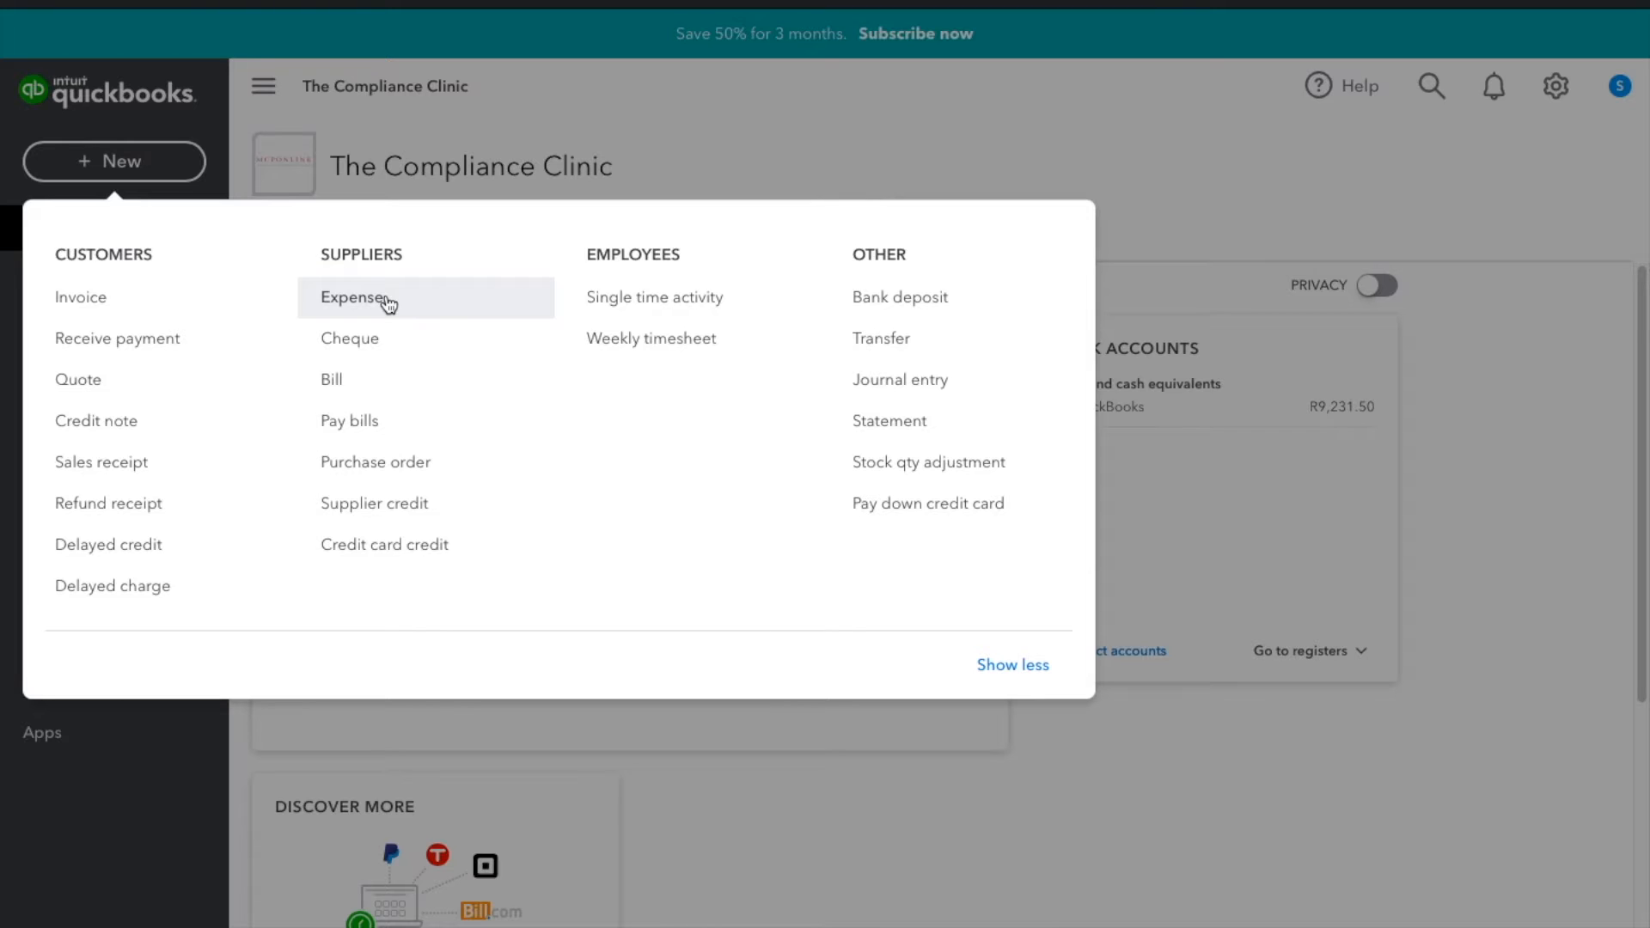
left_click(388, 304)
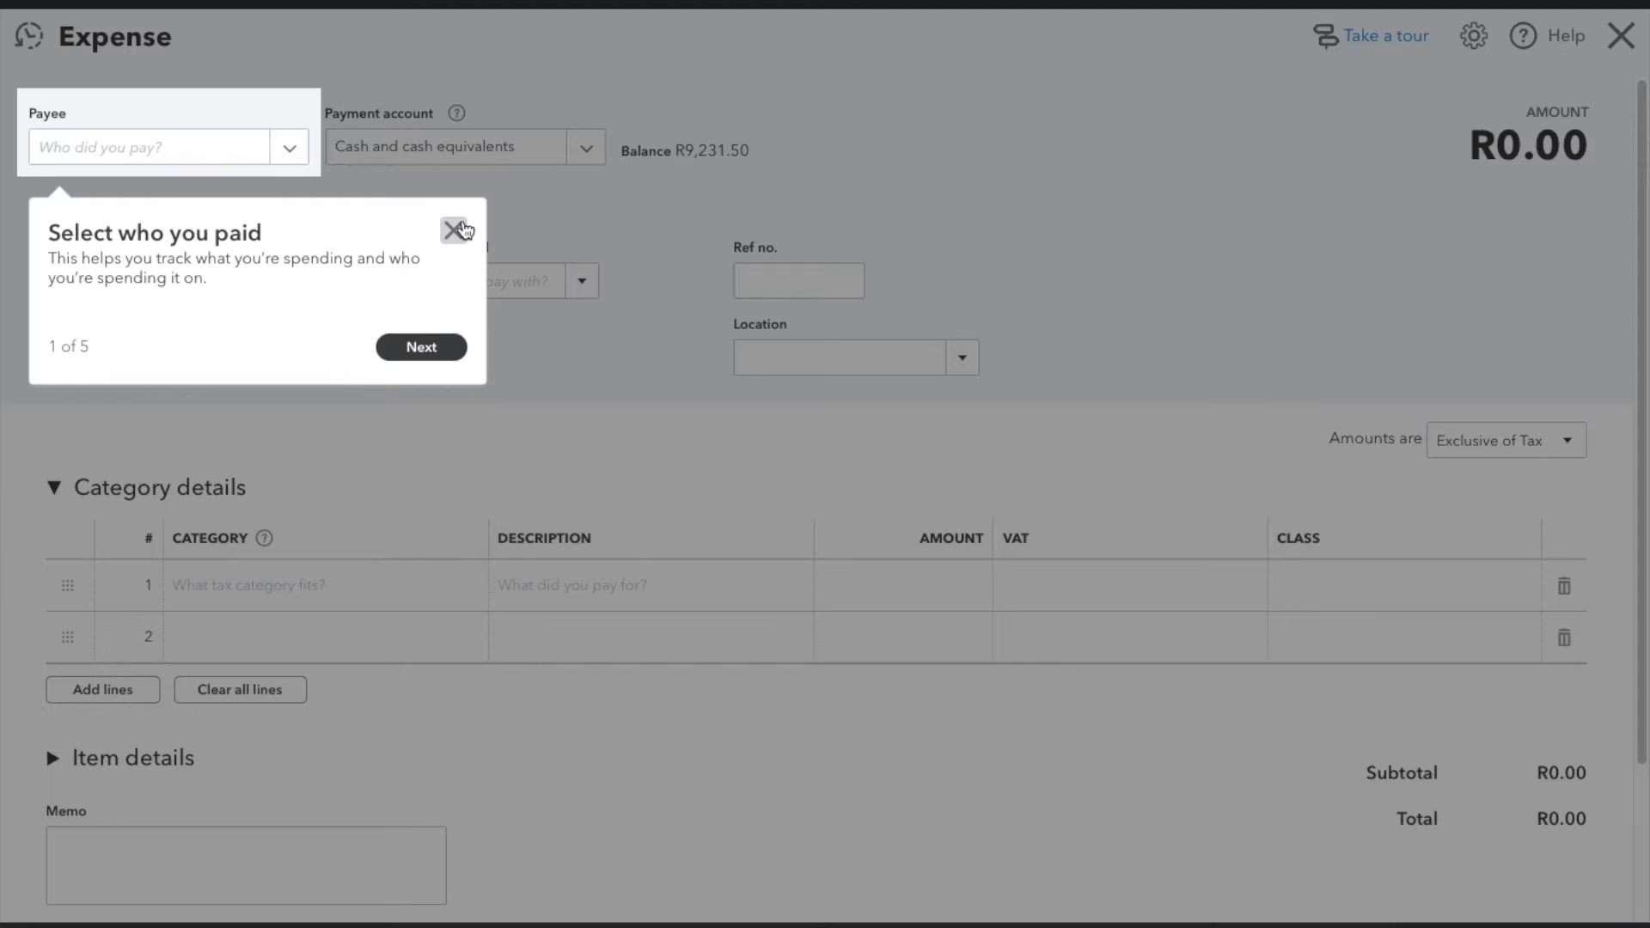
left_click(455, 231)
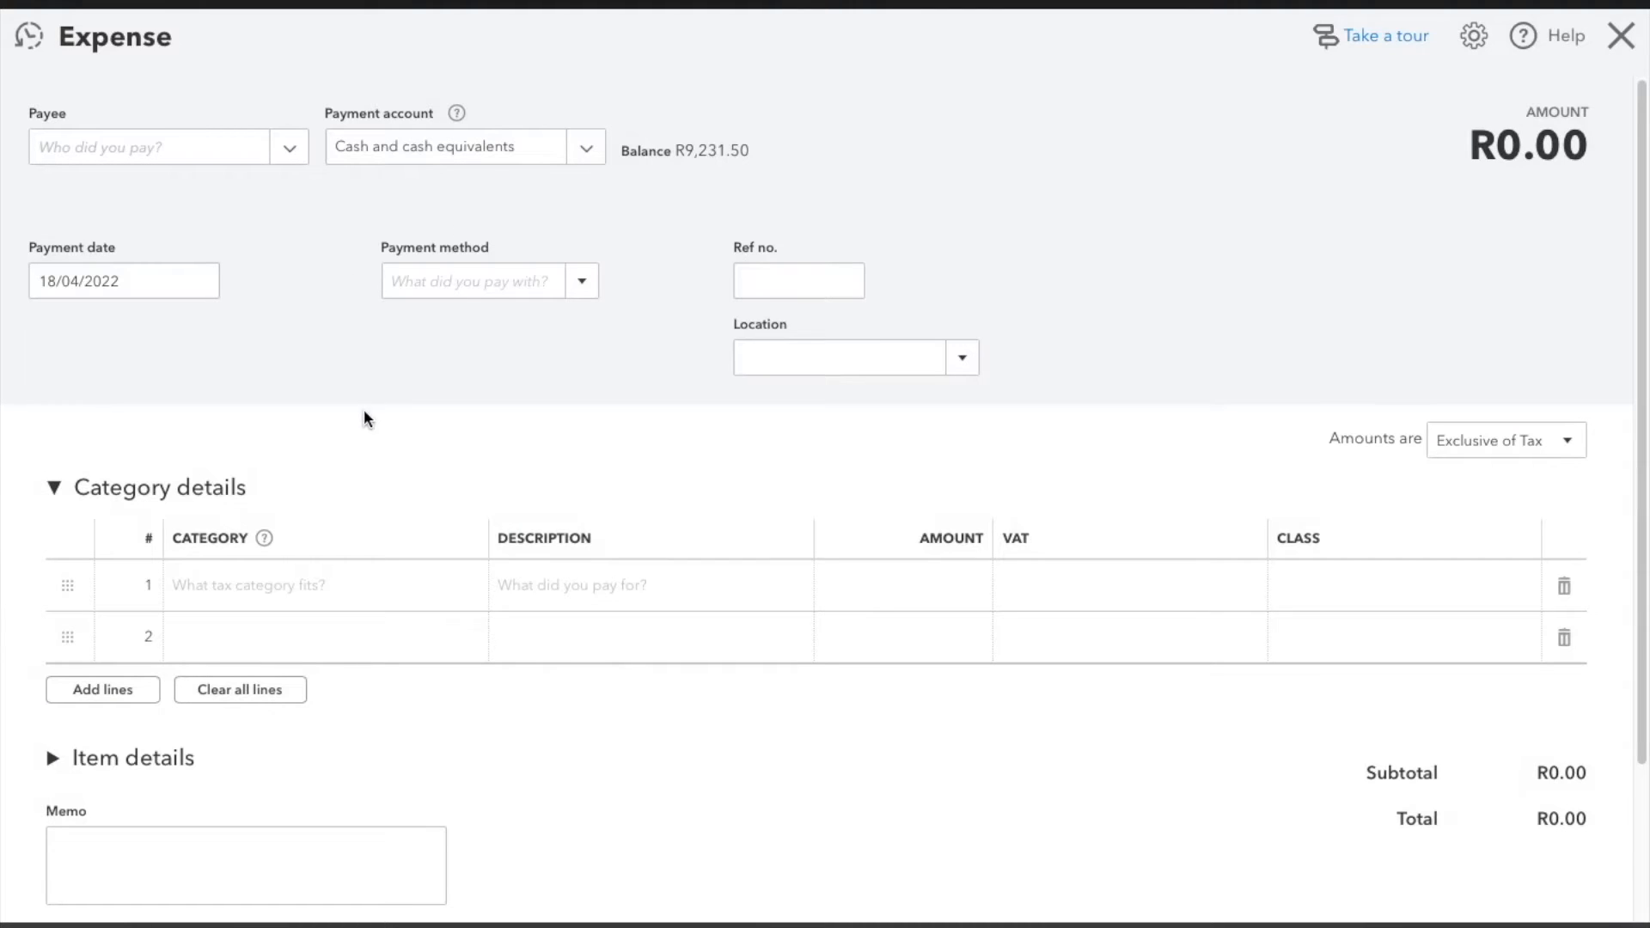
left_click(1621, 36)
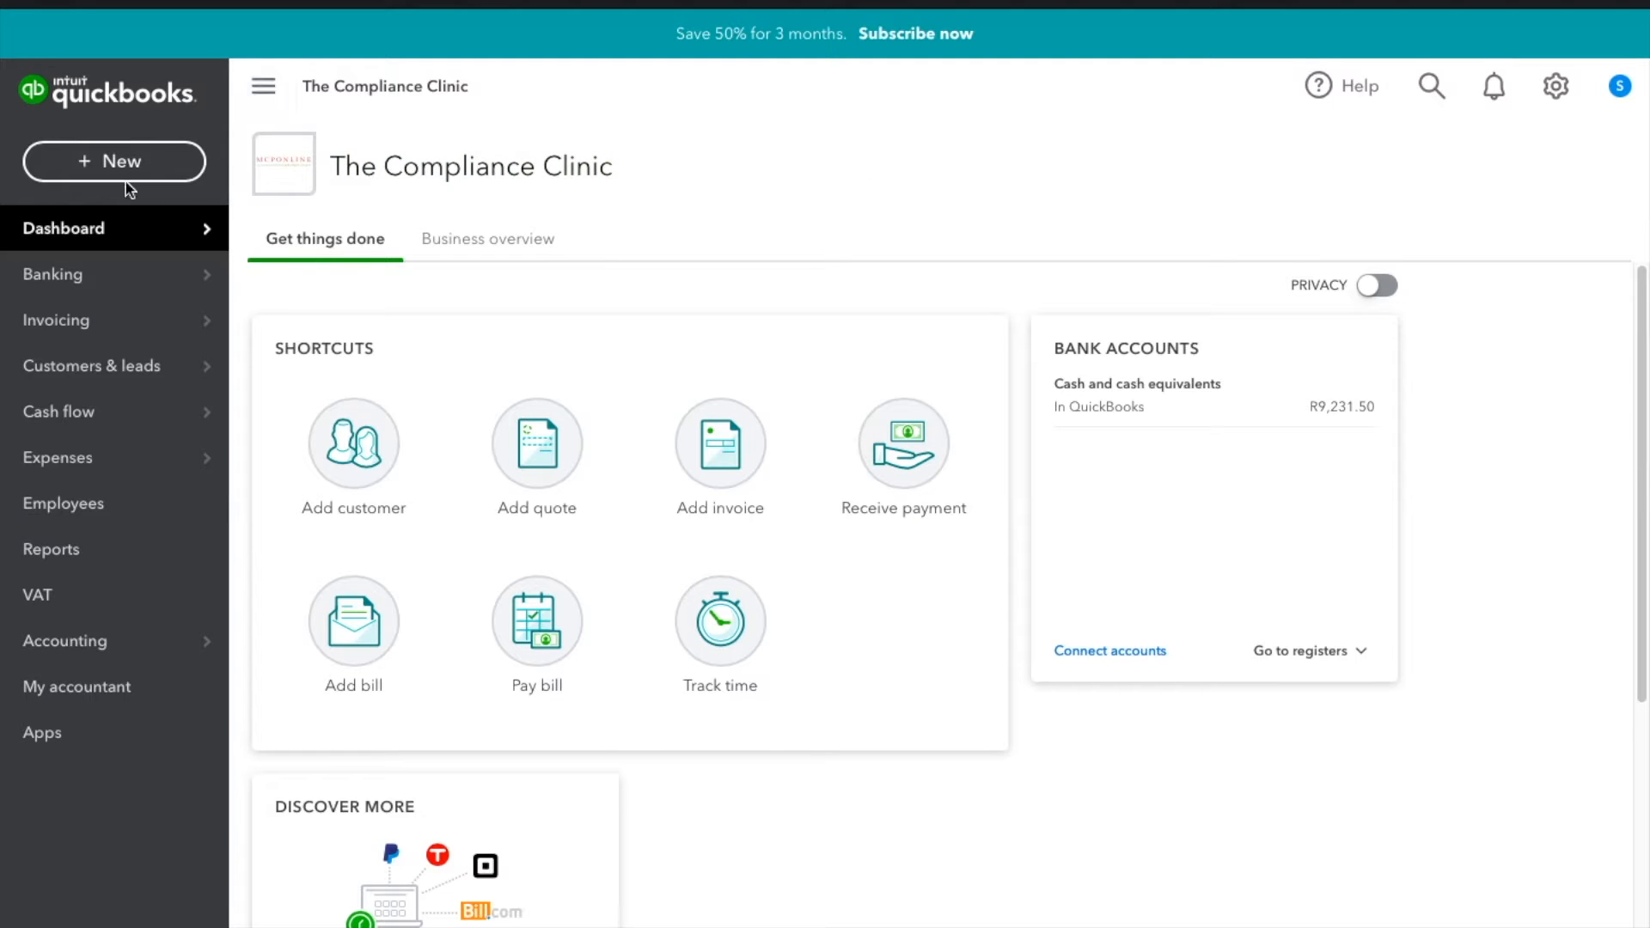
Start a supplier bill for the first listed supplier and add its Independent Review - XVK Entertainment purchase order.
left_click(125, 176)
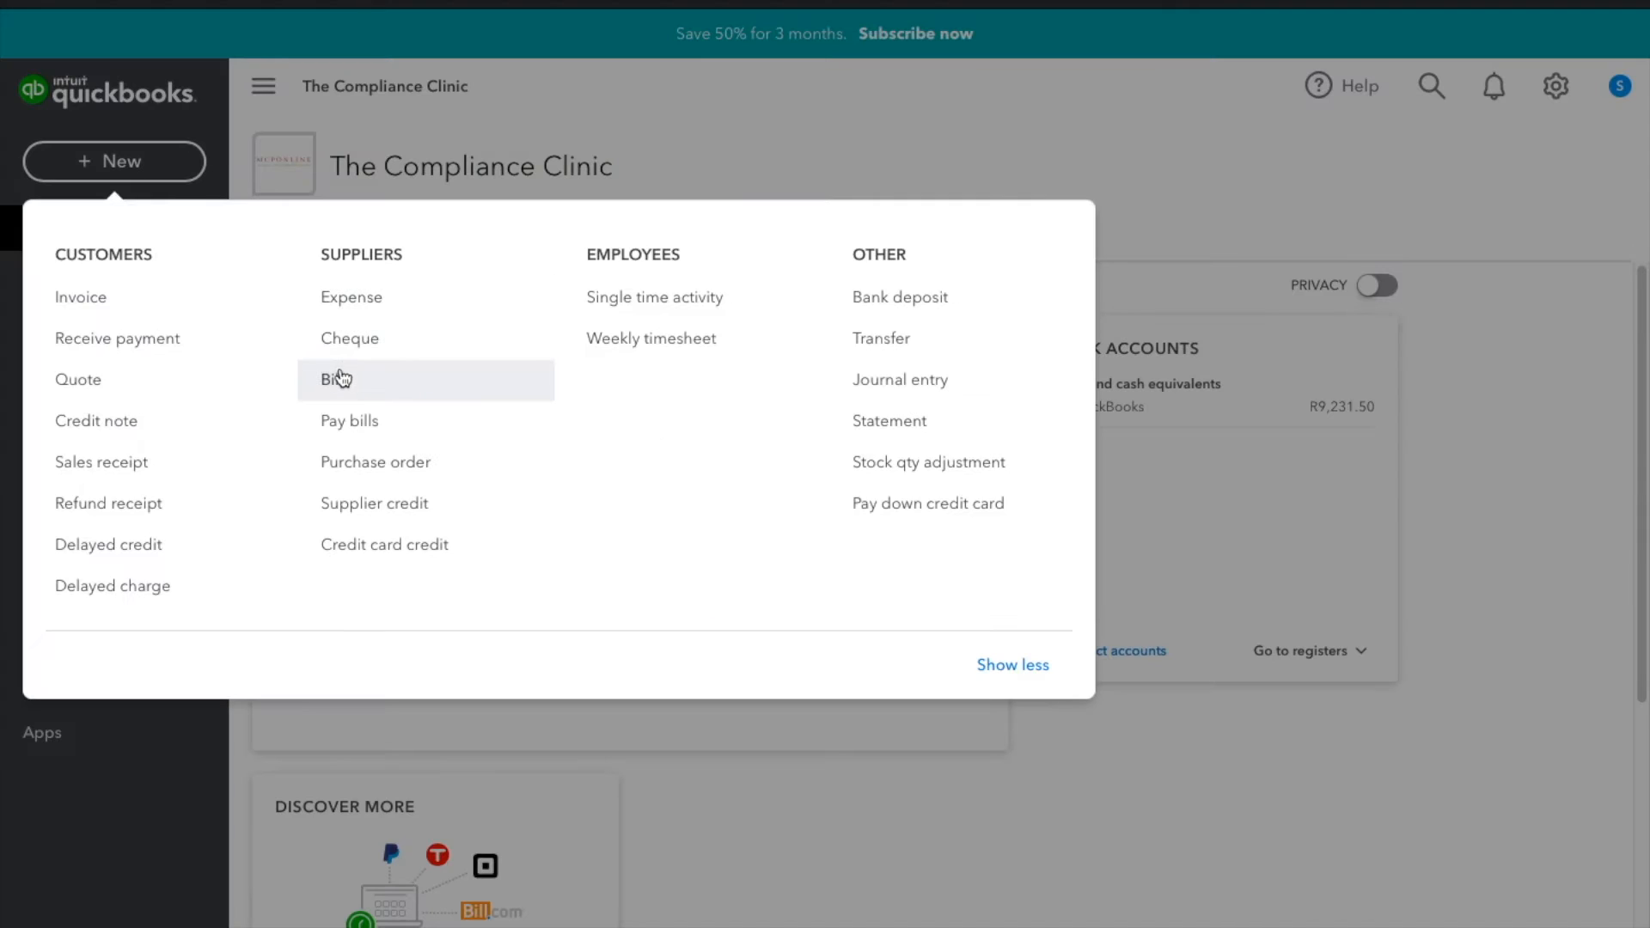
left_click(339, 380)
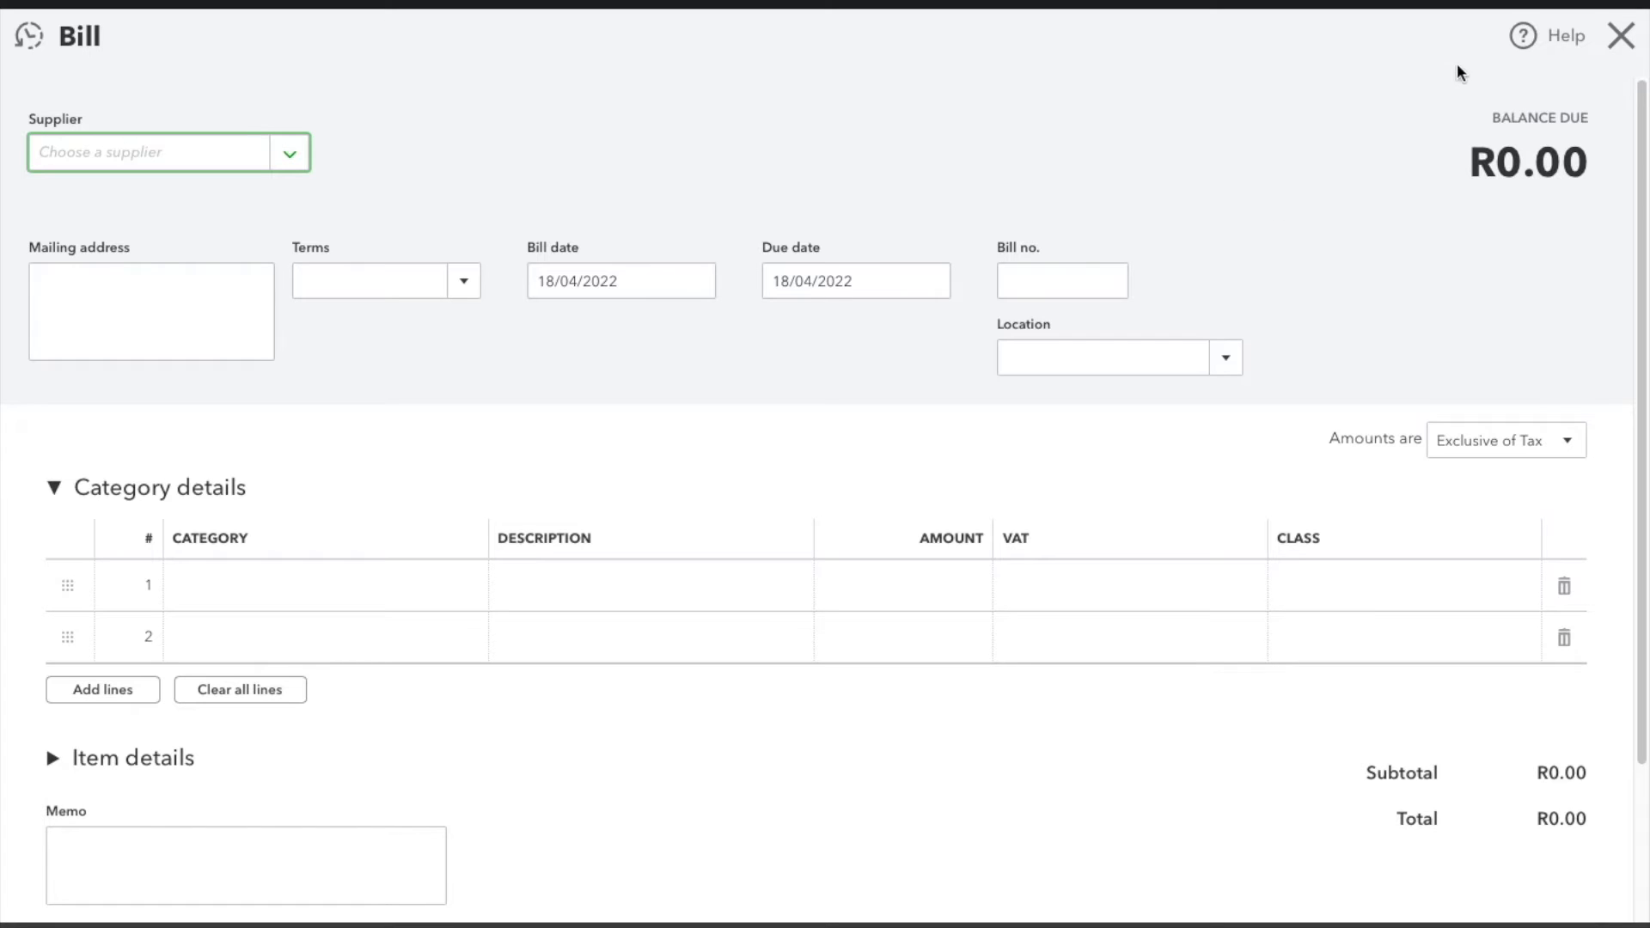
left_click(289, 155)
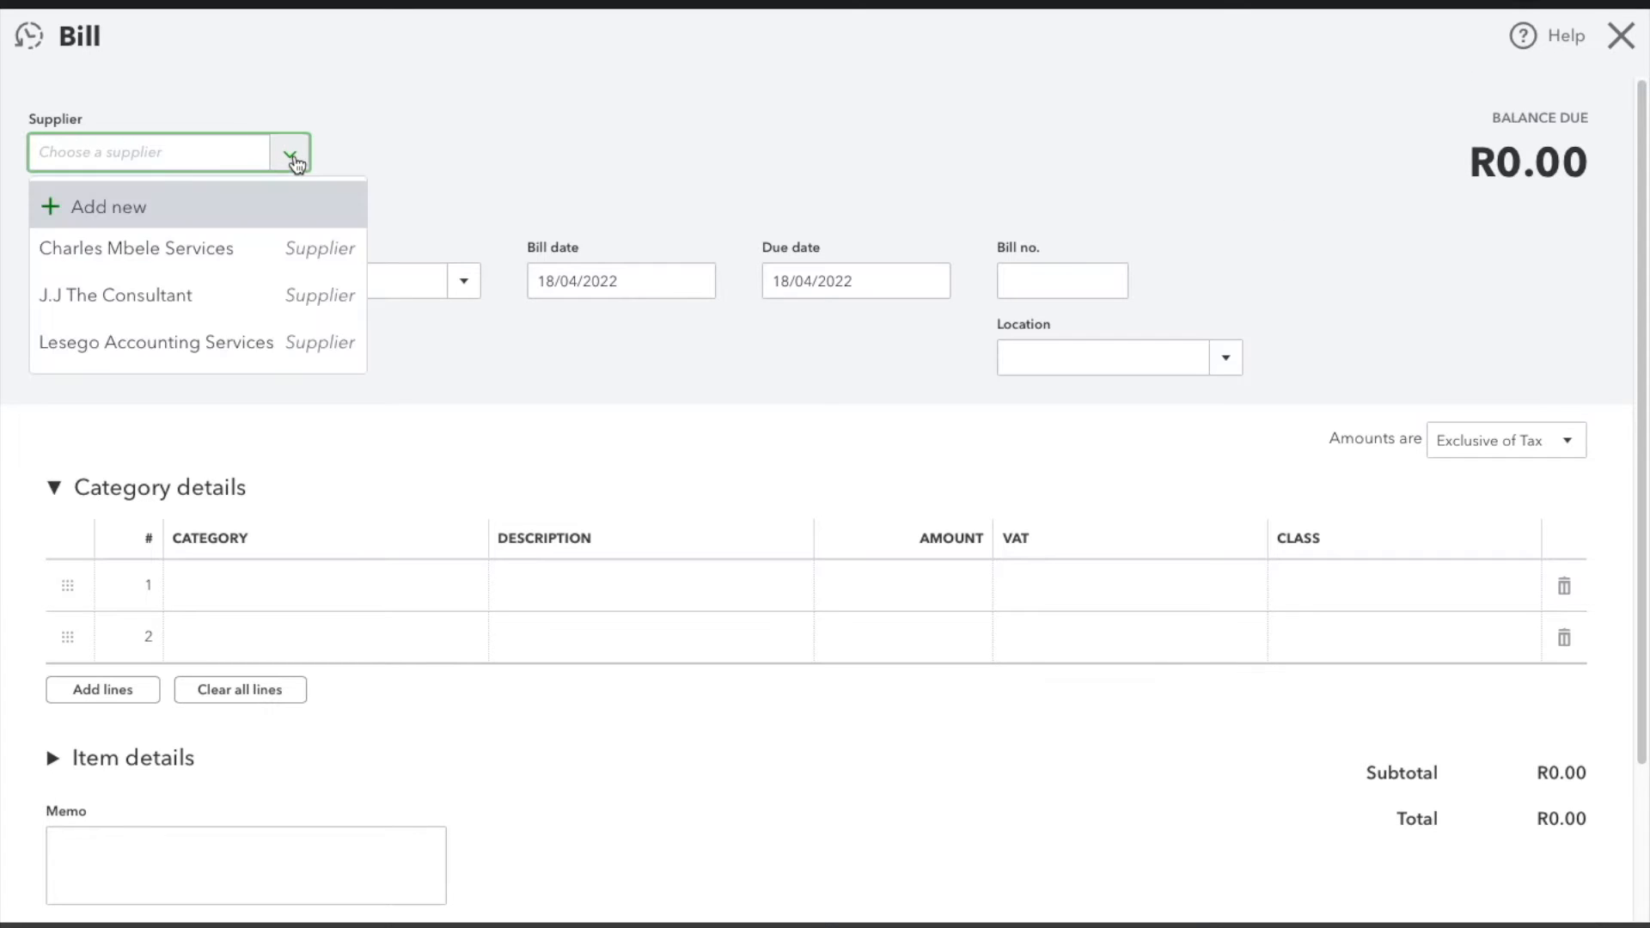
left_click(256, 251)
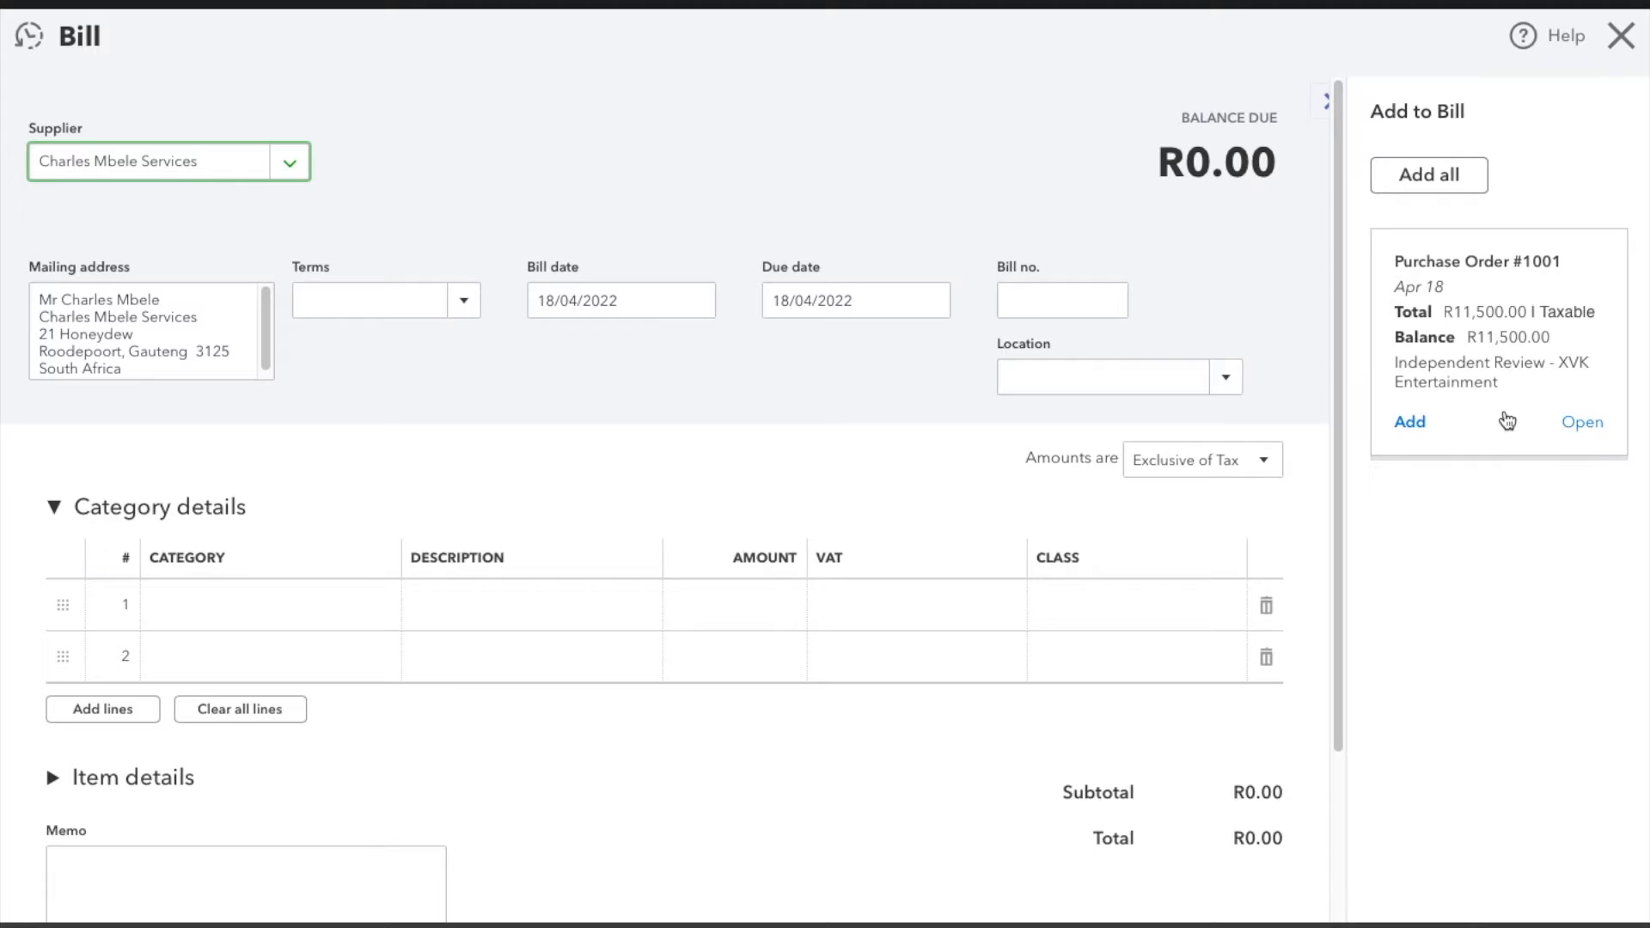
left_click(1410, 423)
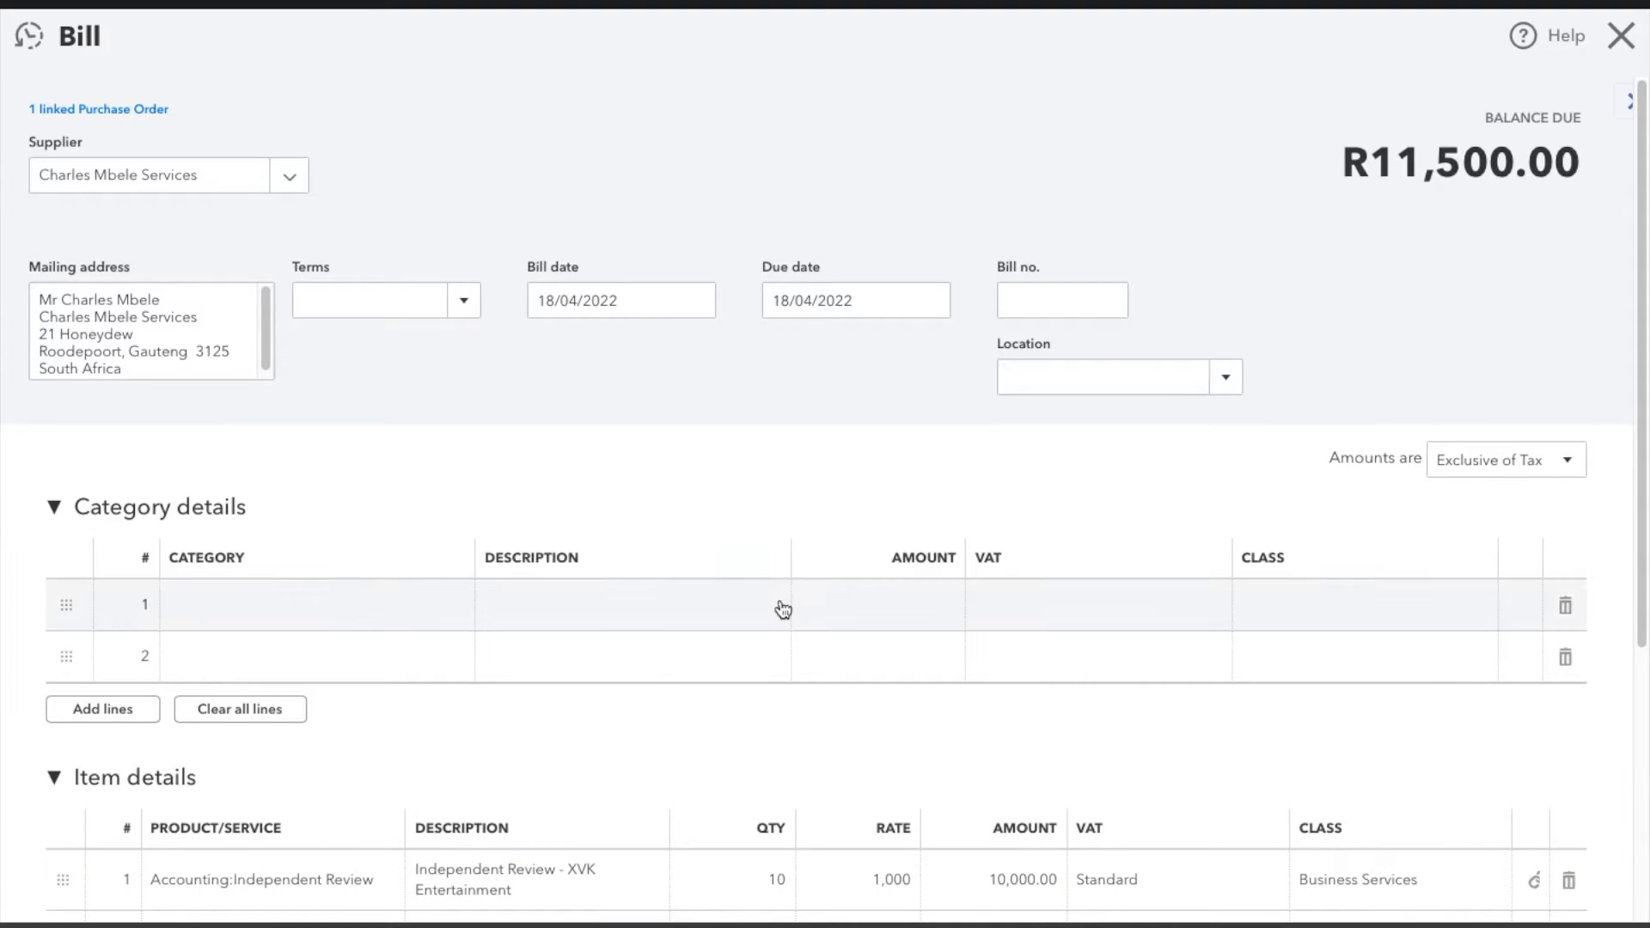
Set the Independent Review item line's quantity to 15 and review the bill's totals.
scroll(795, 690, "down", 4)
scroll(795, 688, "down", 1)
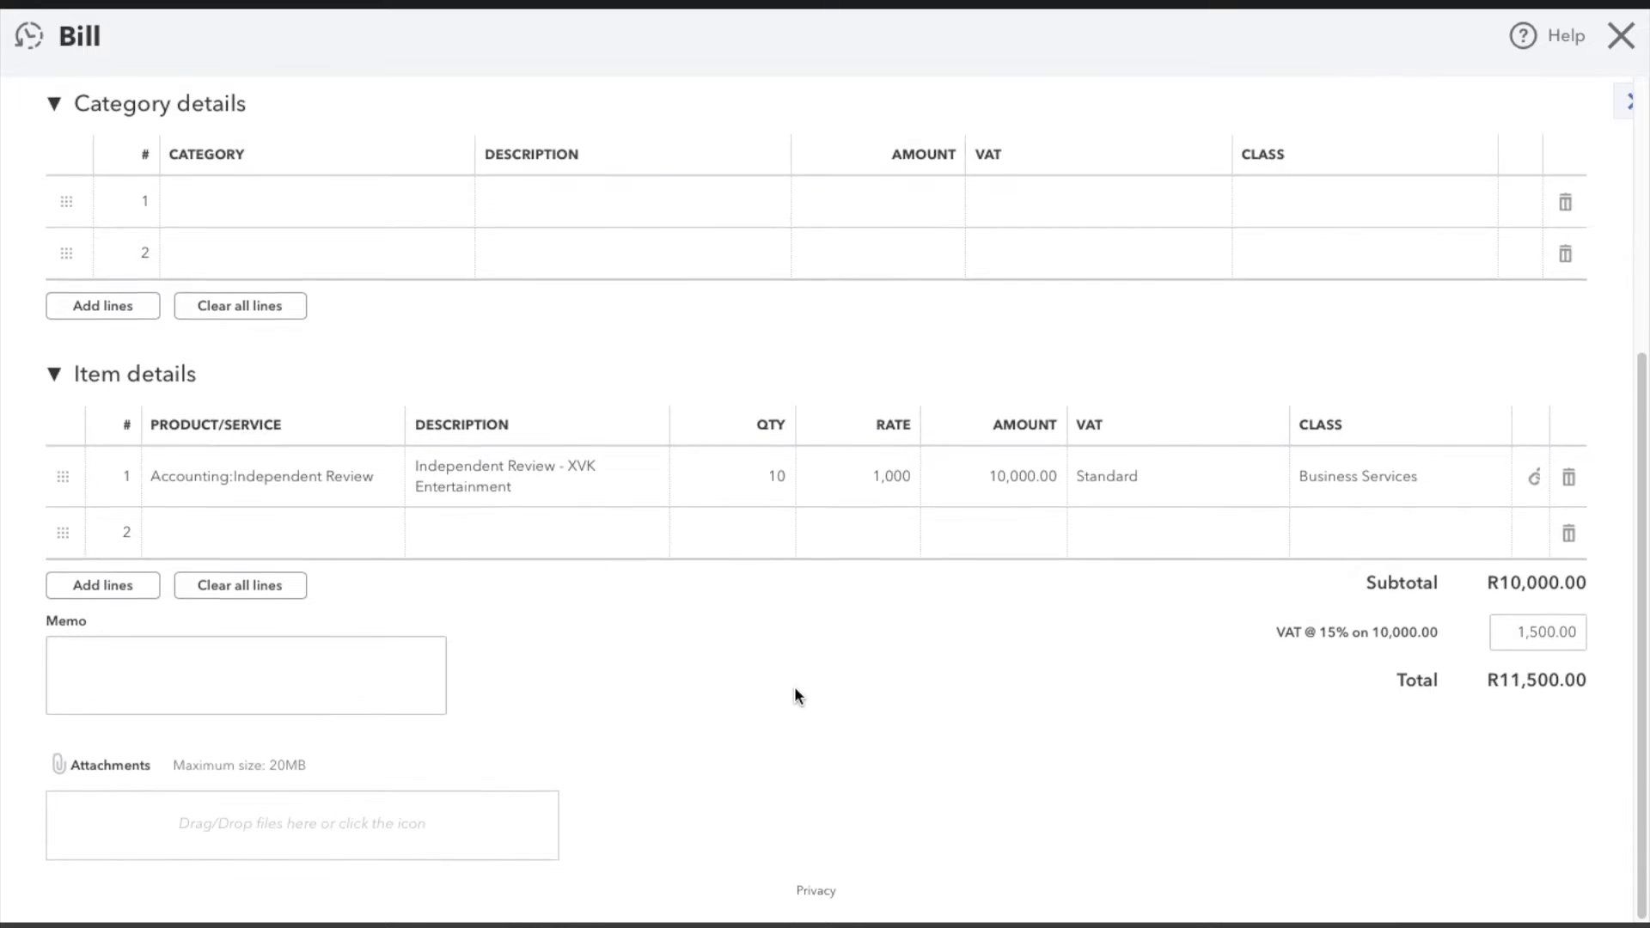
left_click(748, 478)
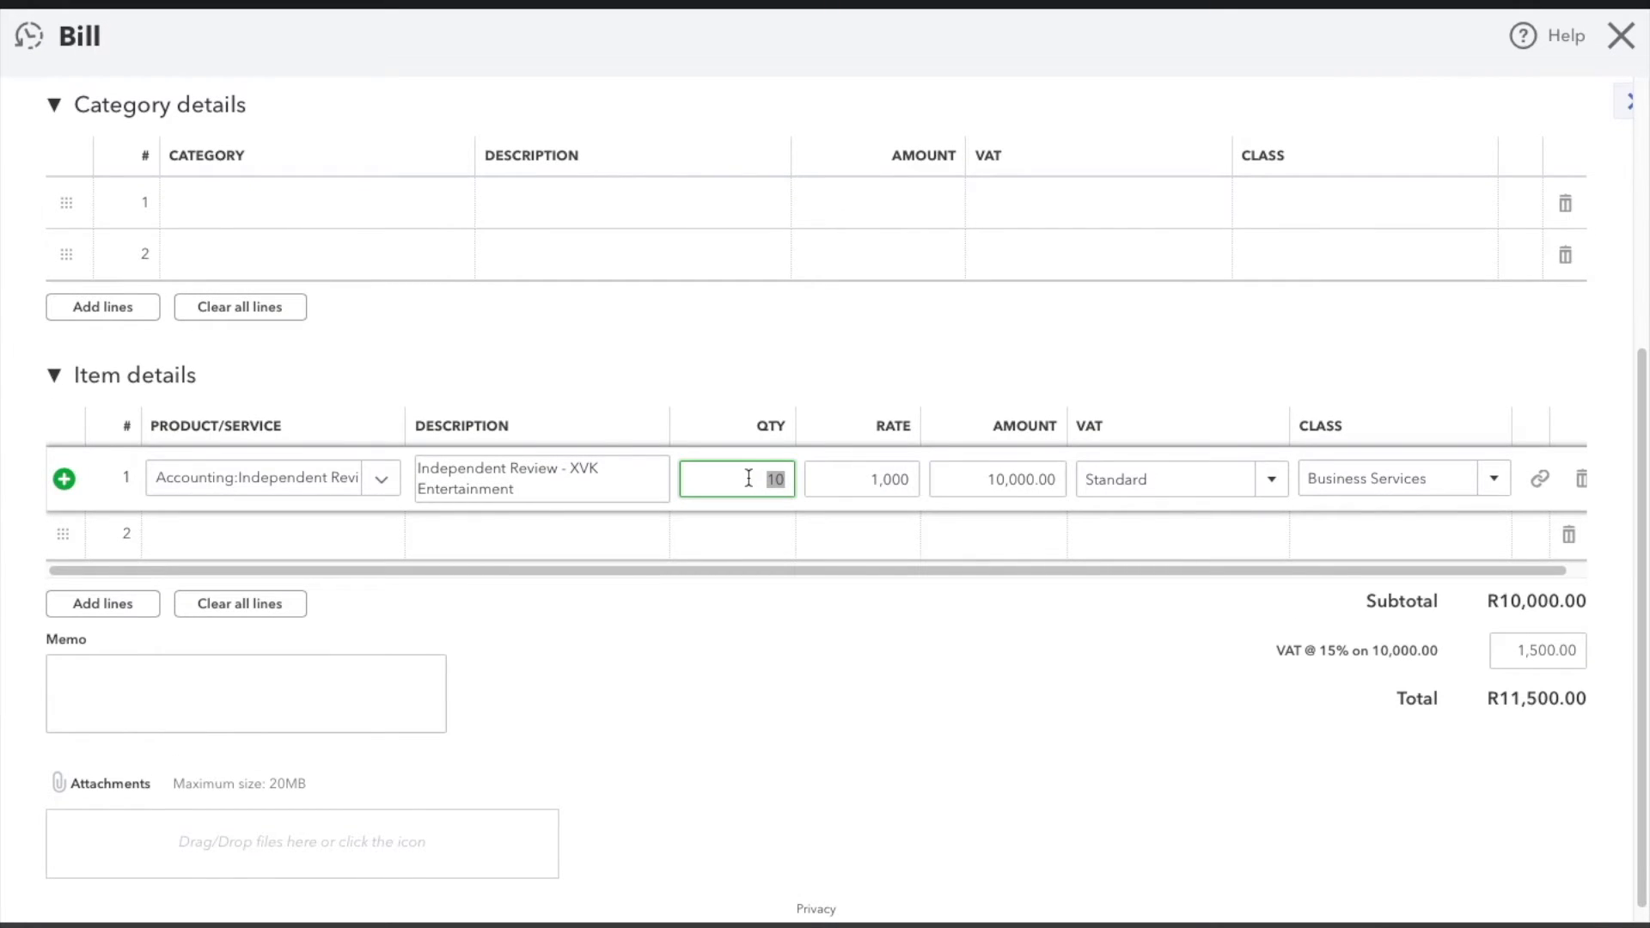
type("15")
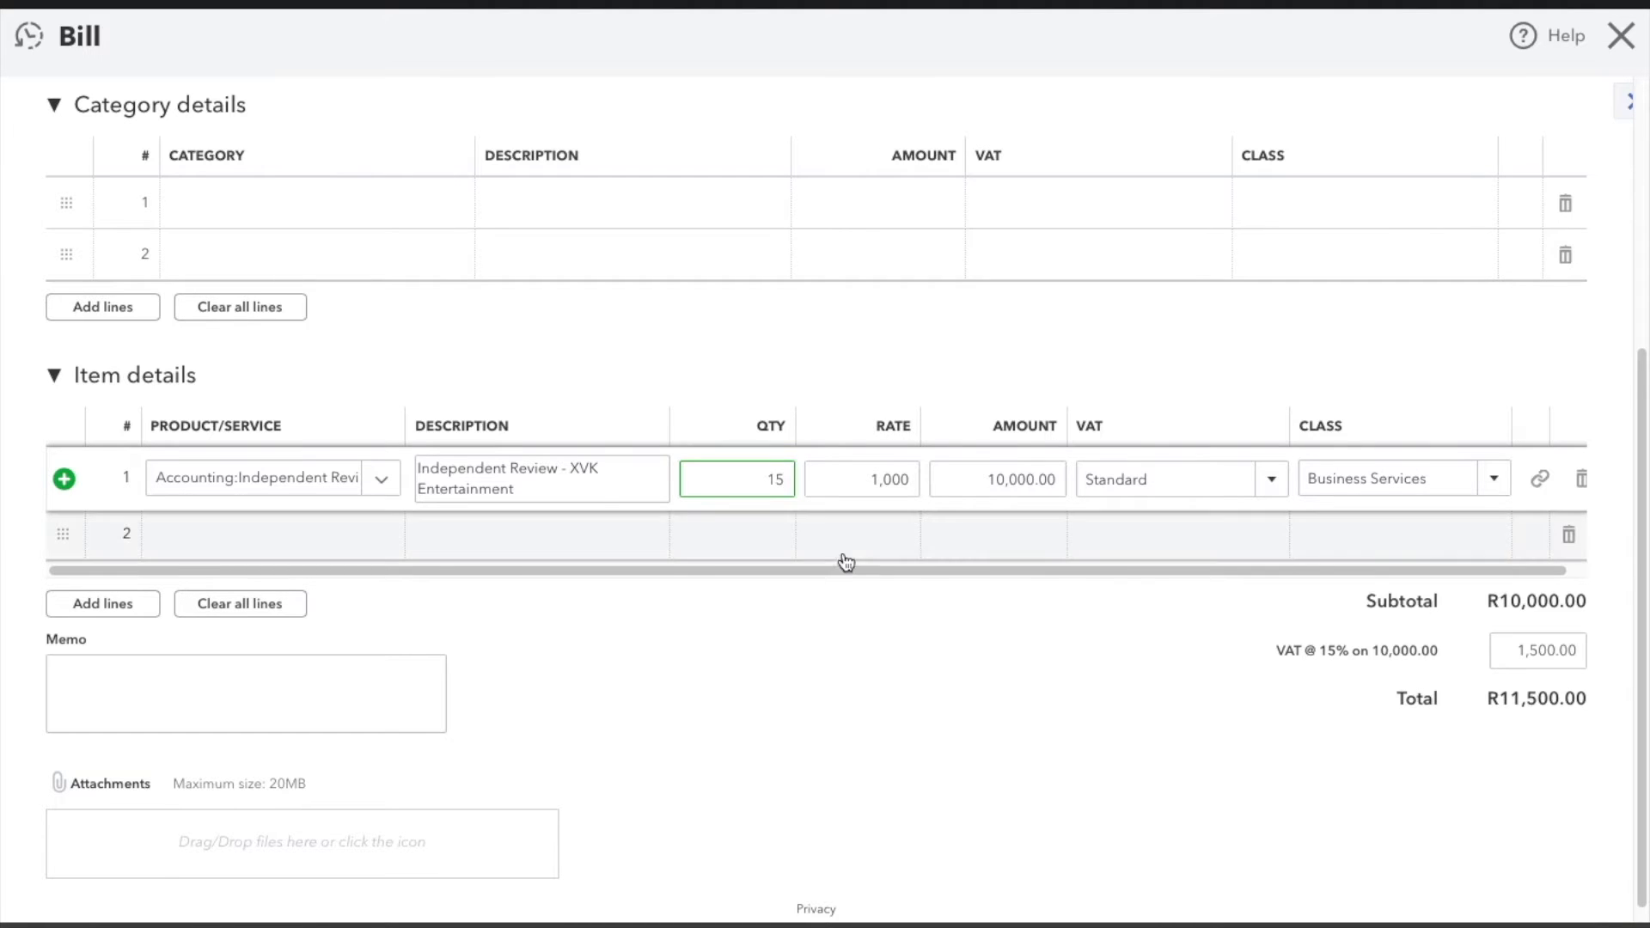
left_click(820, 606)
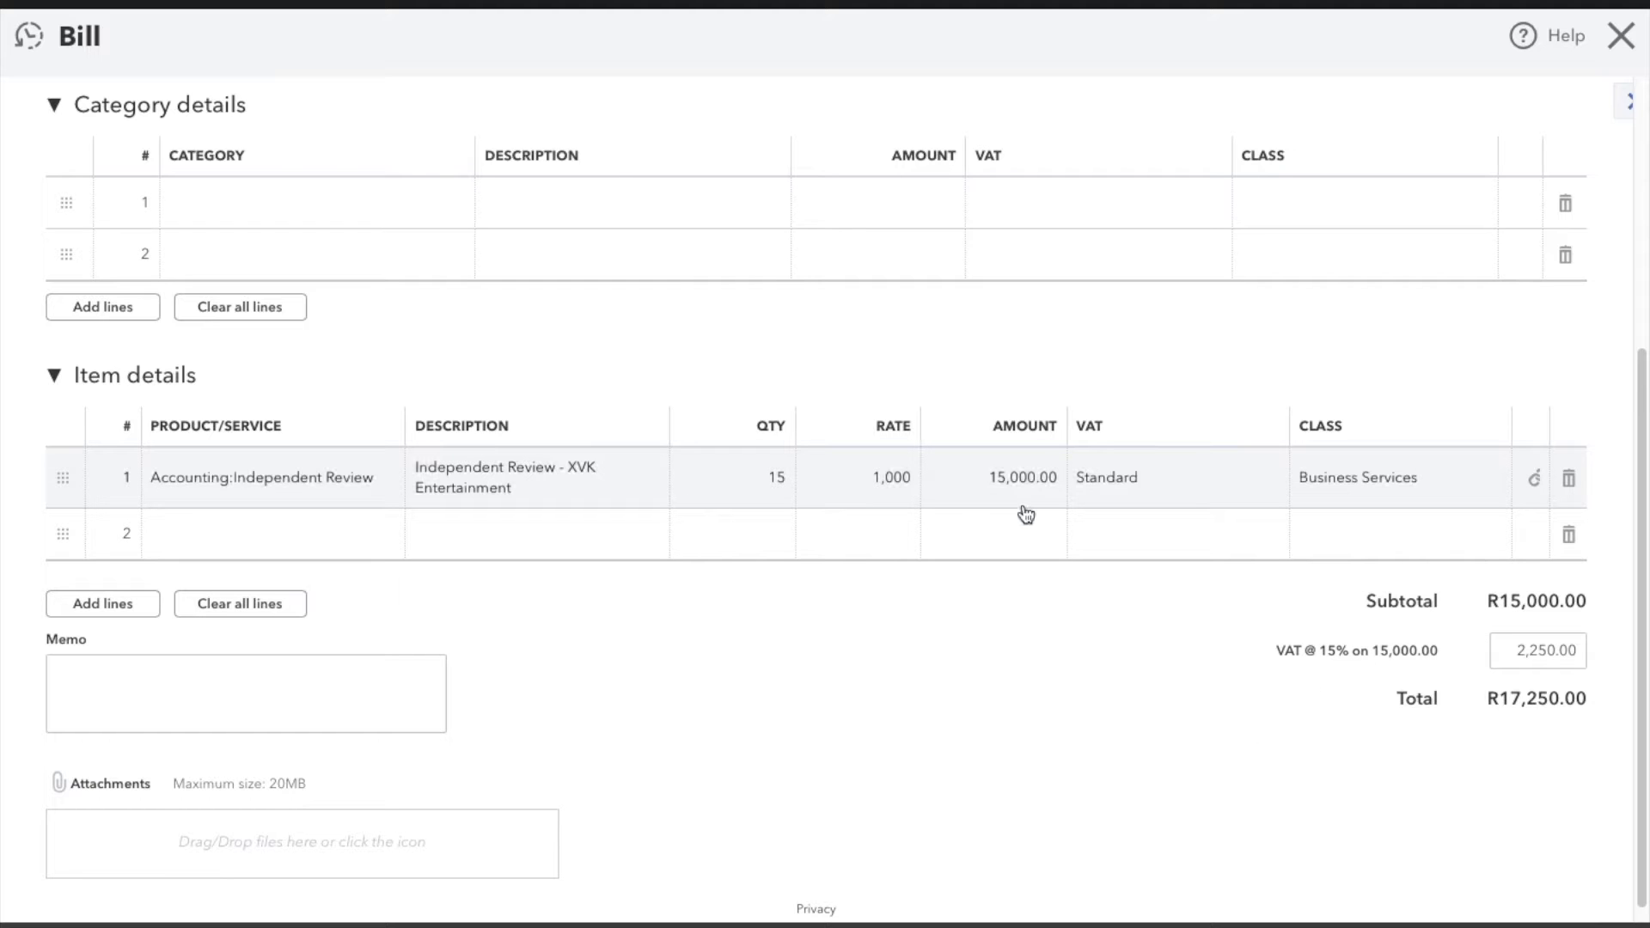
scroll(1026, 513, "down", 1)
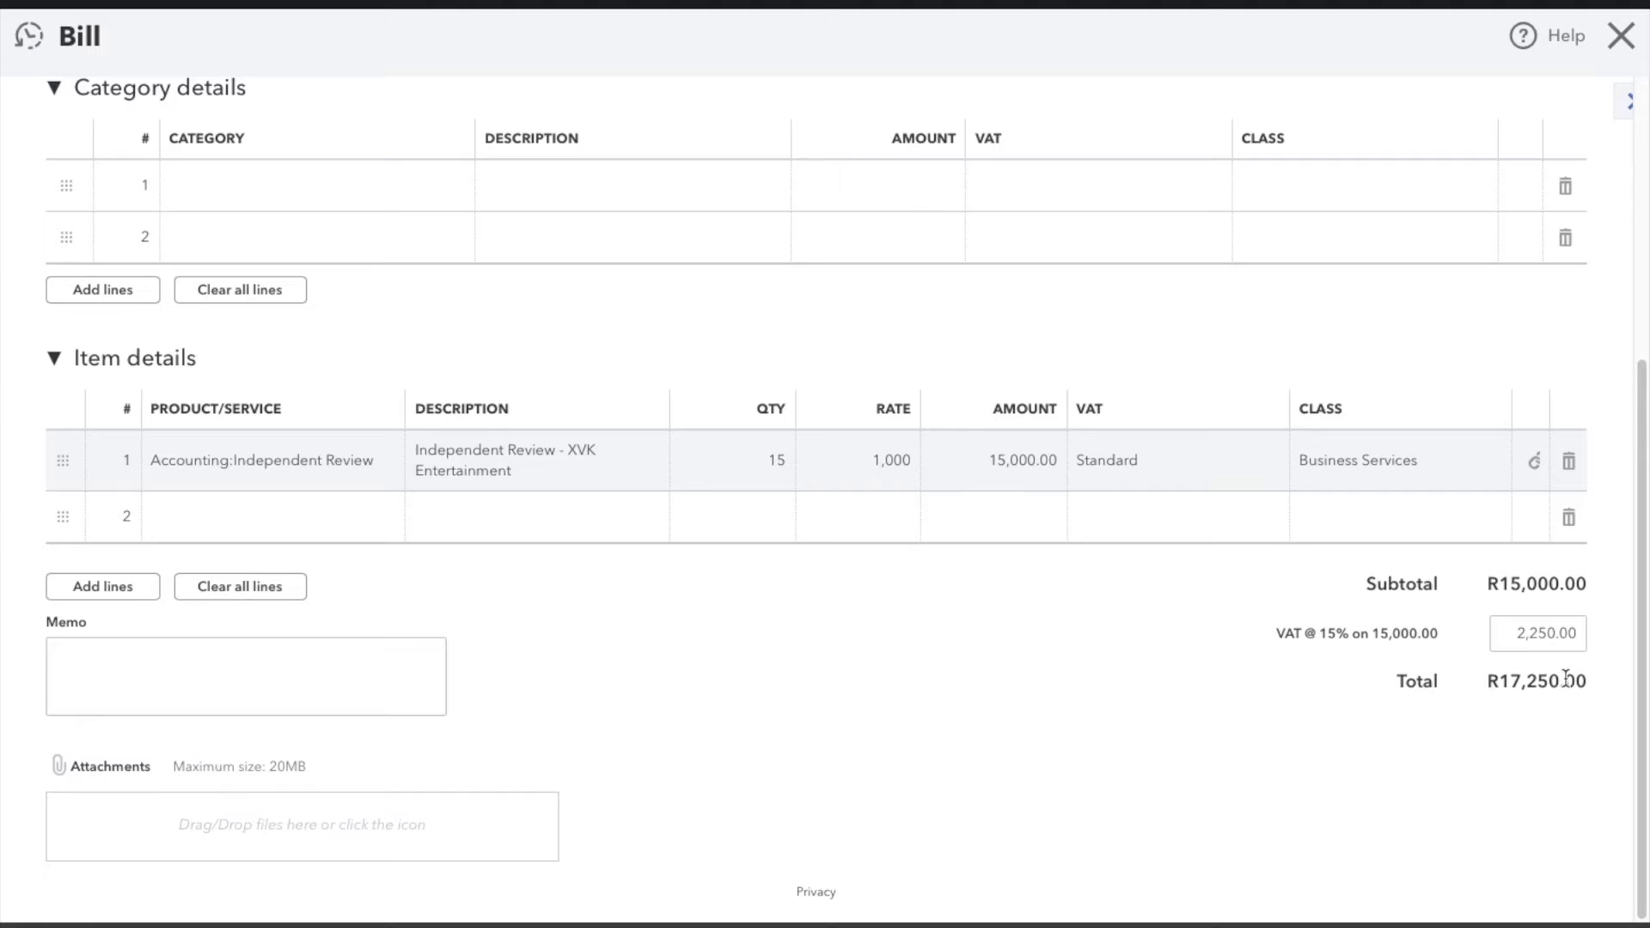
scroll(1425, 677, "up", 5)
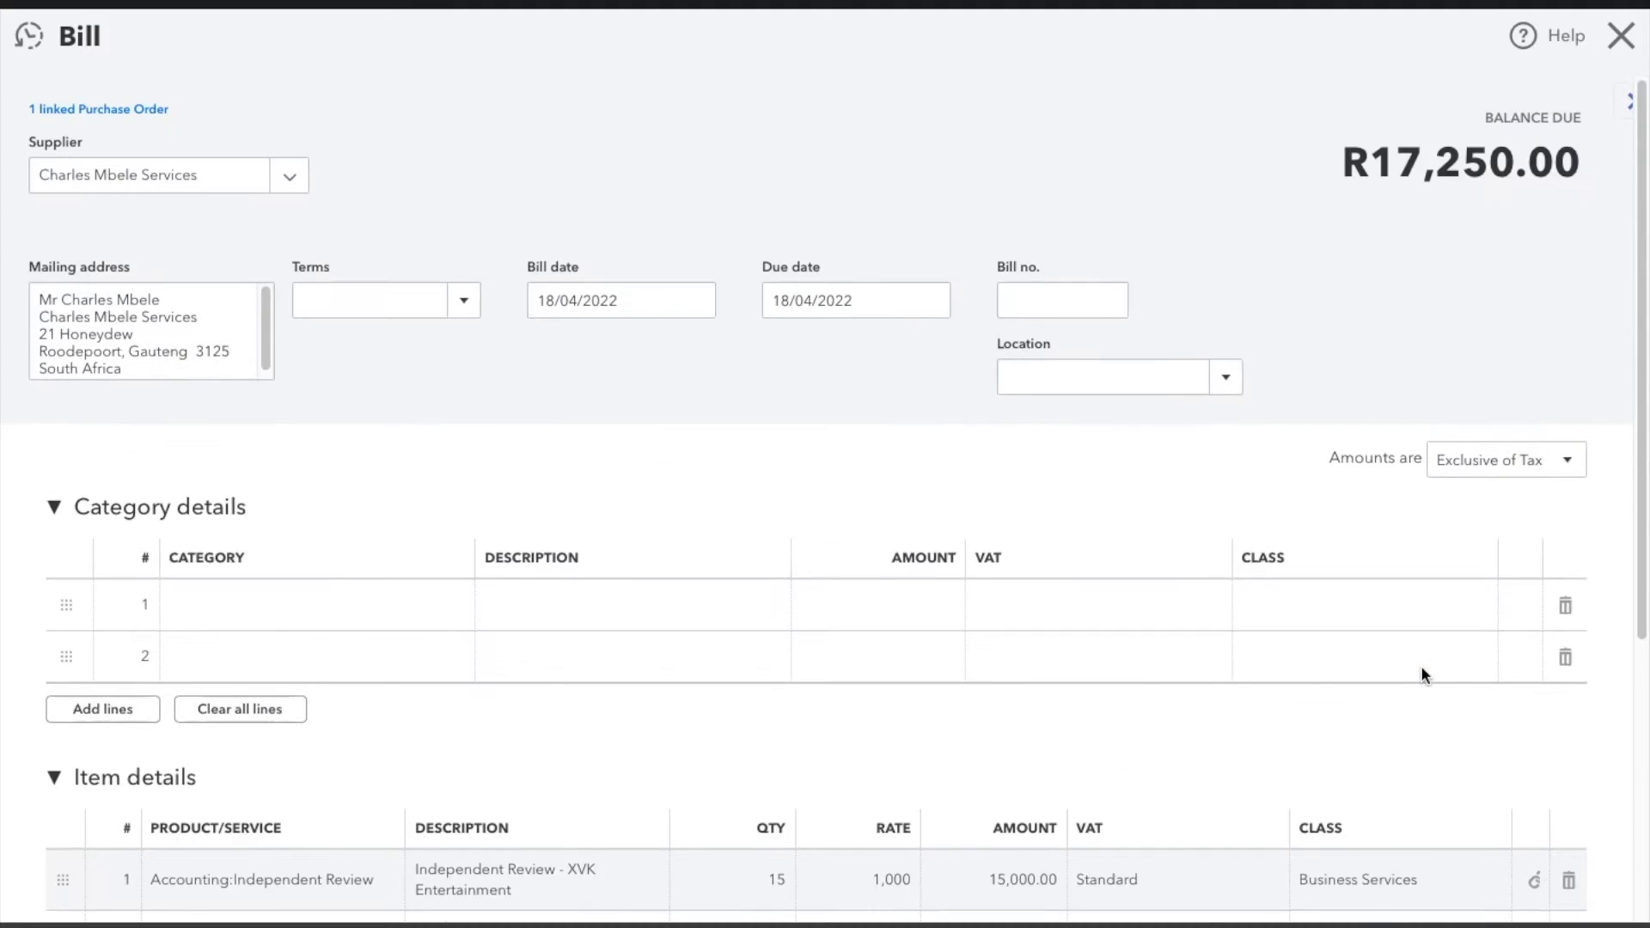
scroll(1421, 665, "down", 5)
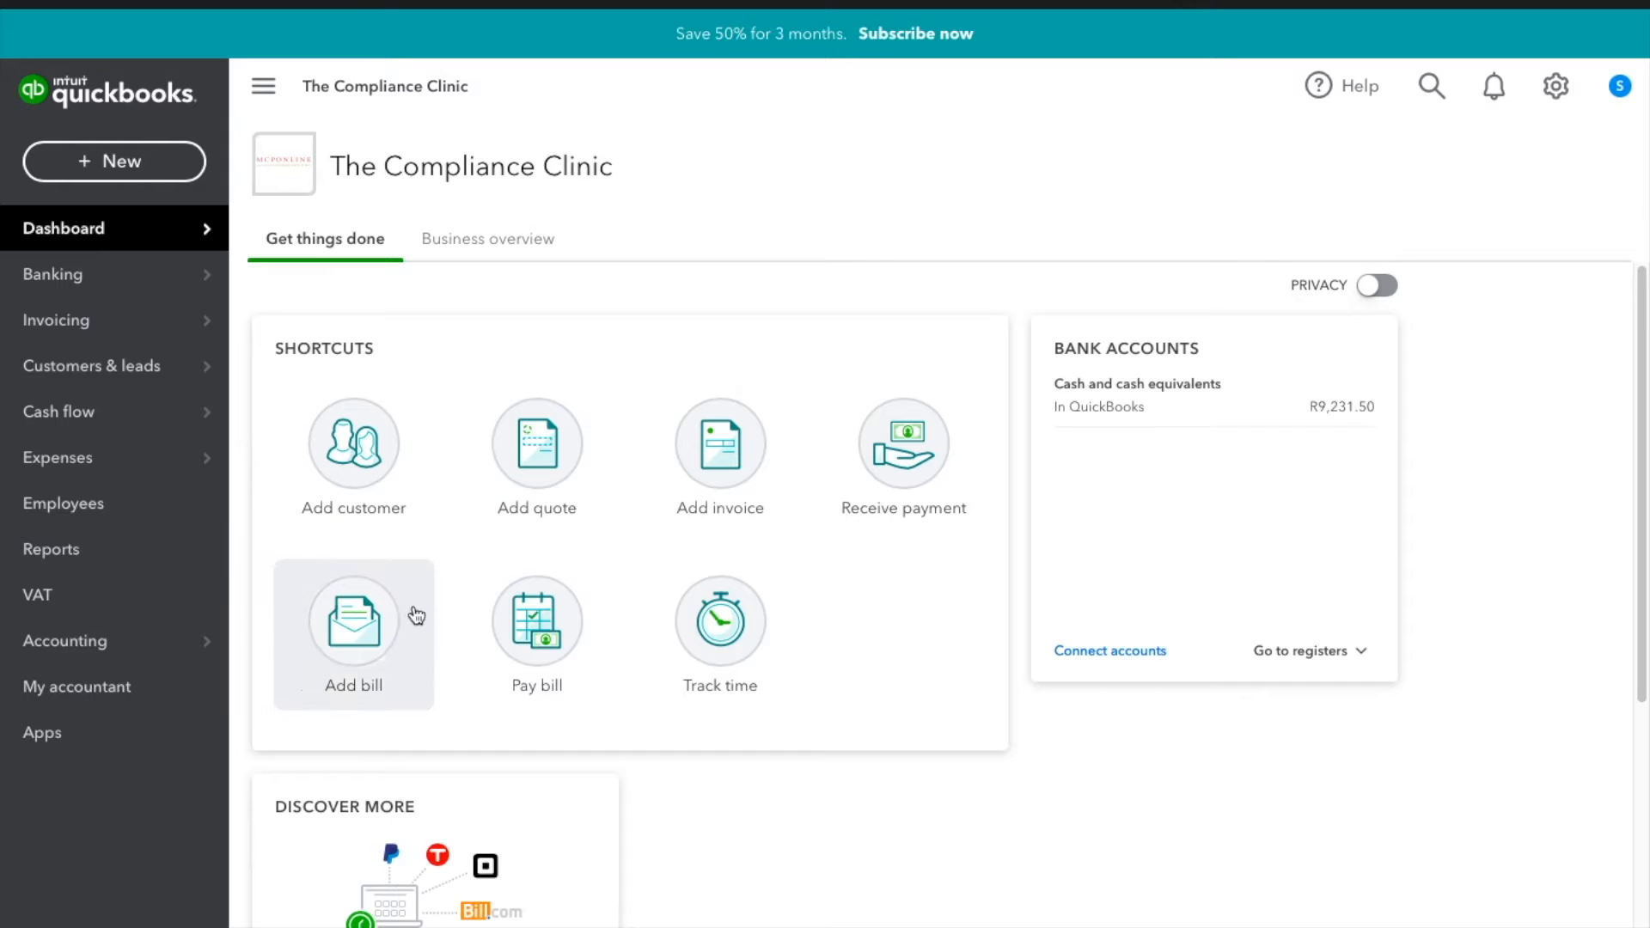
Start another bill and select Lesego Accounting Services as the supplier.
left_click(372, 637)
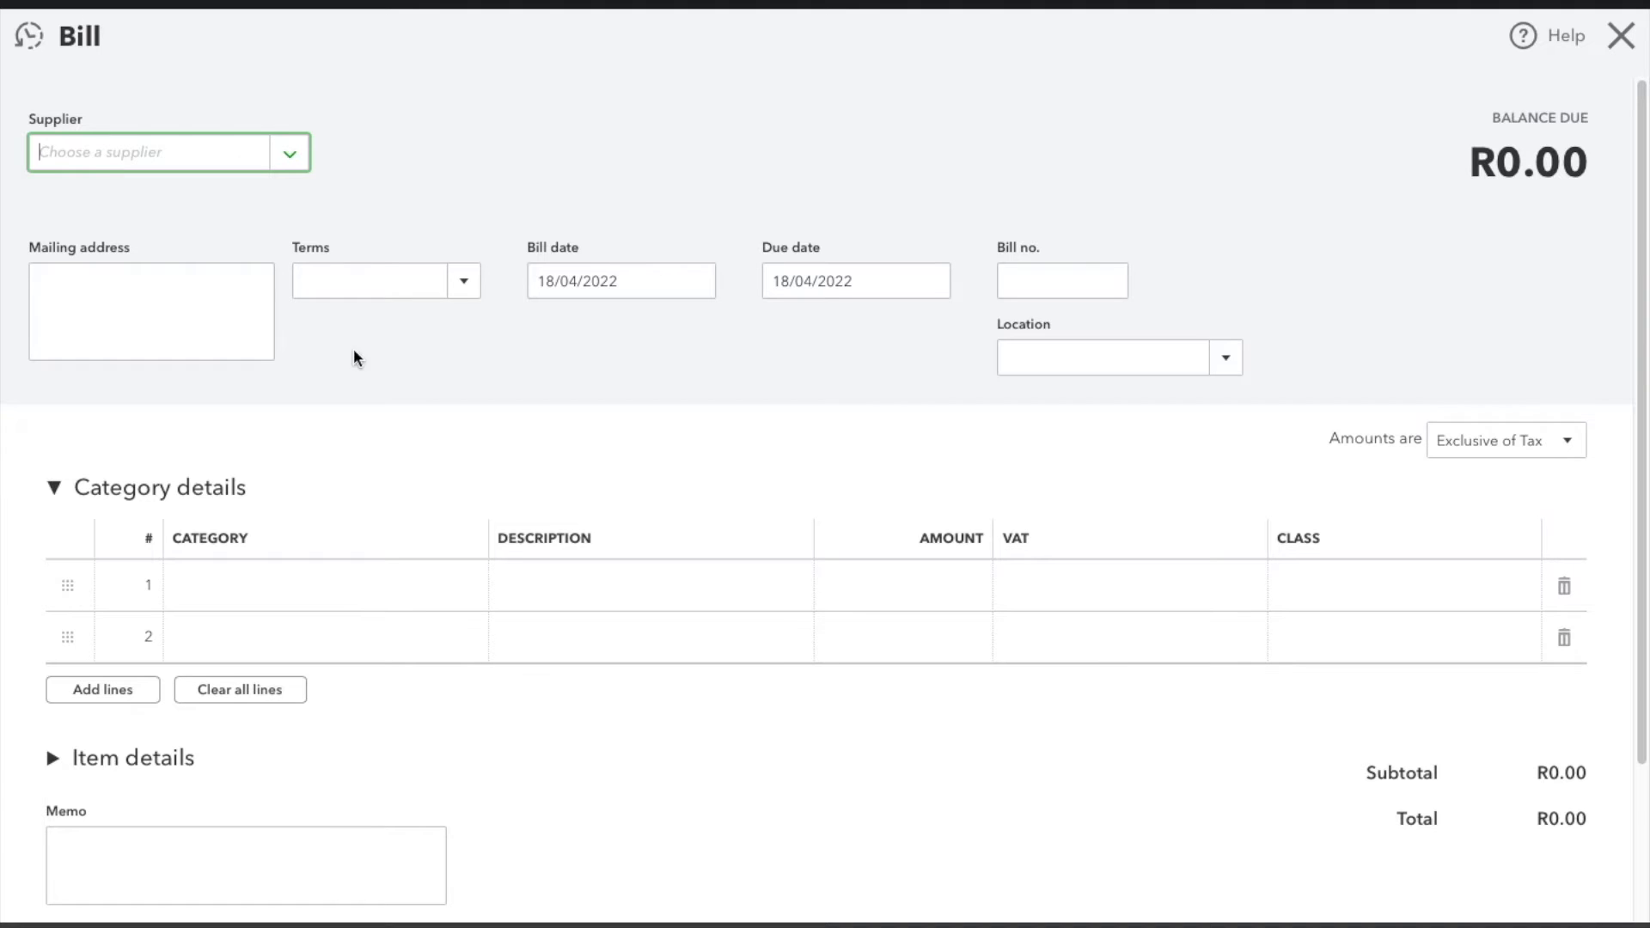
left_click(291, 156)
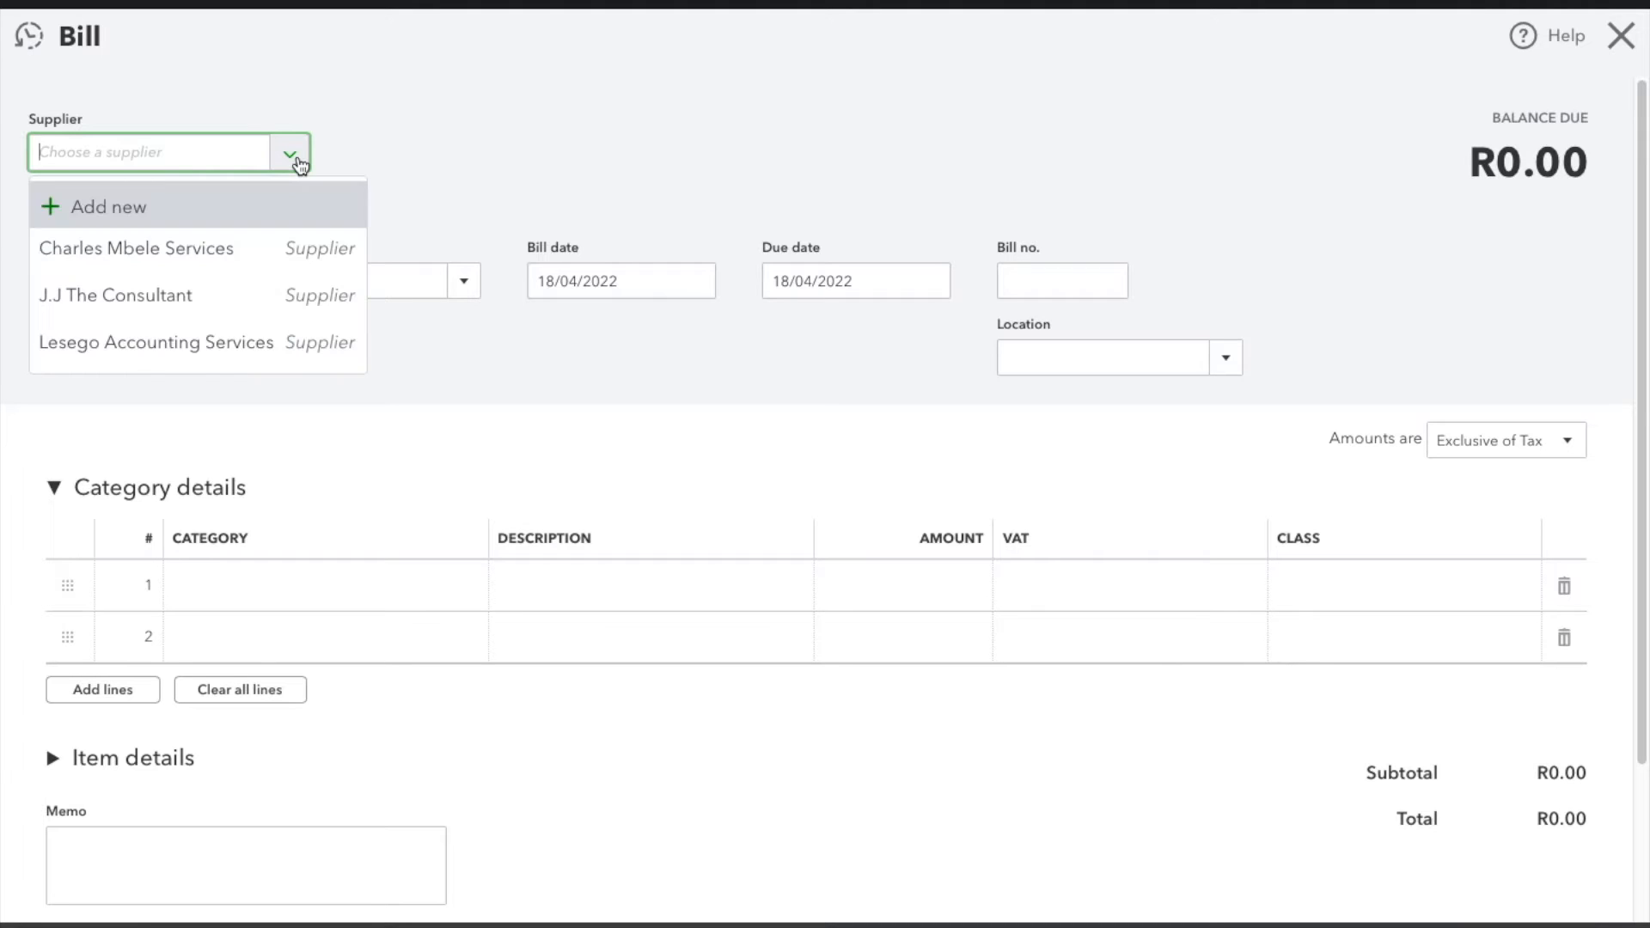
left_click(260, 301)
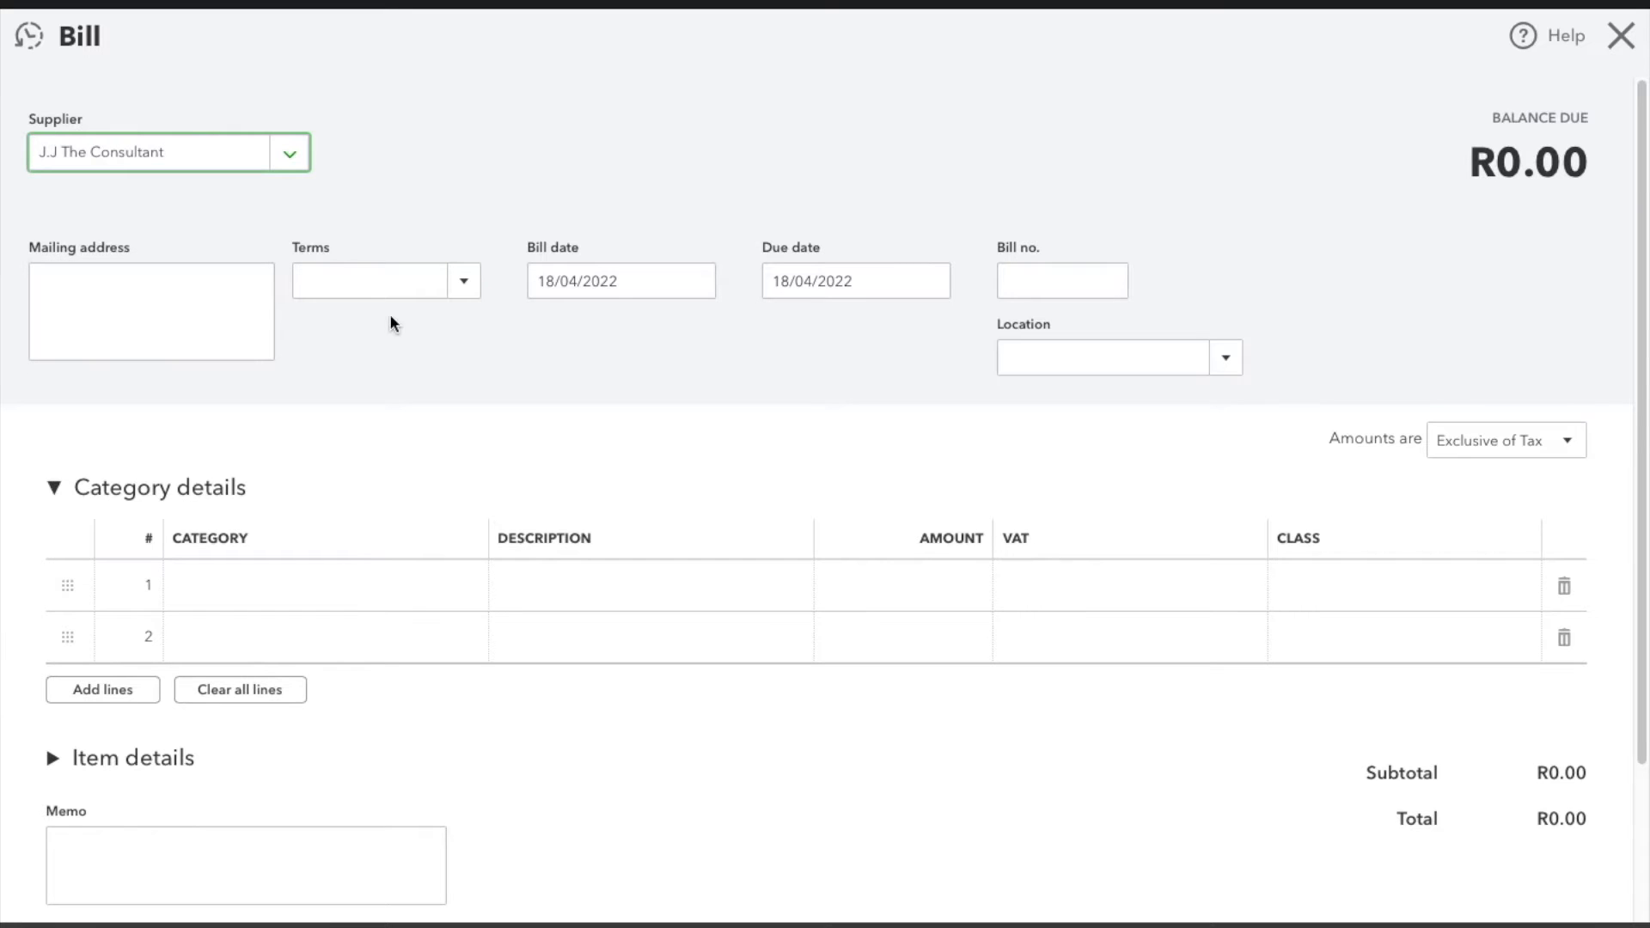
left_click(287, 163)
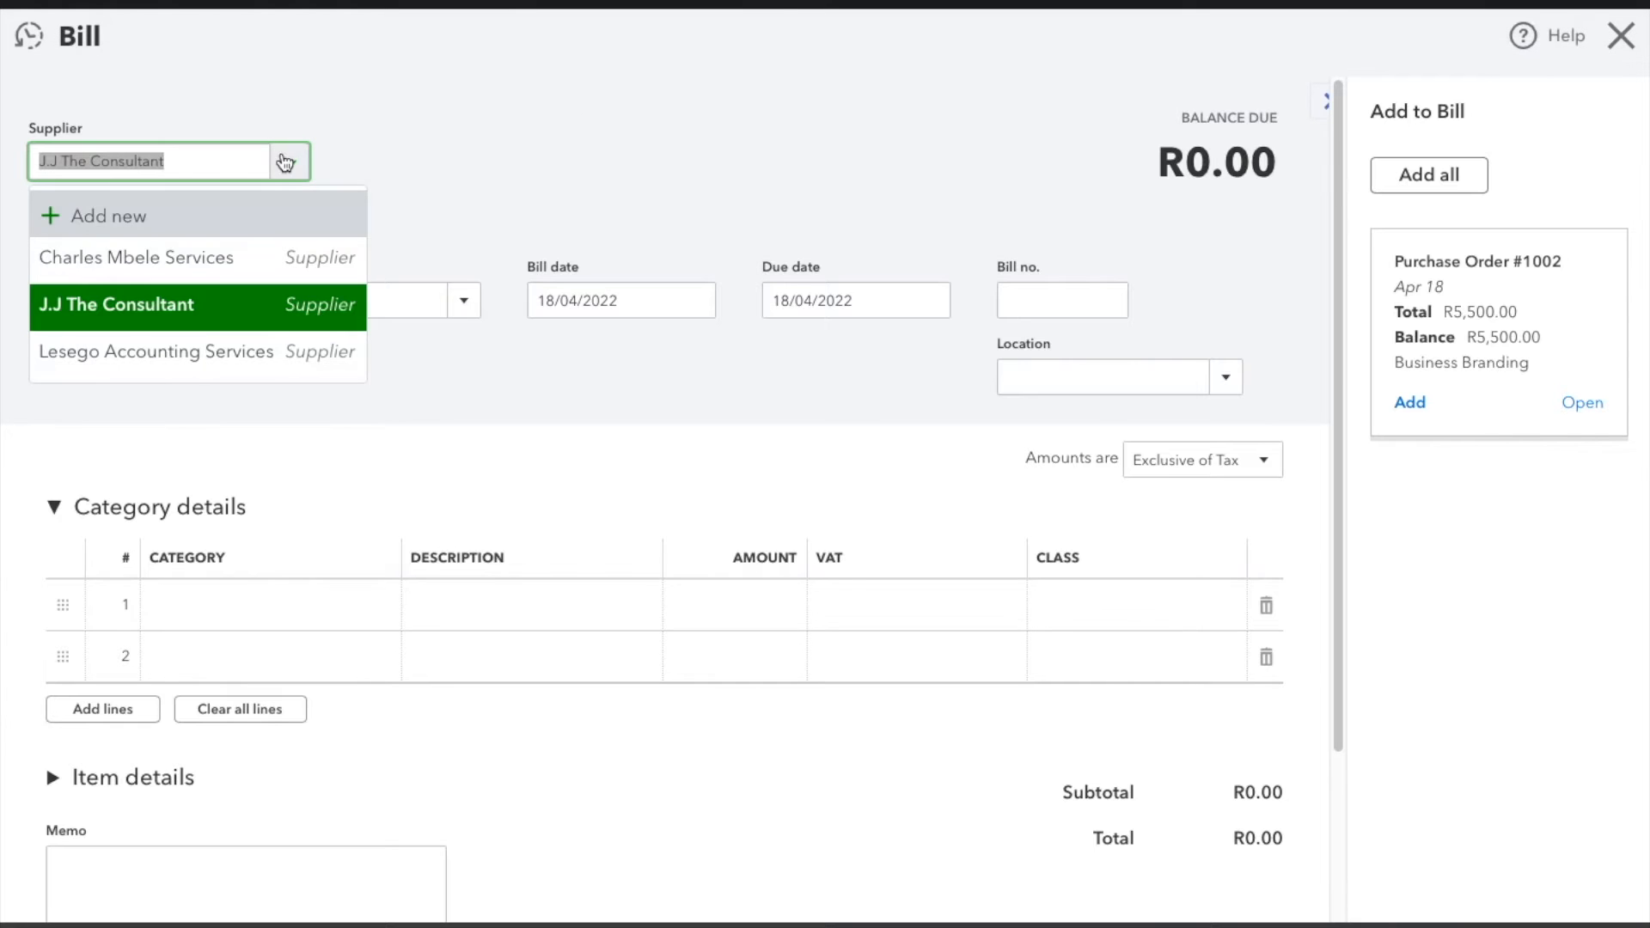
left_click(202, 352)
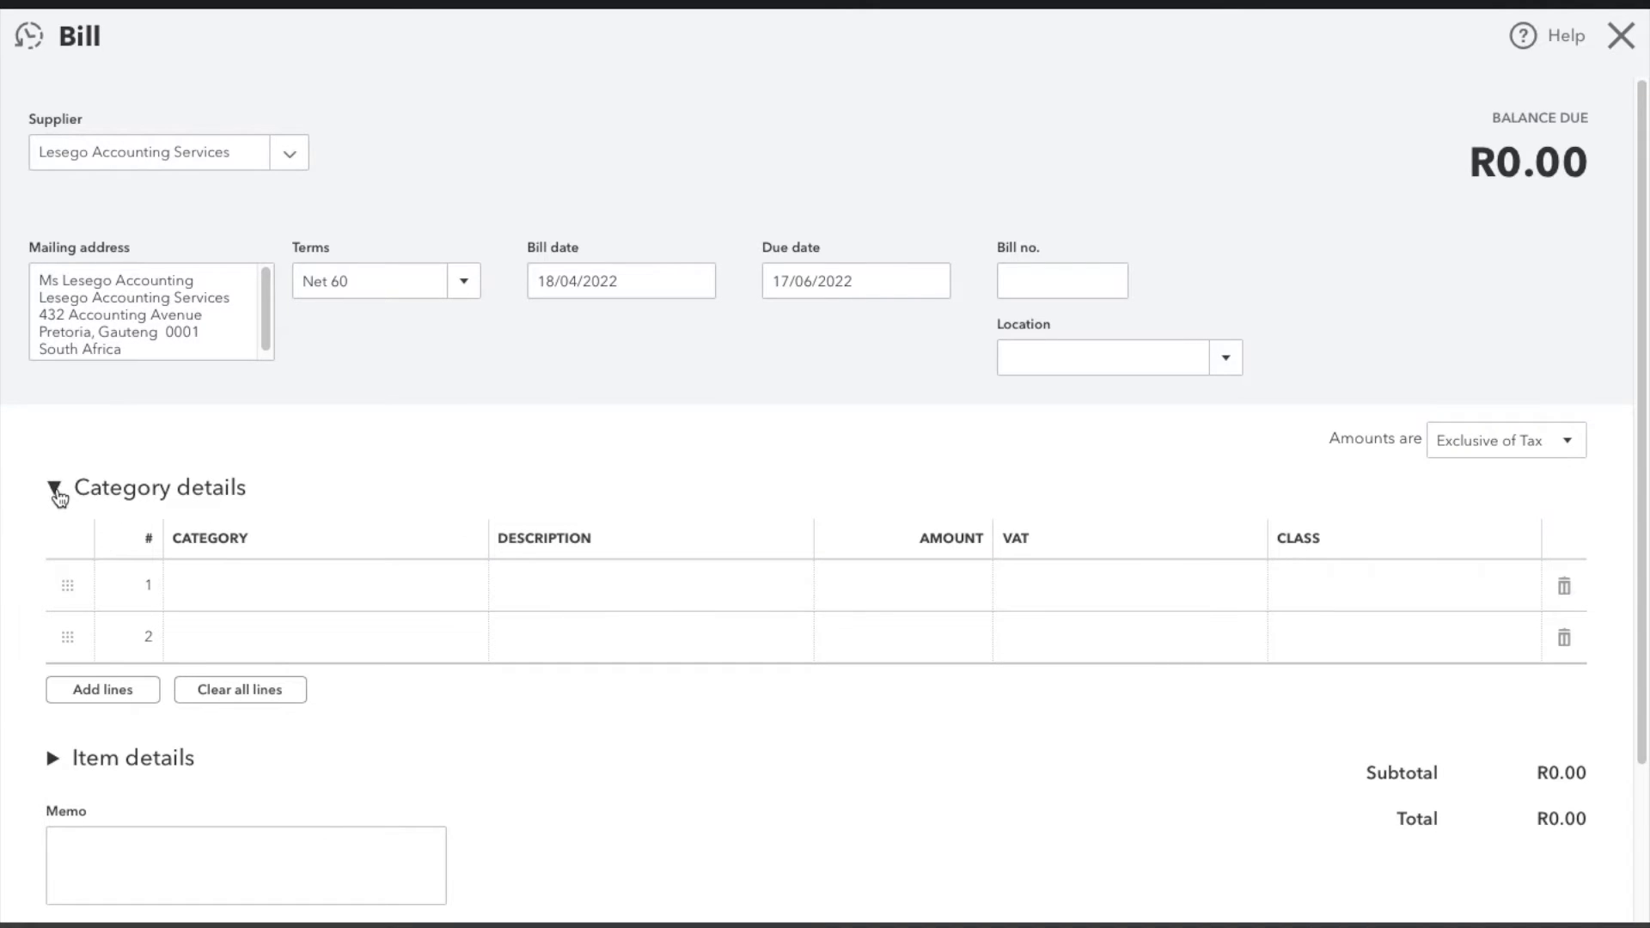
Collapse the category details, expand the item details and choose Bookkeeping Services as the first line's product.
left_click(56, 490)
left_click(50, 576)
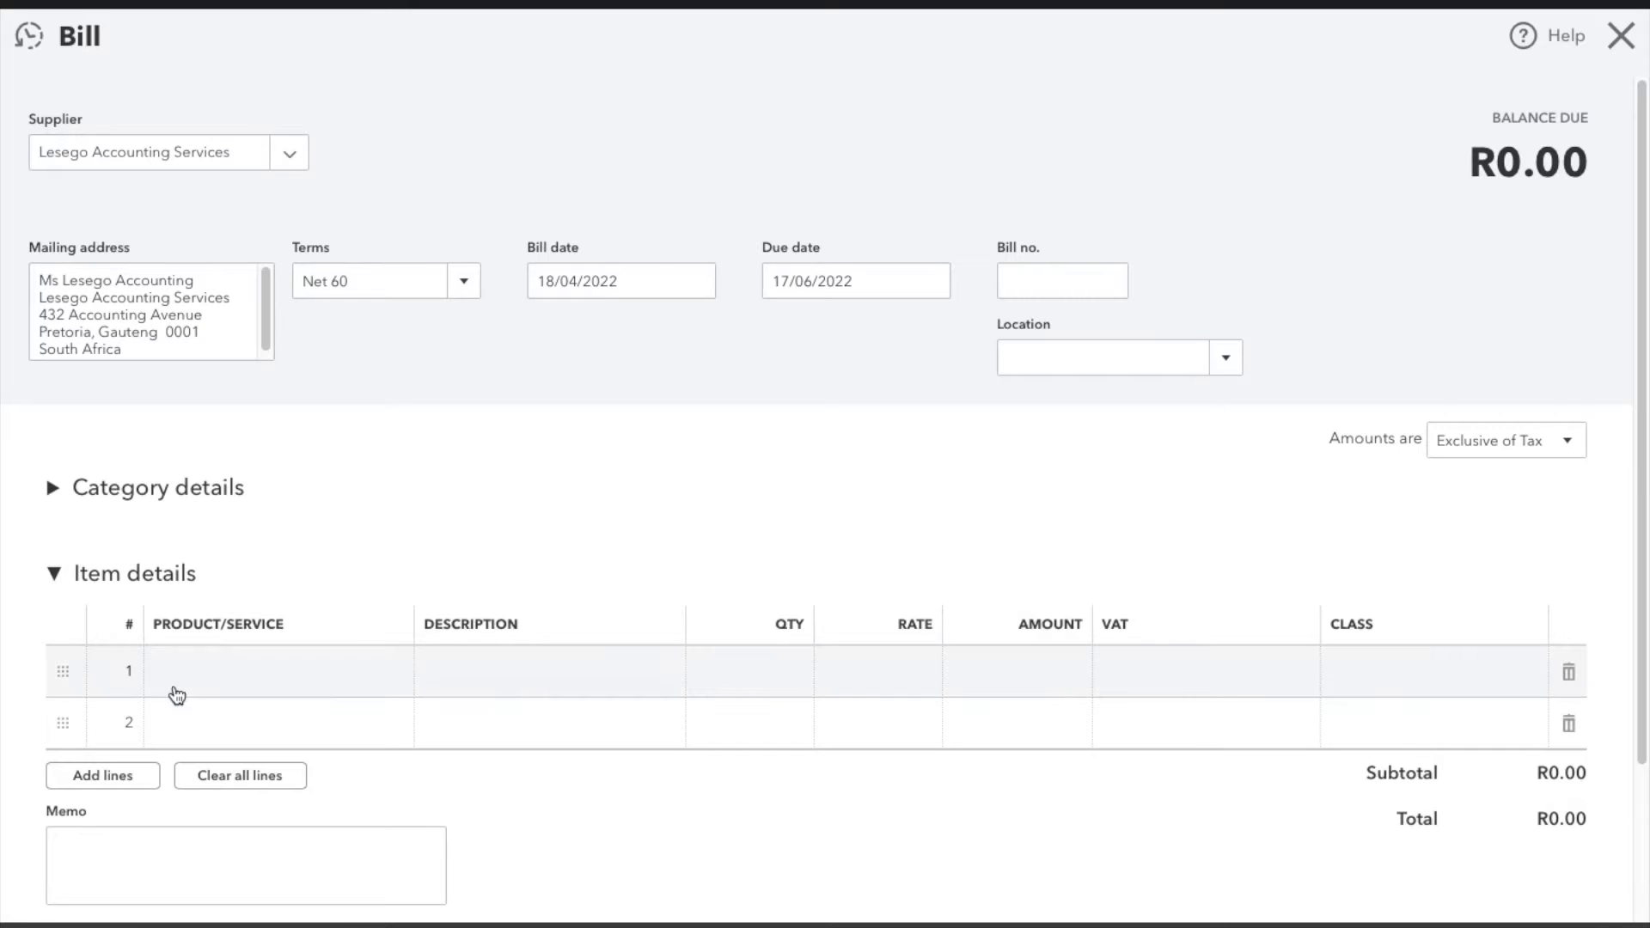
left_click(262, 673)
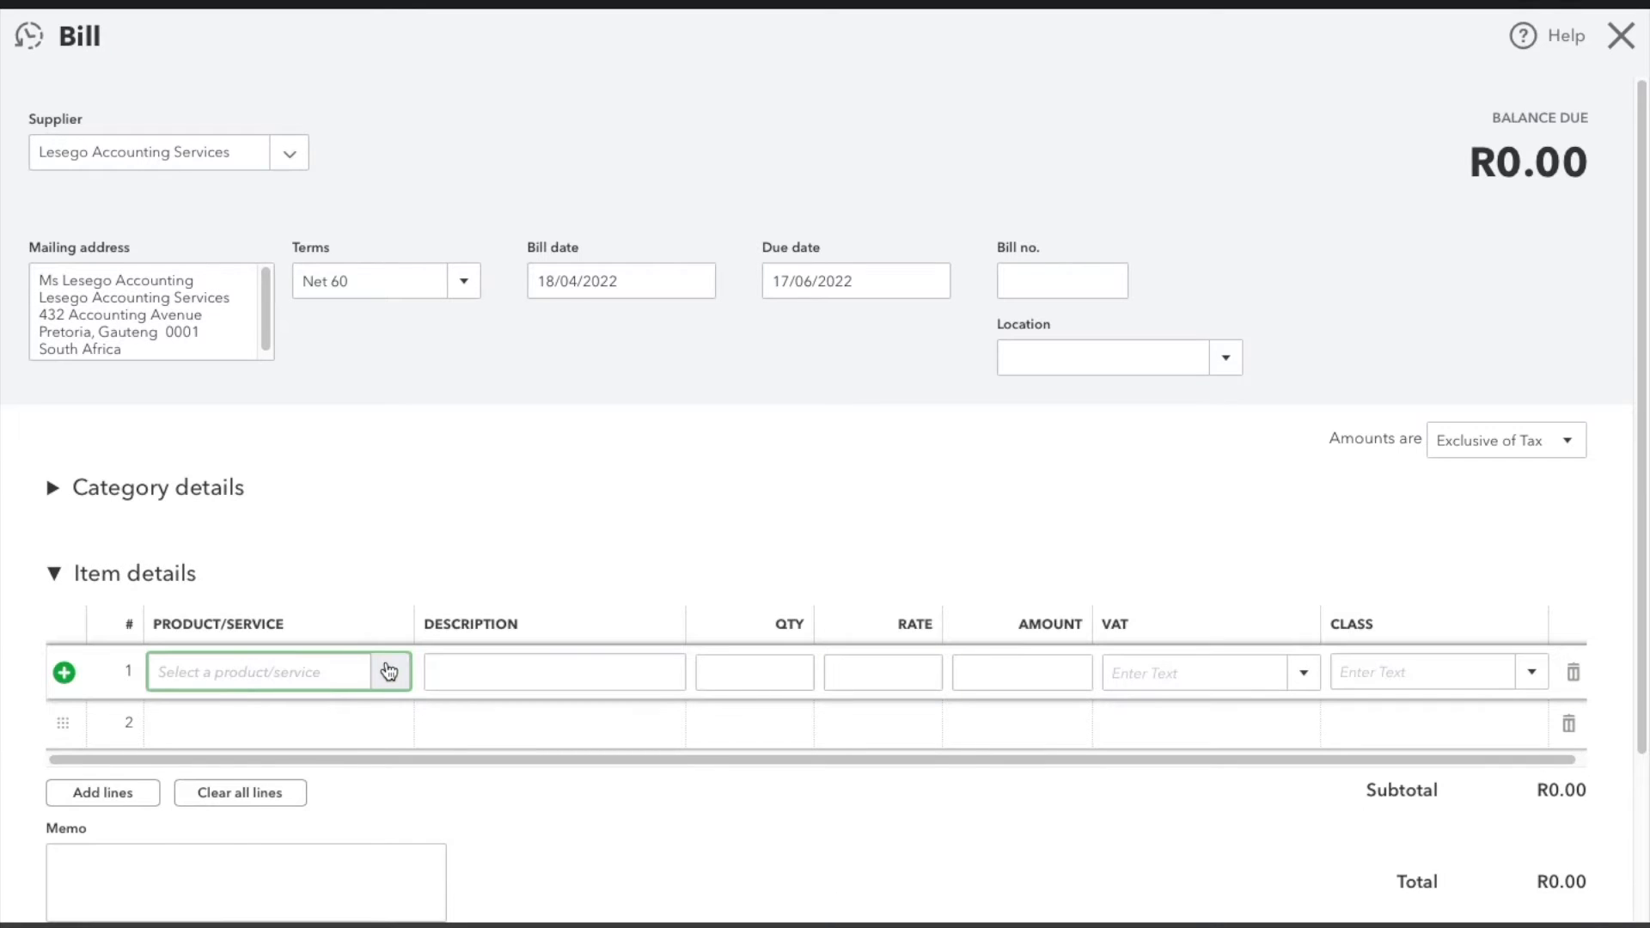
left_click(389, 672)
left_click(374, 783)
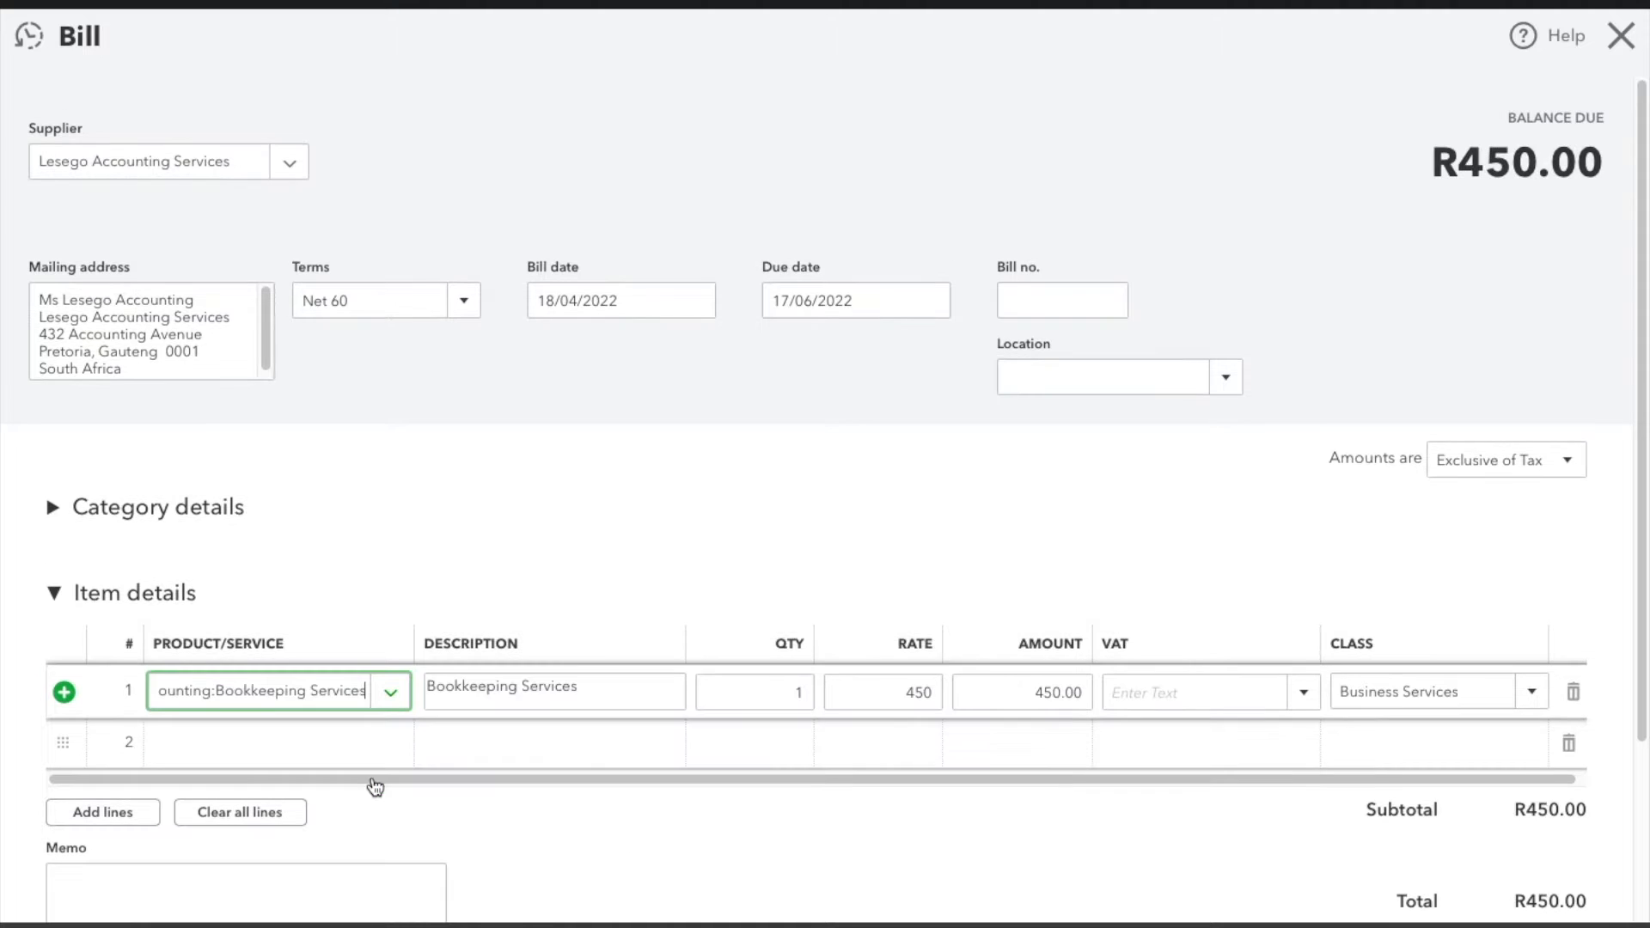
Extend the first item line's description to read "Bookkeeping Services - XVK Entertainment".
left_click(777, 684)
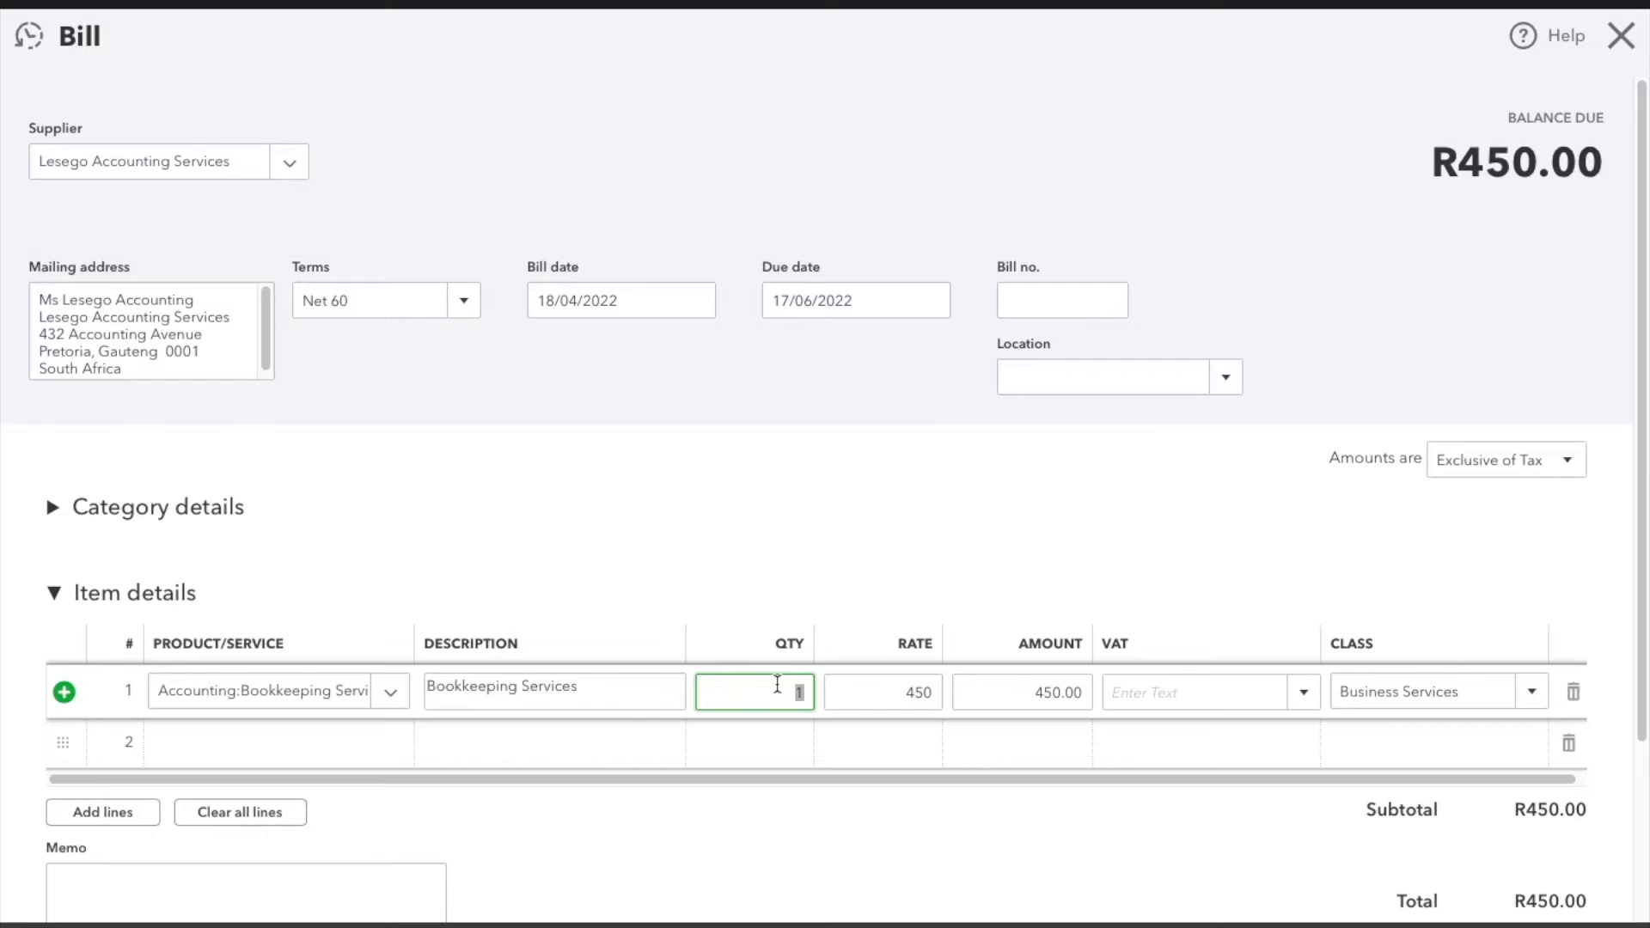
left_click(615, 676)
left_click(616, 678)
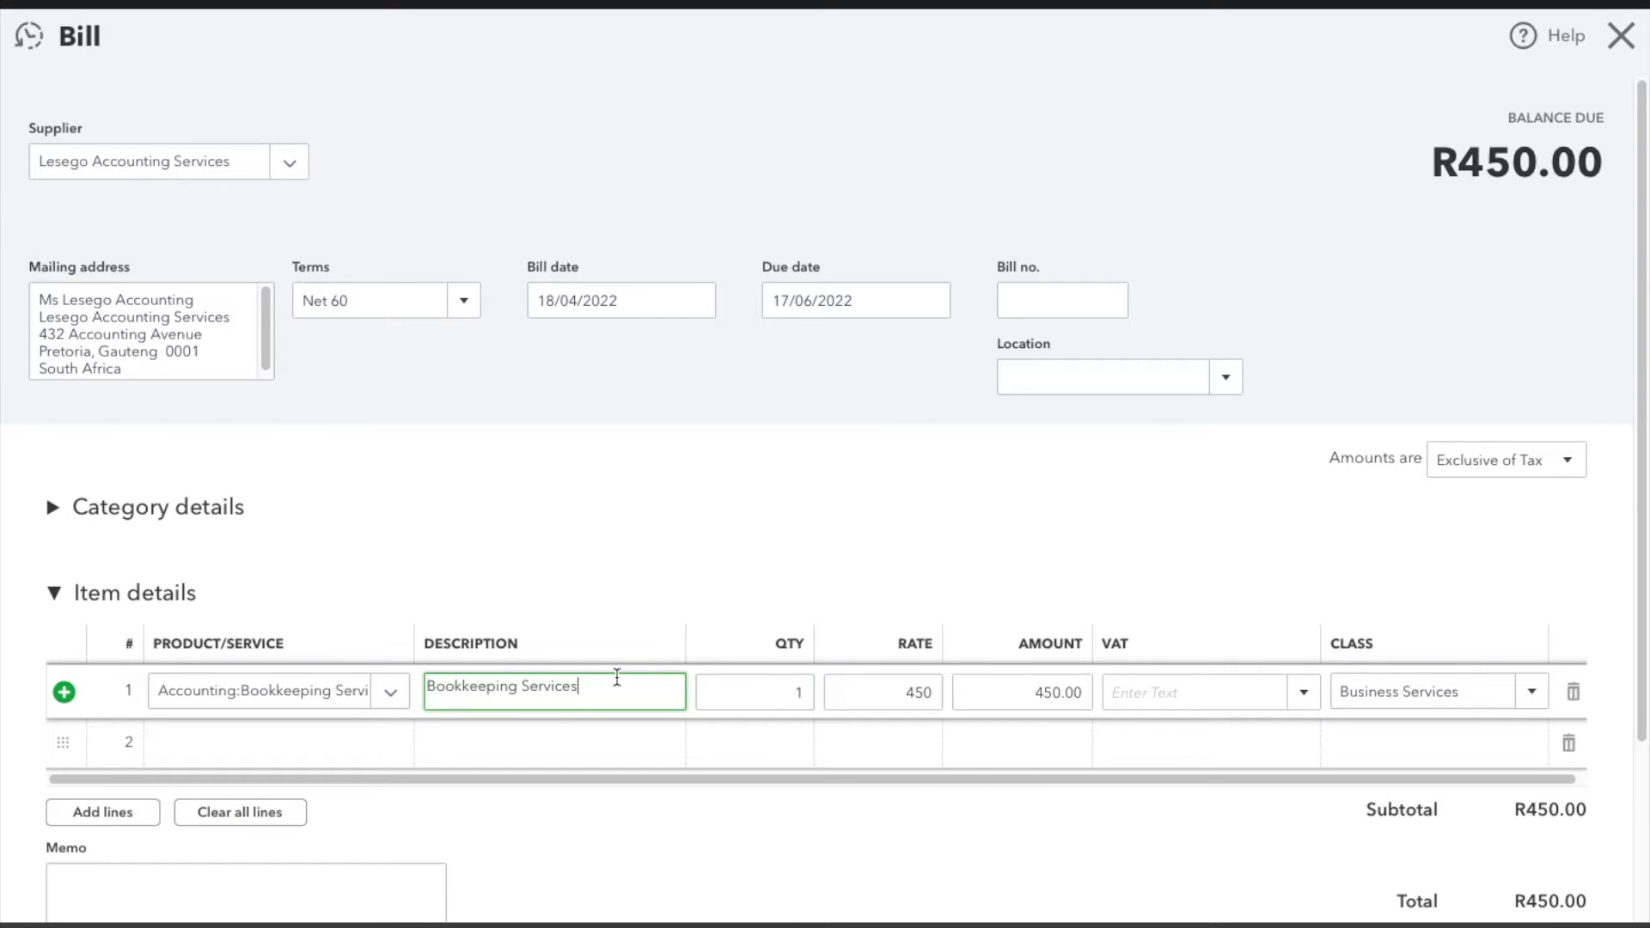
type("-")
type("XVK Entertainment")
Set the Bookkeeping Services line's quantity to 20.
left_click(763, 687)
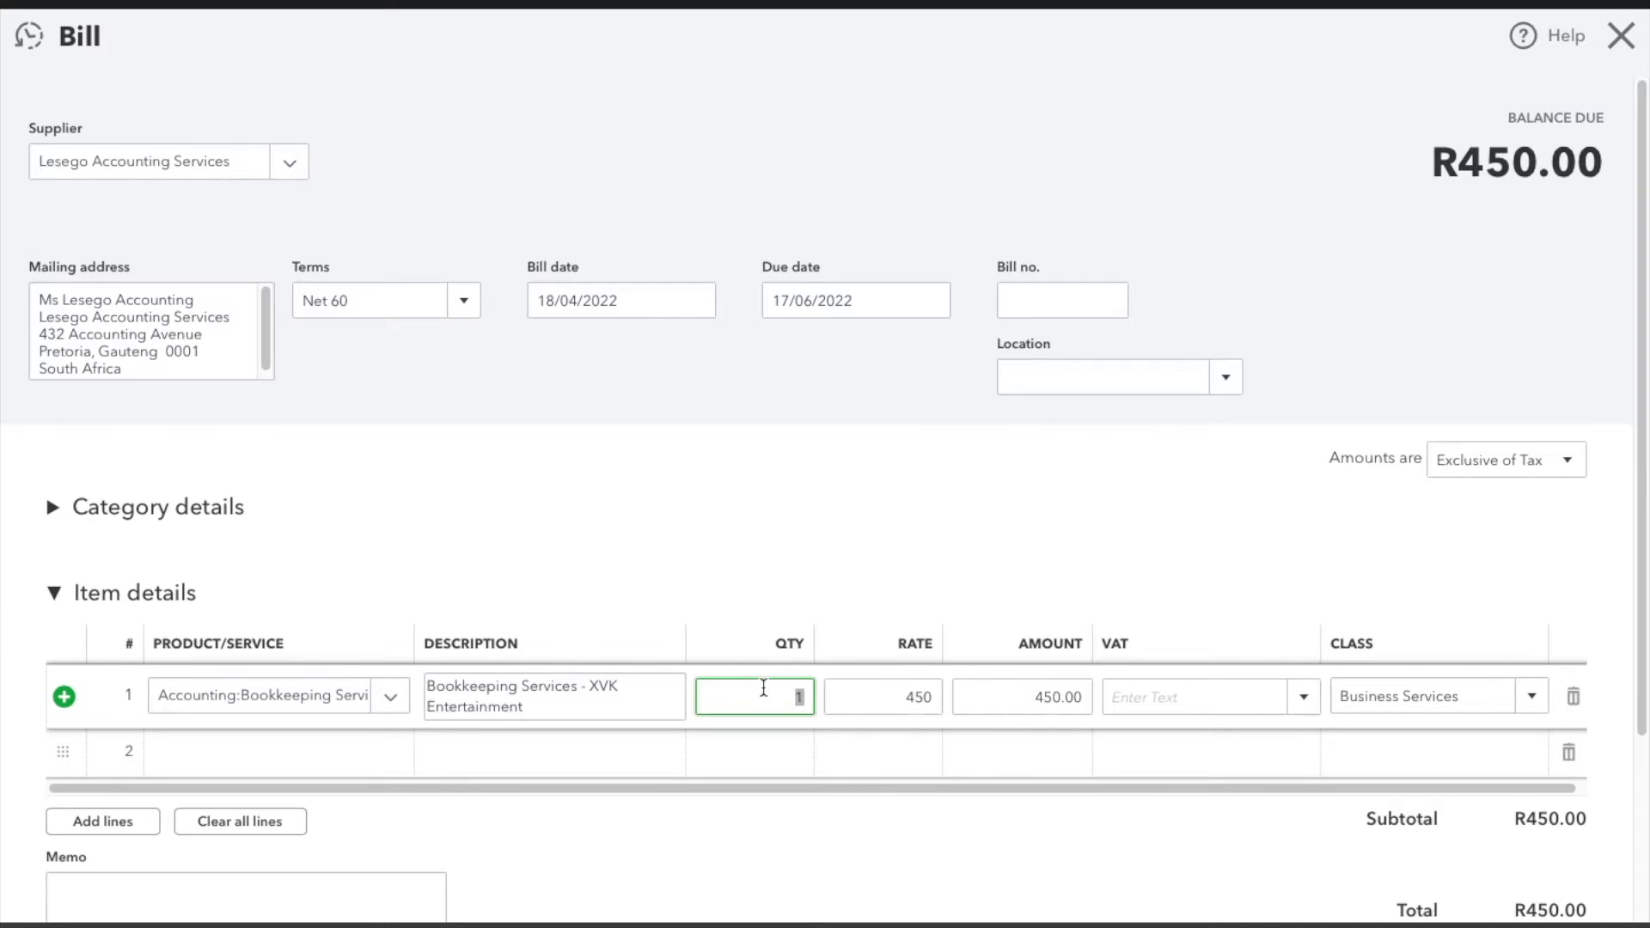
type("20")
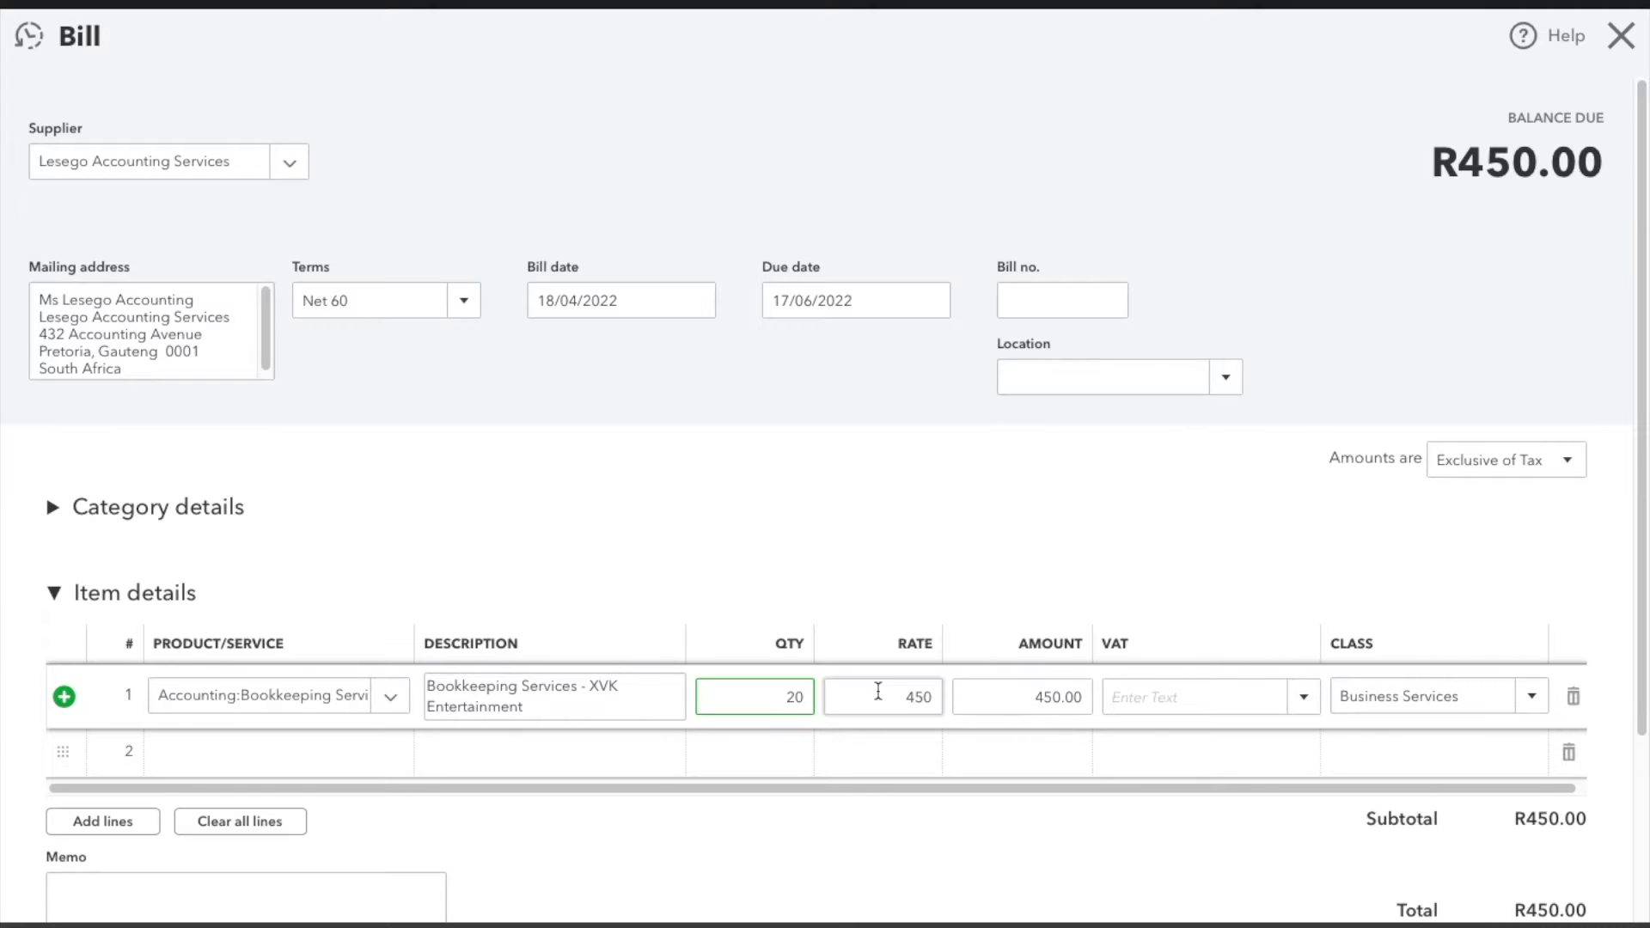
left_click(878, 691)
scroll(879, 691, "down", 3)
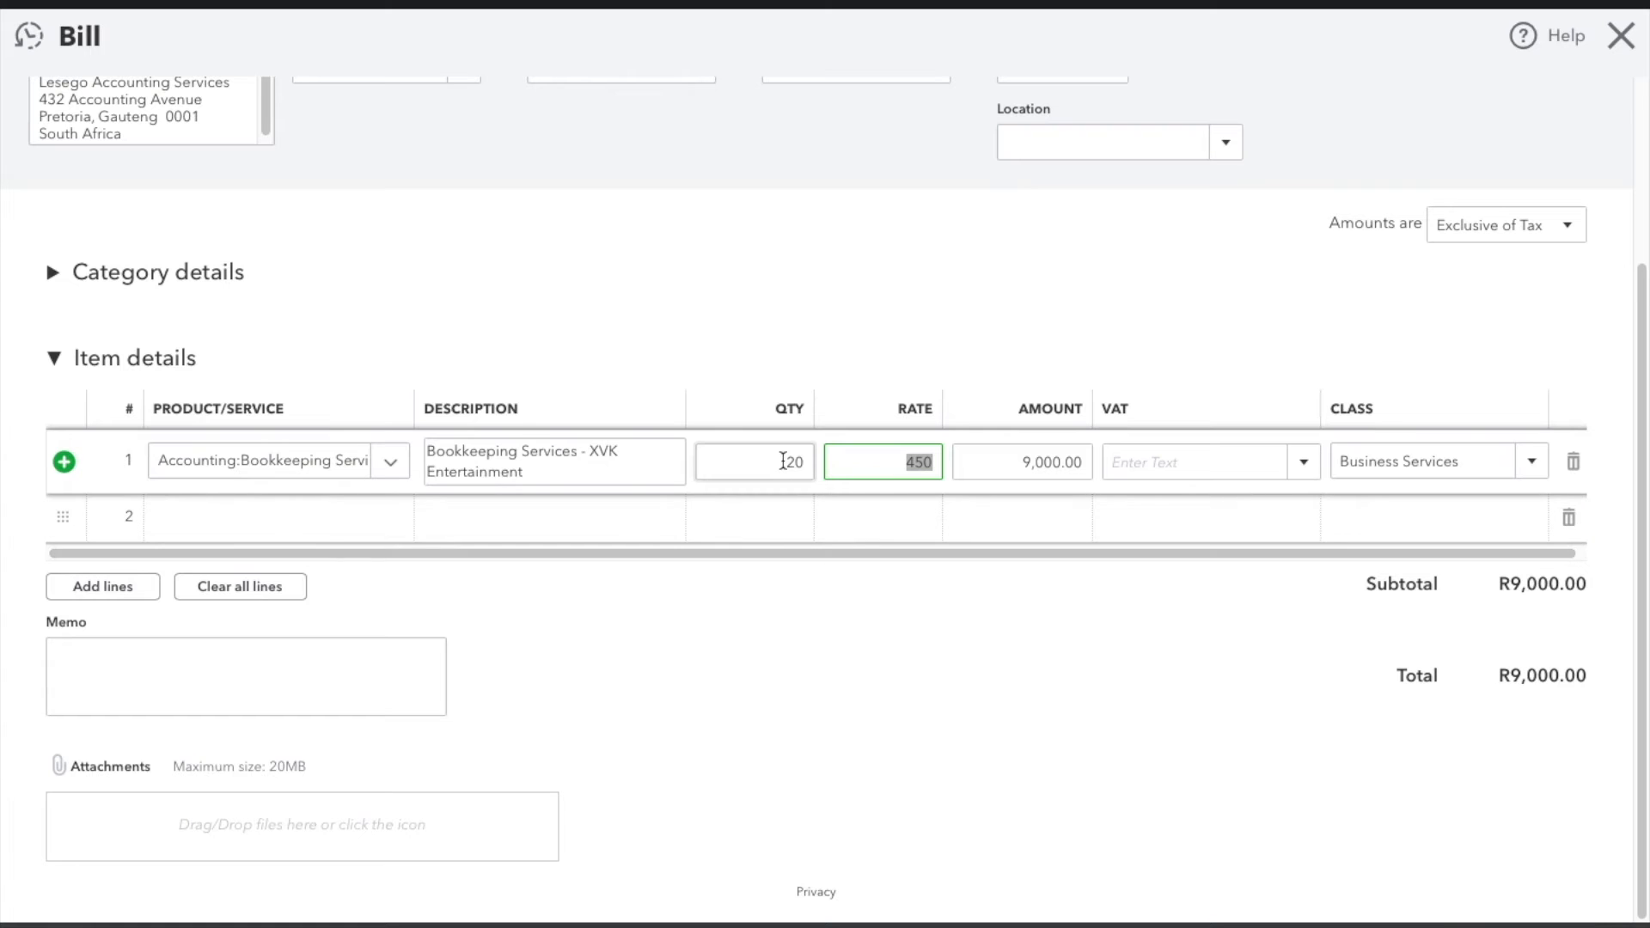
Set the Bookkeeping Services line's quantity to 30.
left_click(783, 462)
type("30")
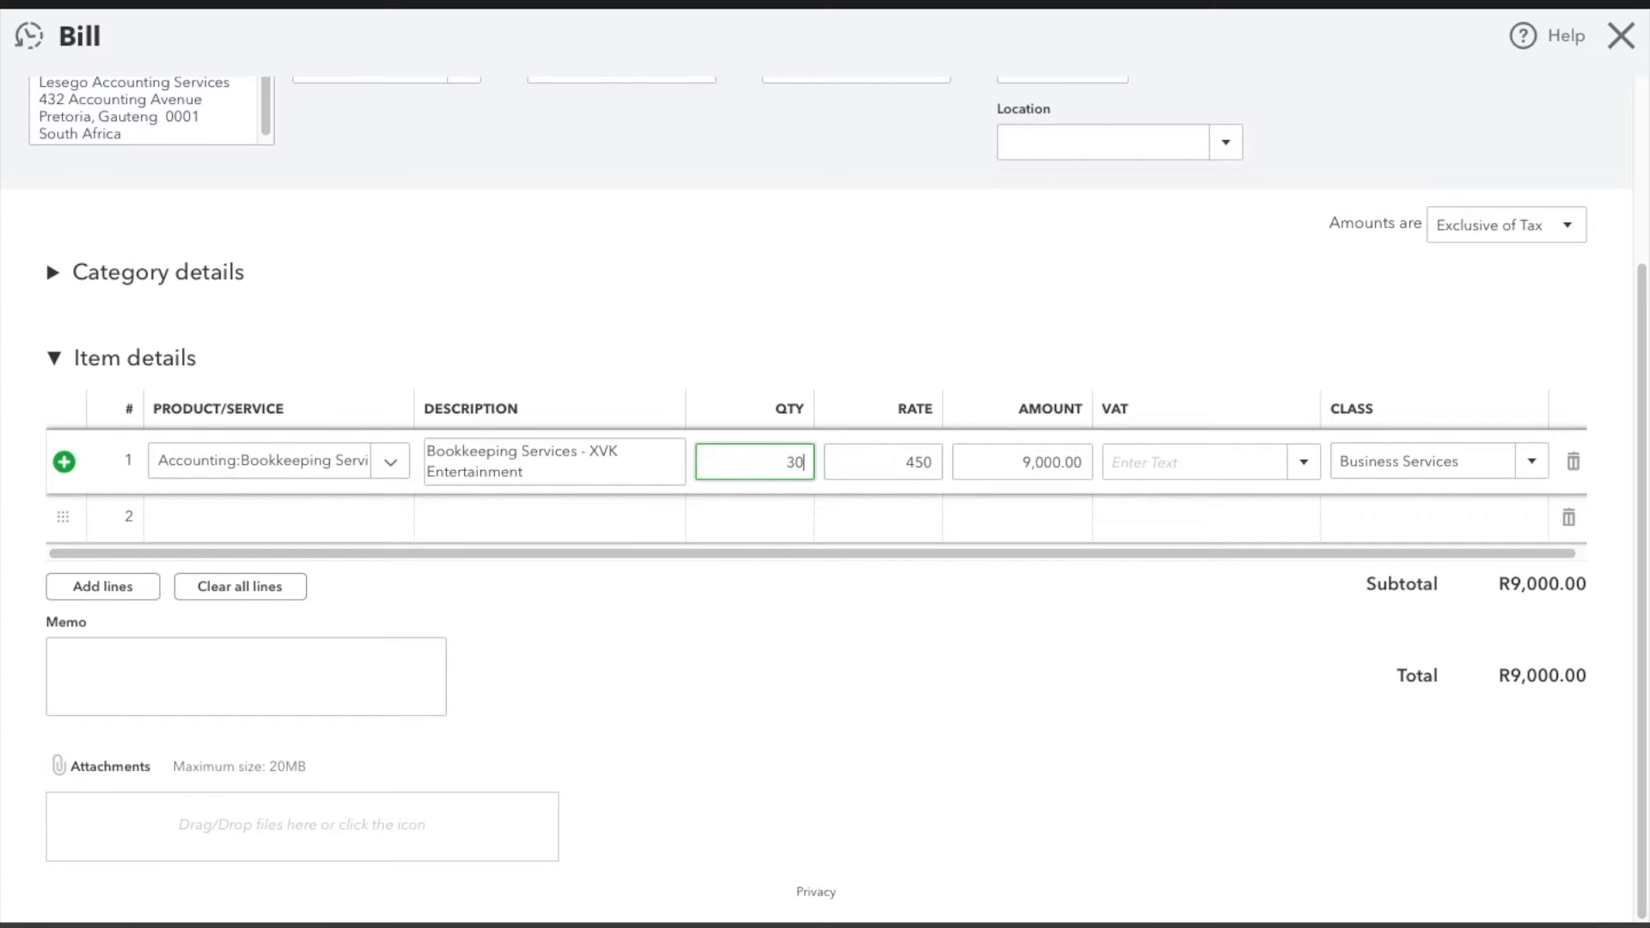
left_click(892, 454)
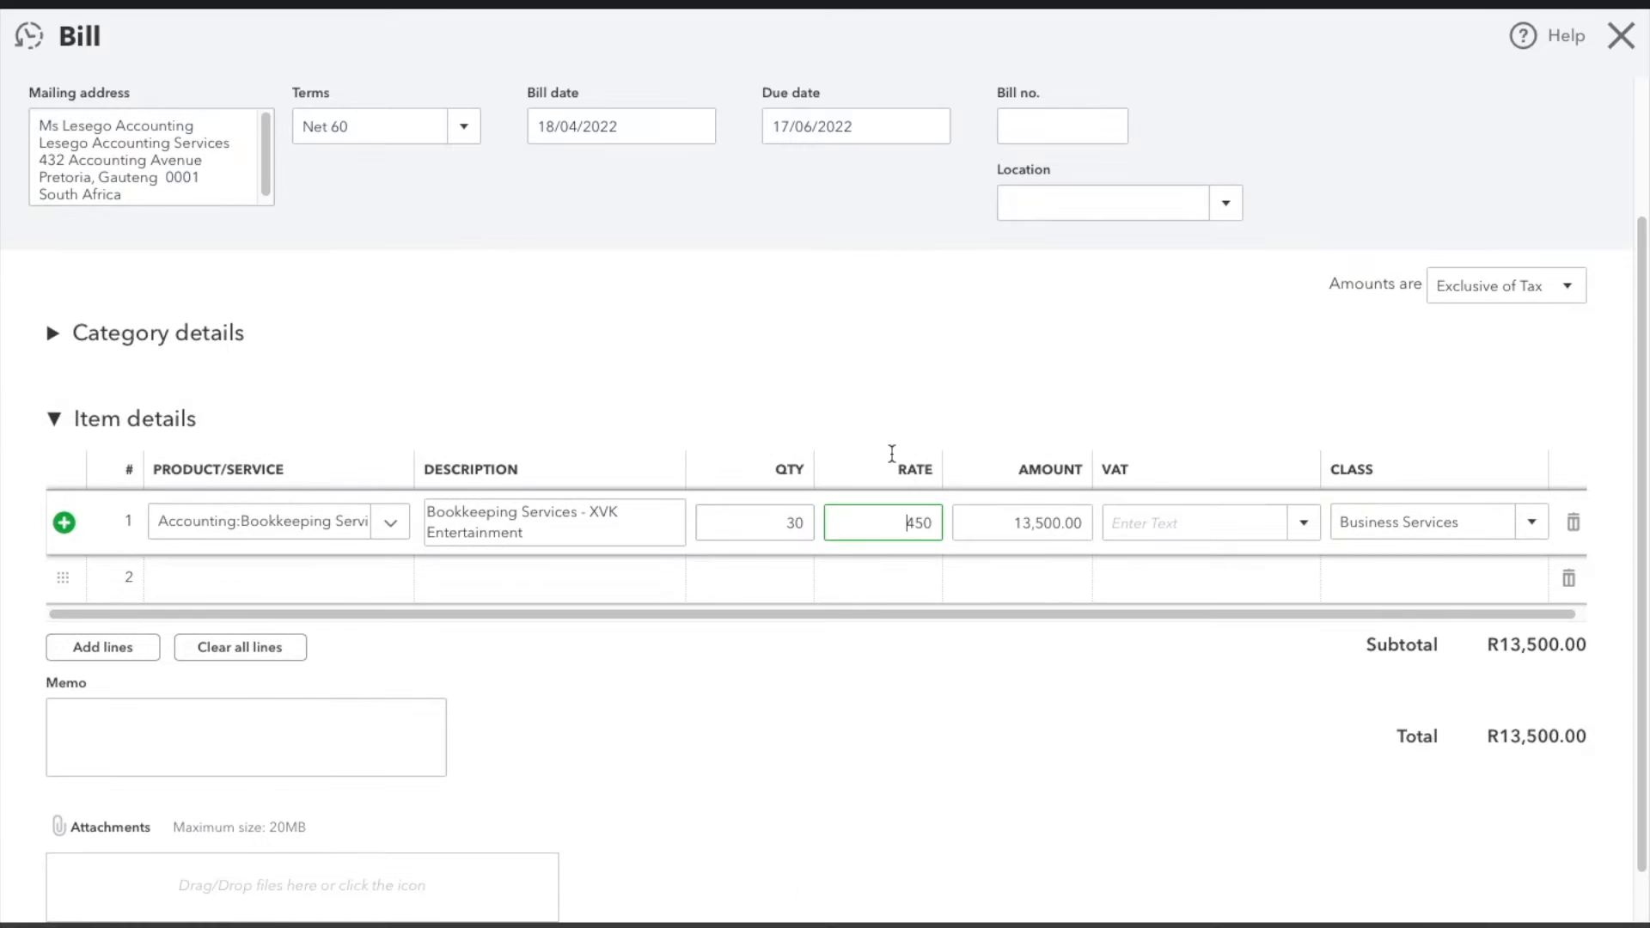
Apply the Standard (15%) VAT rate to the Bookkeeping Services line and review the bill.
scroll(934, 705, "down", 1)
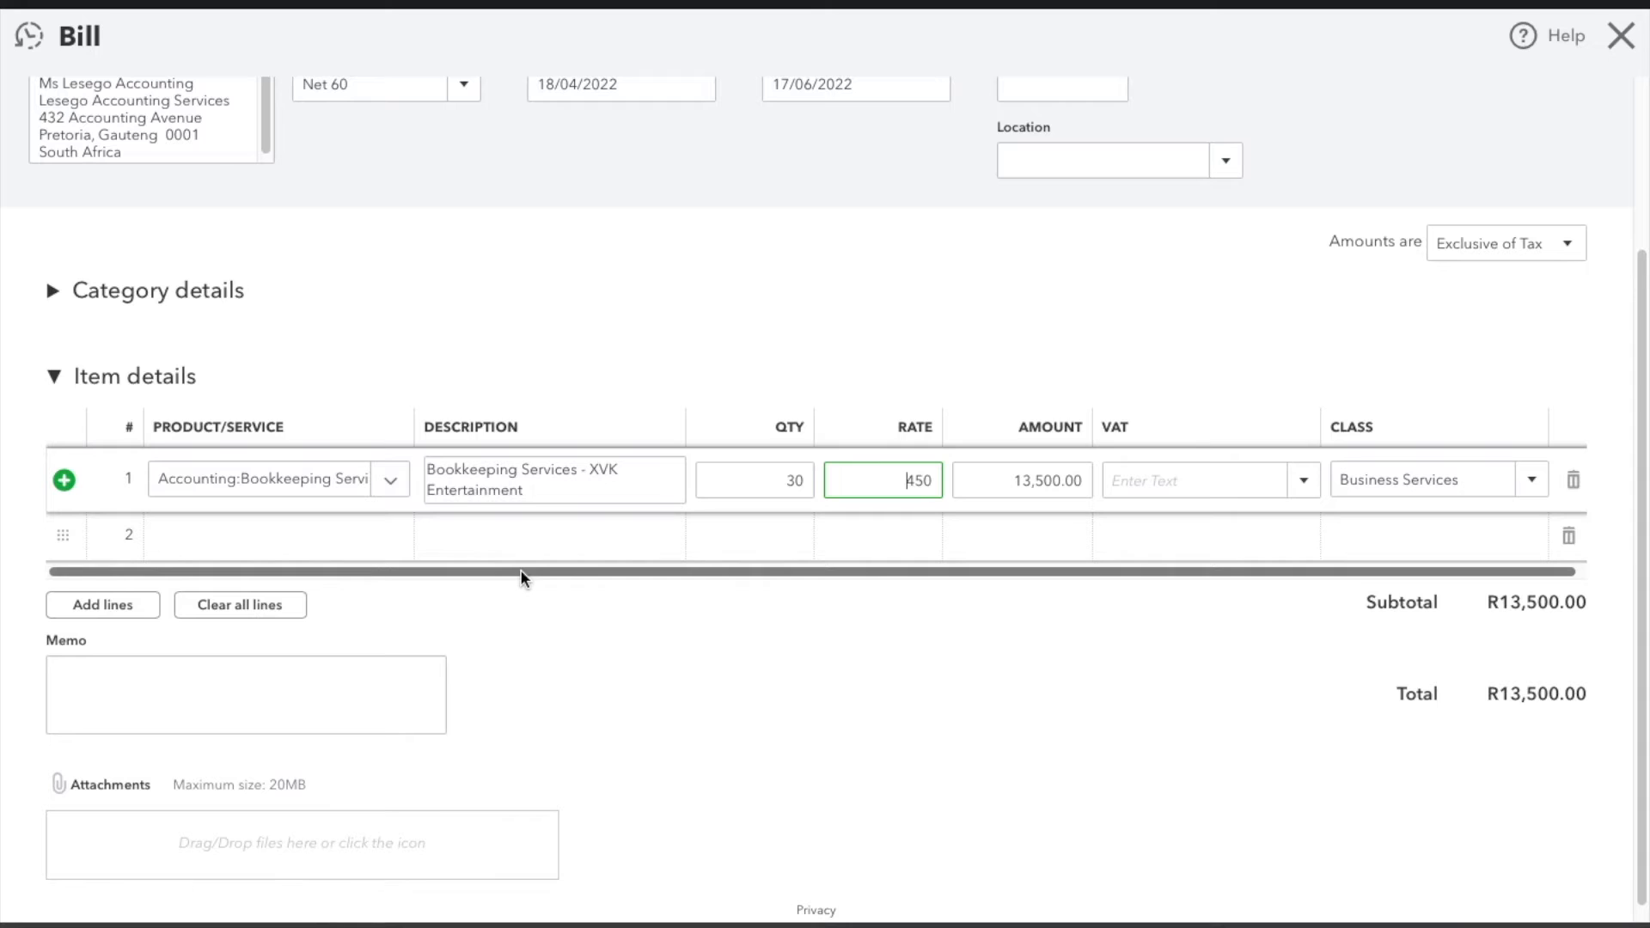
left_click(1306, 482)
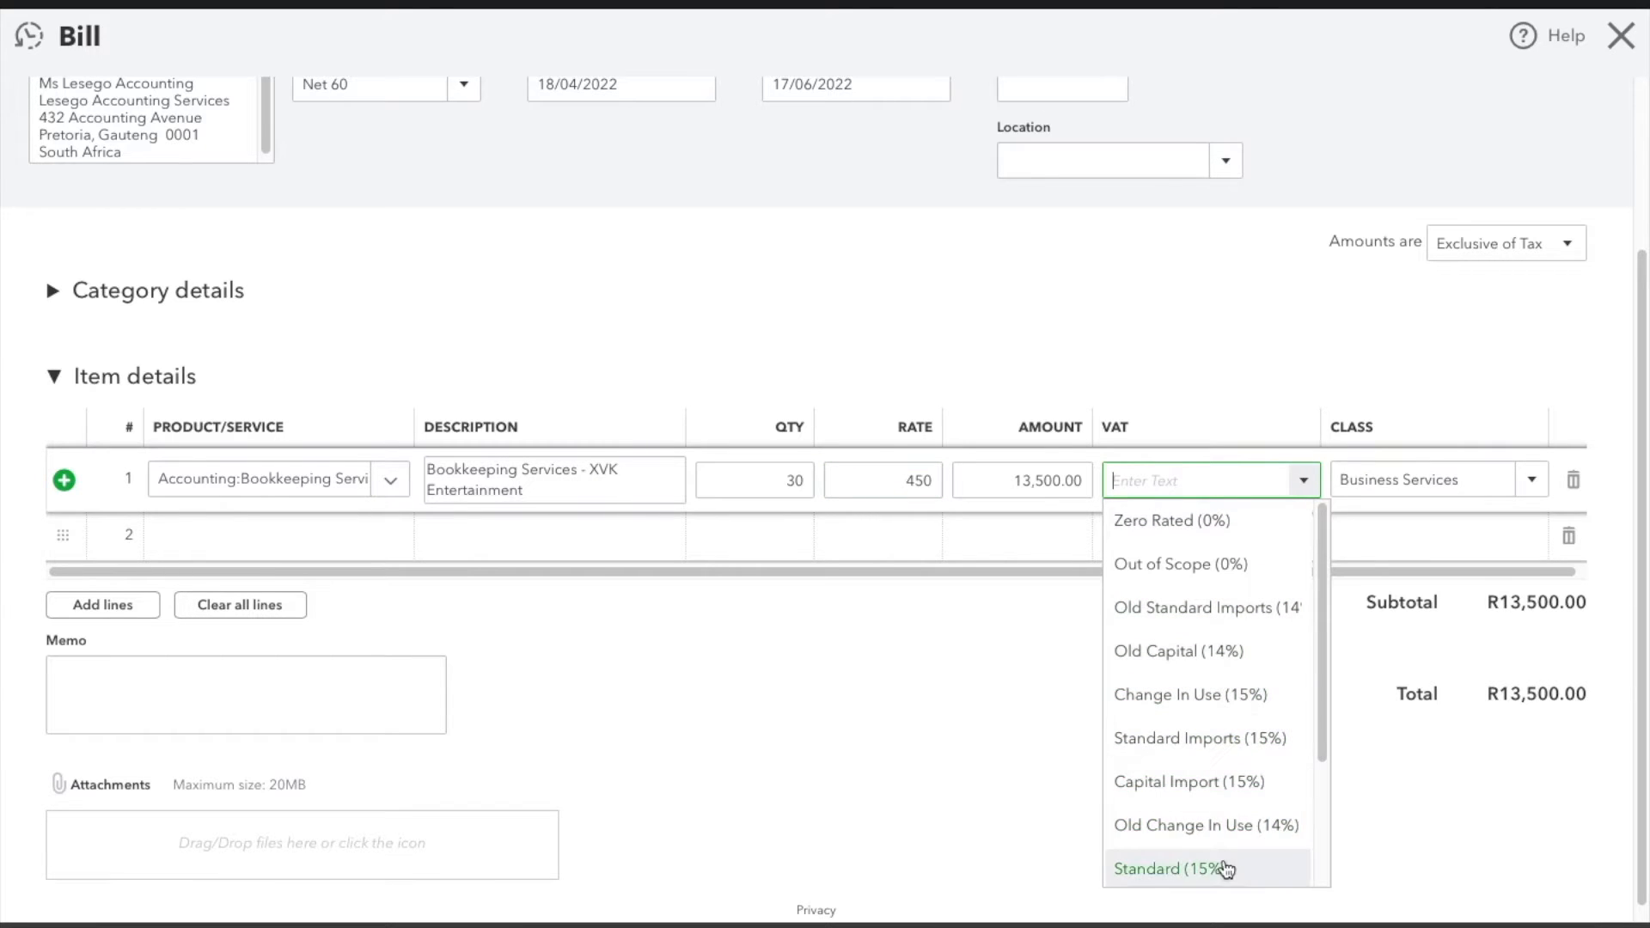
left_click(1215, 869)
left_click(1207, 665)
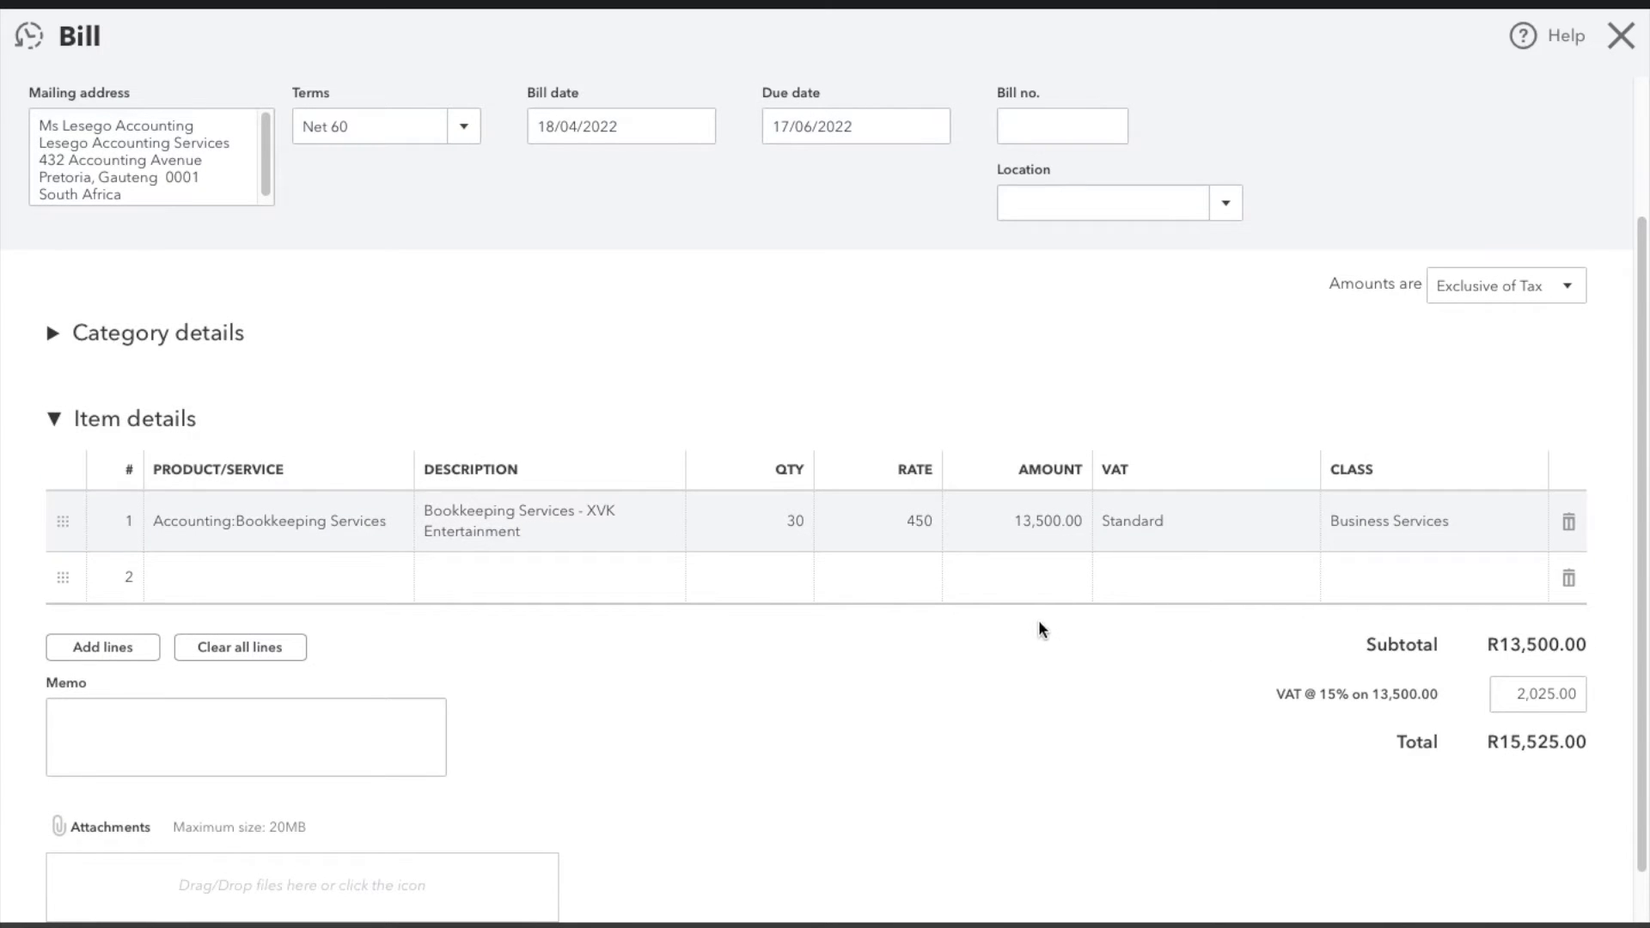
scroll(1046, 612, "up", 2)
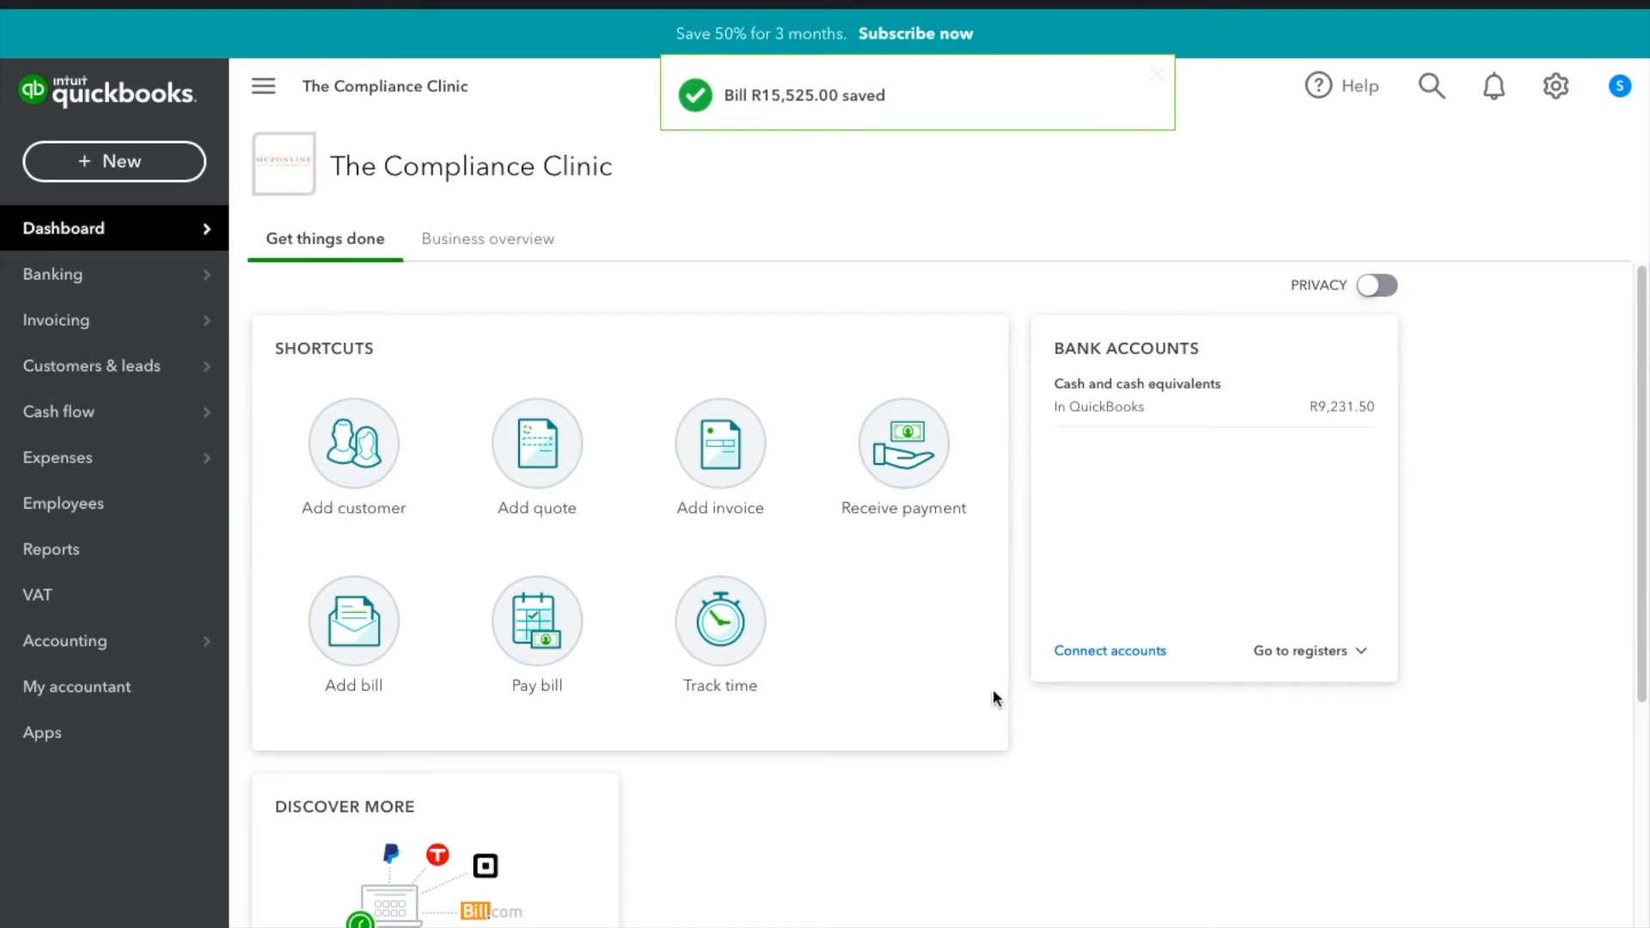
scroll(918, 672, "down", 3)
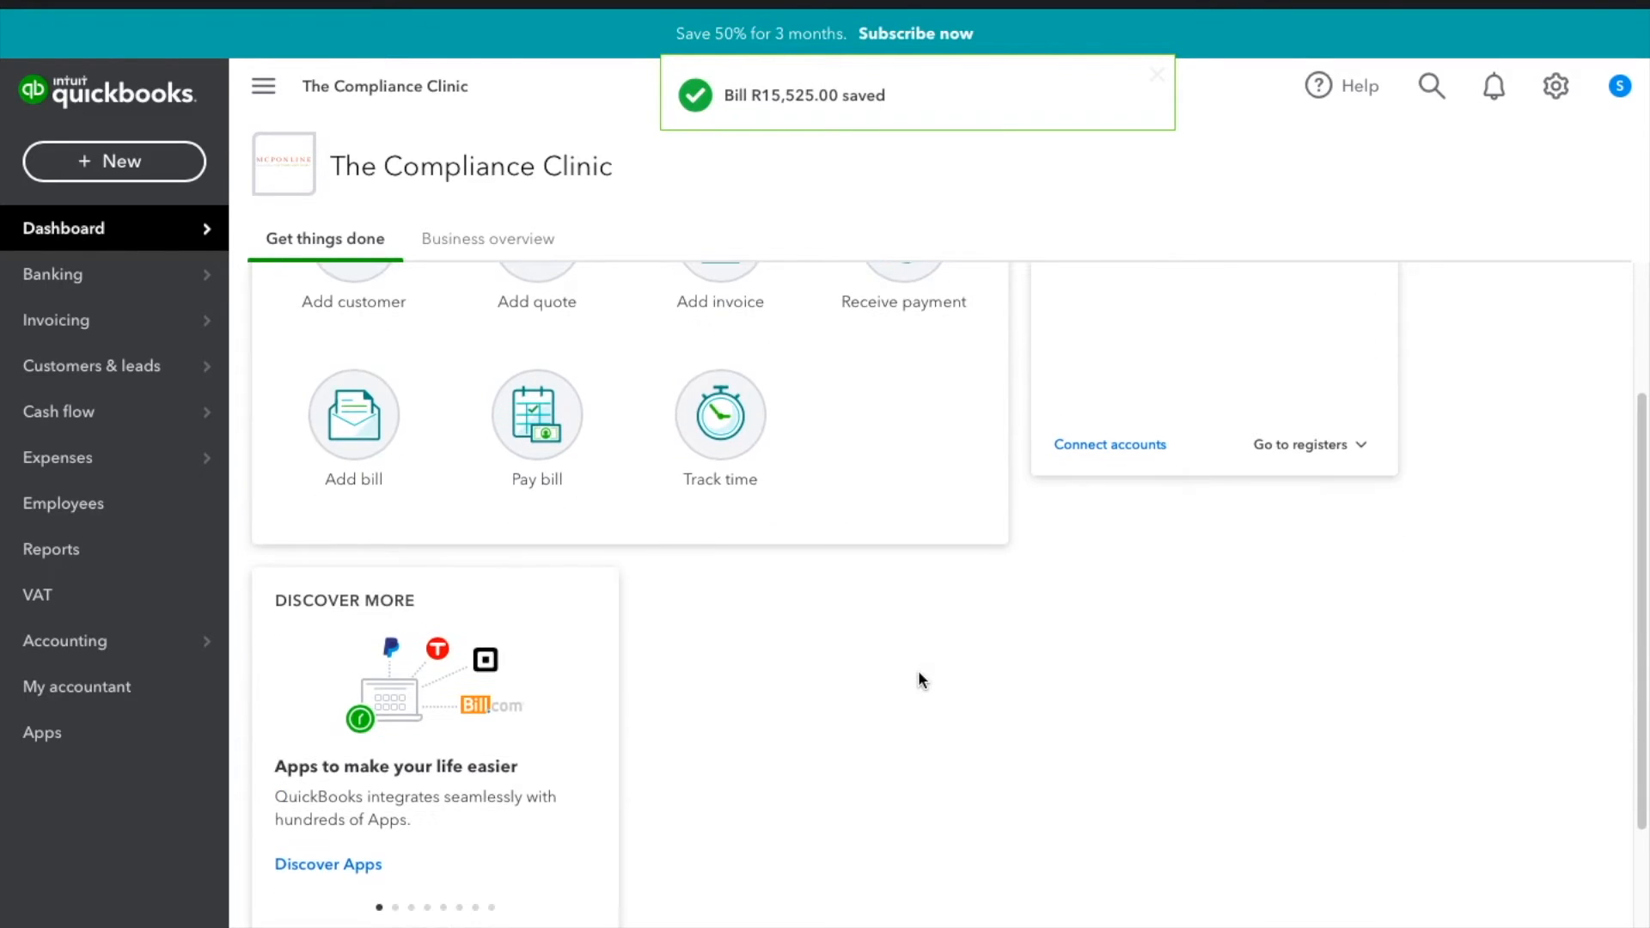
Open the list of expense transactions.
mouse_move(102, 473)
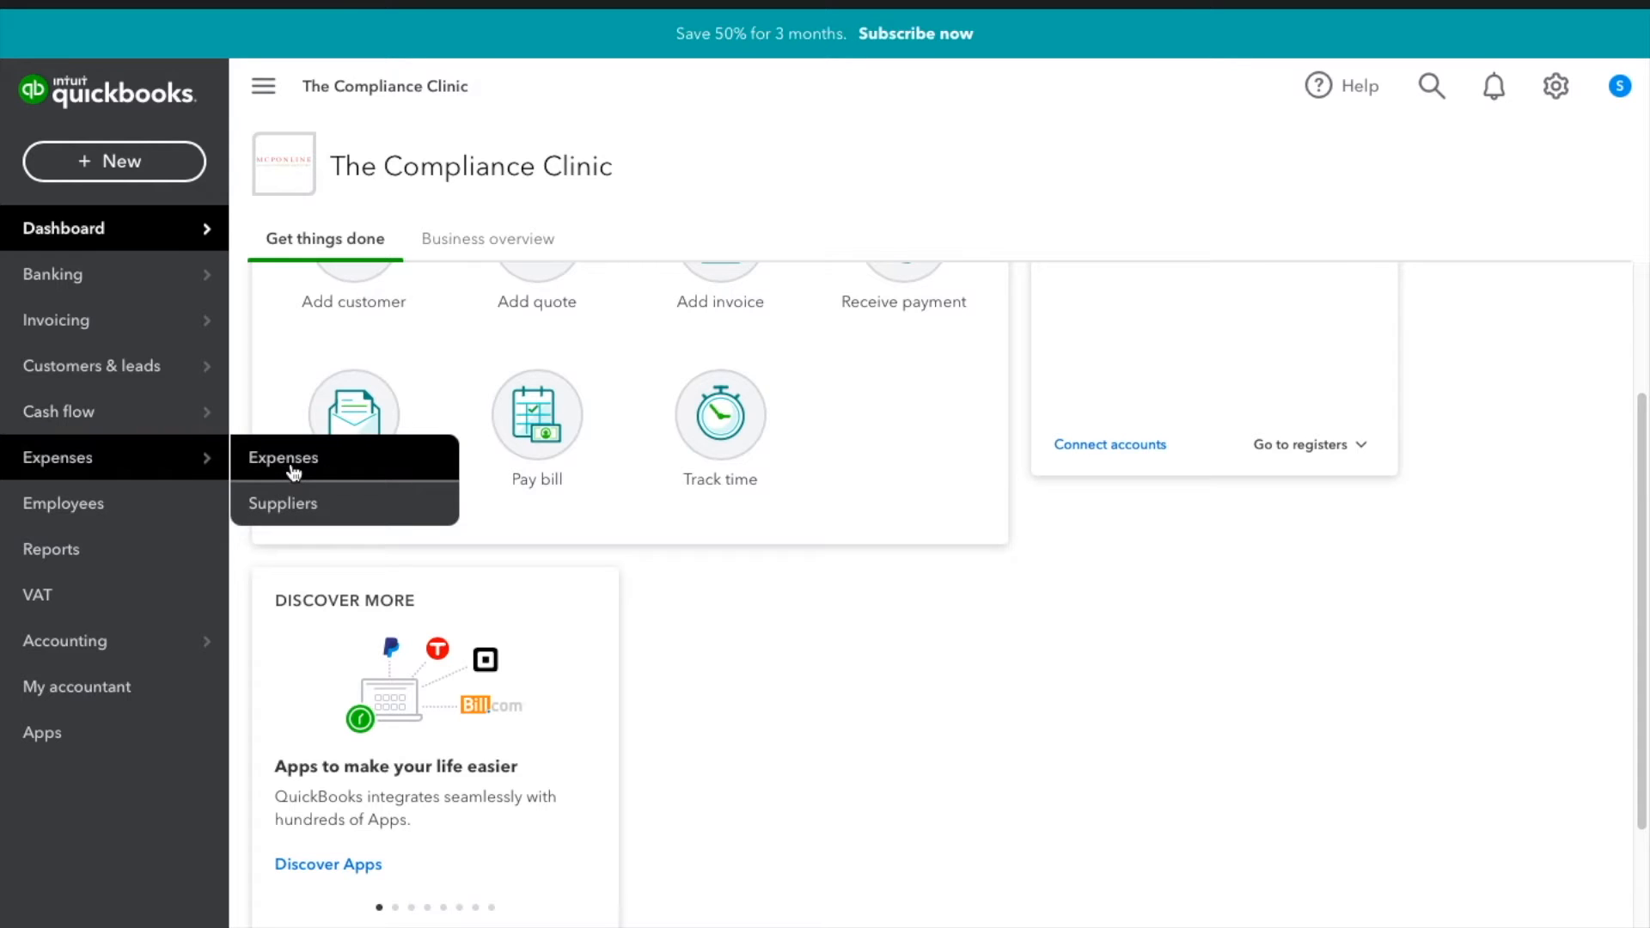
left_click(292, 469)
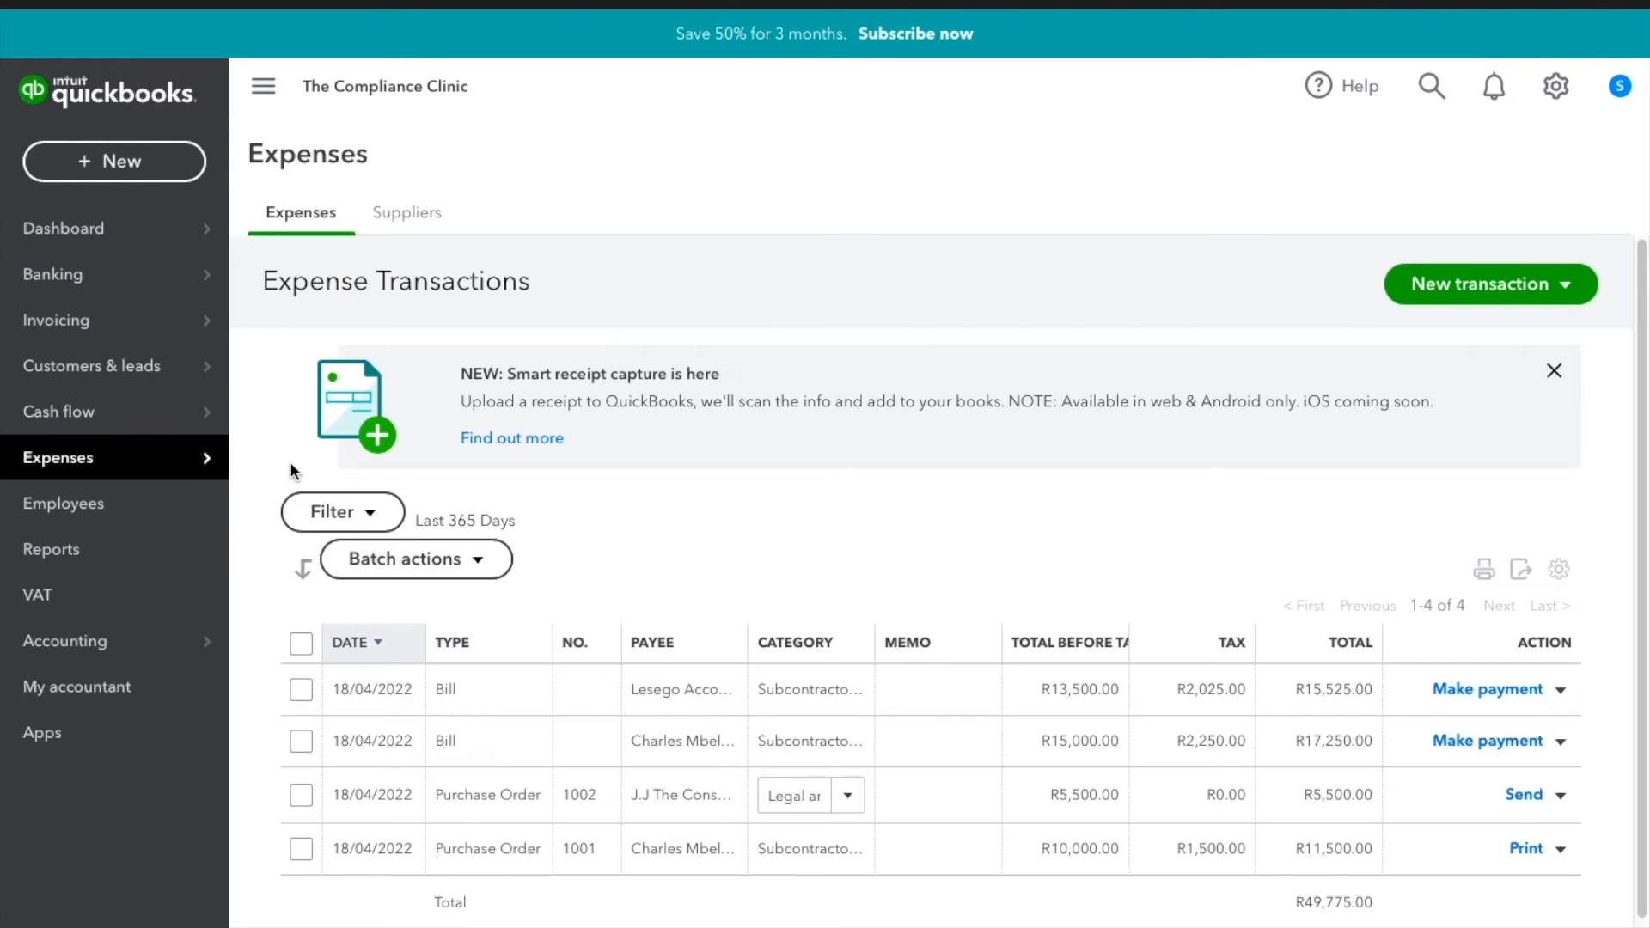
scroll(667, 516, "down", 1)
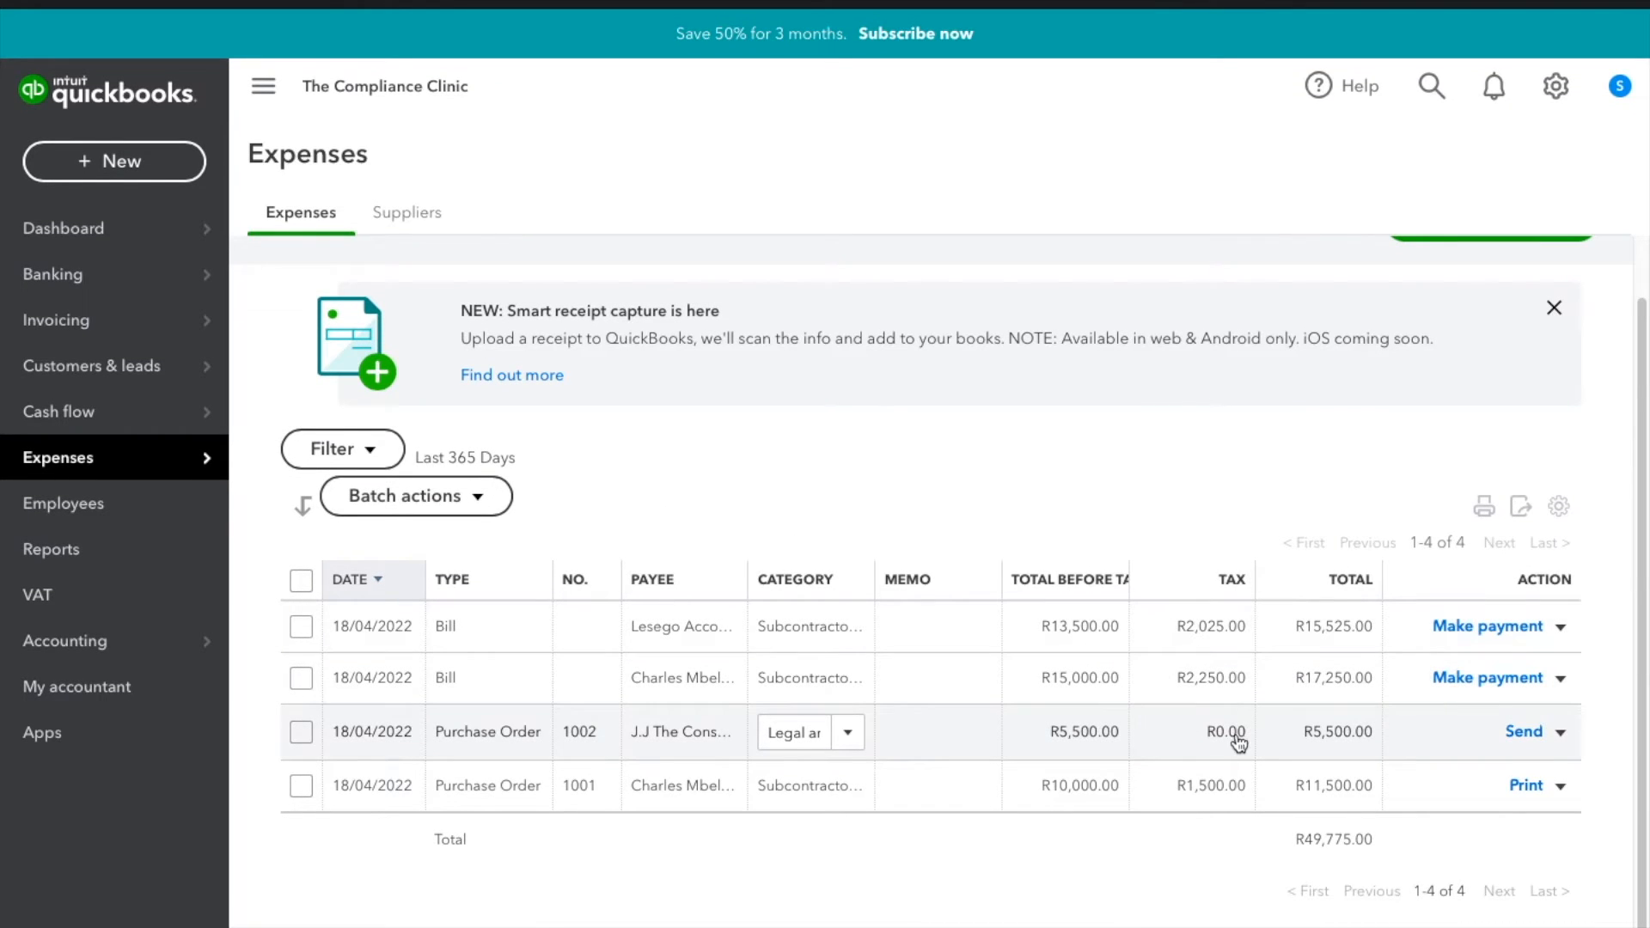
View the details of purchase order 1002 for J.J The Consultant and close it.
left_click(1560, 734)
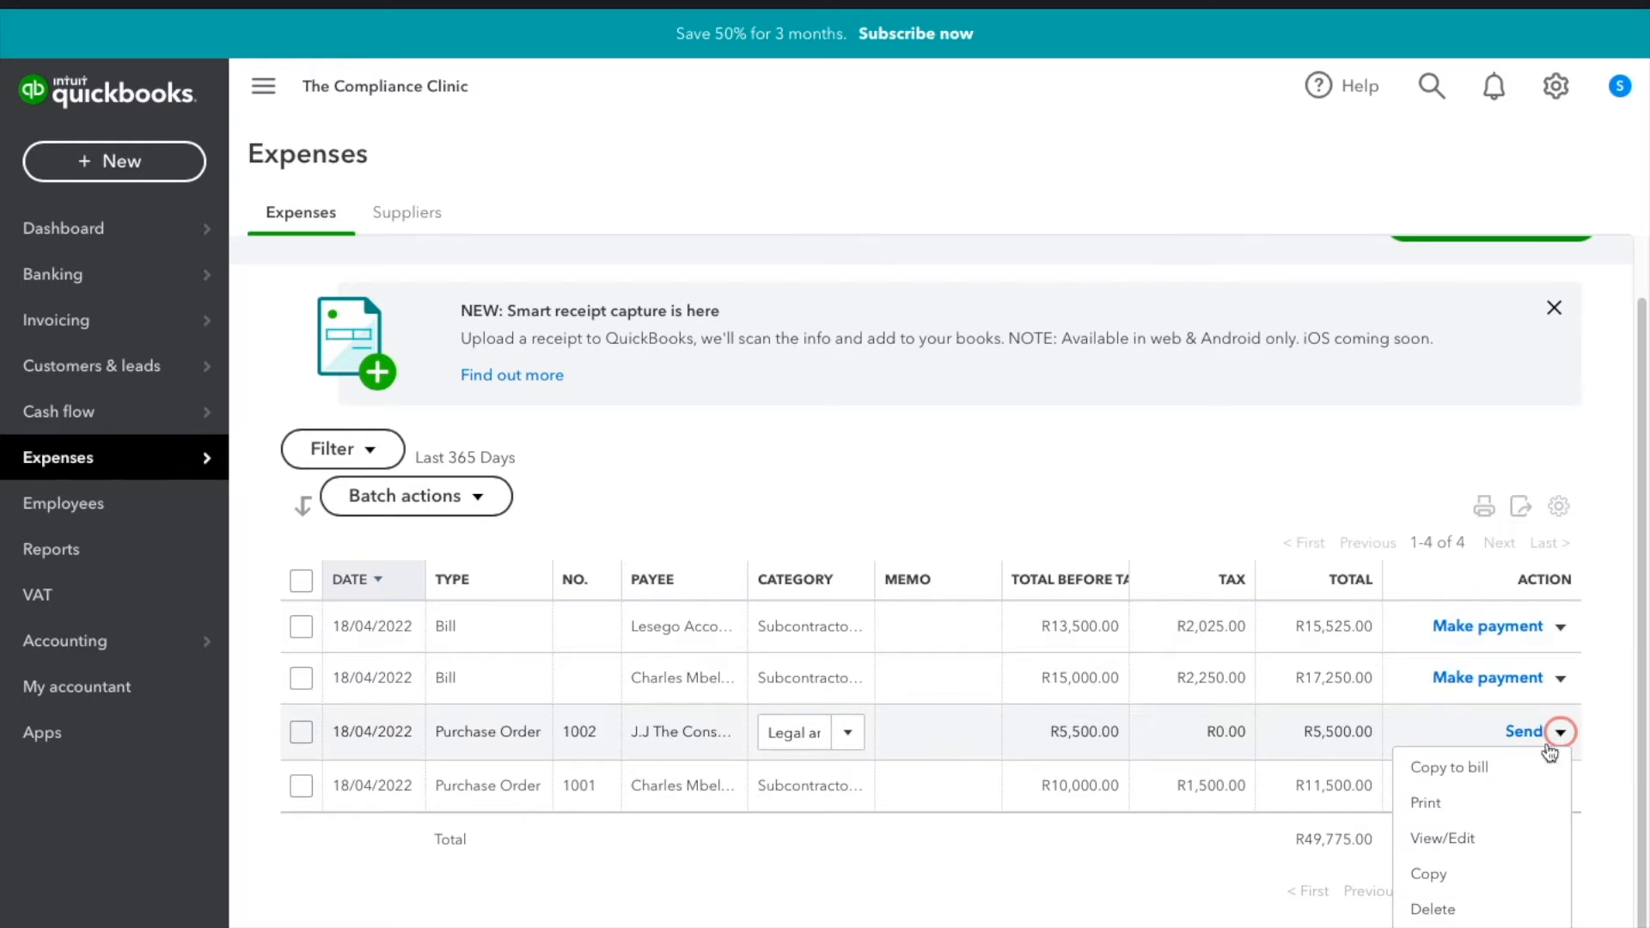
left_click(1503, 840)
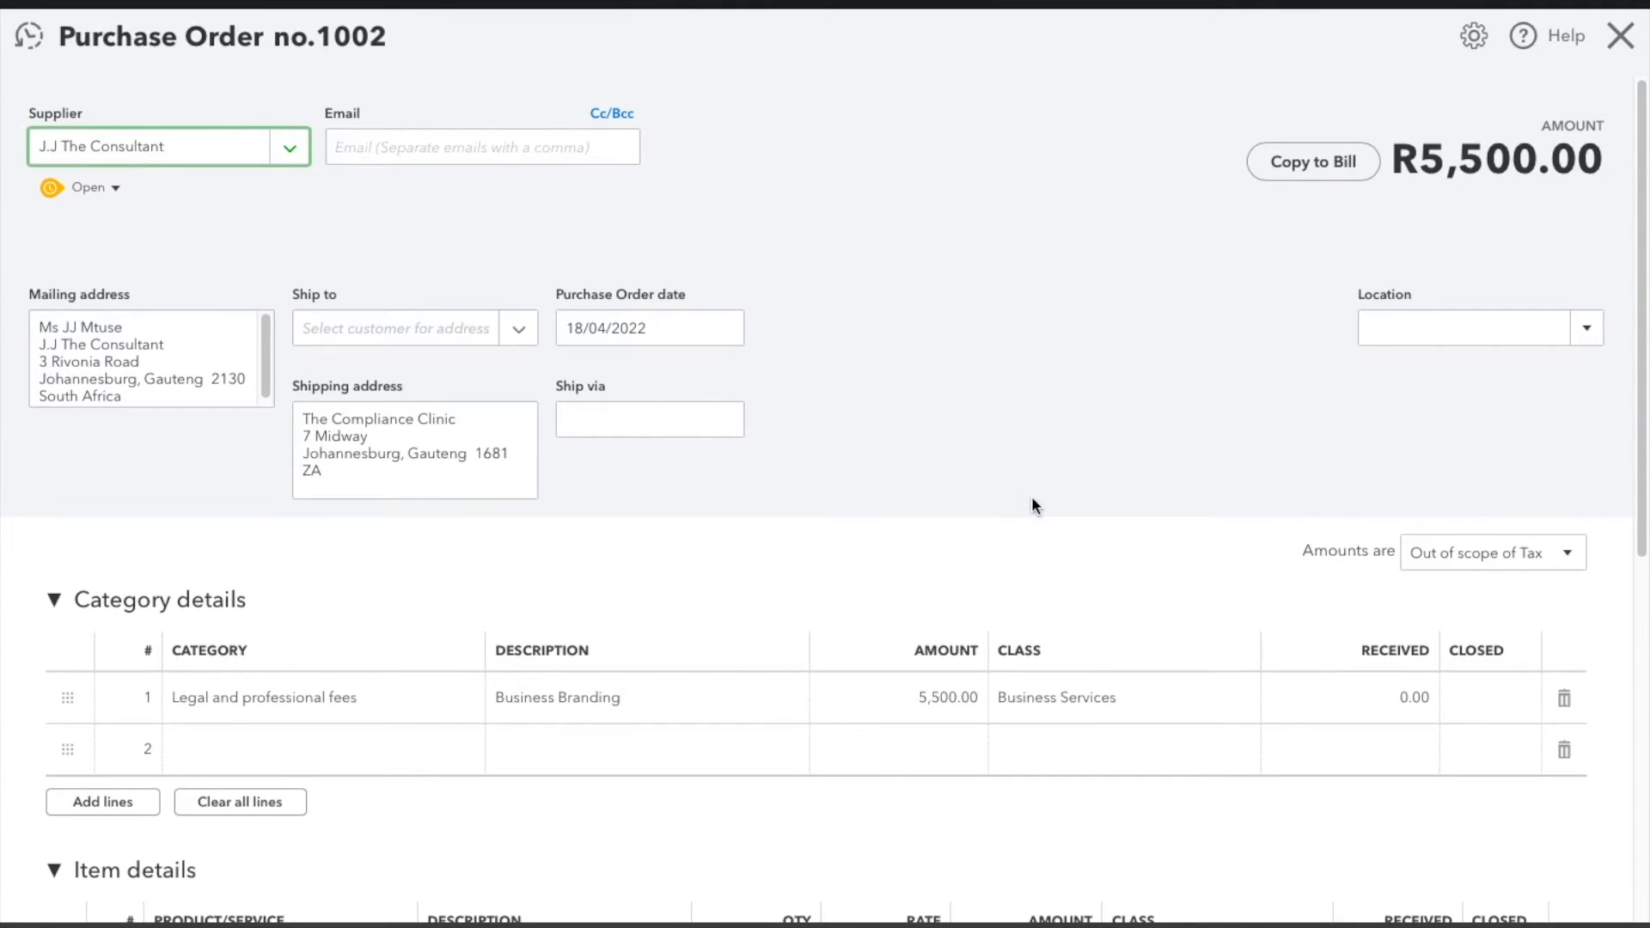
scroll(1031, 499, "down", 3)
scroll(1031, 504, "down", 5)
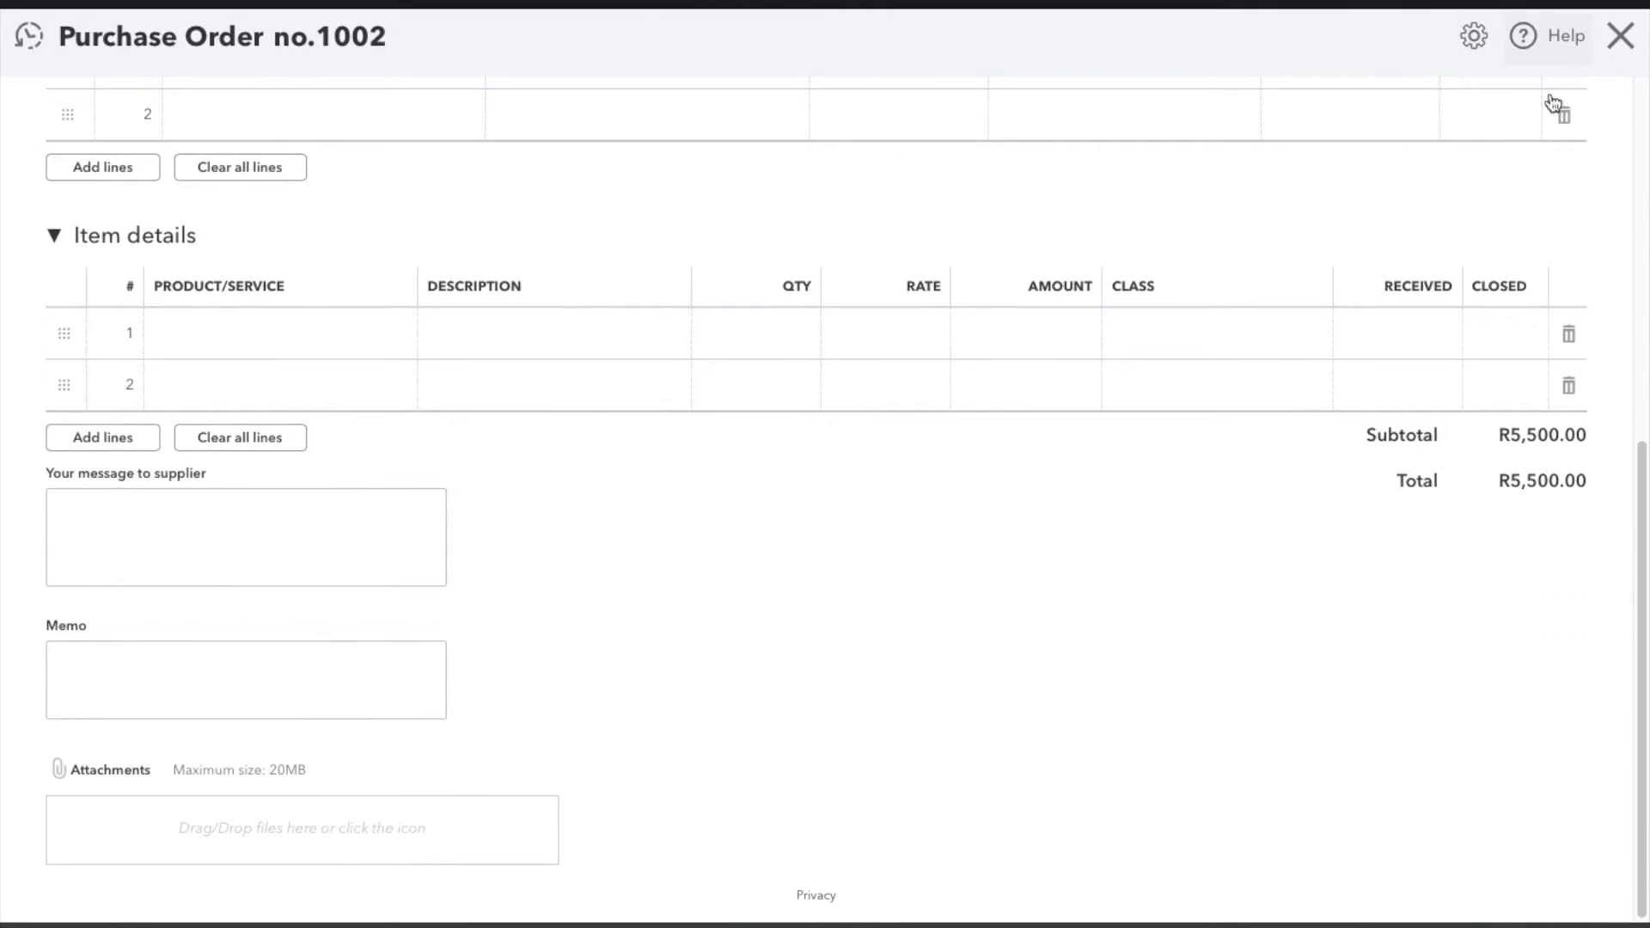
left_click(1605, 34)
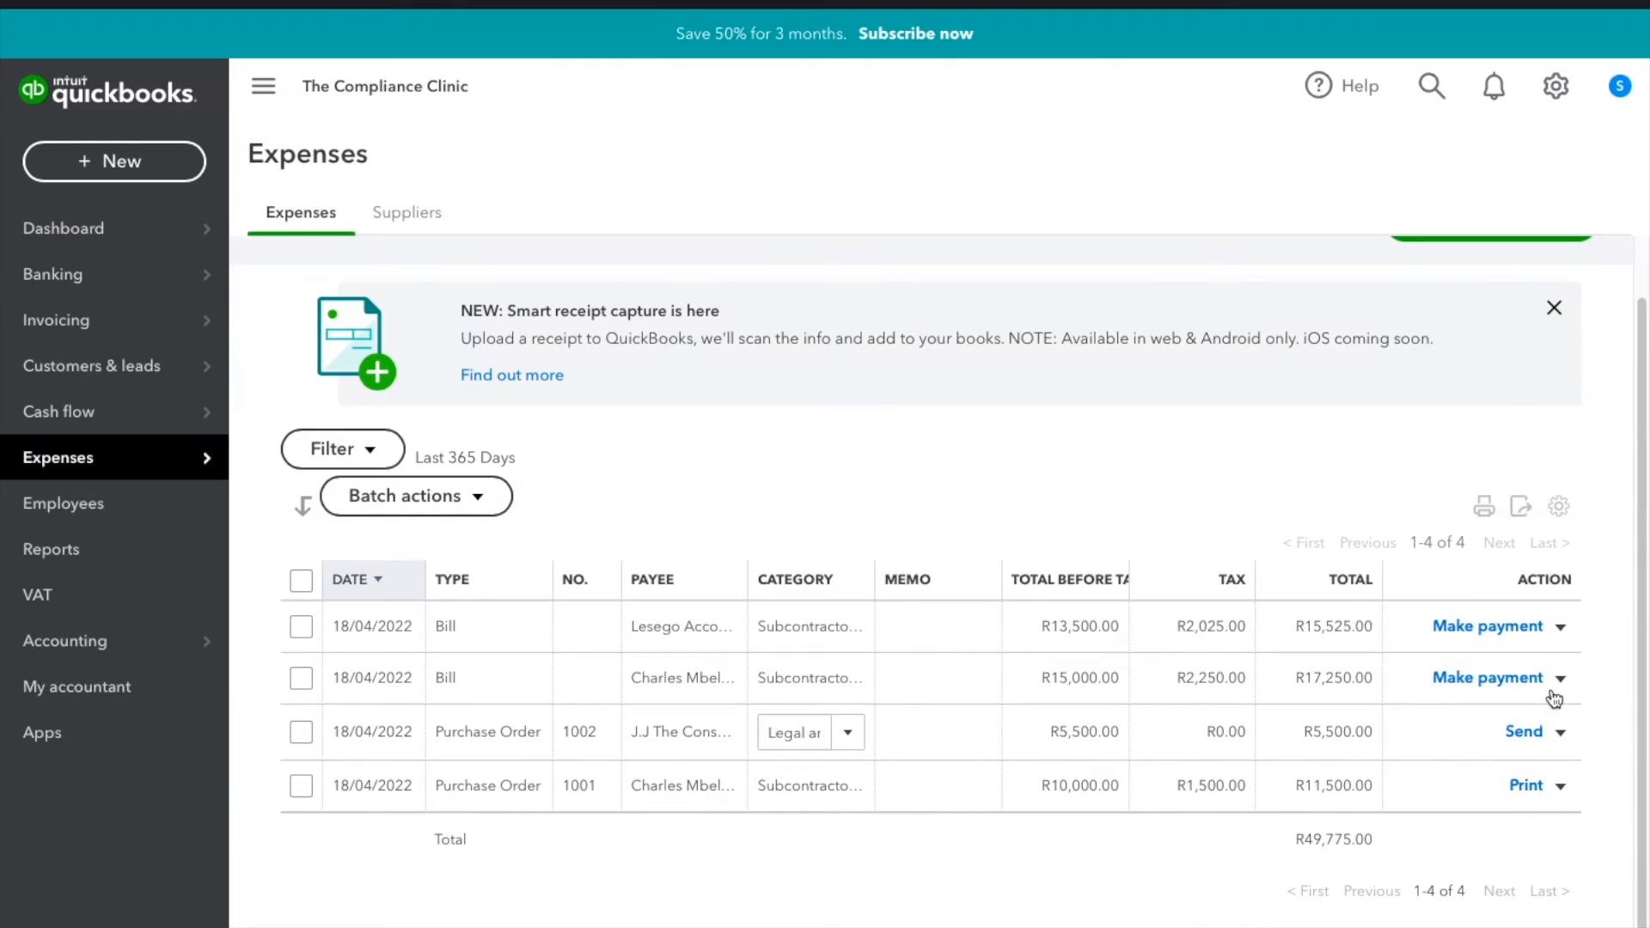
Copy purchase order 1002 to a bill and set the bill's terms to Net 30.
left_click(1560, 733)
left_click(1515, 780)
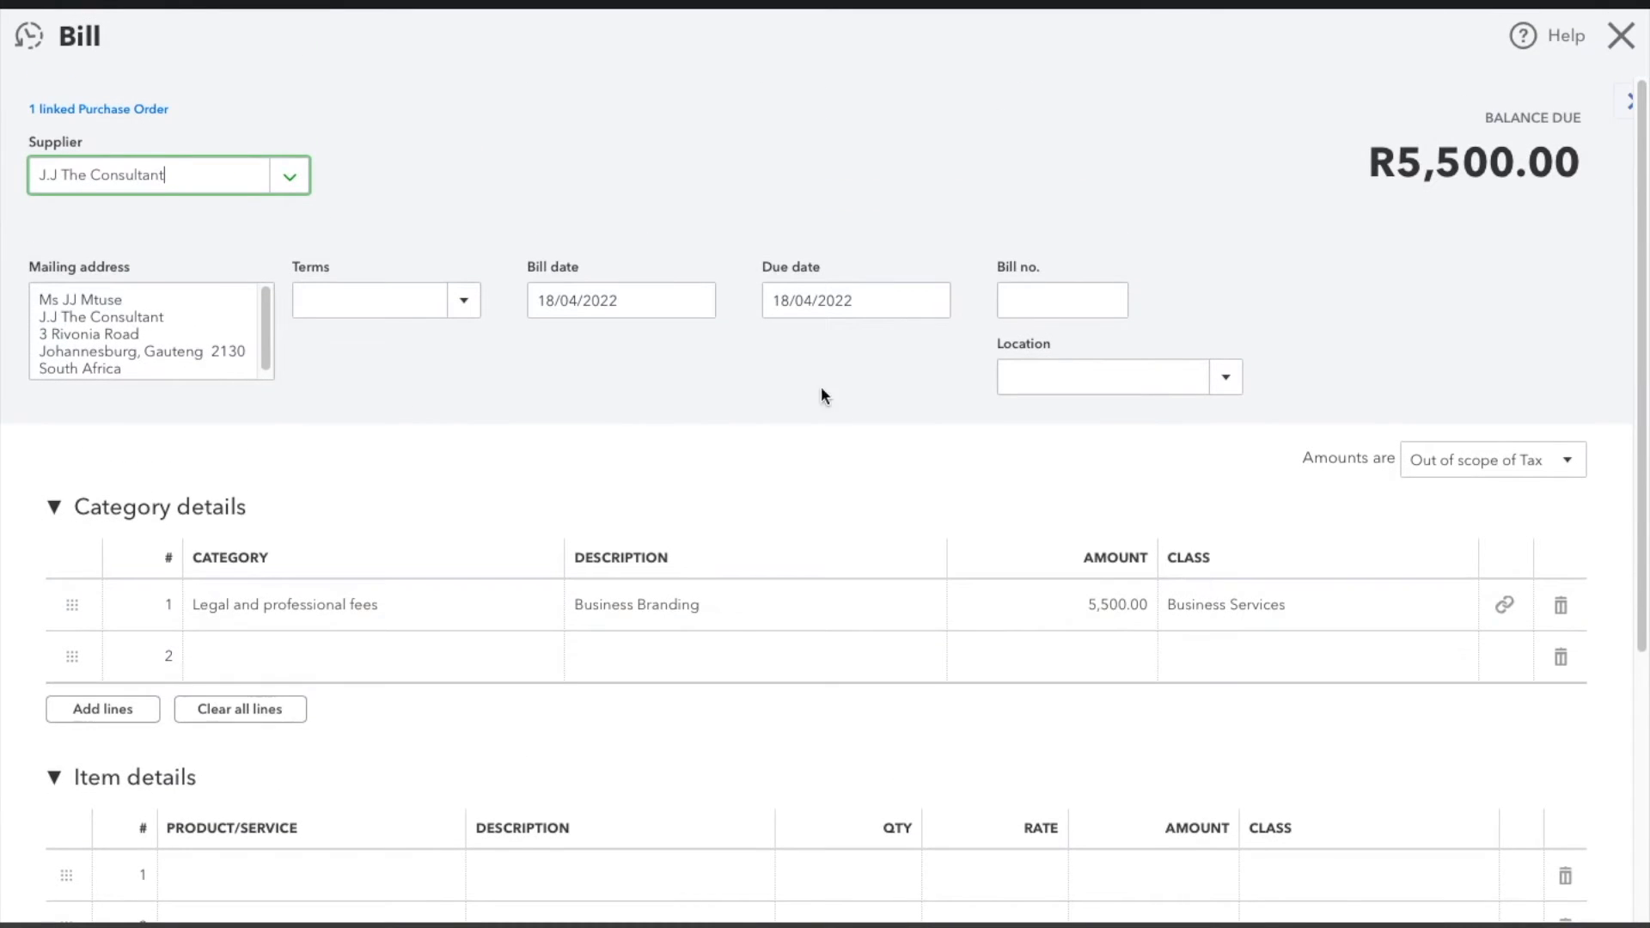
left_click(505, 371)
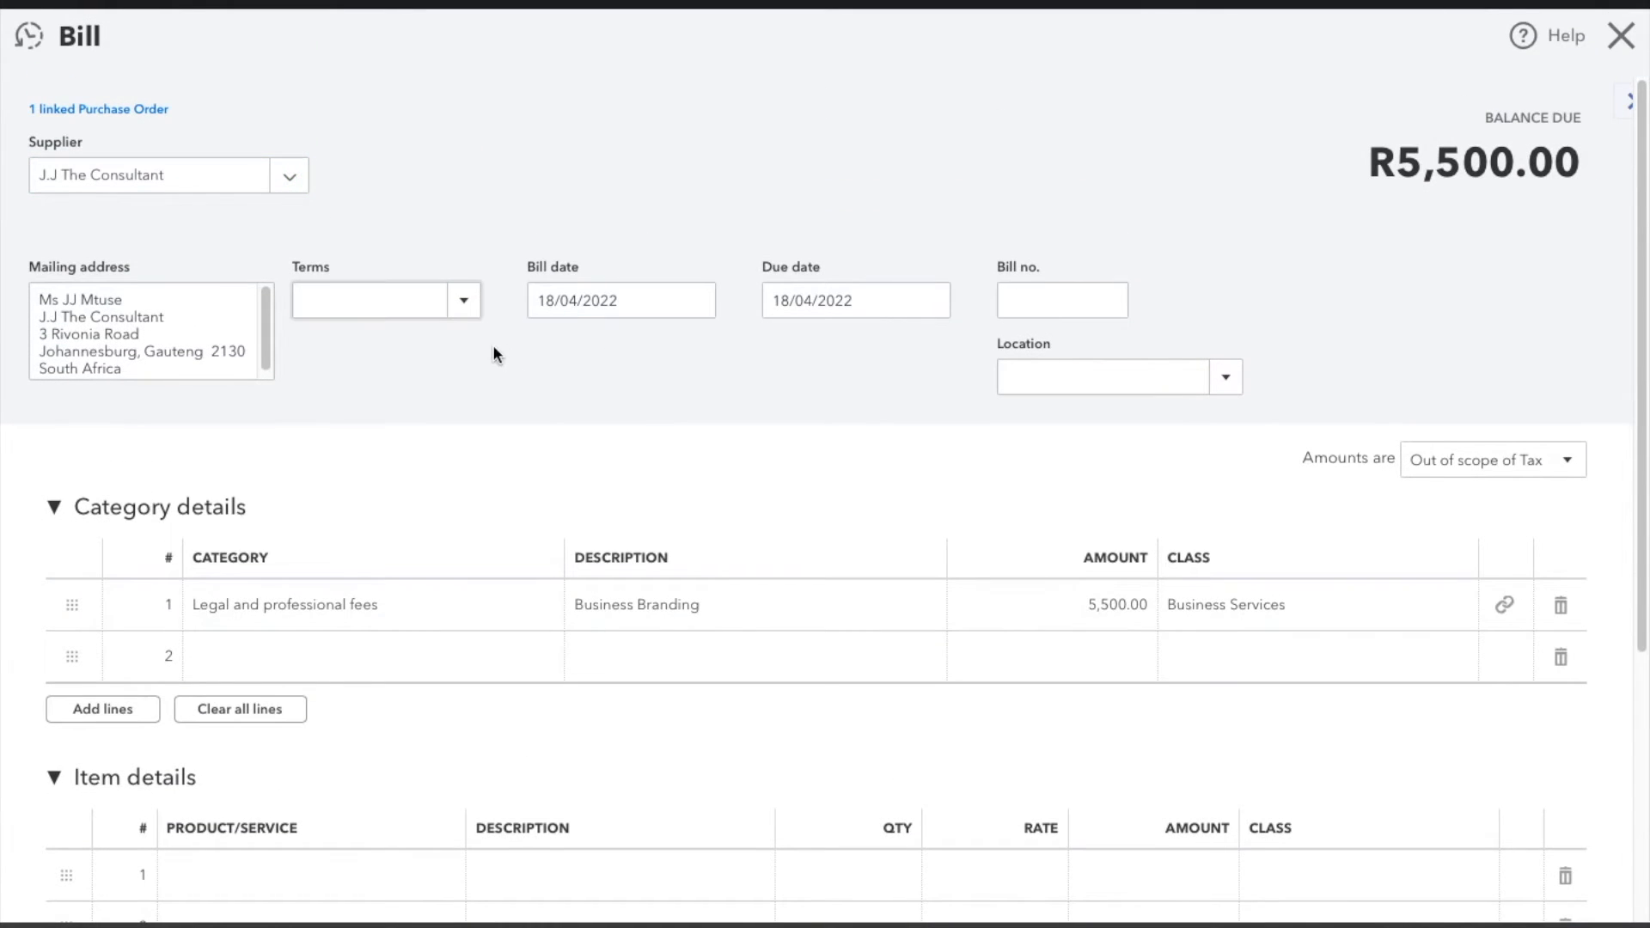
left_click(465, 308)
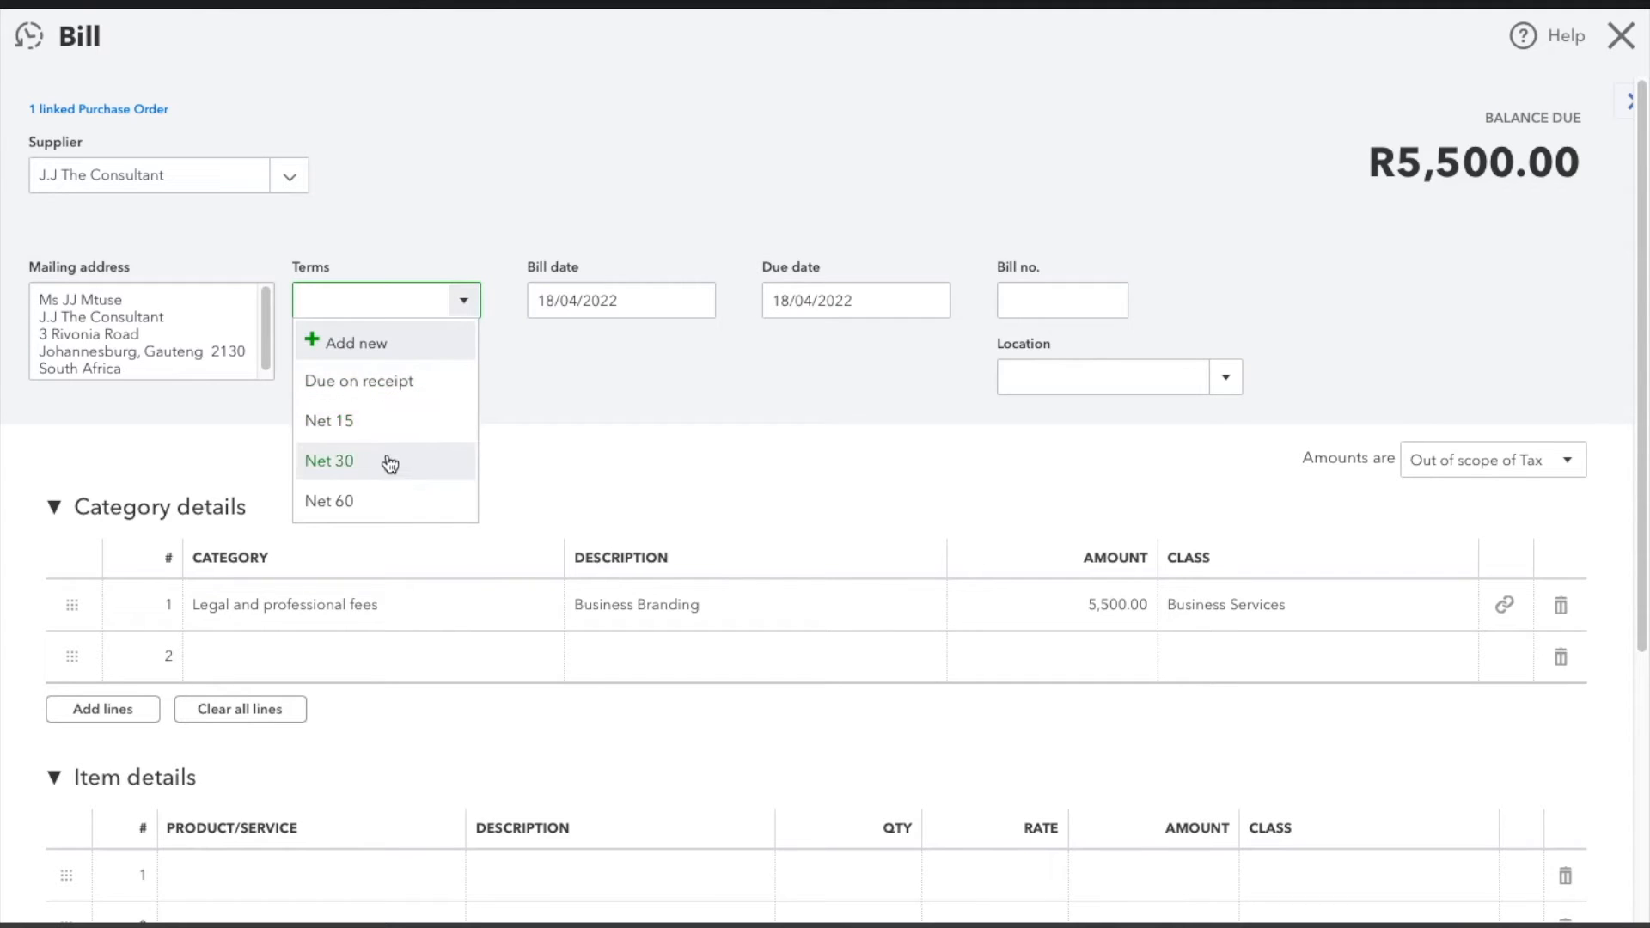
left_click(390, 462)
left_click(604, 396)
Review the category line and totals of the bill linked to the purchase order and save it.
scroll(605, 395, "down", 1)
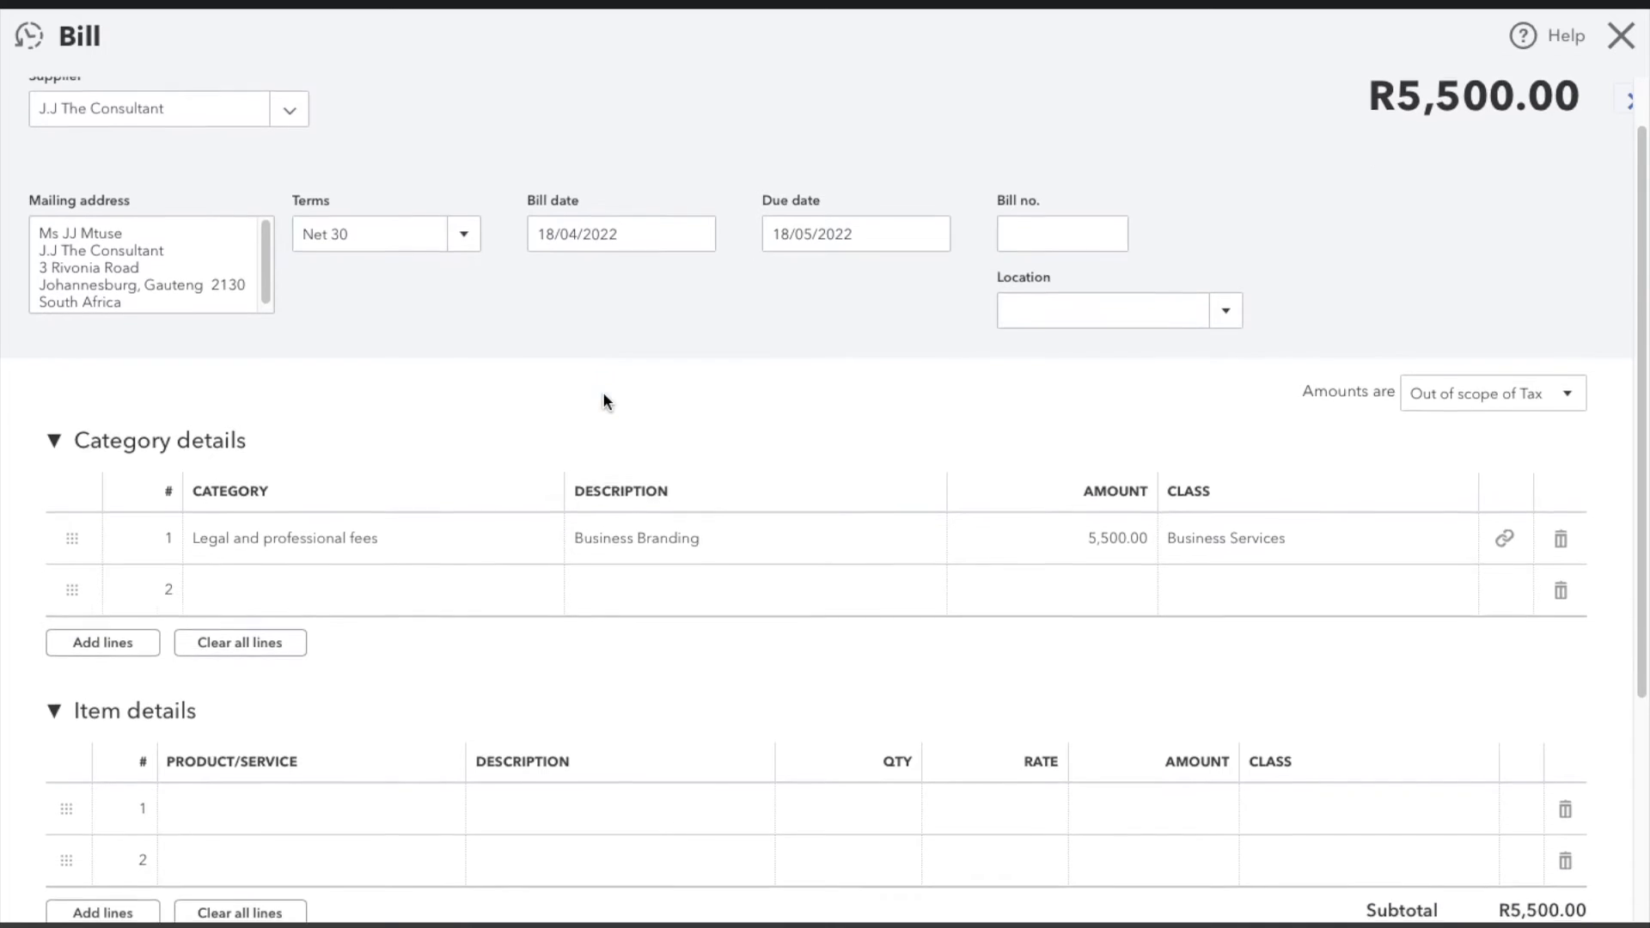
scroll(616, 519, "down", 1)
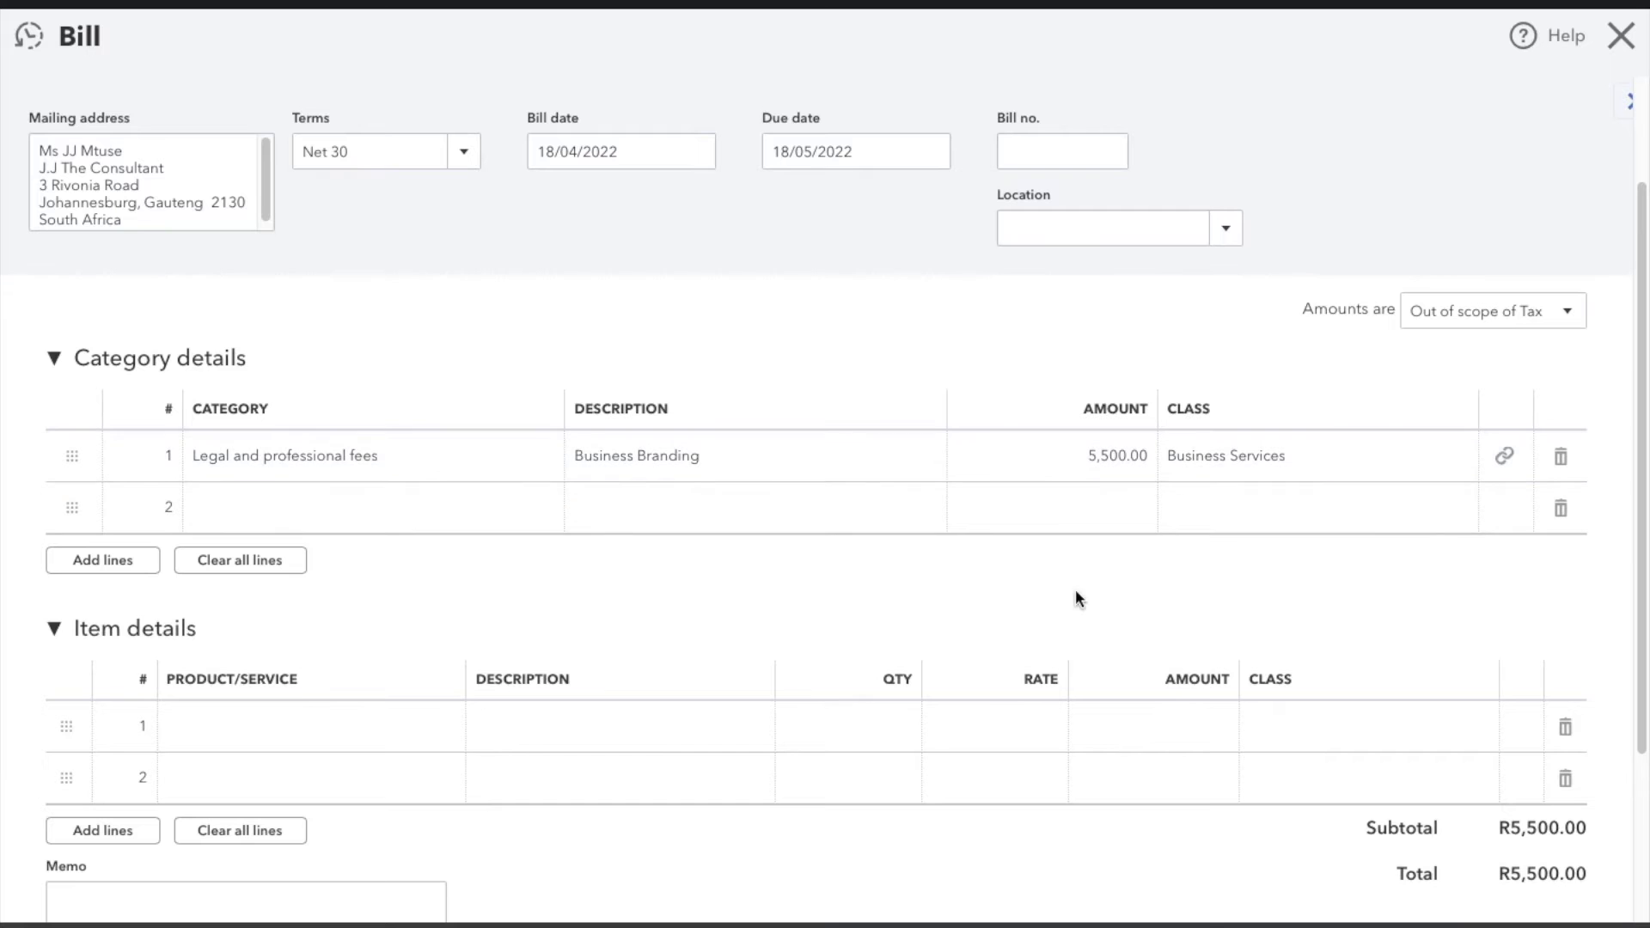
scroll(1075, 591, "down", 2)
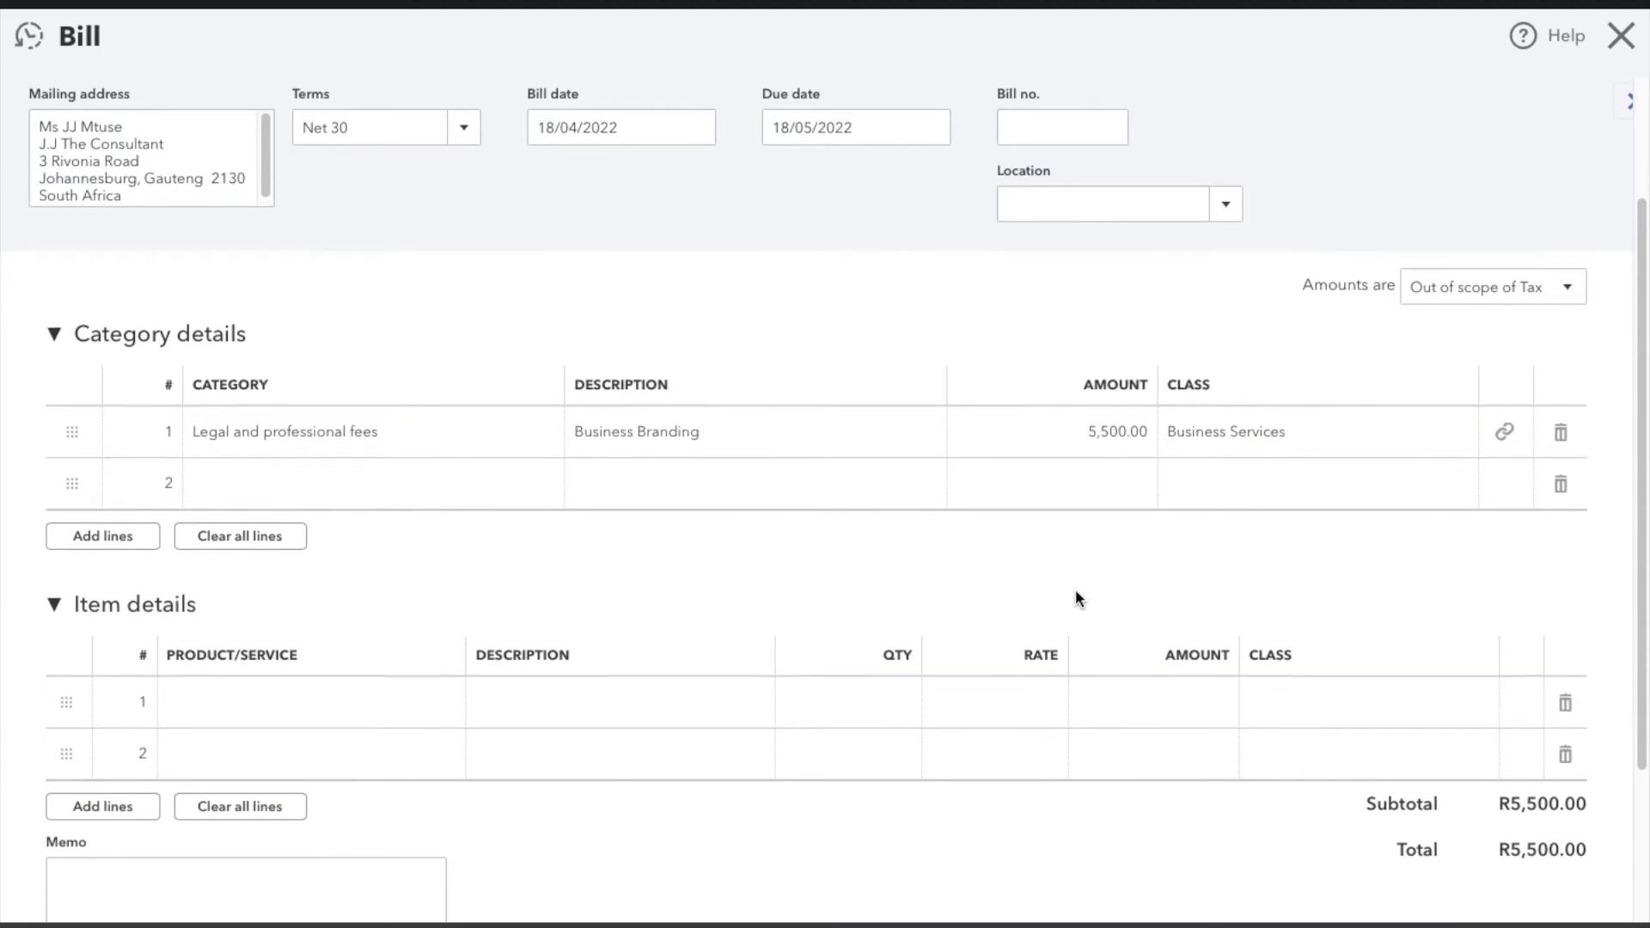
scroll(1075, 600, "down", 5)
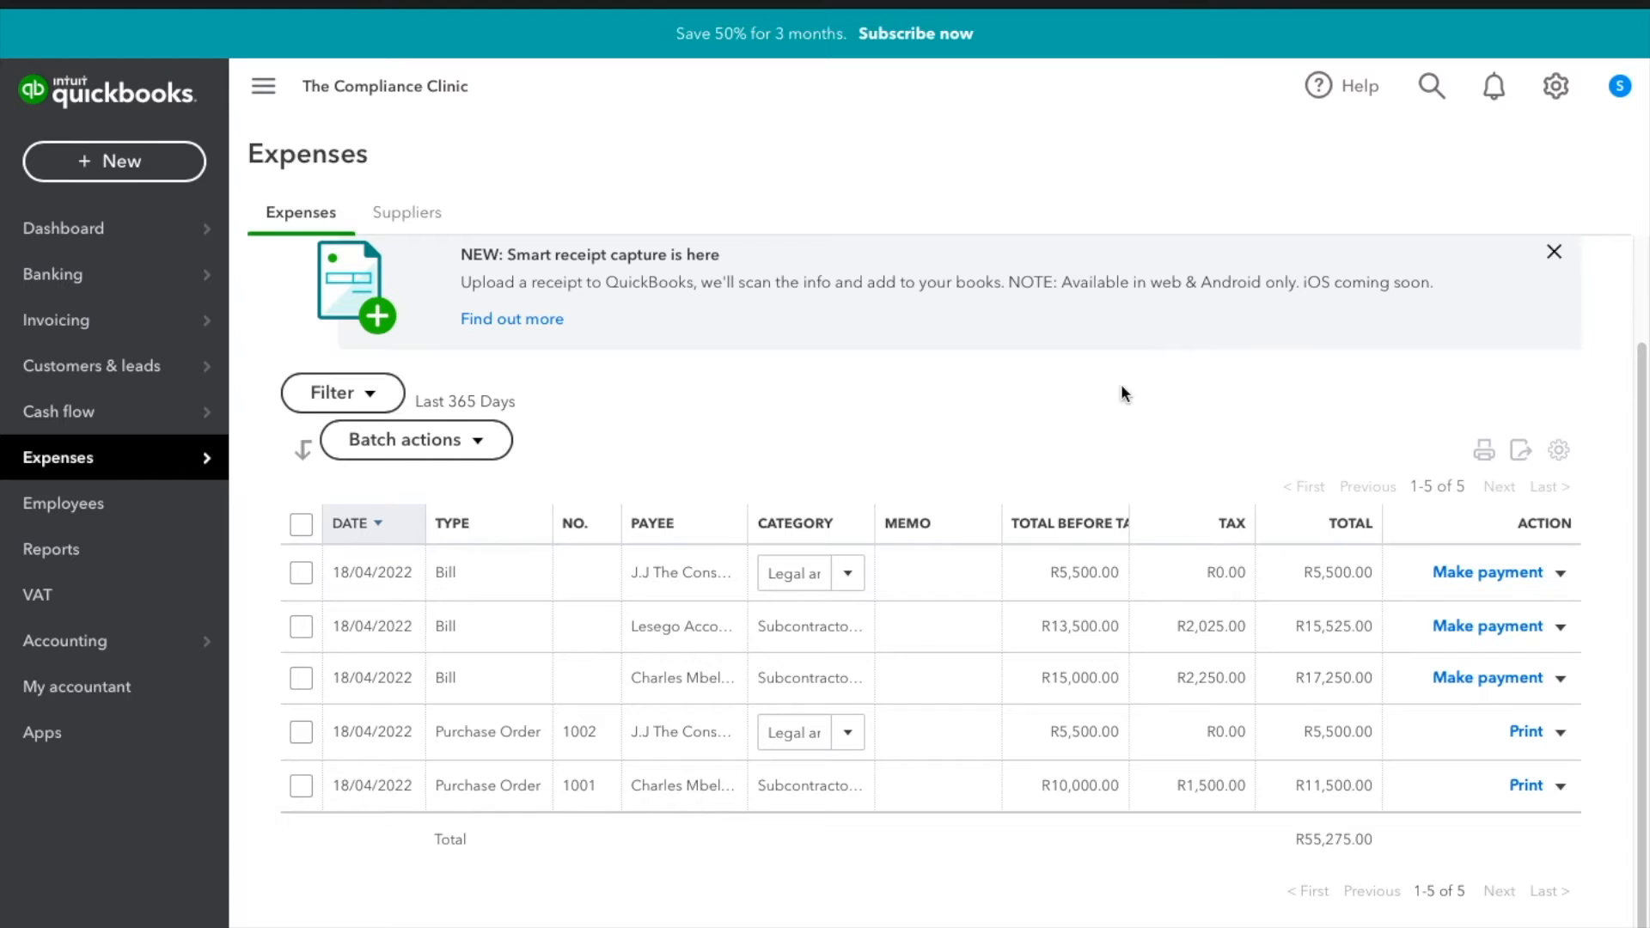
Start a new bill from the expense transactions with J.J The Consultant as supplier.
left_click(172, 163)
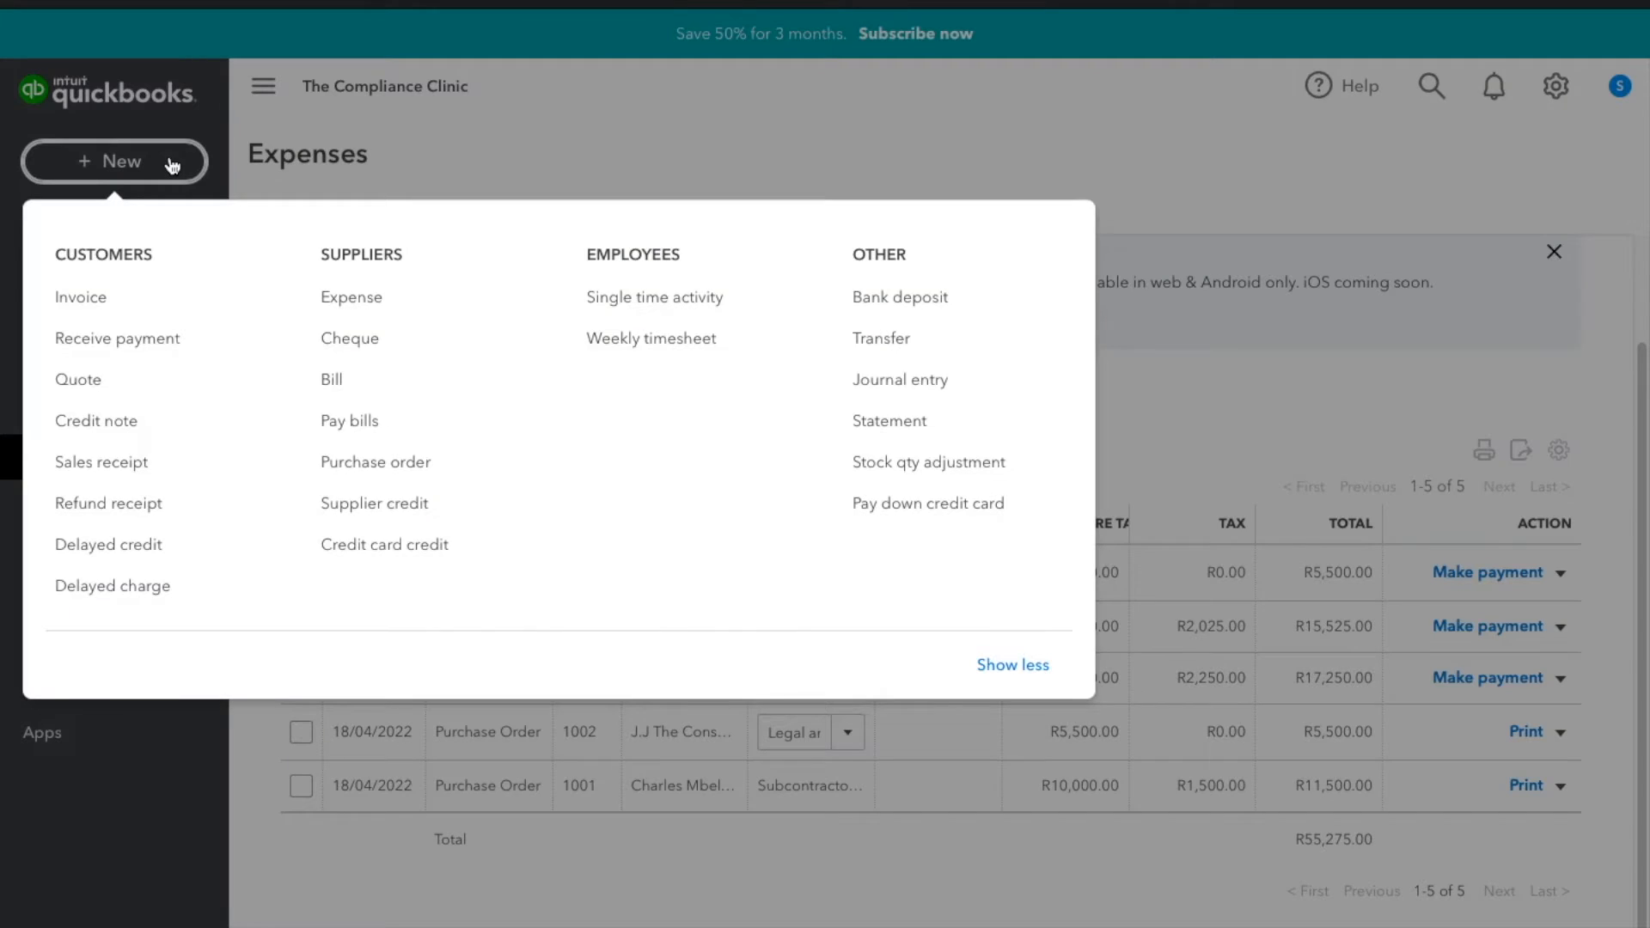
left_click(172, 164)
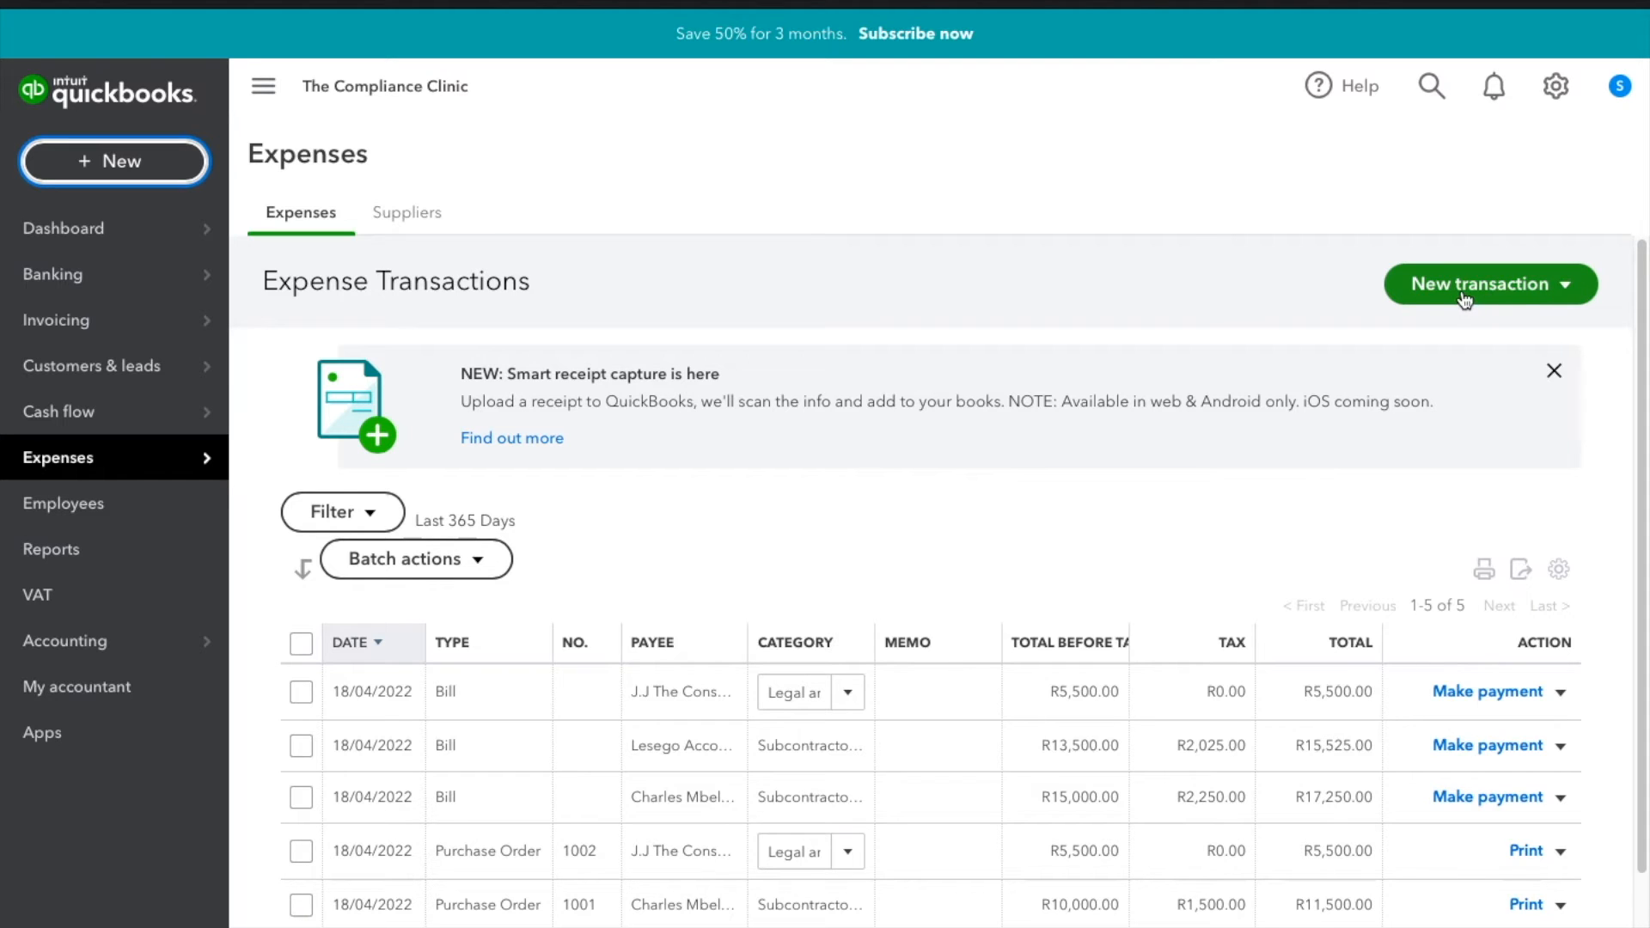
left_click(1564, 284)
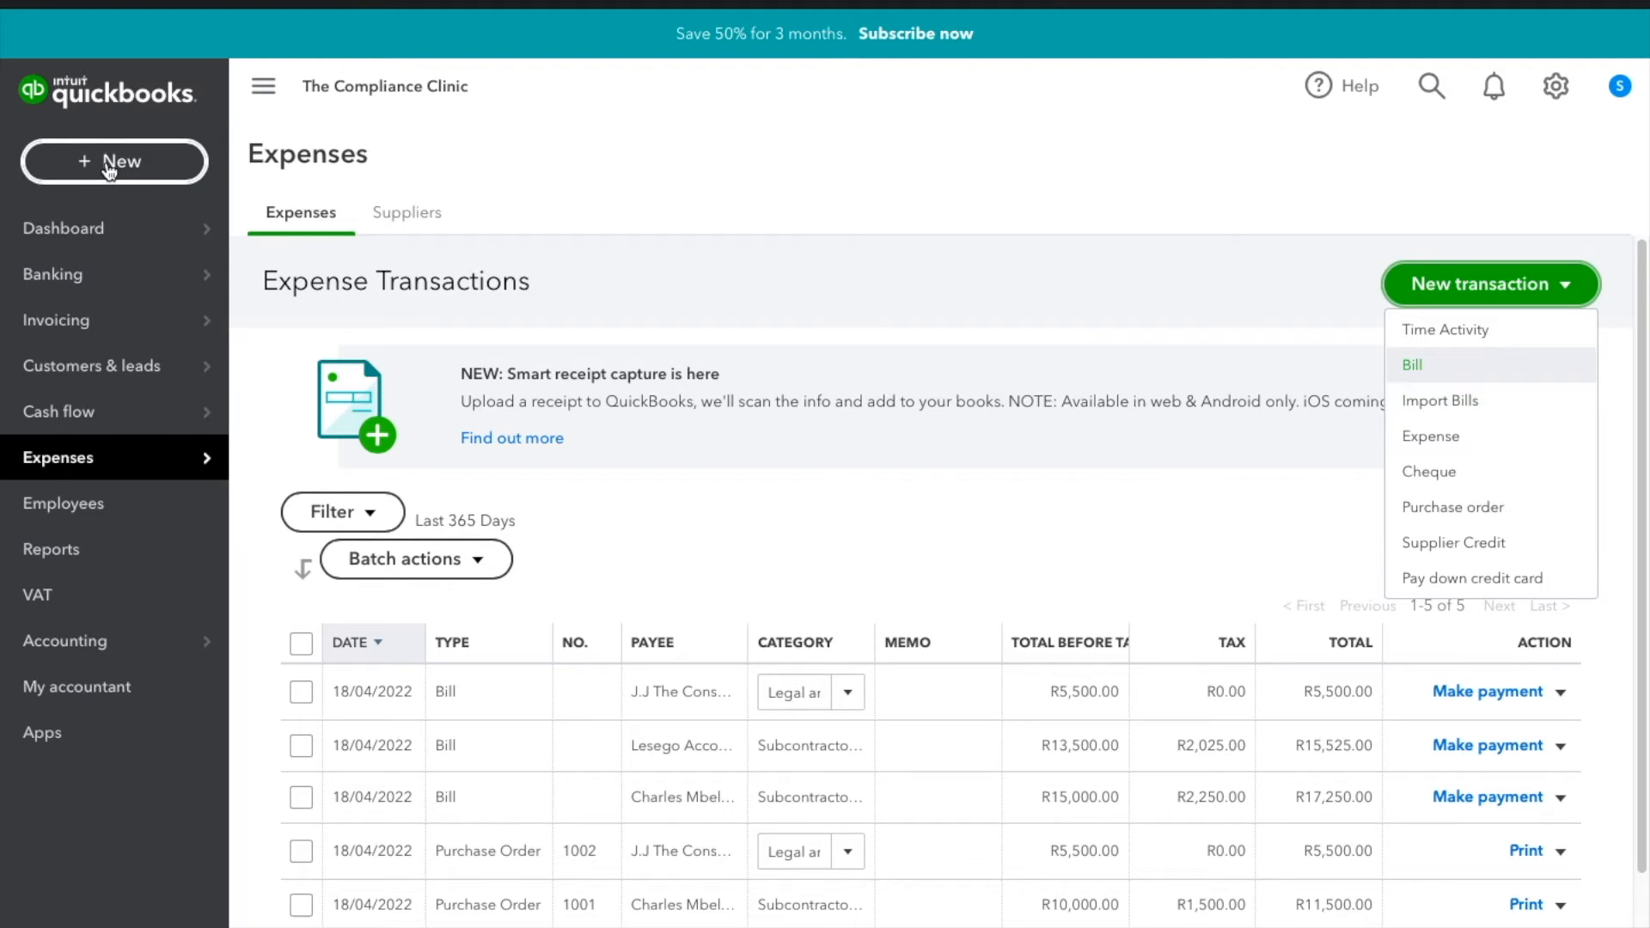
left_click(1422, 369)
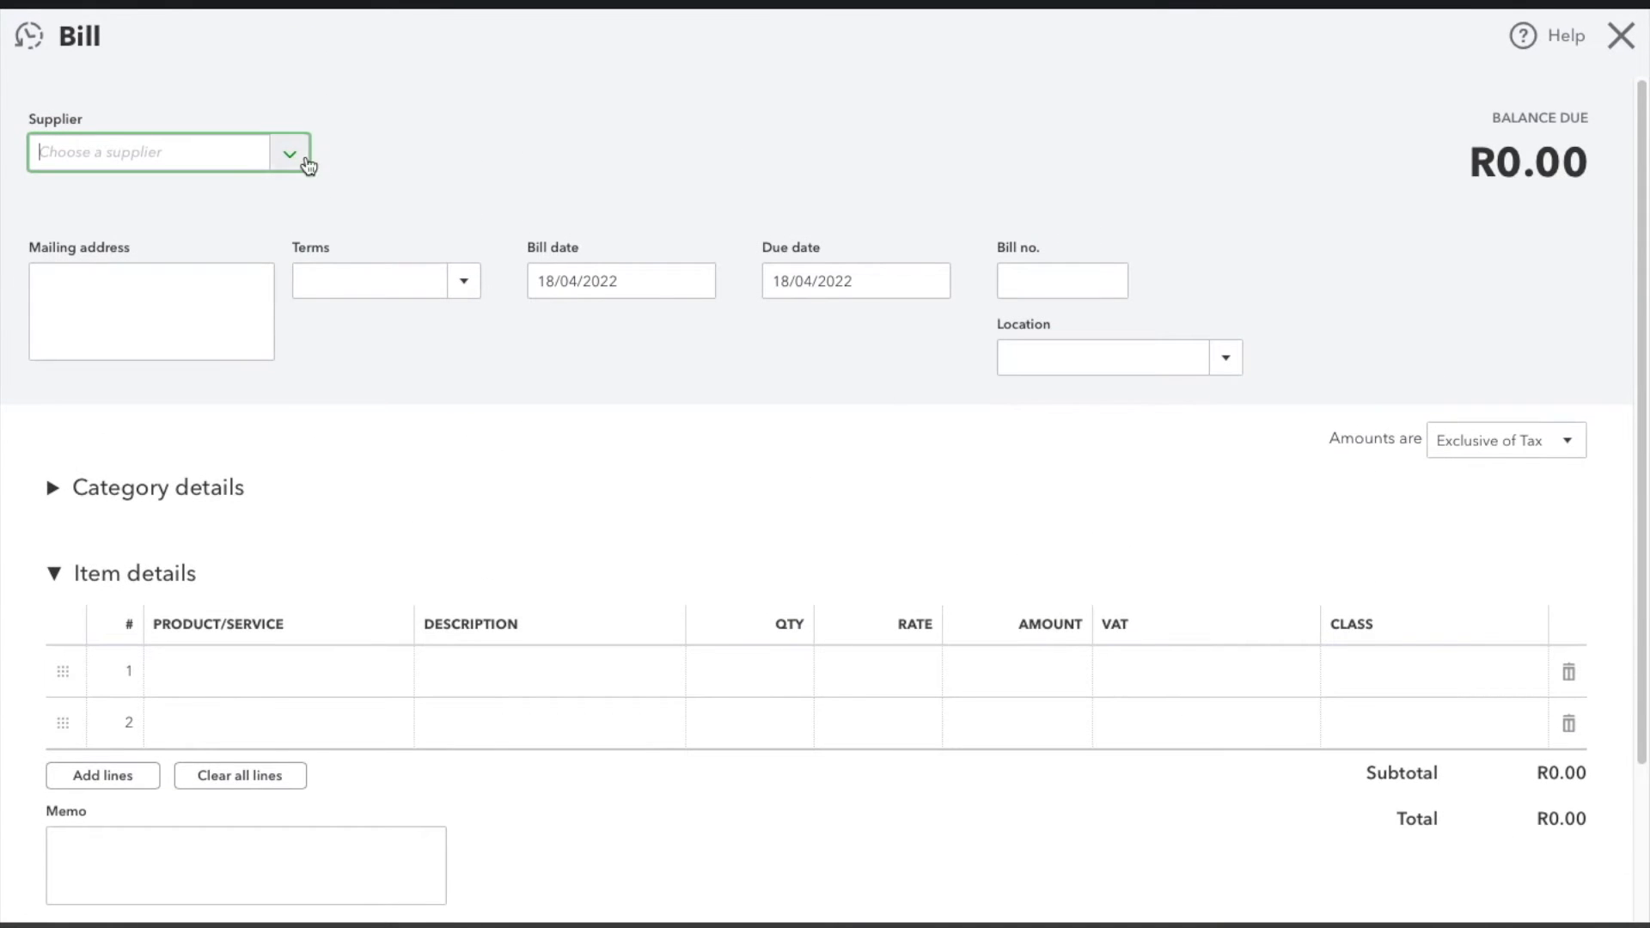
left_click(297, 159)
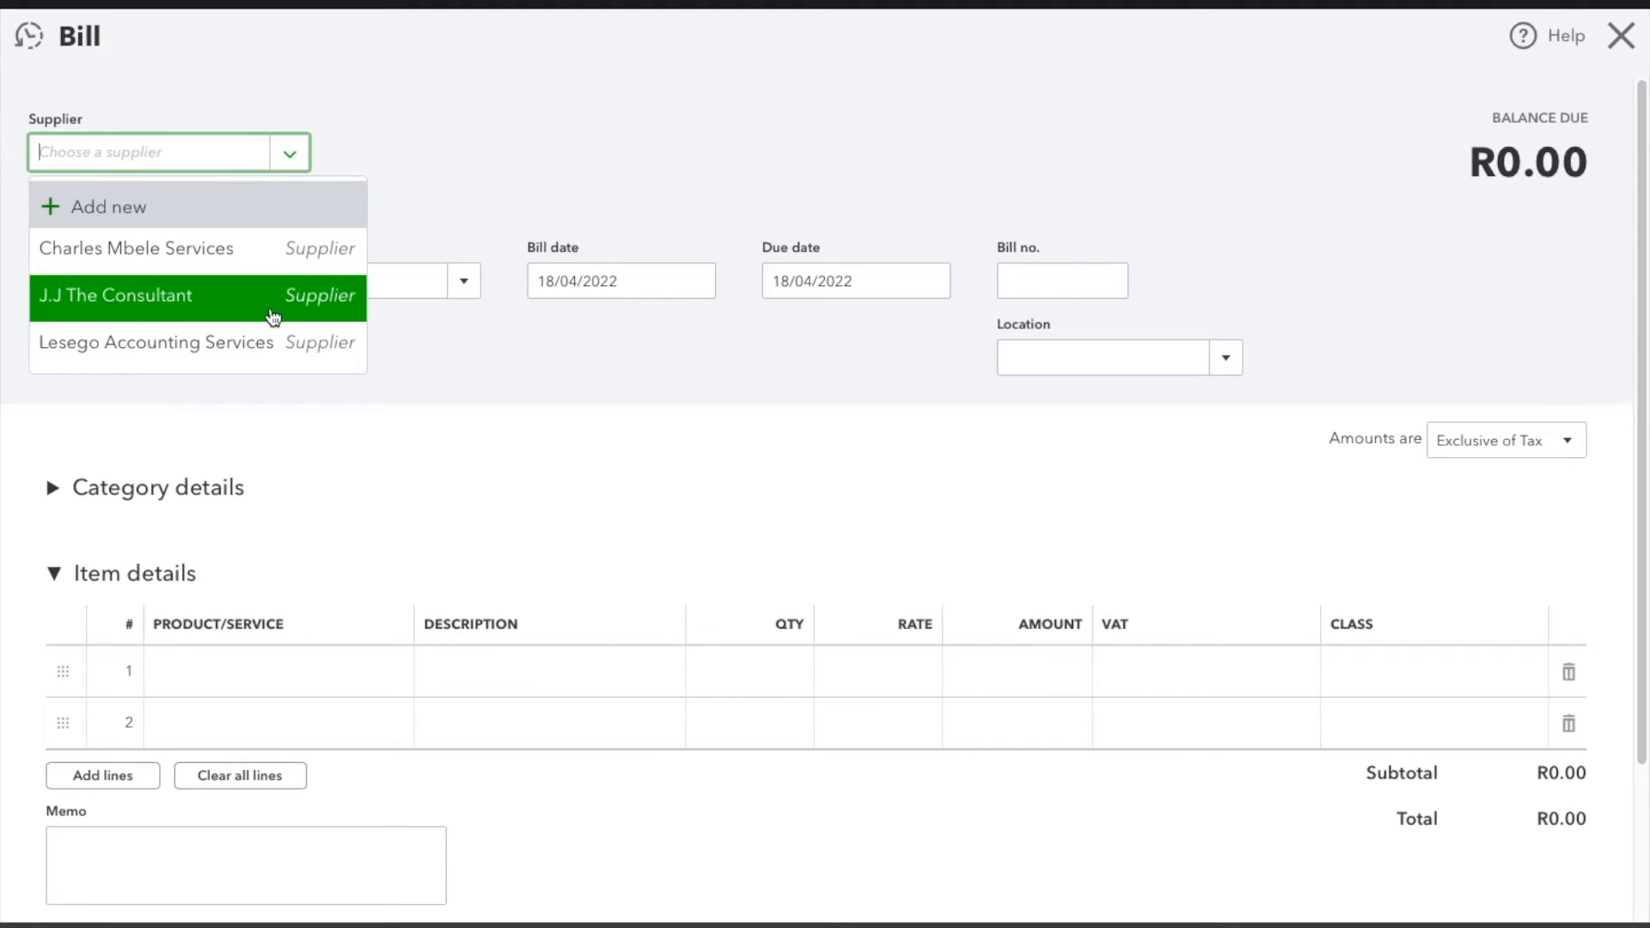
left_click(274, 318)
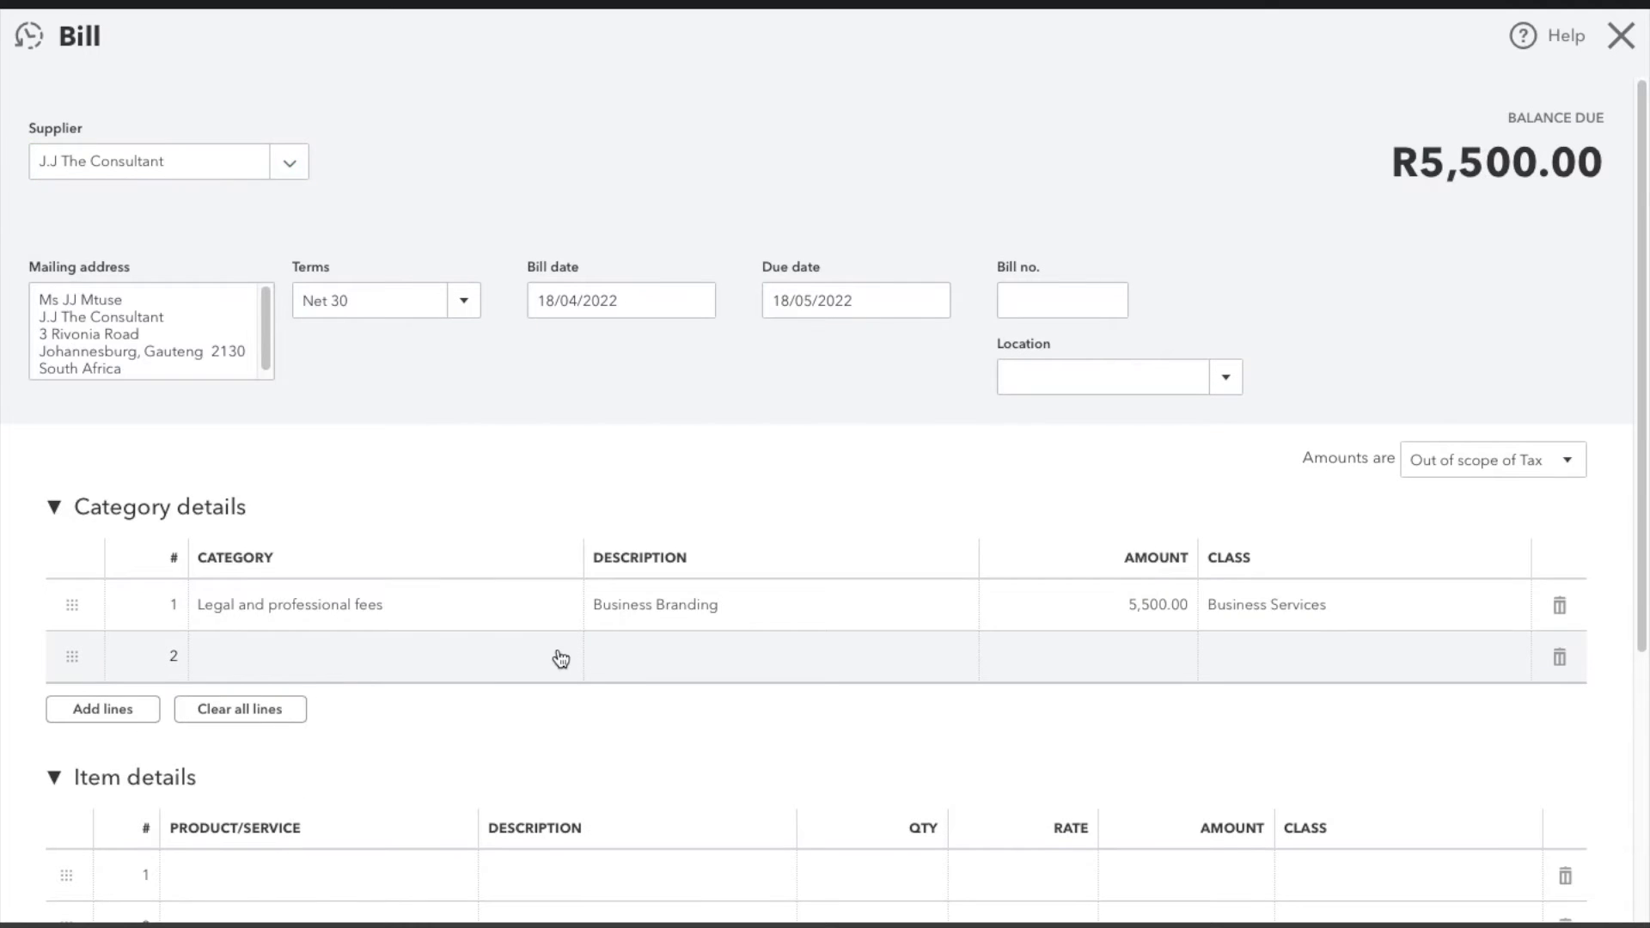
Browse the expense categories for the bill's first category line and choose Legal and professional fees.
left_click(546, 614)
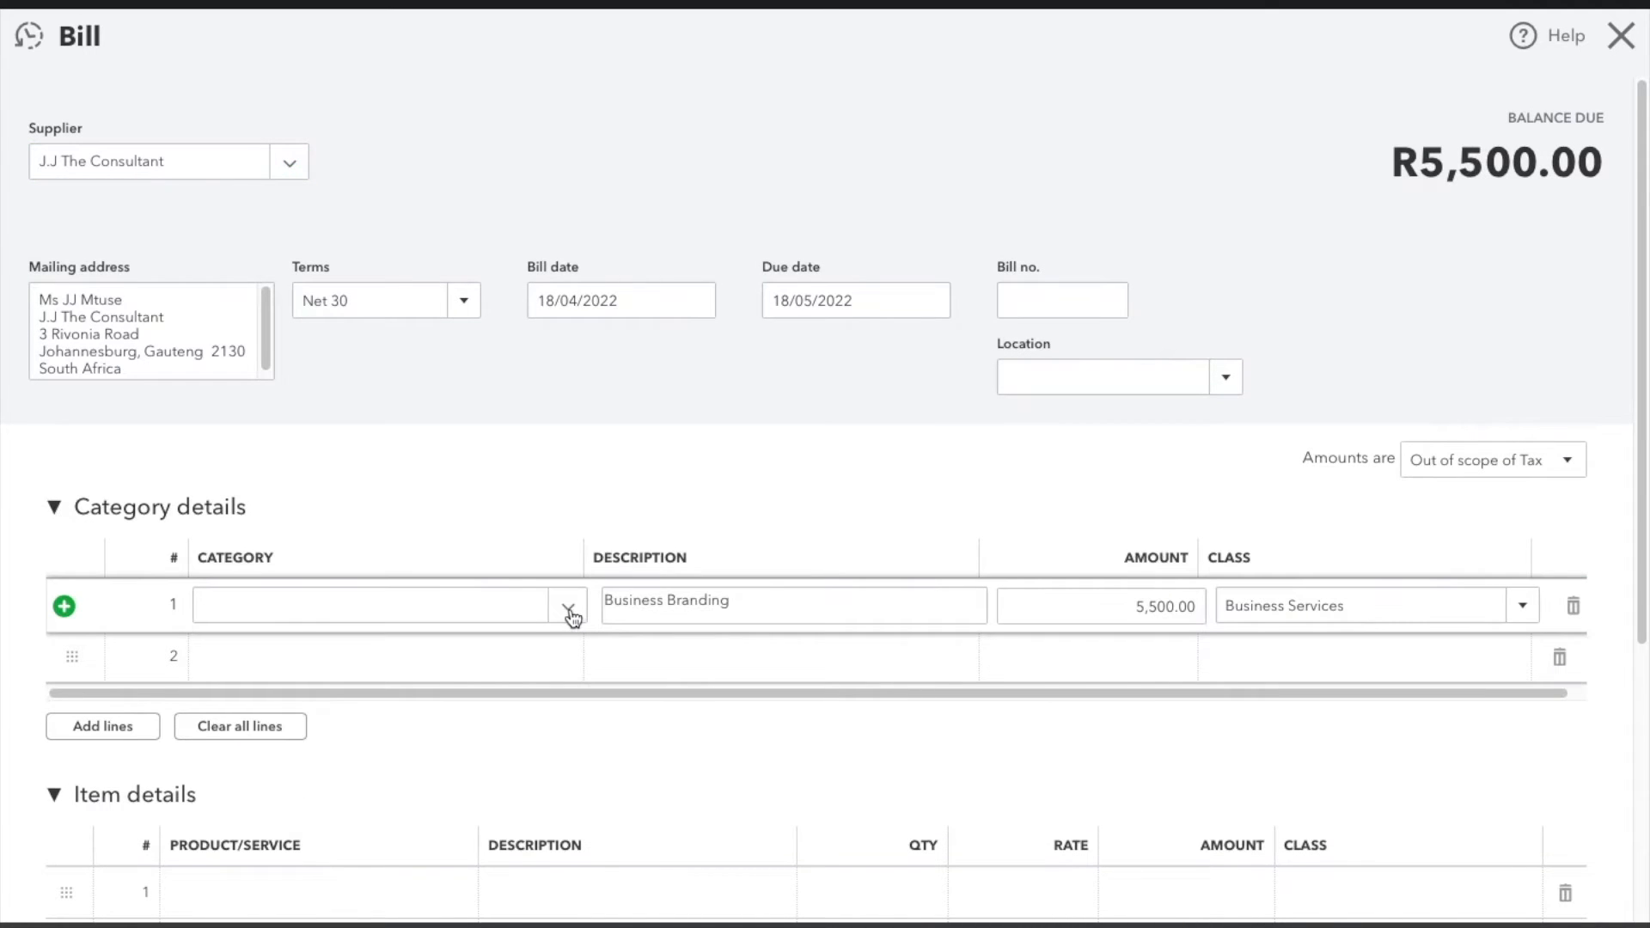
left_click(570, 611)
scroll(541, 834, "down", 3)
scroll(540, 829, "down", 3)
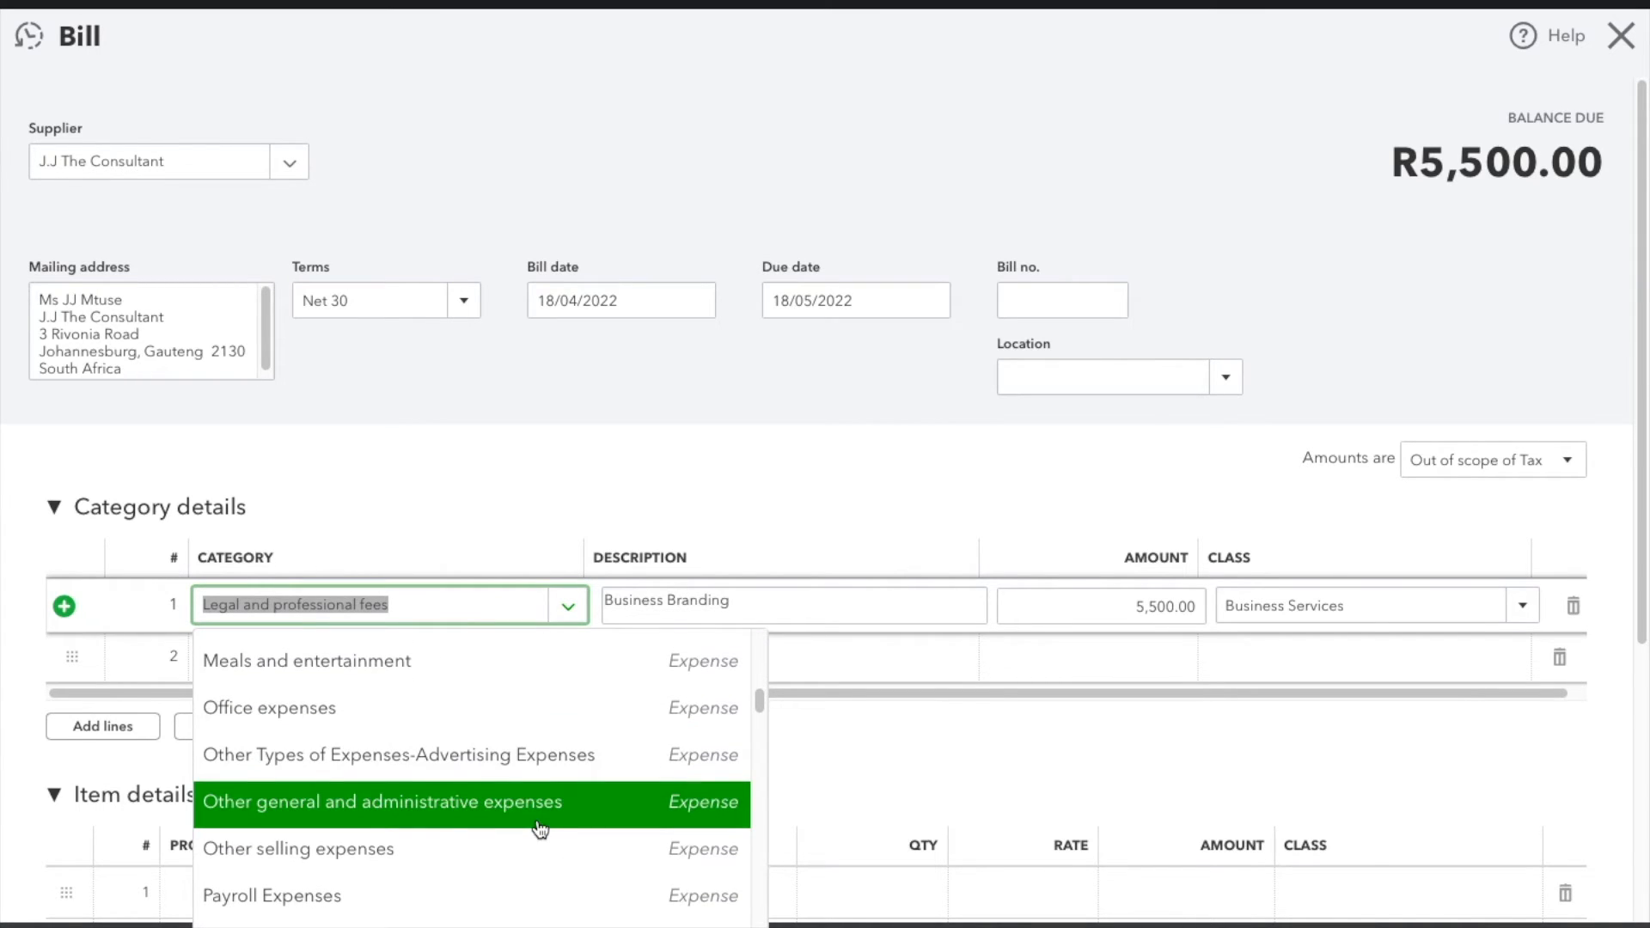
scroll(540, 829, "down", 1)
scroll(539, 830, "up", 2)
scroll(540, 828, "up", 1)
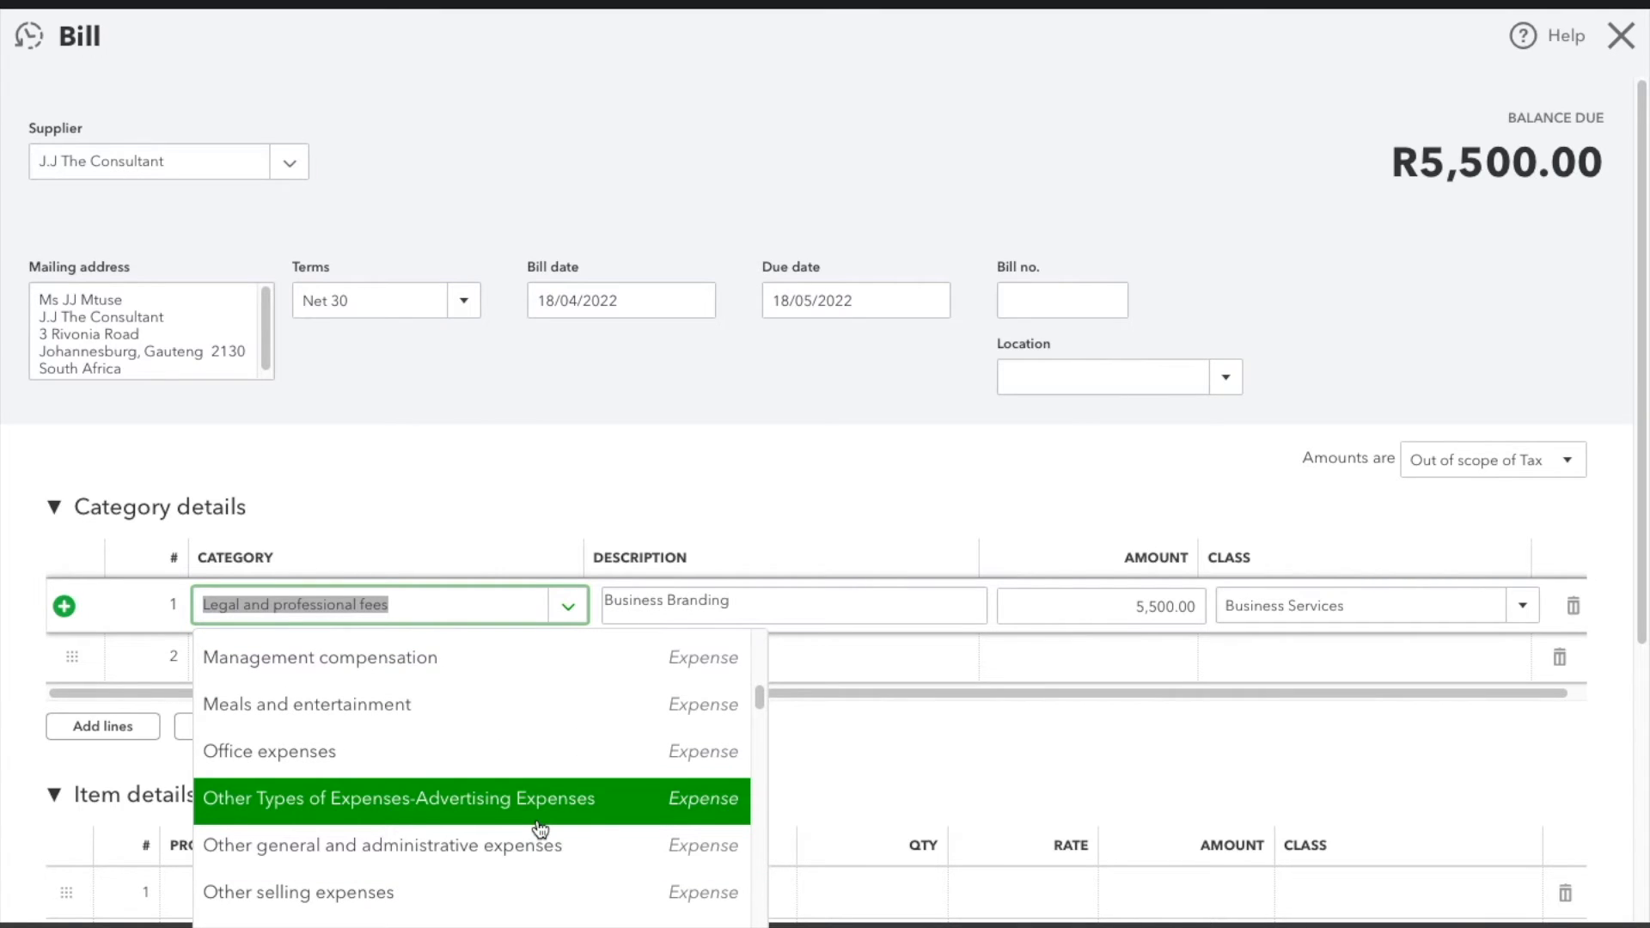
scroll(540, 830, "up", 1)
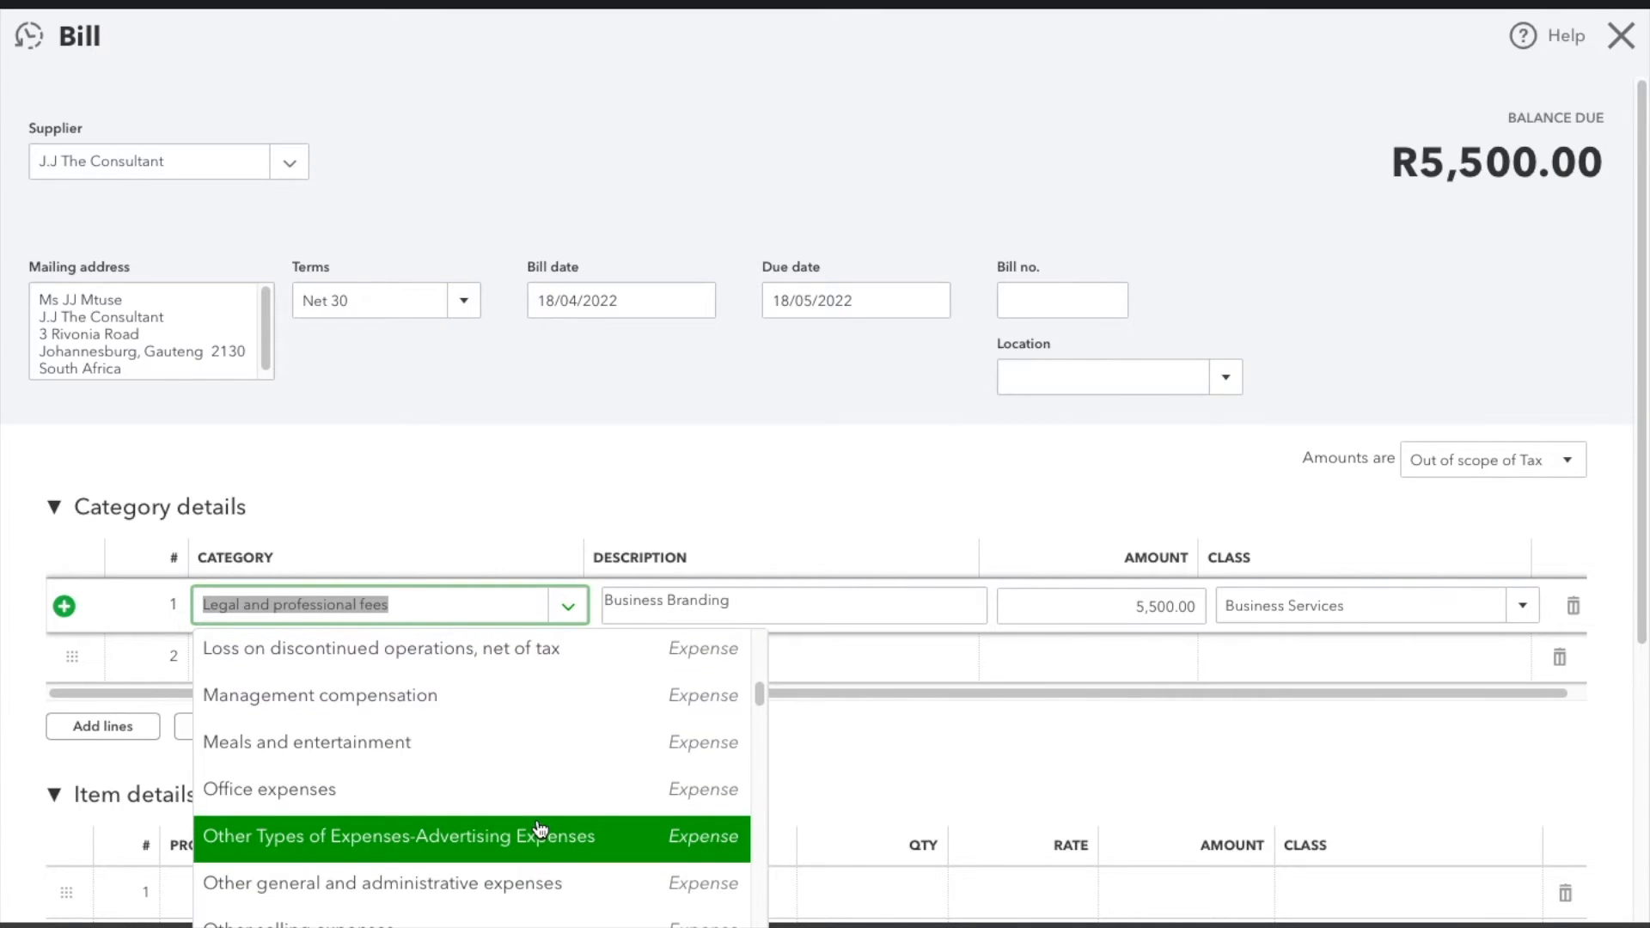
scroll(540, 829, "down", 2)
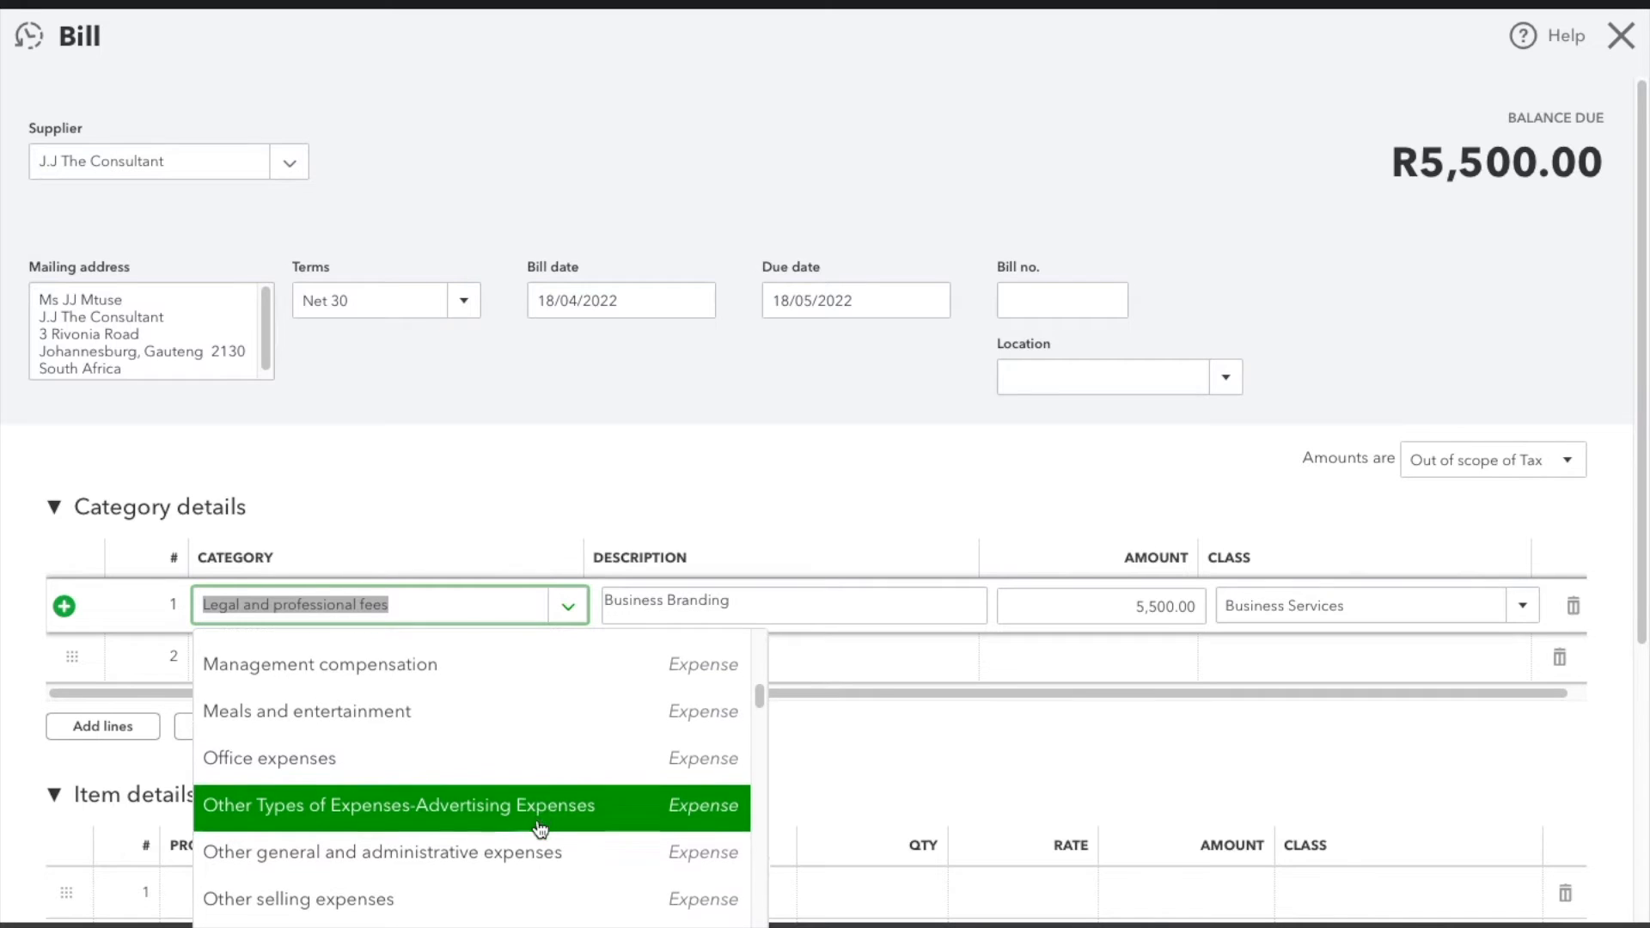
scroll(540, 829, "up", 3)
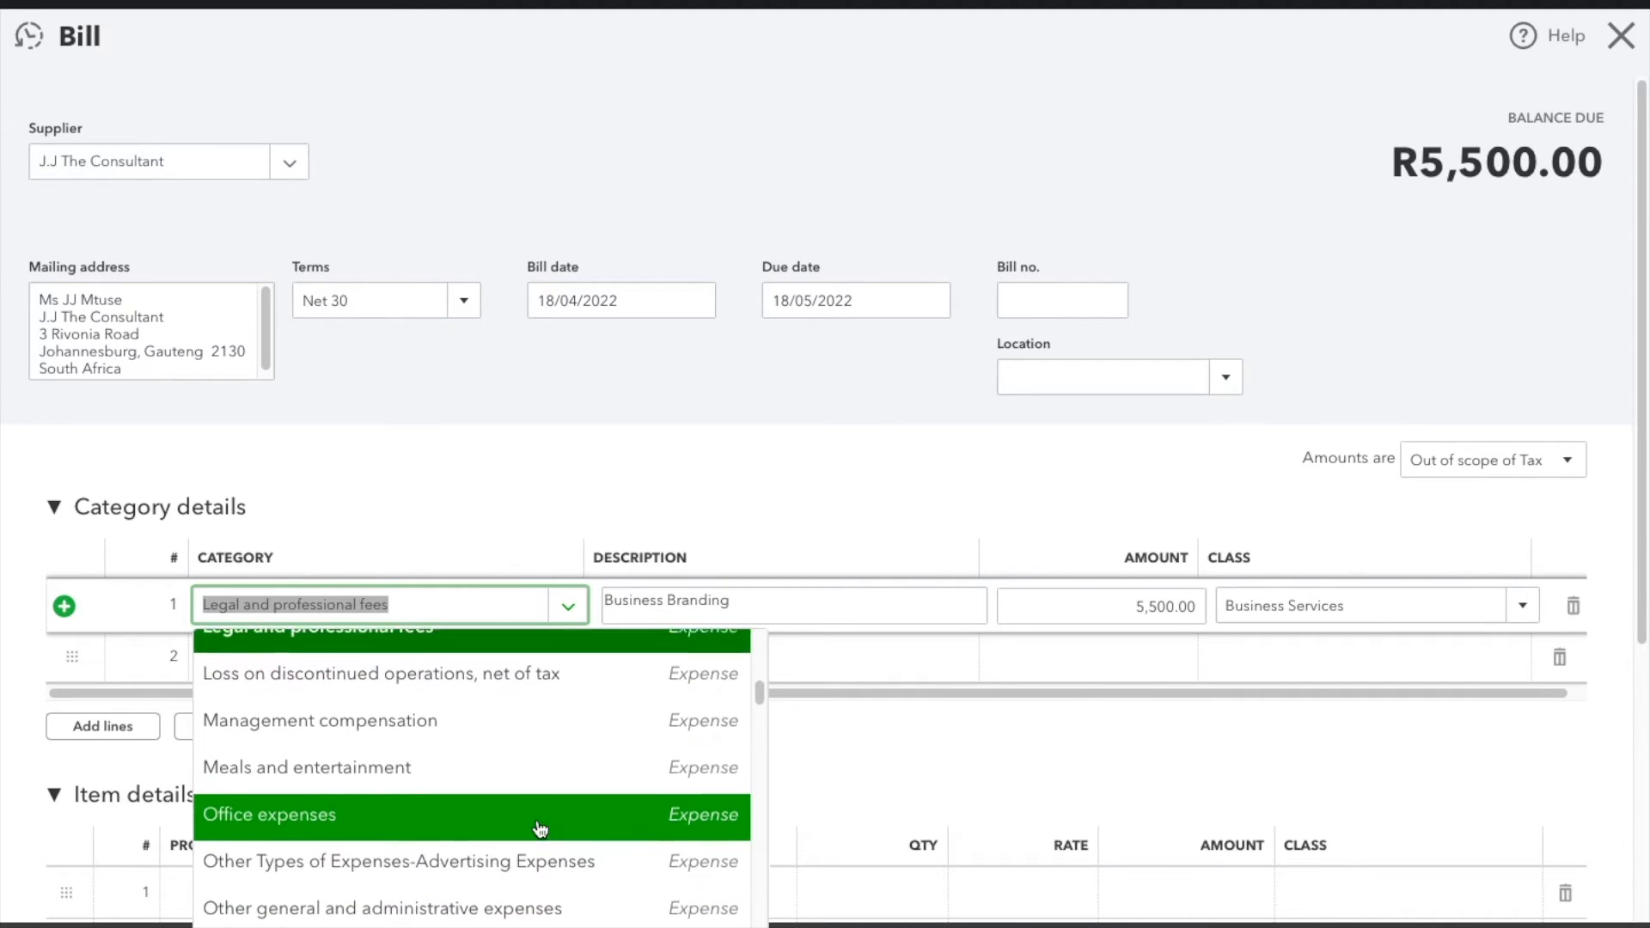
scroll(540, 830, "up", 1)
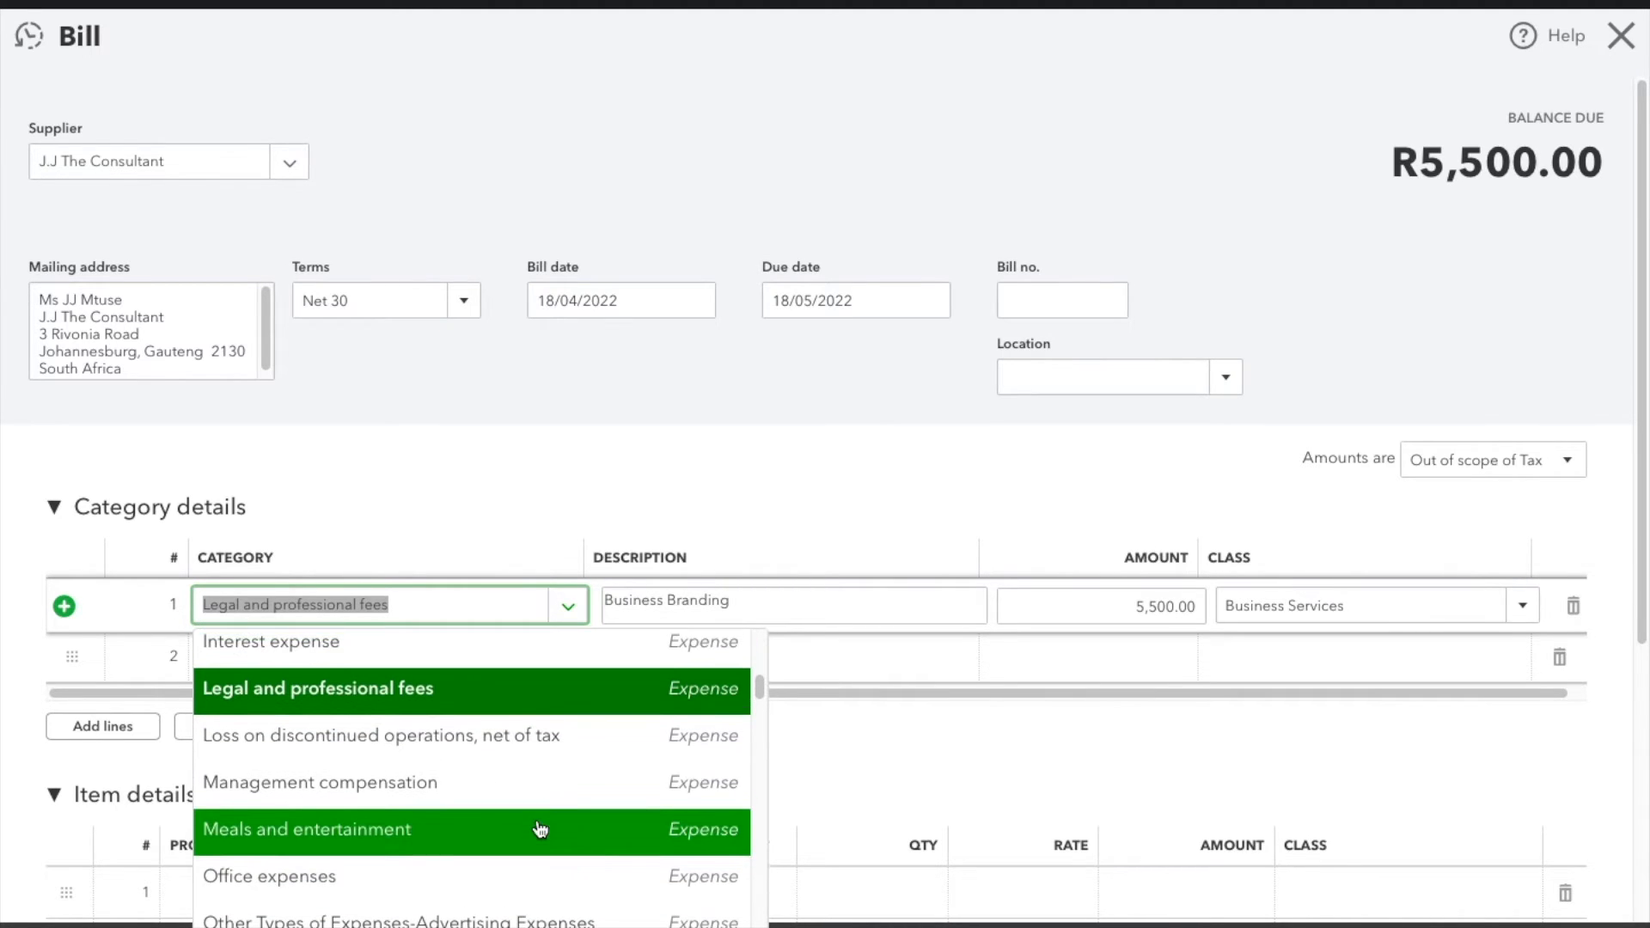
left_click(500, 703)
Replace the first category line's description with "Rivonia Branch - Location scouting".
left_click(766, 619)
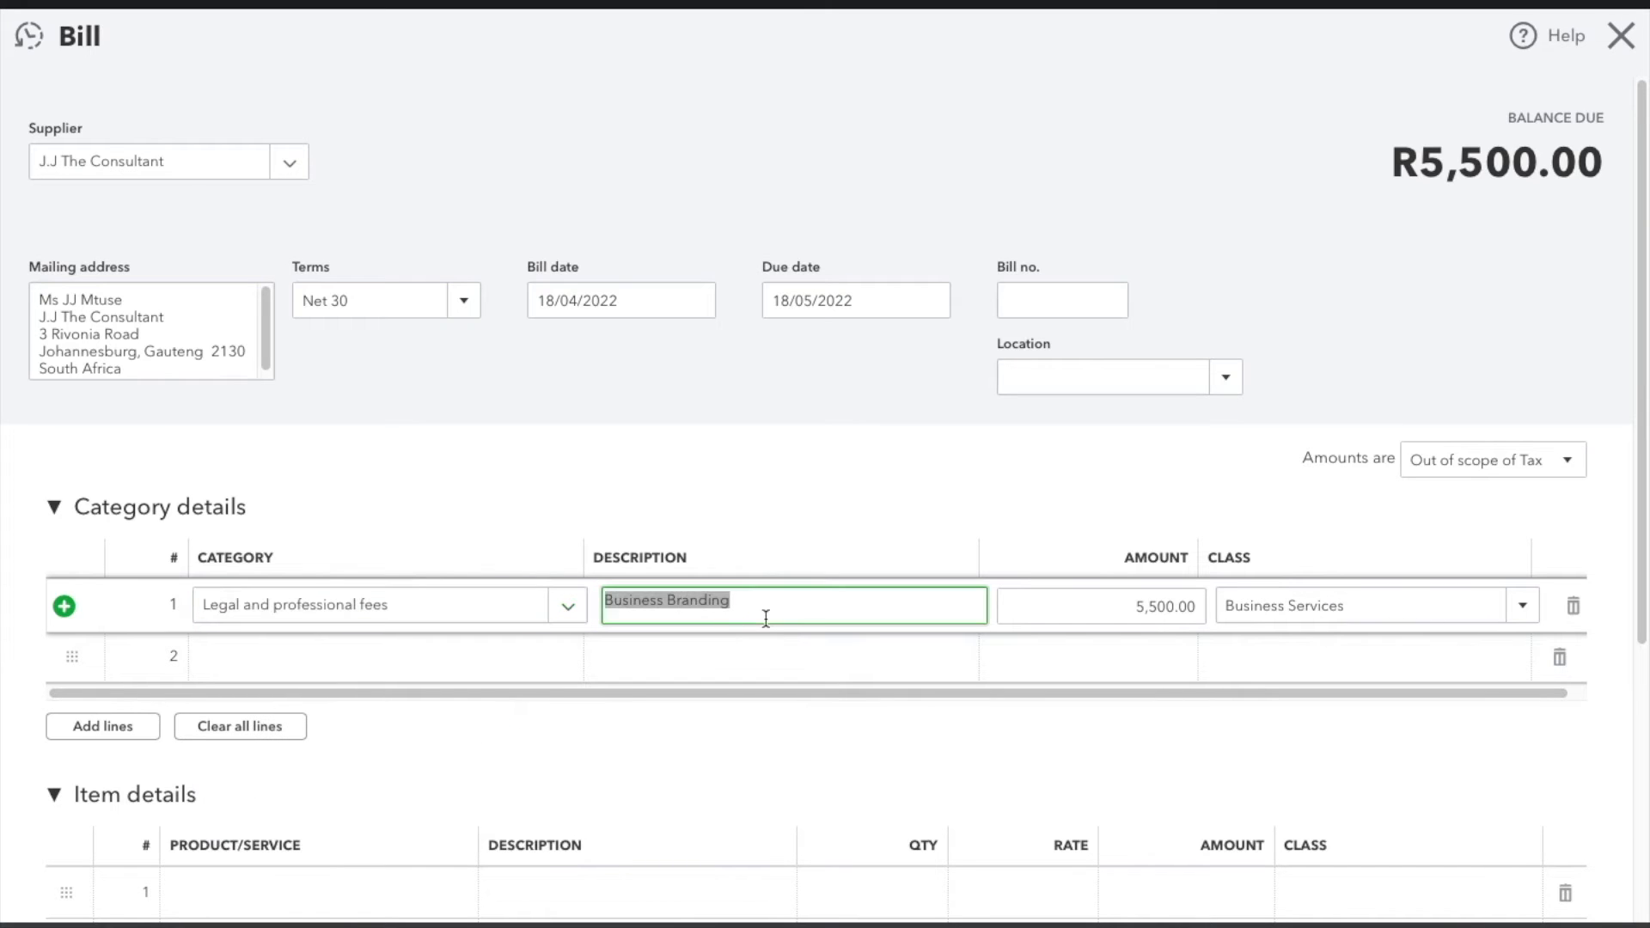
type("Pr")
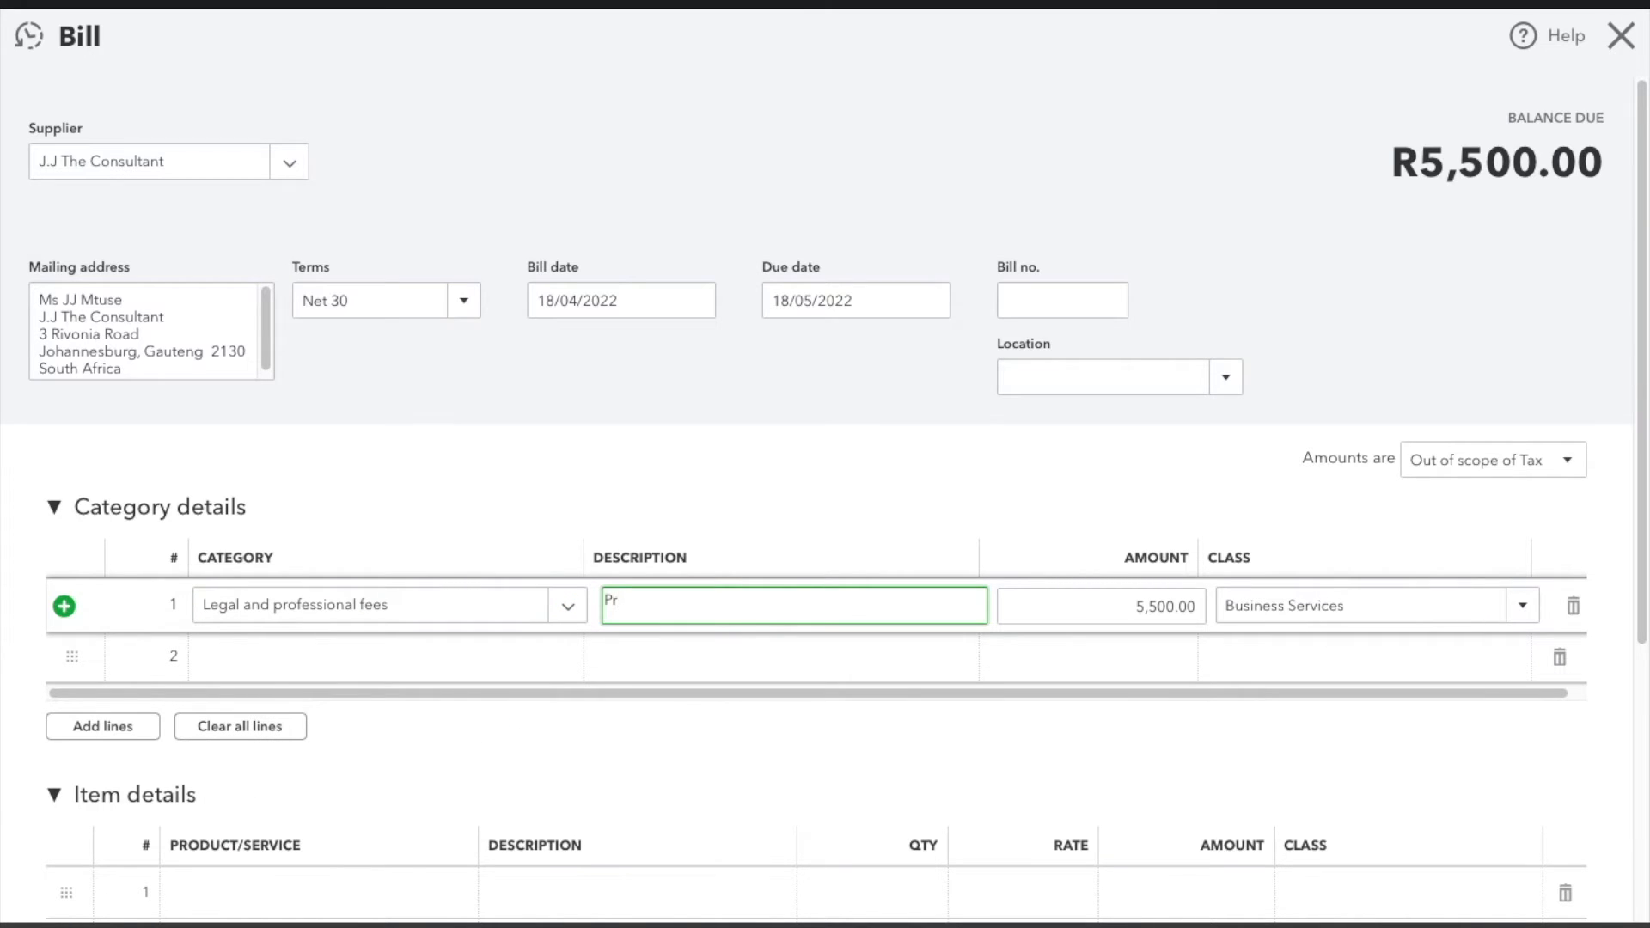
key("BackSpace")
key("BackSpace")
type("Property")
key("ctrl+a")
type("Rivonia Branch - Location scouting")
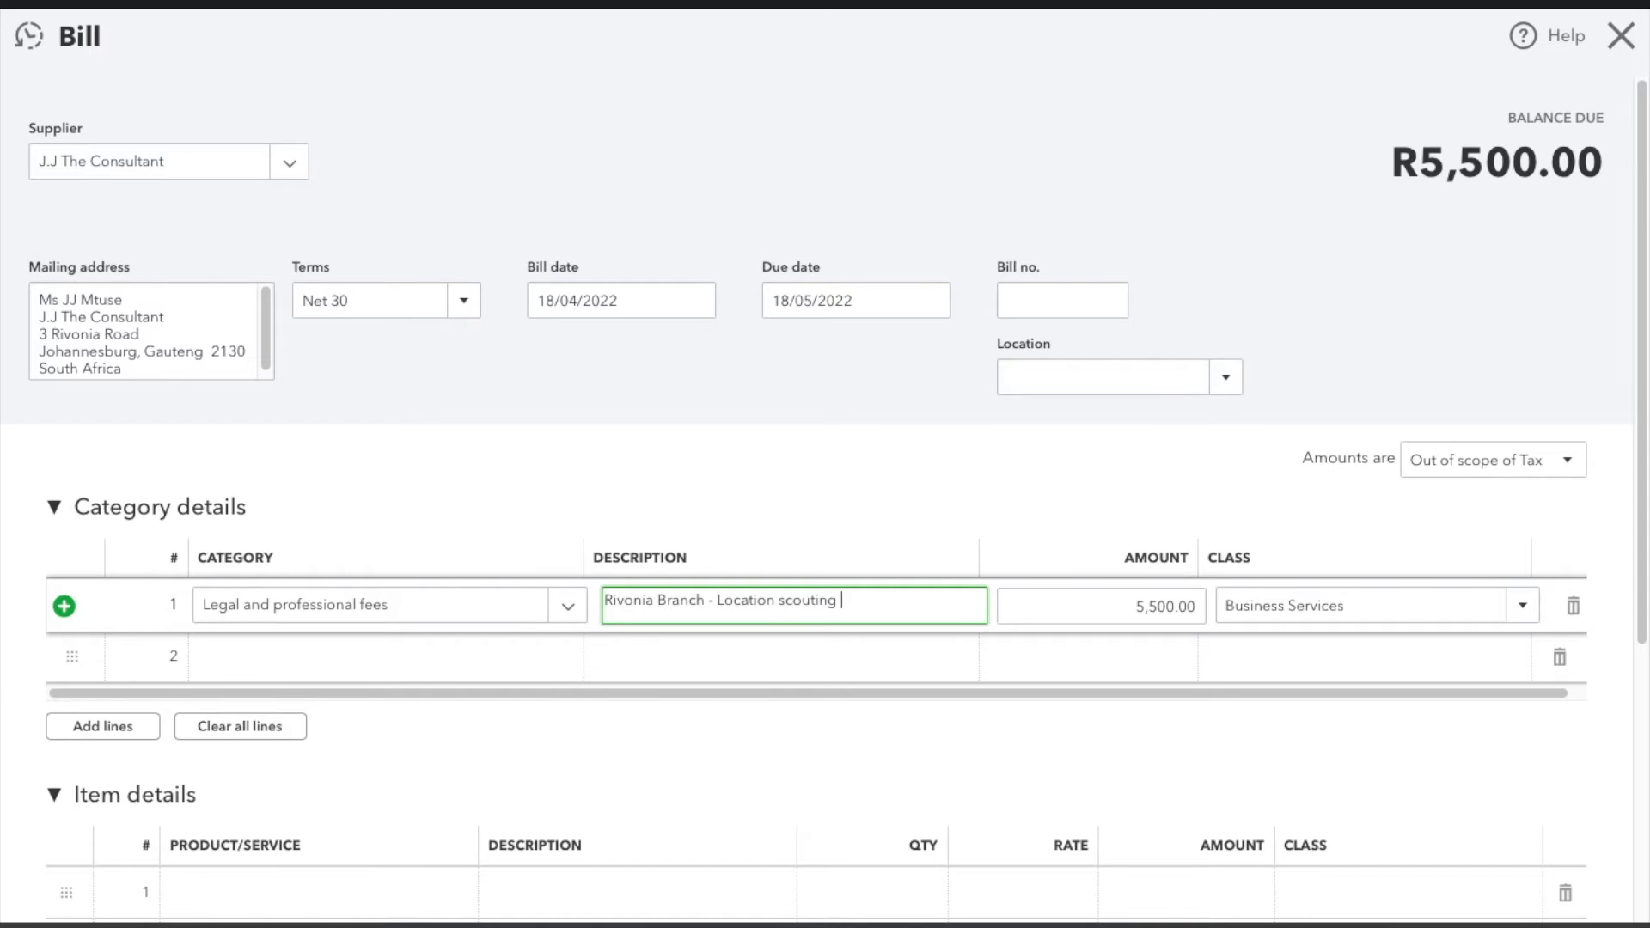
Set the location scouting line's amount to 3500 and check the bill's totals.
left_click(1112, 597)
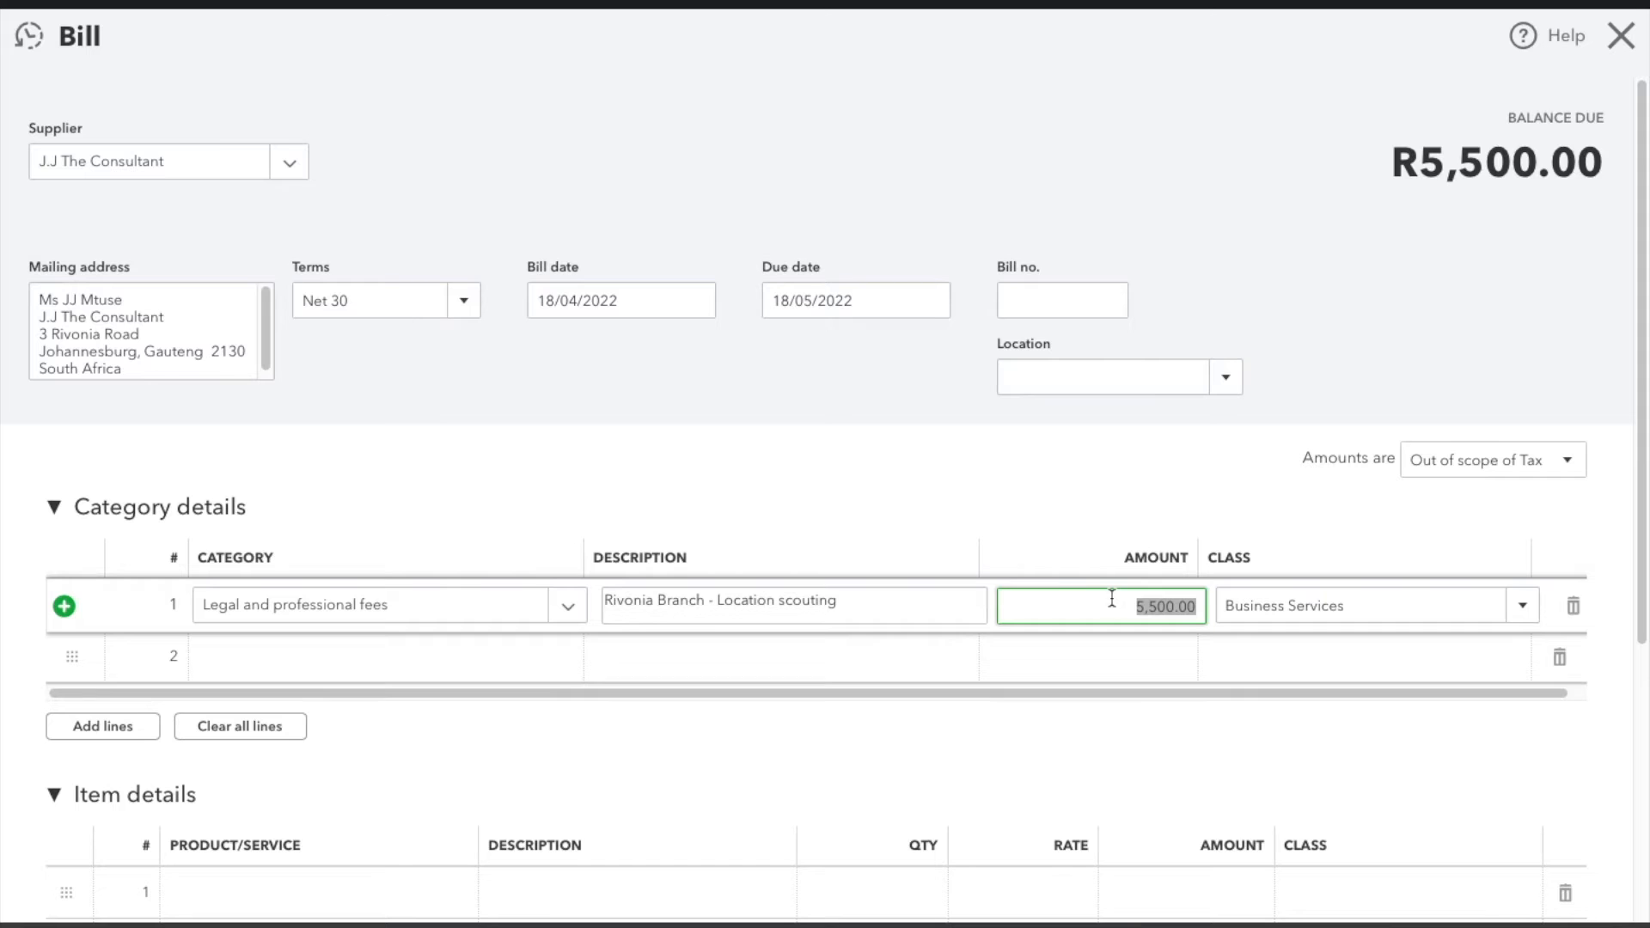
scroll(930, 533, "down", 2)
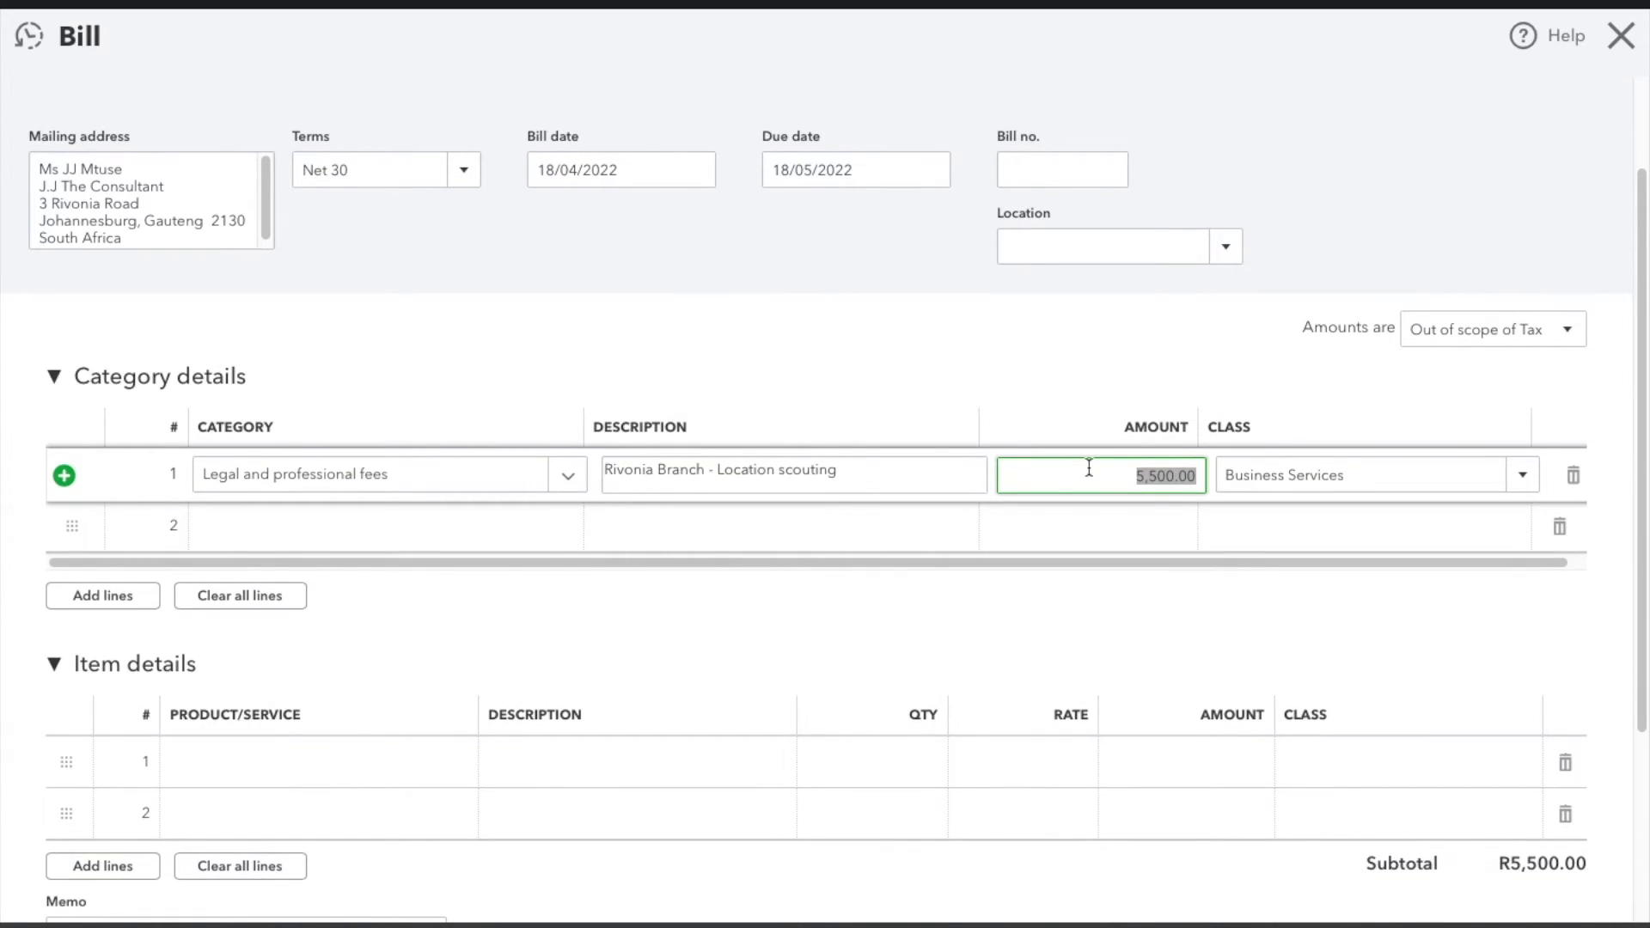
type("3500")
left_click(1256, 573)
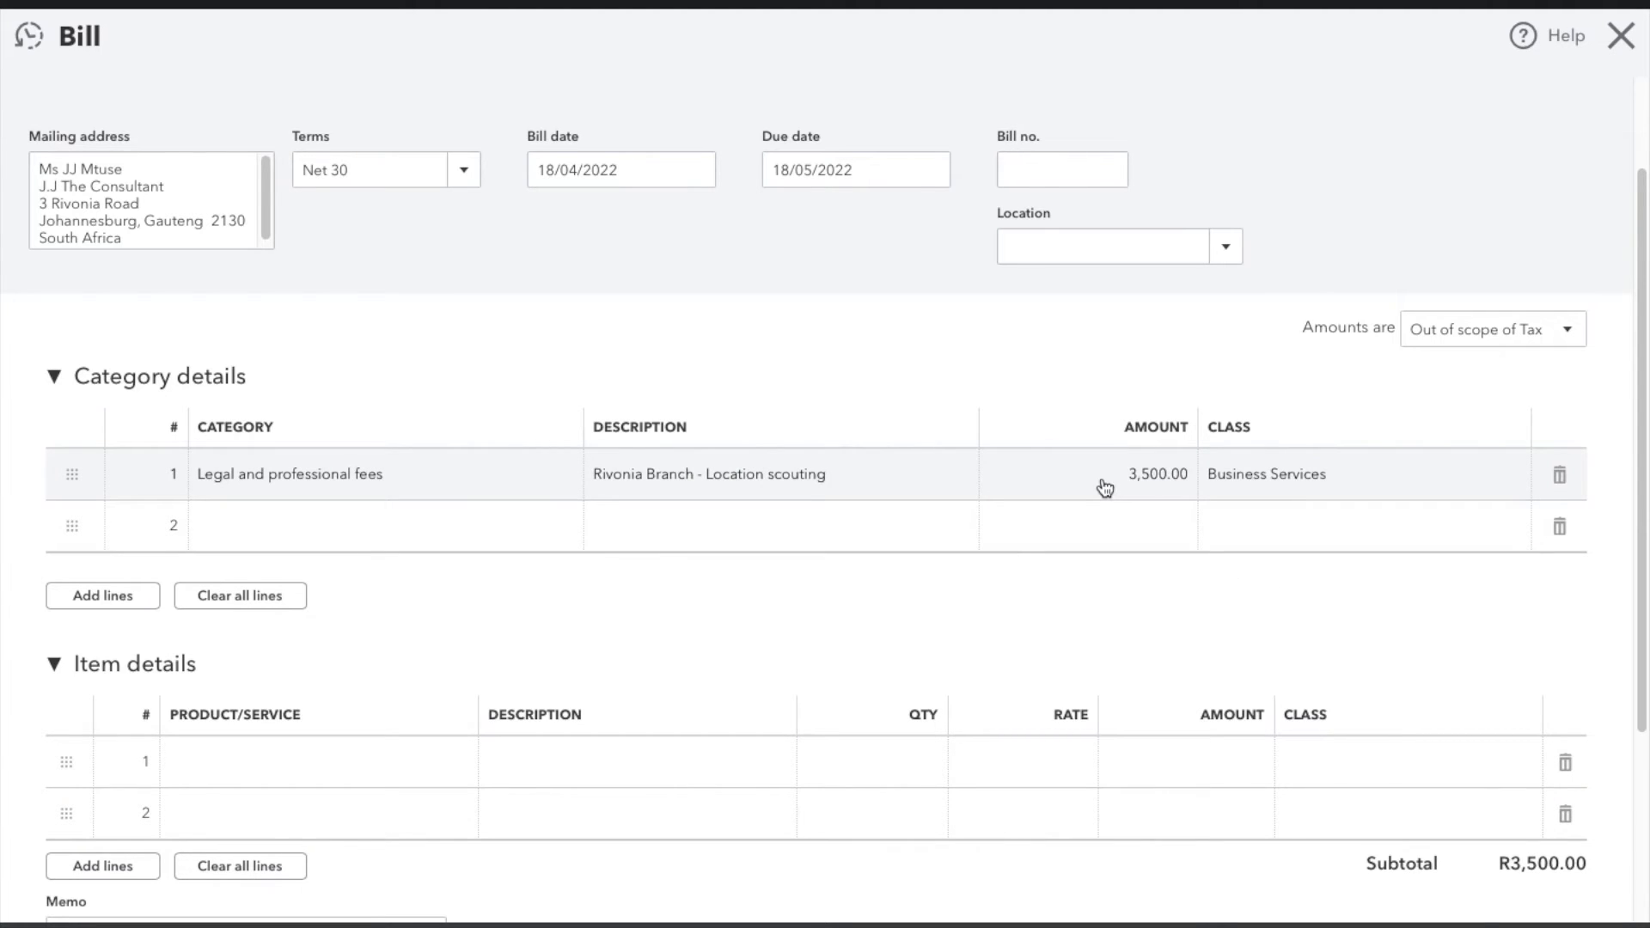
scroll(1105, 487, "down", 2)
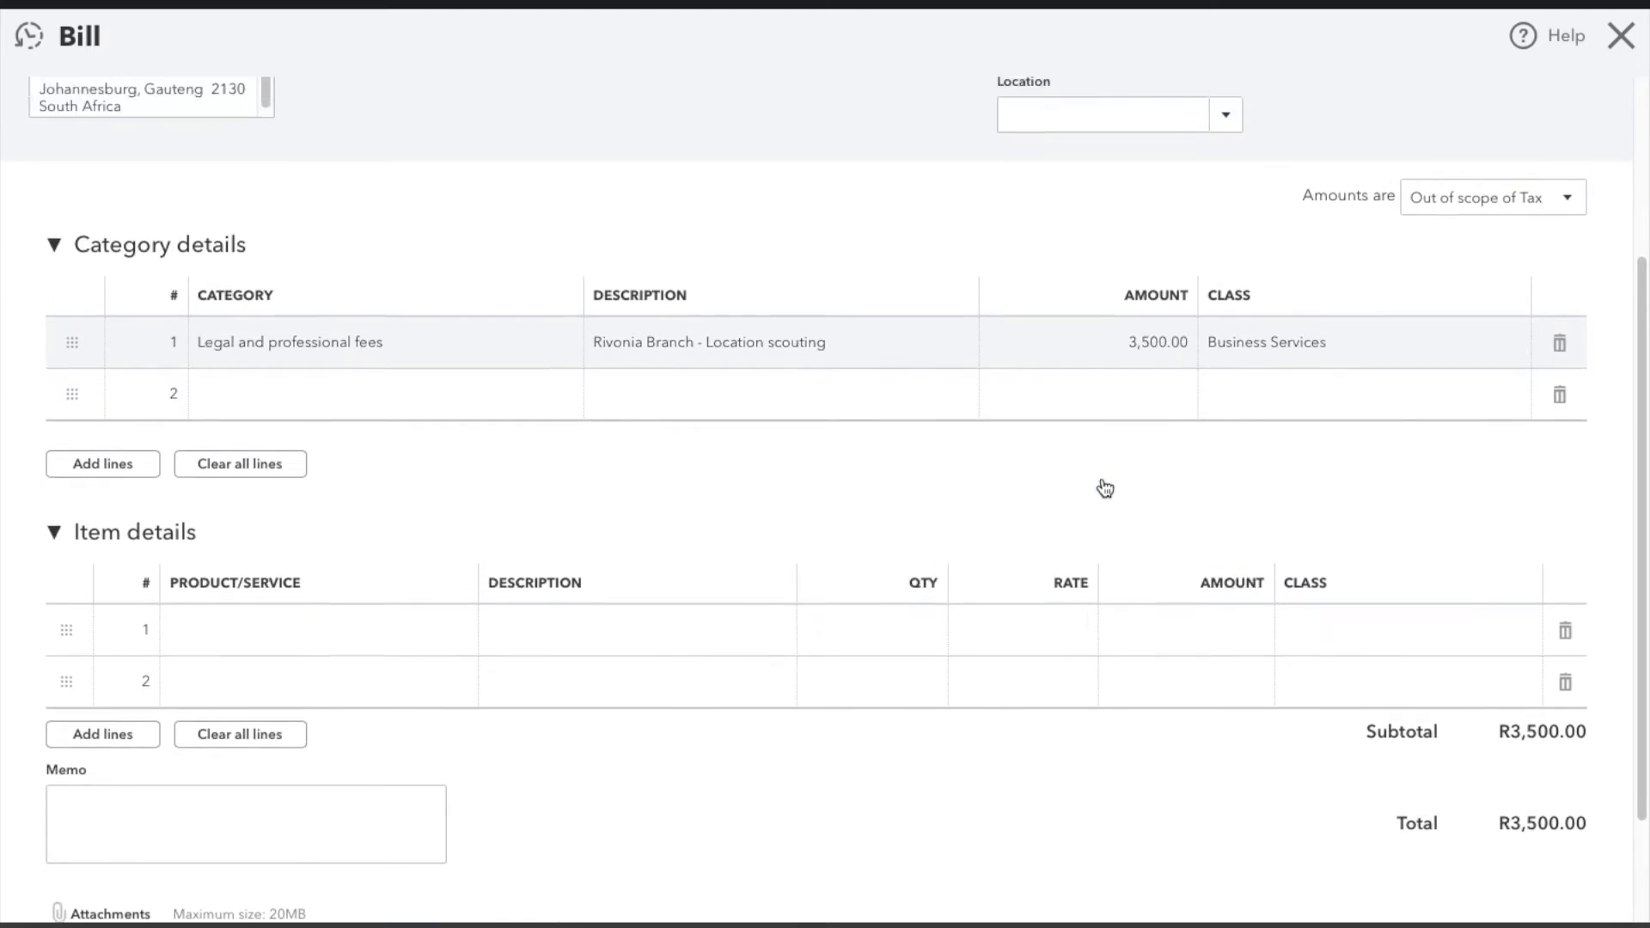
scroll(1105, 488, "up", 4)
scroll(1105, 487, "down", 3)
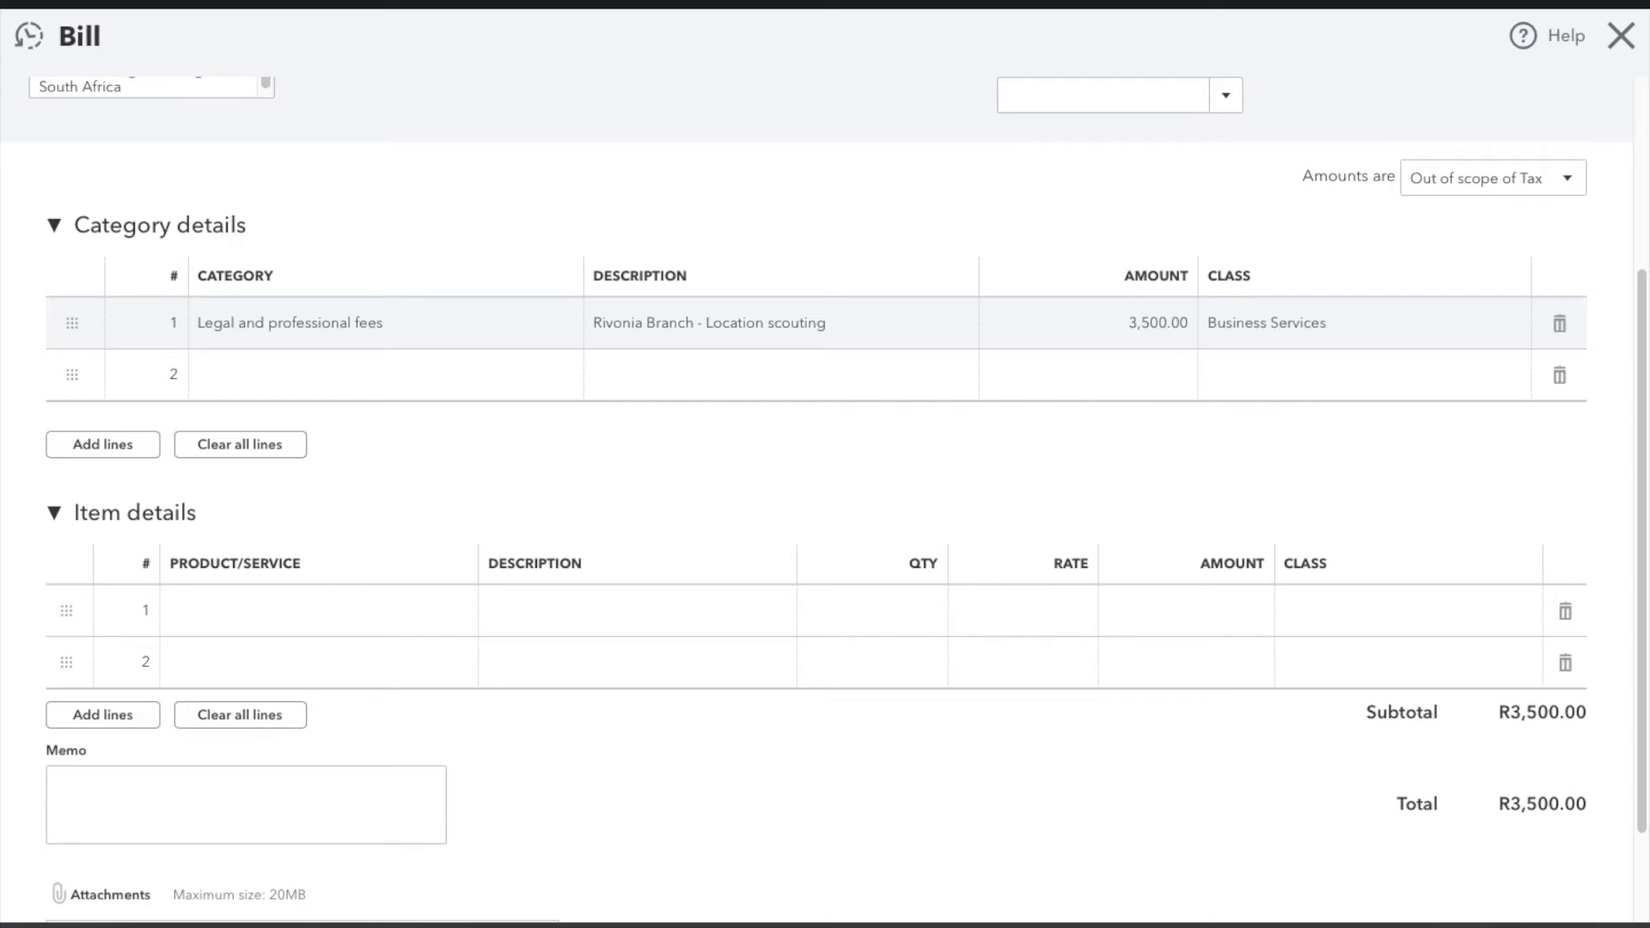
Save the location scouting bill and look through the expense transactions list.
key("ctrl+alt+d")
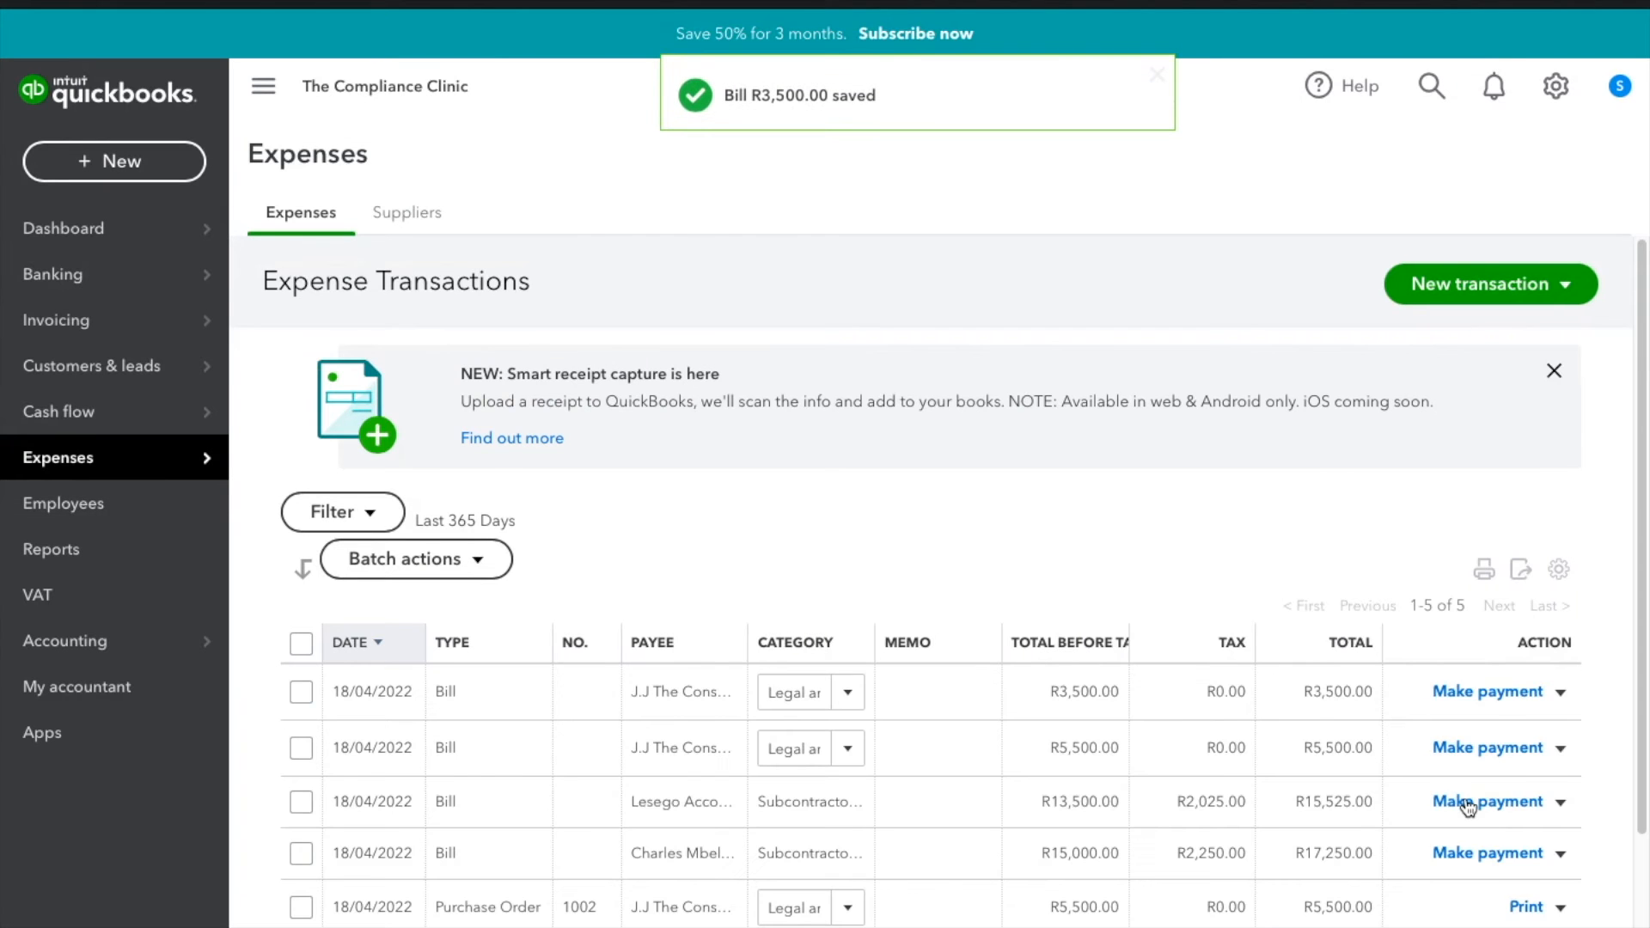
scroll(1465, 800, "down", 2)
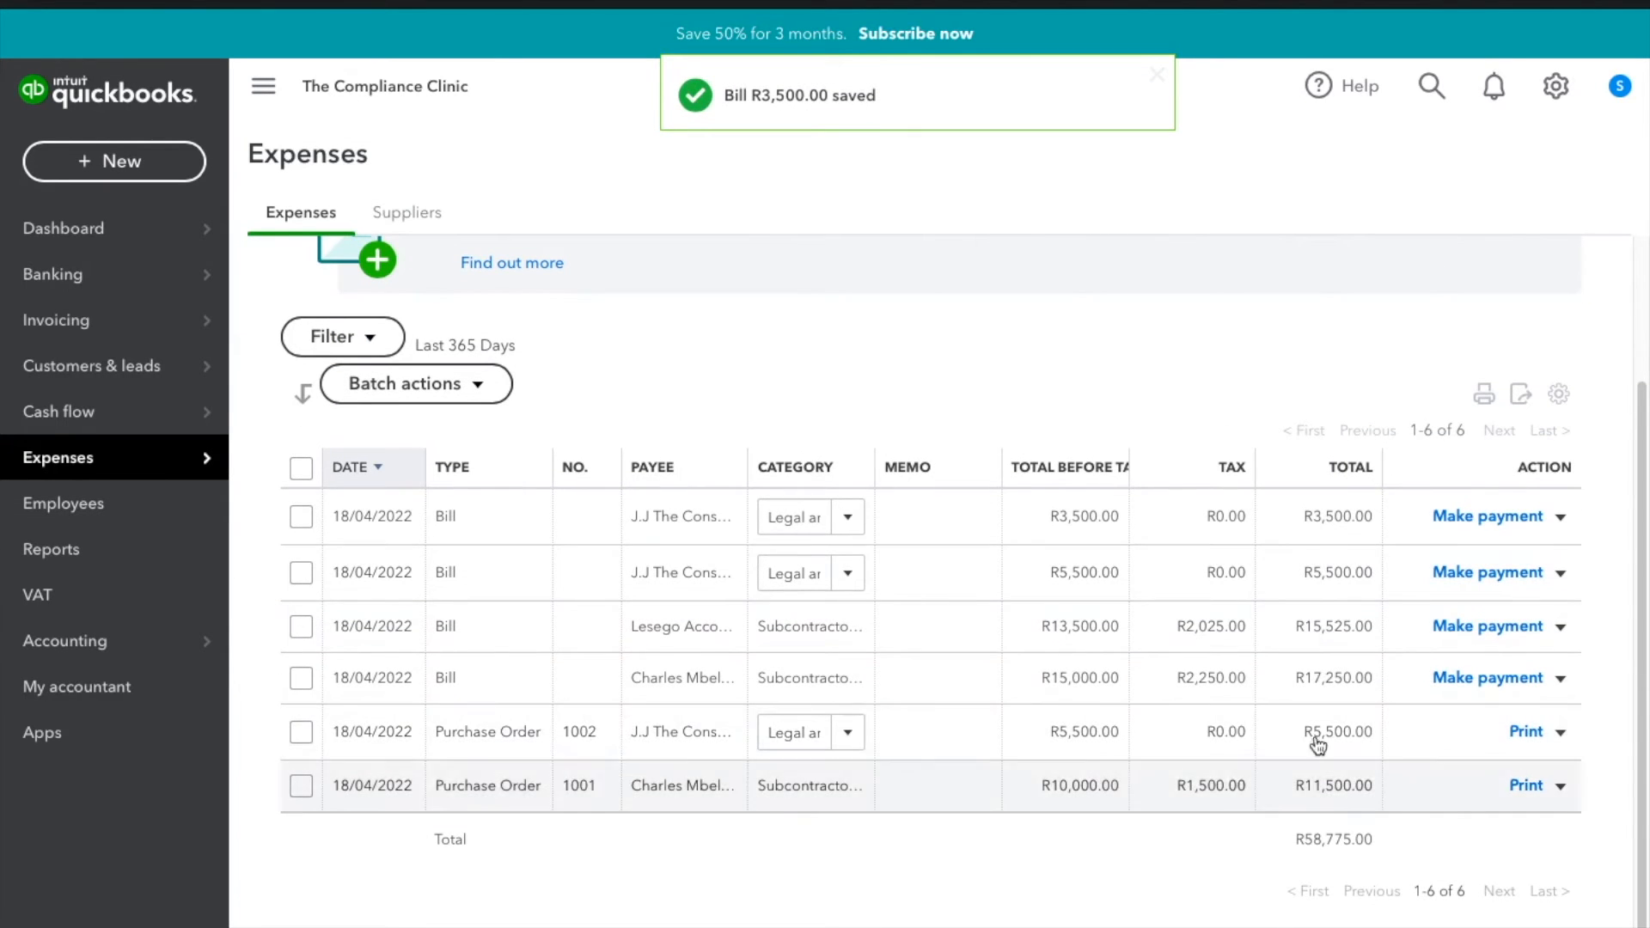
scroll(1230, 449, "up", 2)
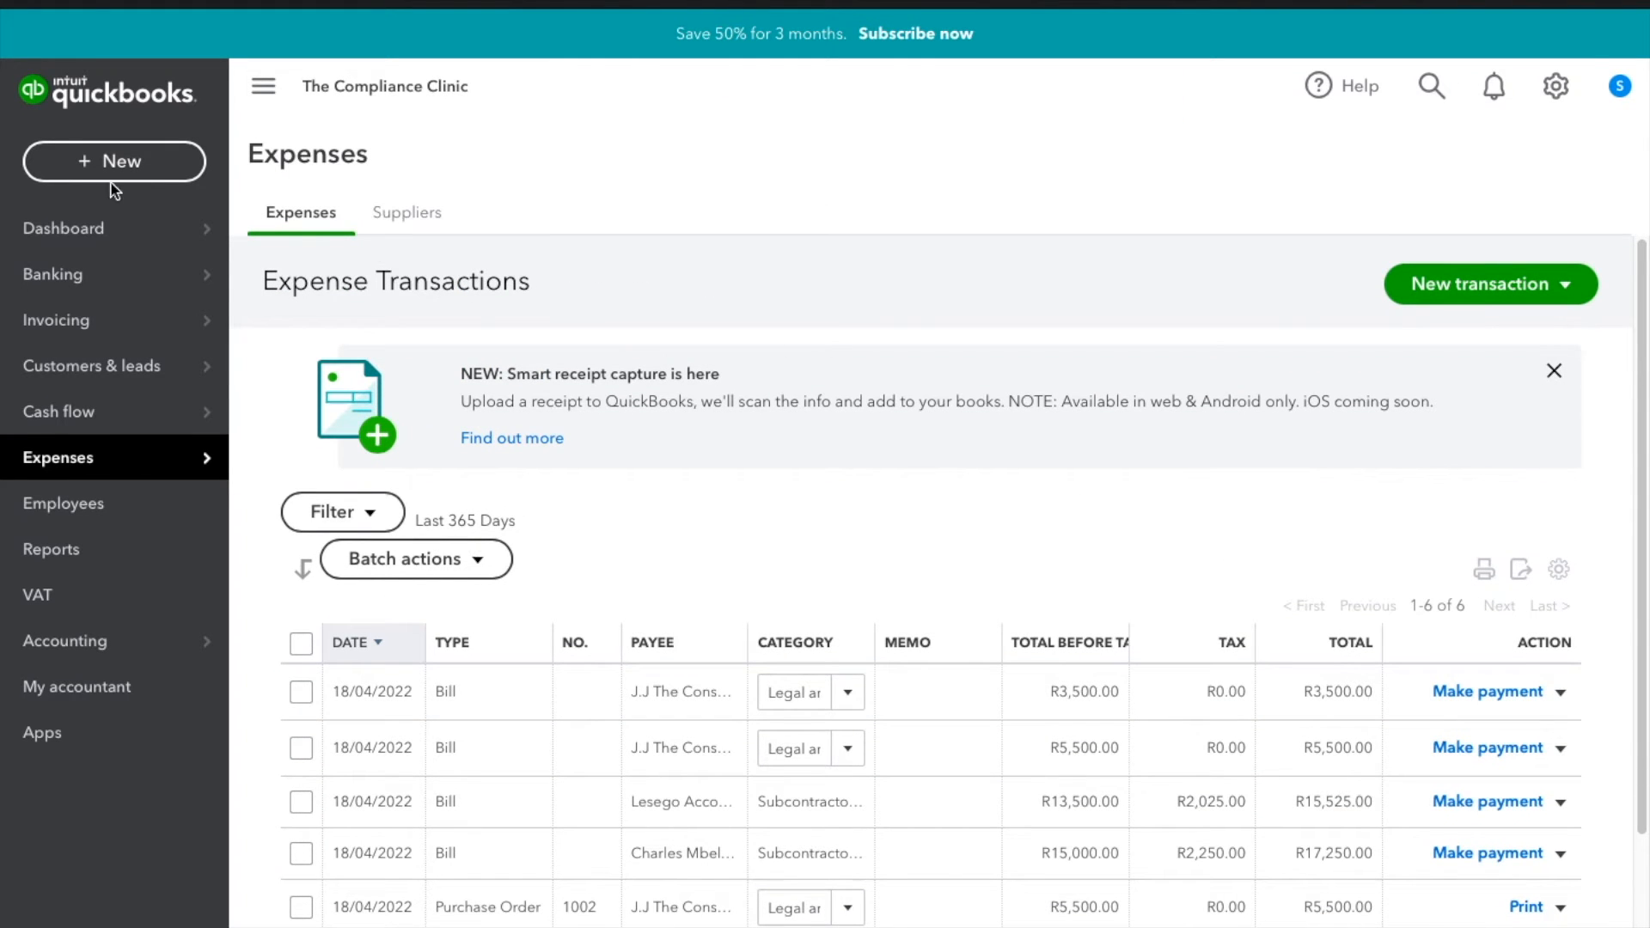
mouse_move(96, 244)
left_click(325, 230)
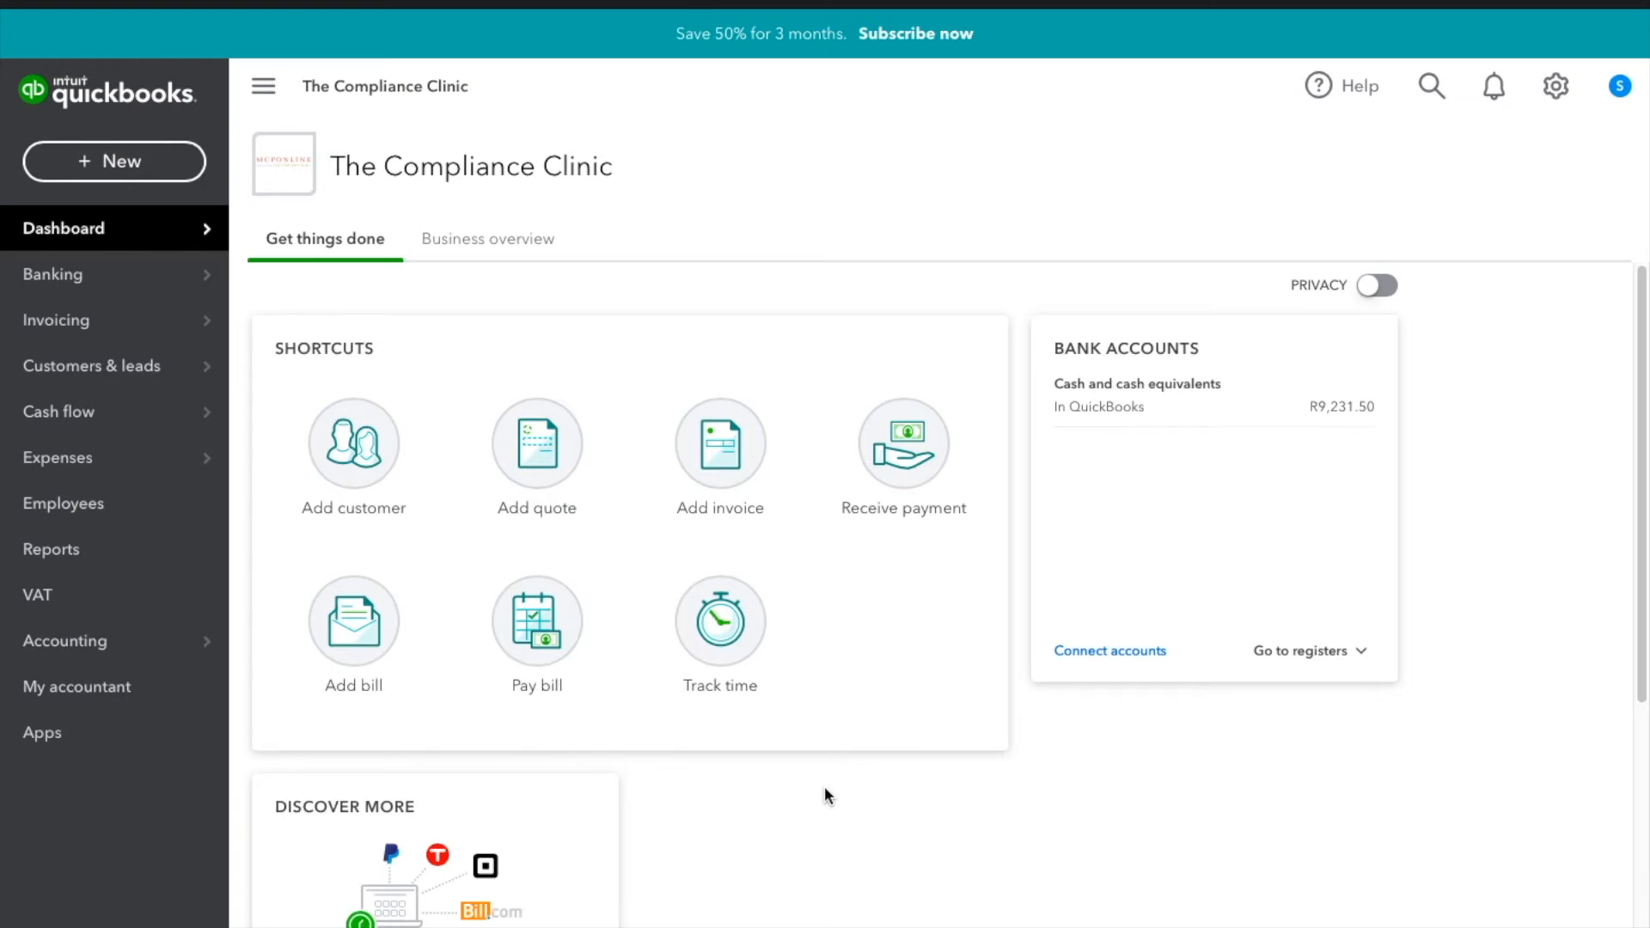
scroll(823, 786, "down", 1)
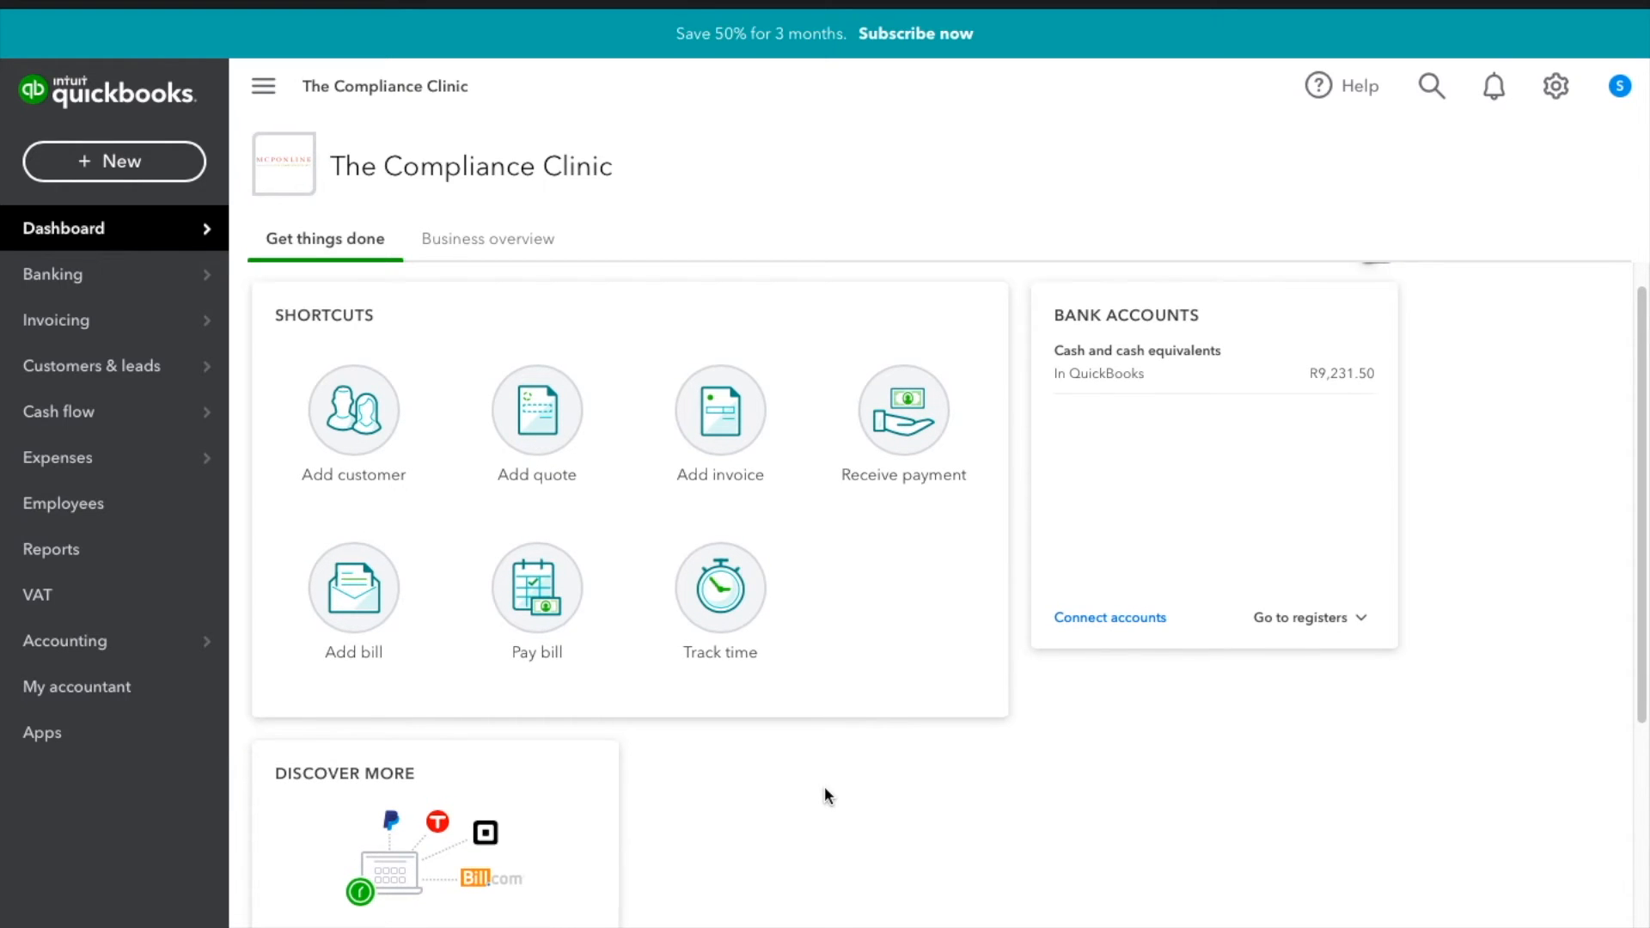
left_click(169, 162)
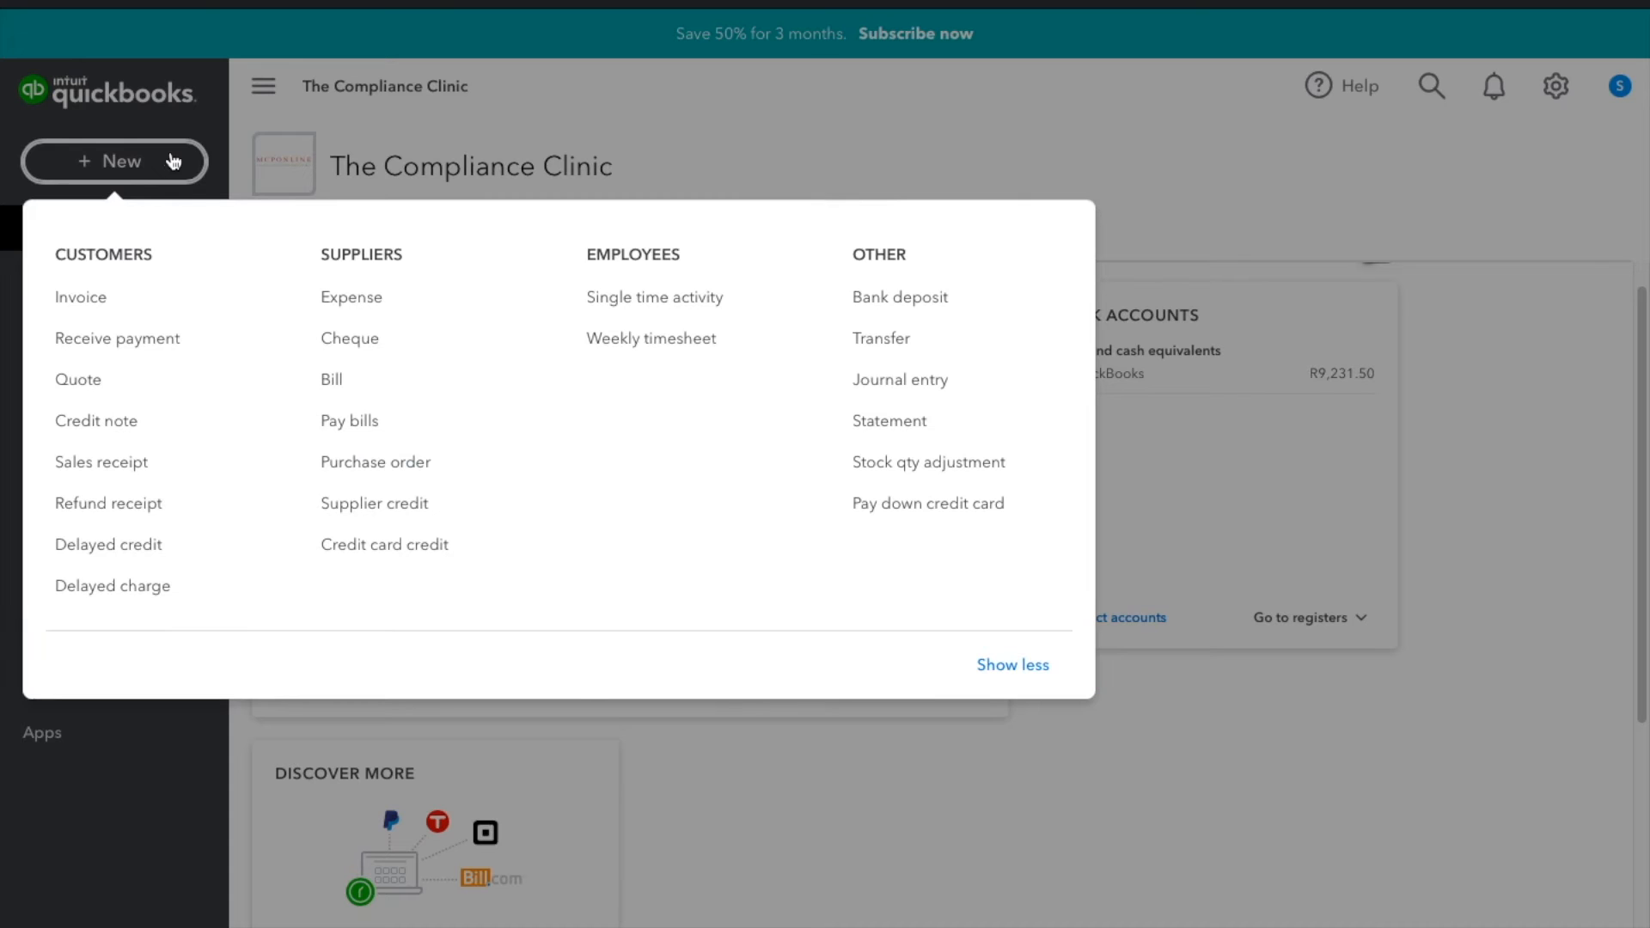
left_click(399, 514)
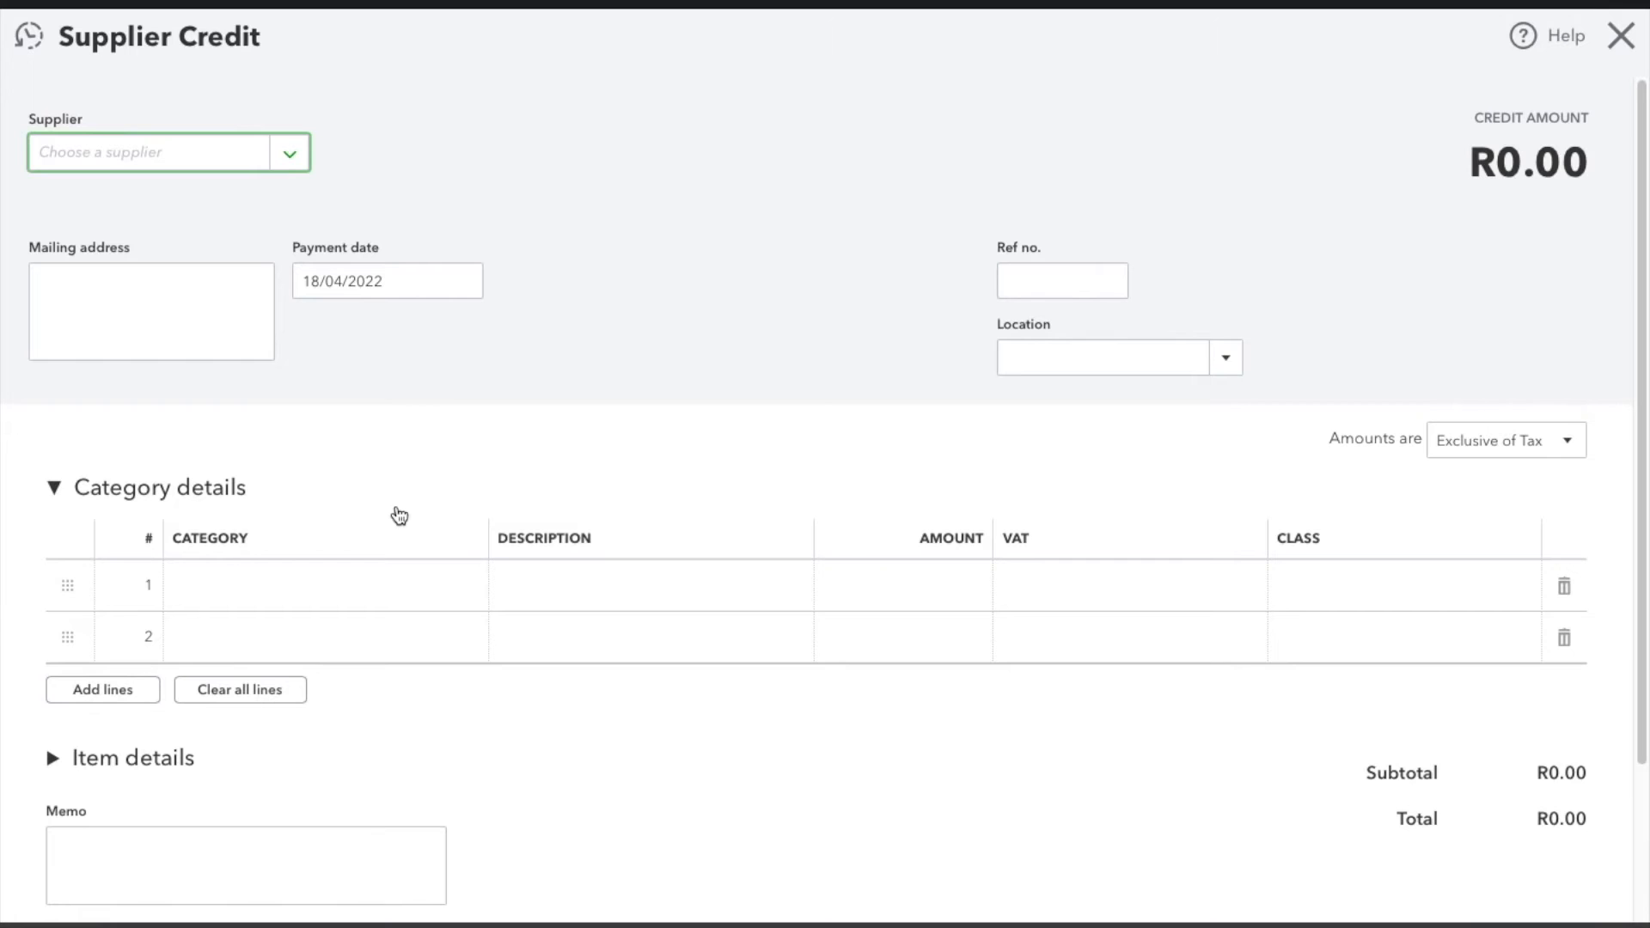
left_click(289, 153)
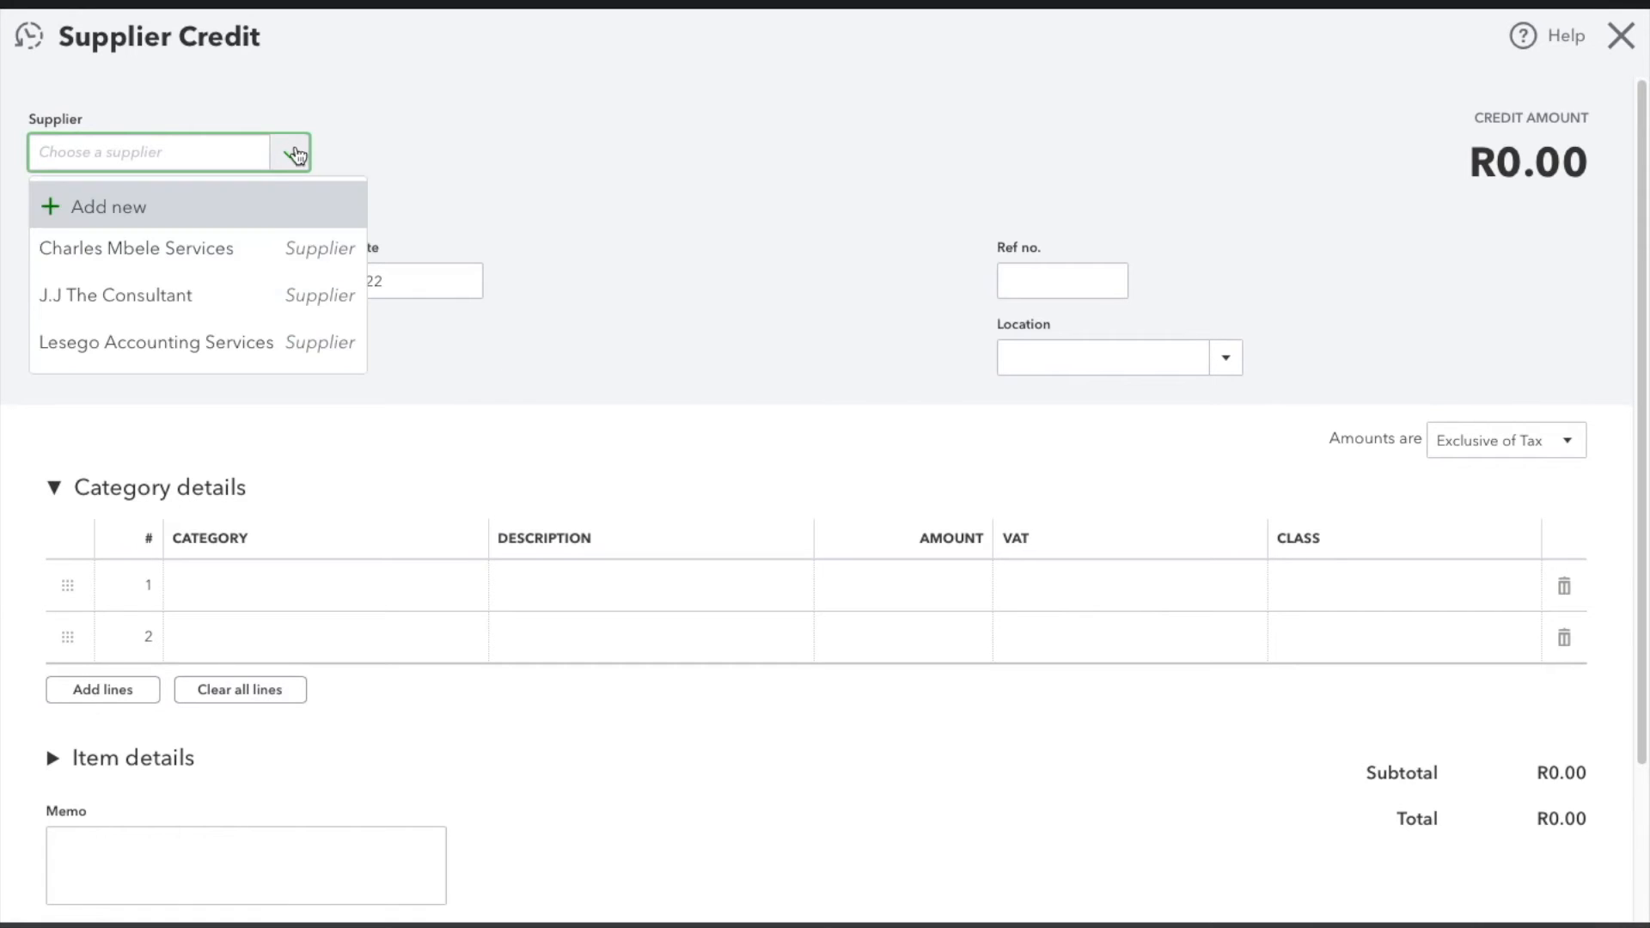
left_click(261, 247)
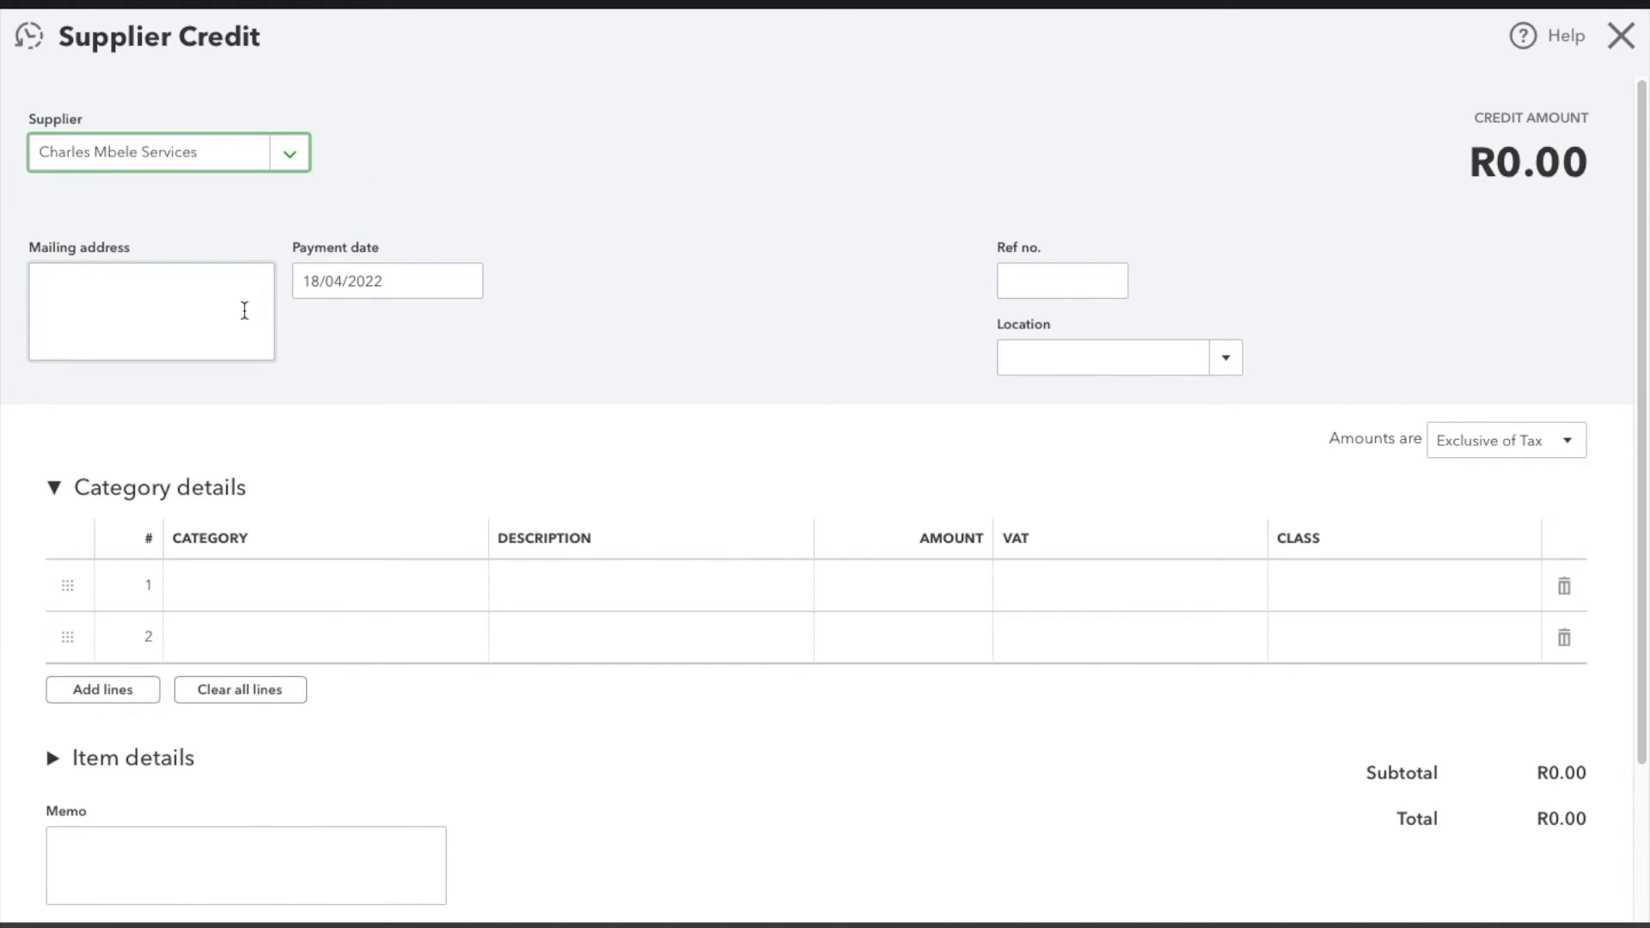
left_click(245, 593)
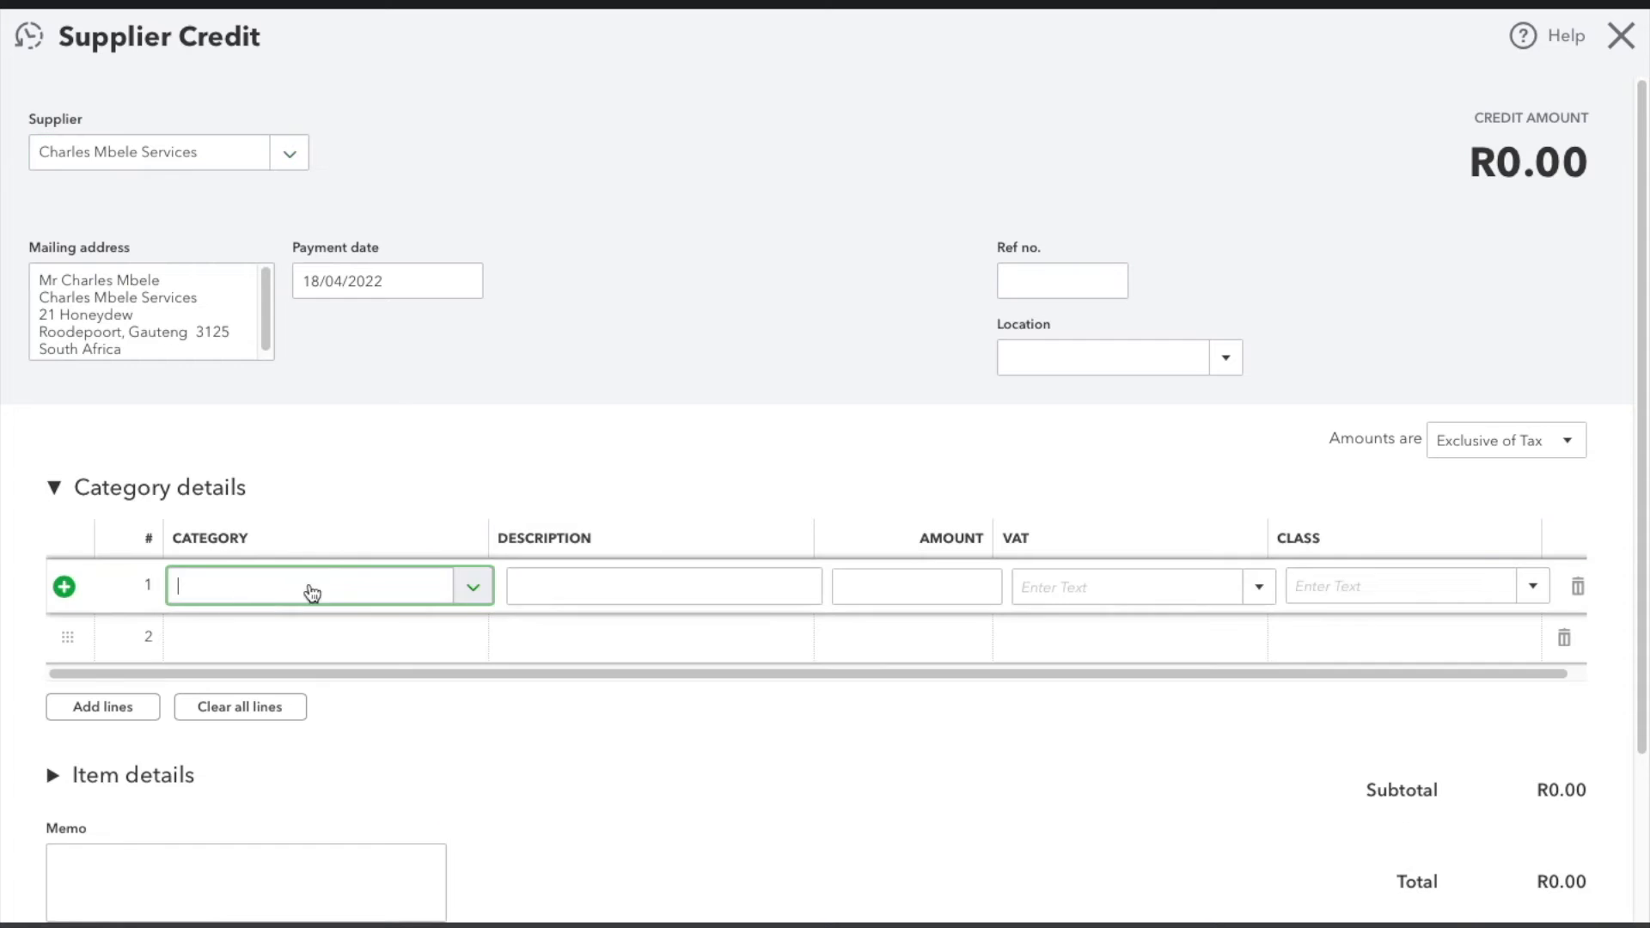
left_click(473, 590)
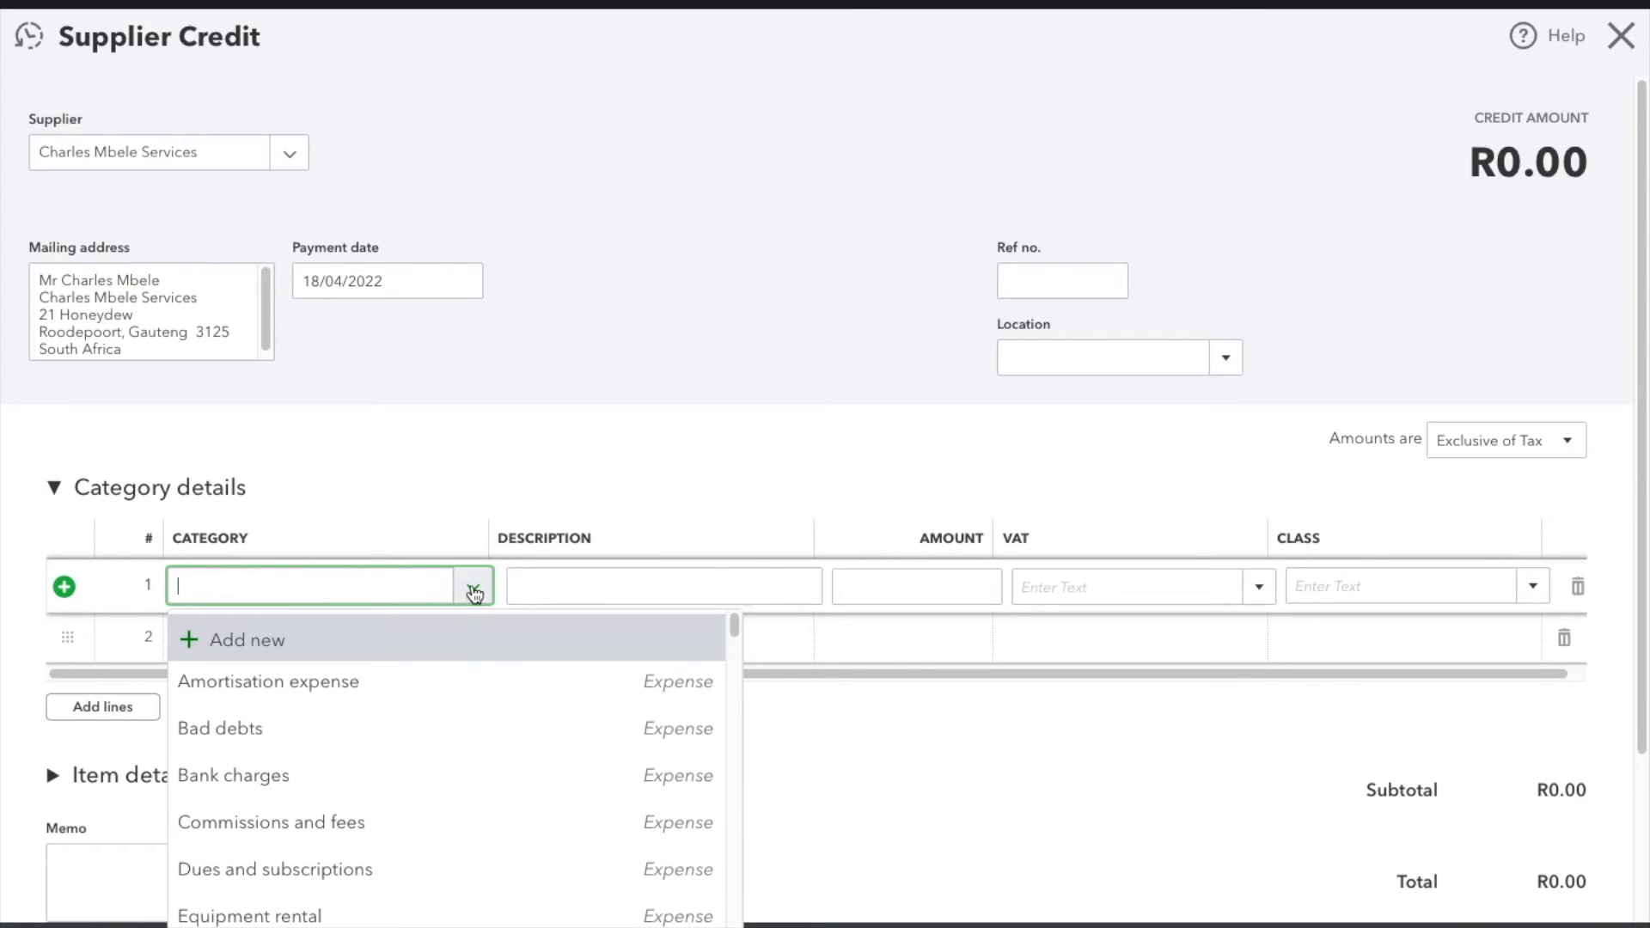
scroll(461, 767, "down", 3)
scroll(462, 769, "down", 1)
left_click(506, 434)
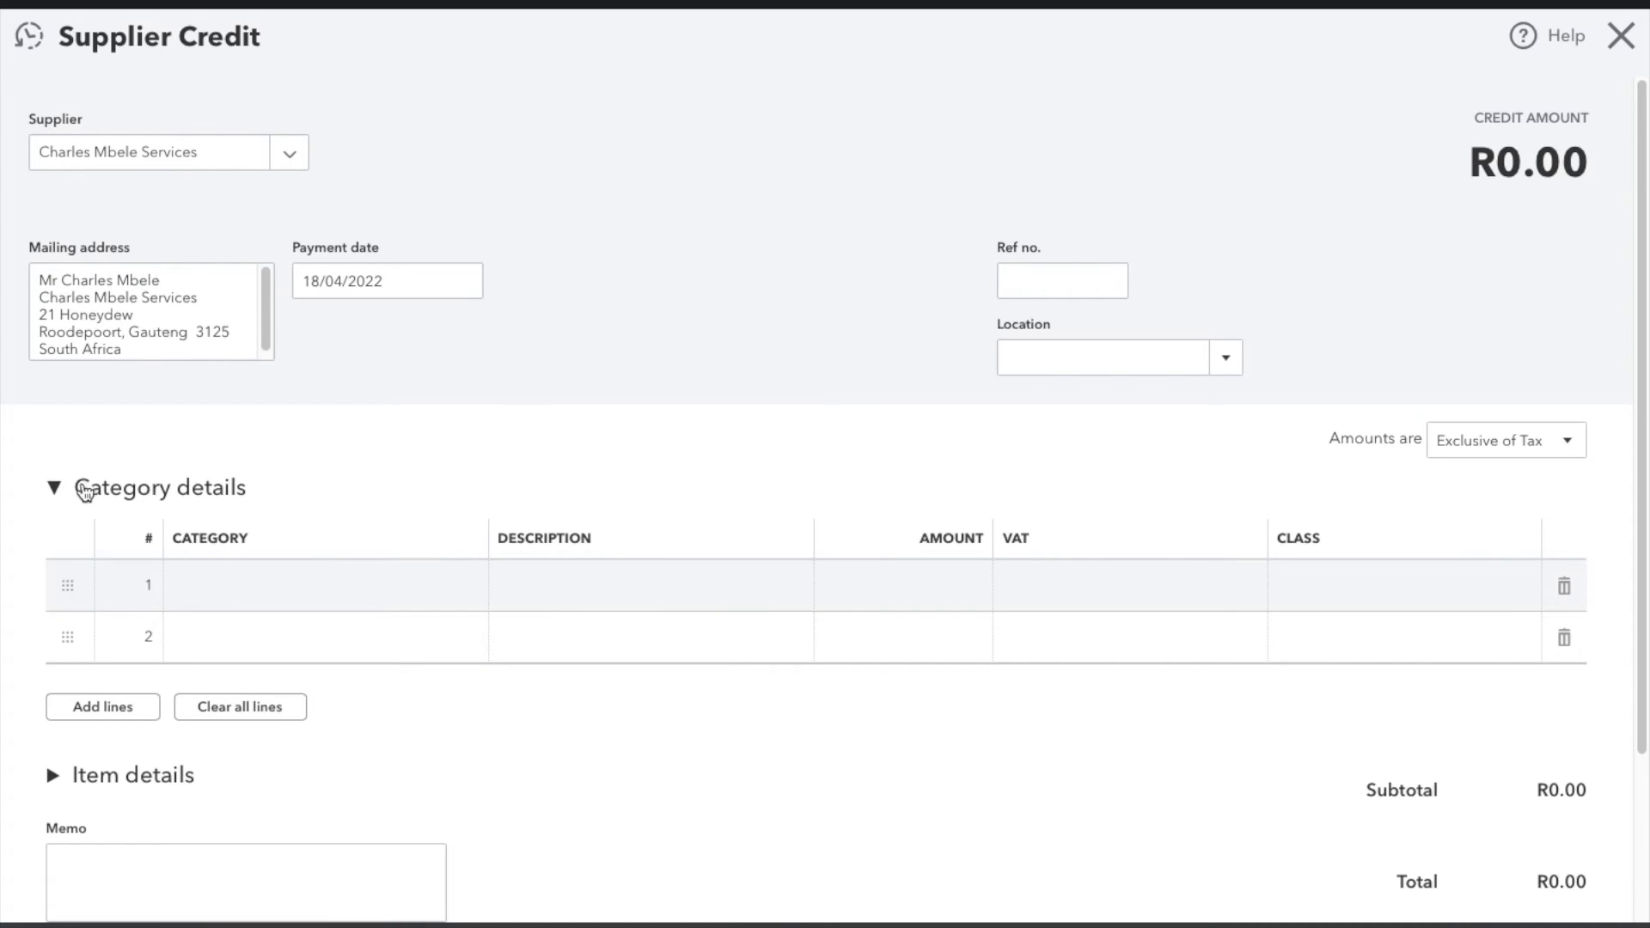
Collapse the category details, expand the item details and choose Independent Review for the first item line.
left_click(56, 487)
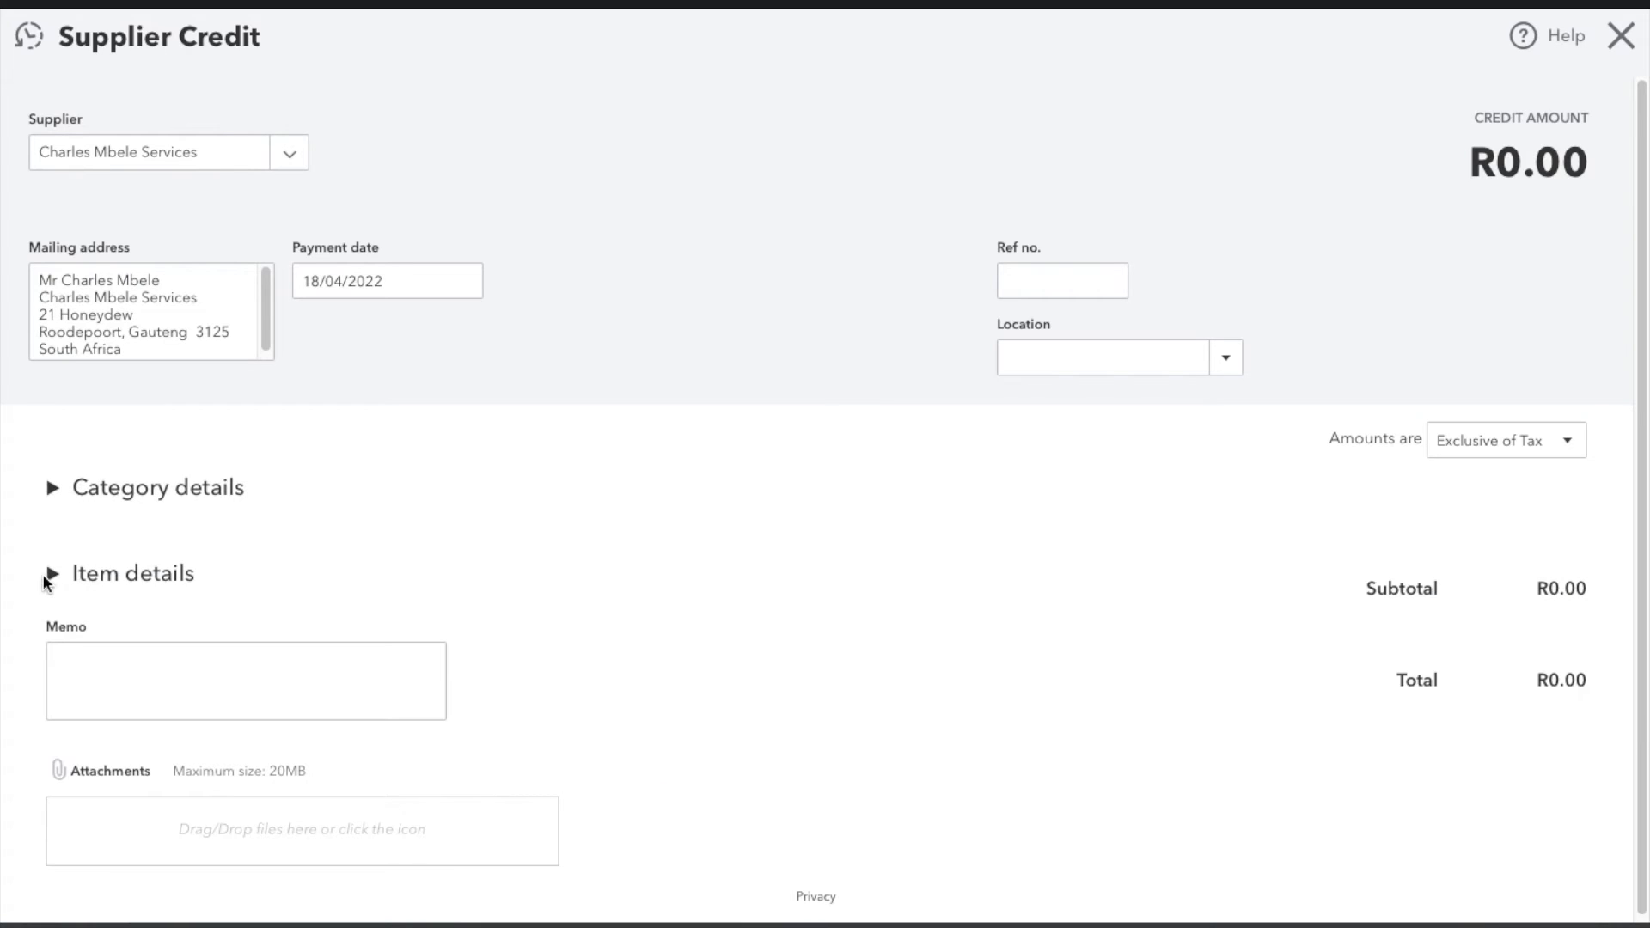
left_click(50, 574)
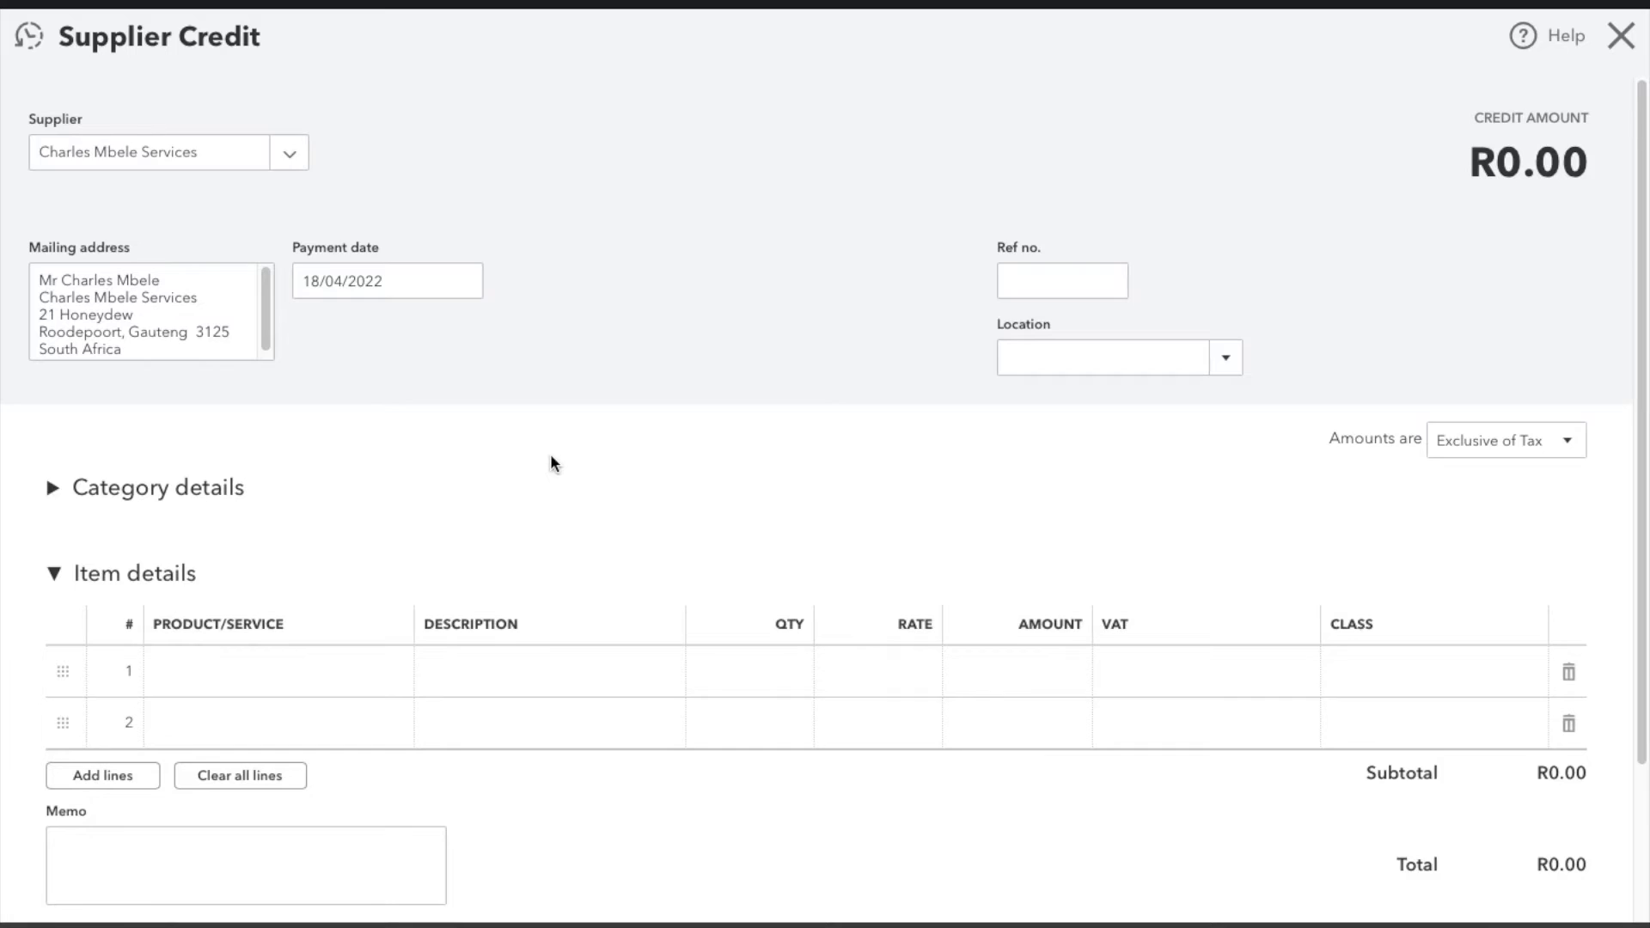
scroll(551, 457, "down", 2)
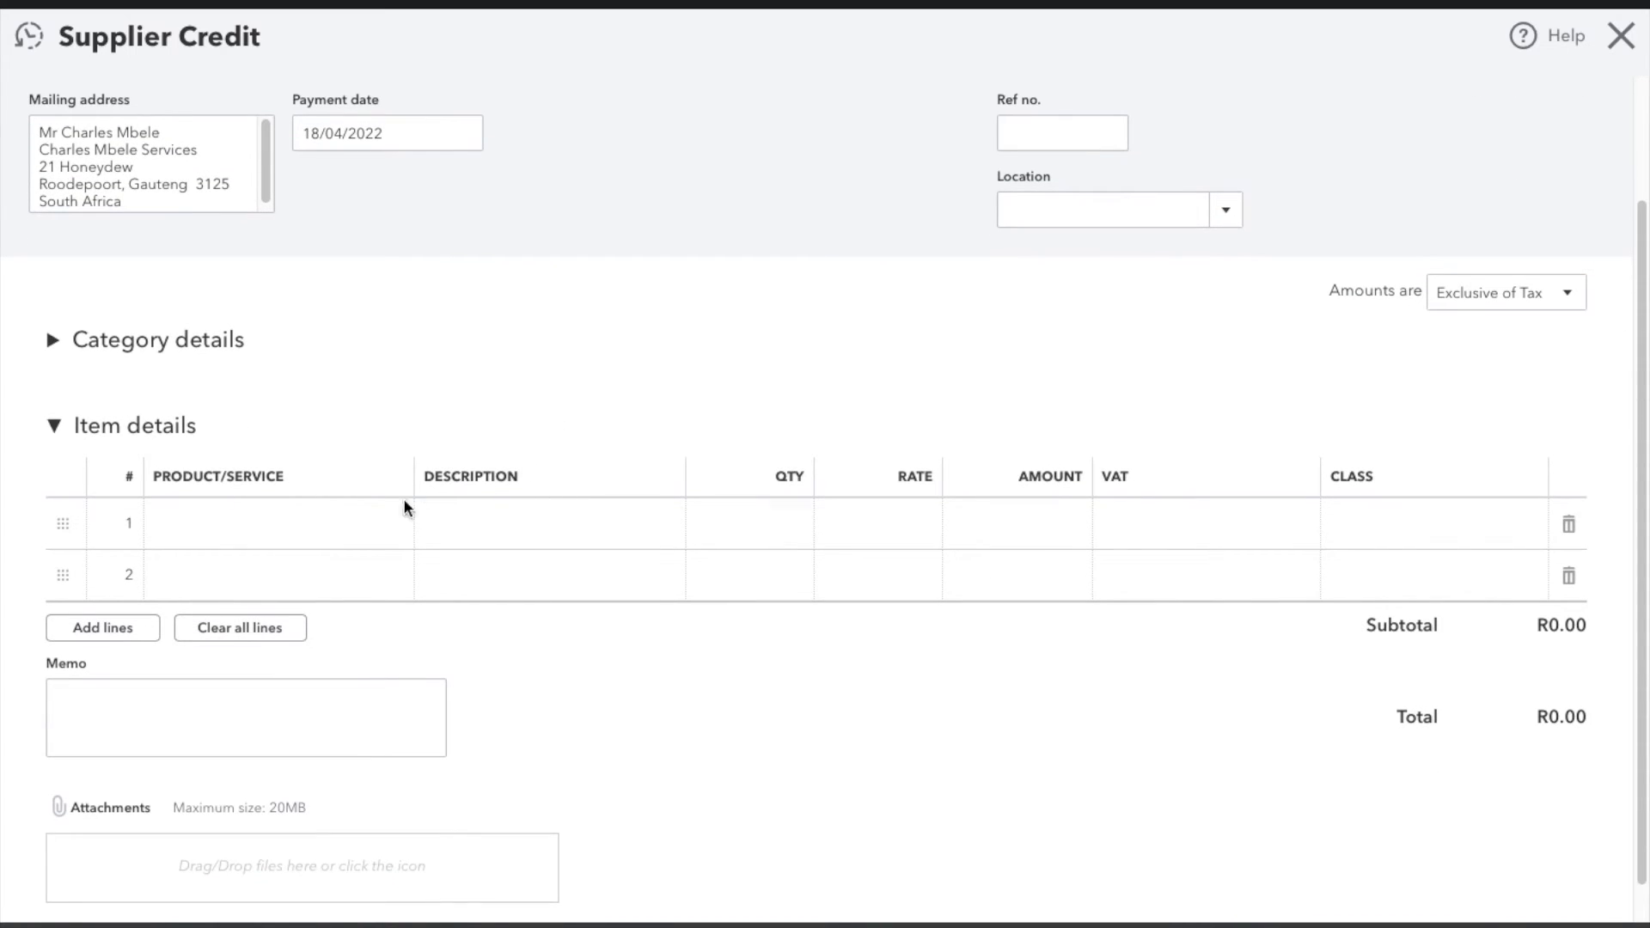
left_click(379, 536)
left_click(393, 526)
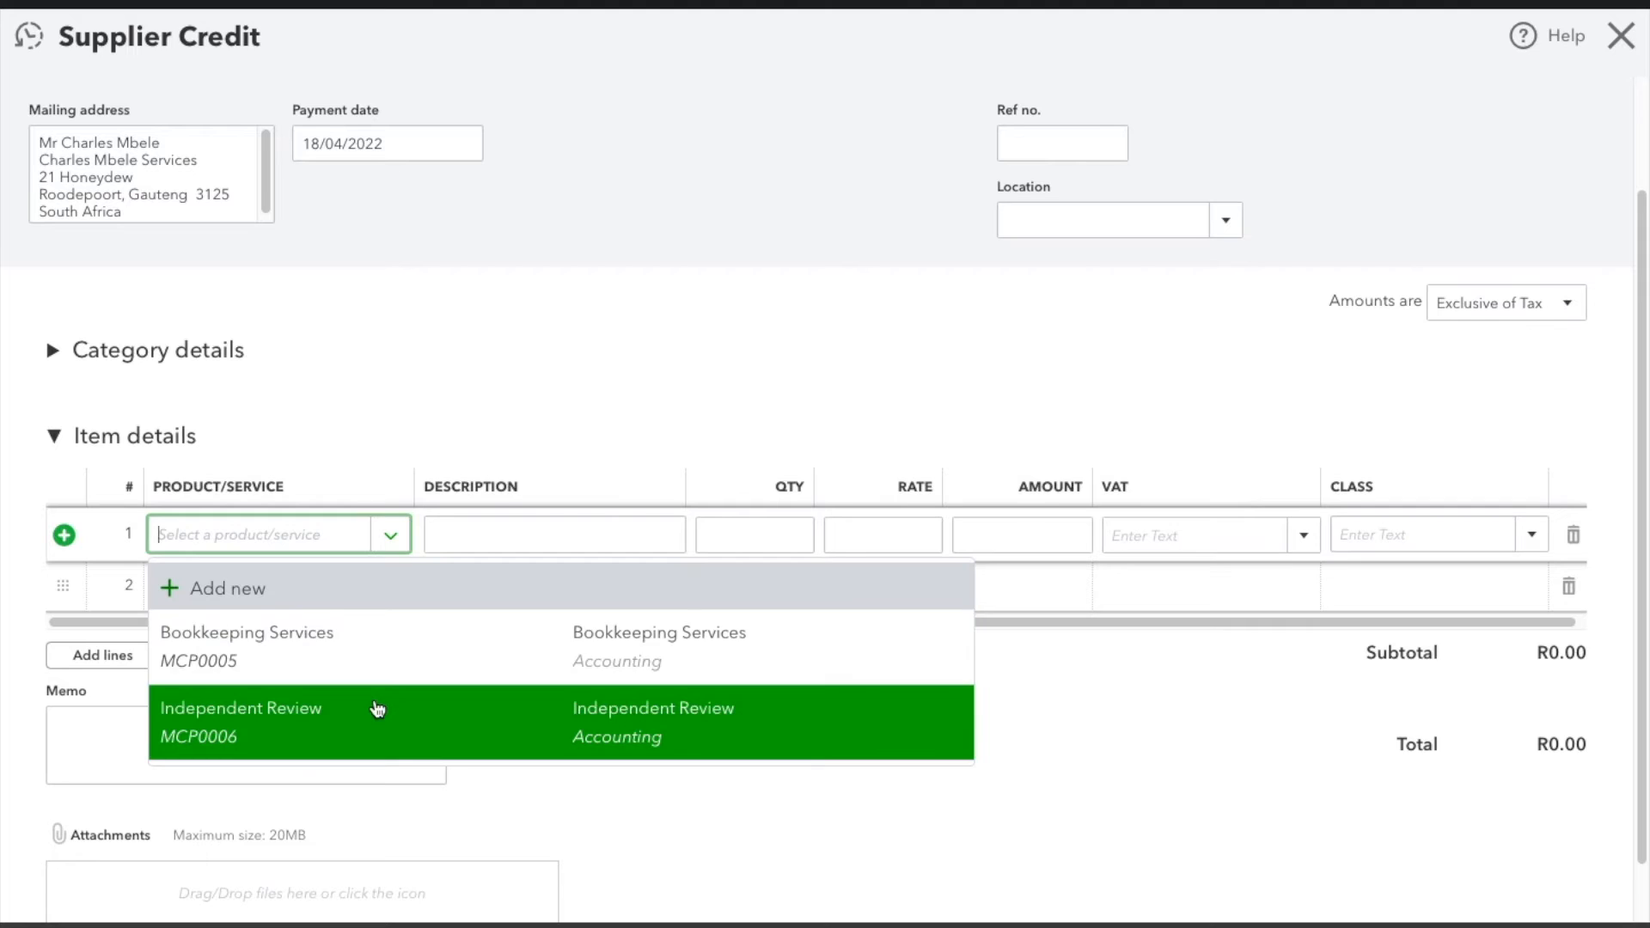
left_click(378, 709)
Extend the item line's description to "Independent Review - XVK Entertainment" and set its quantity to 3.
left_click(637, 560)
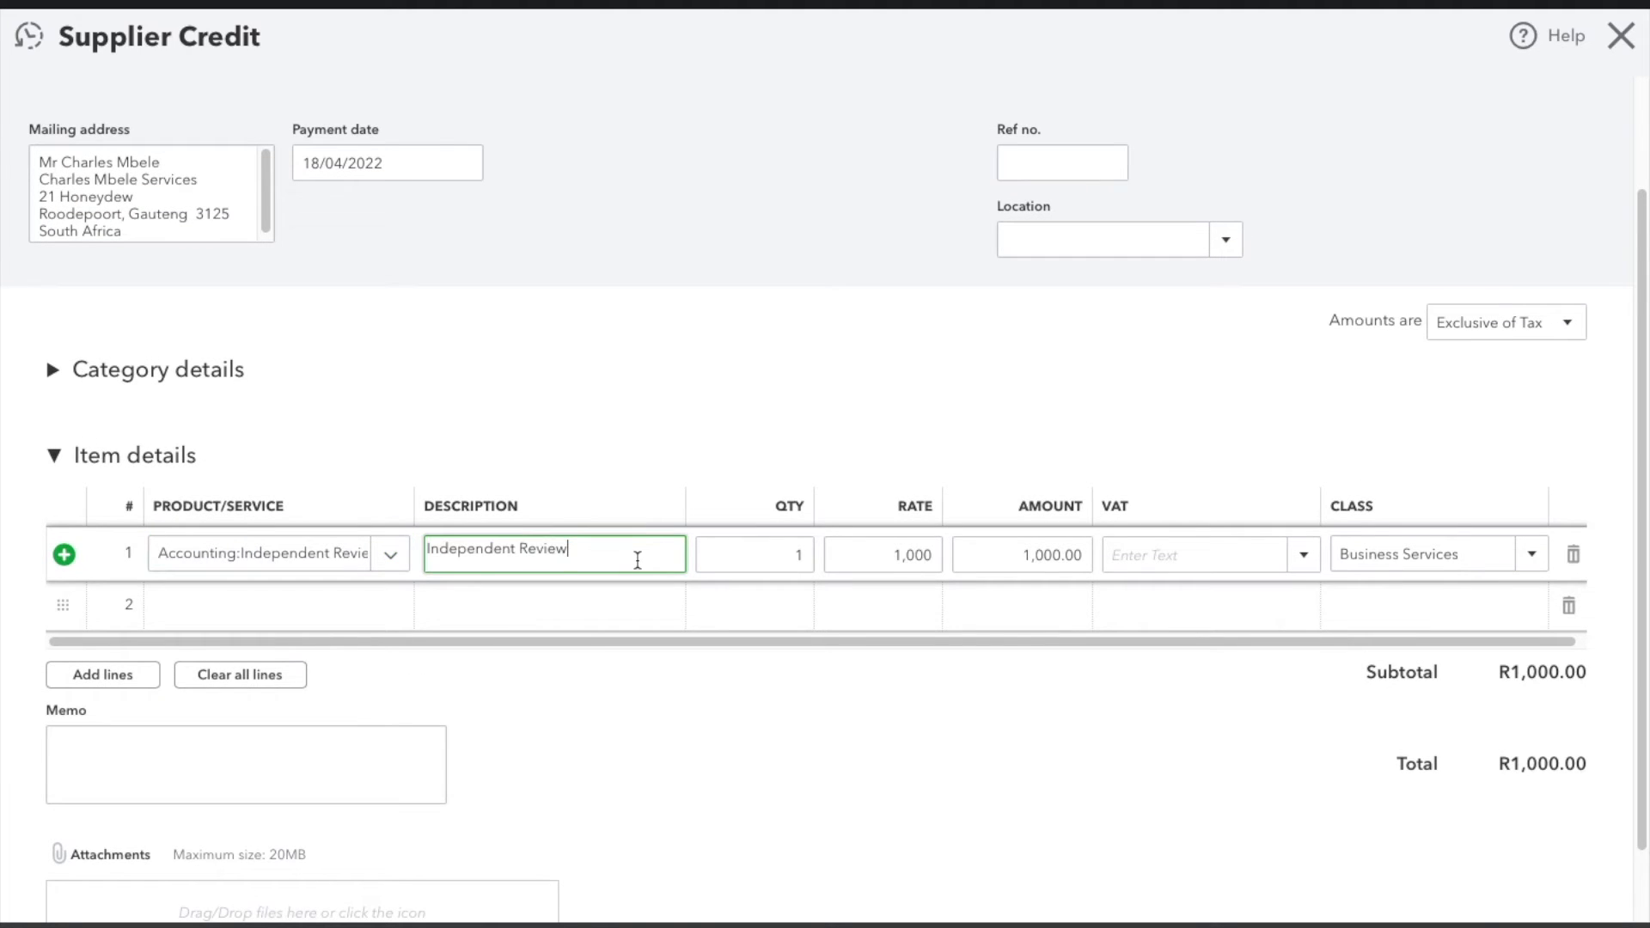
type("- XVK Entertainment")
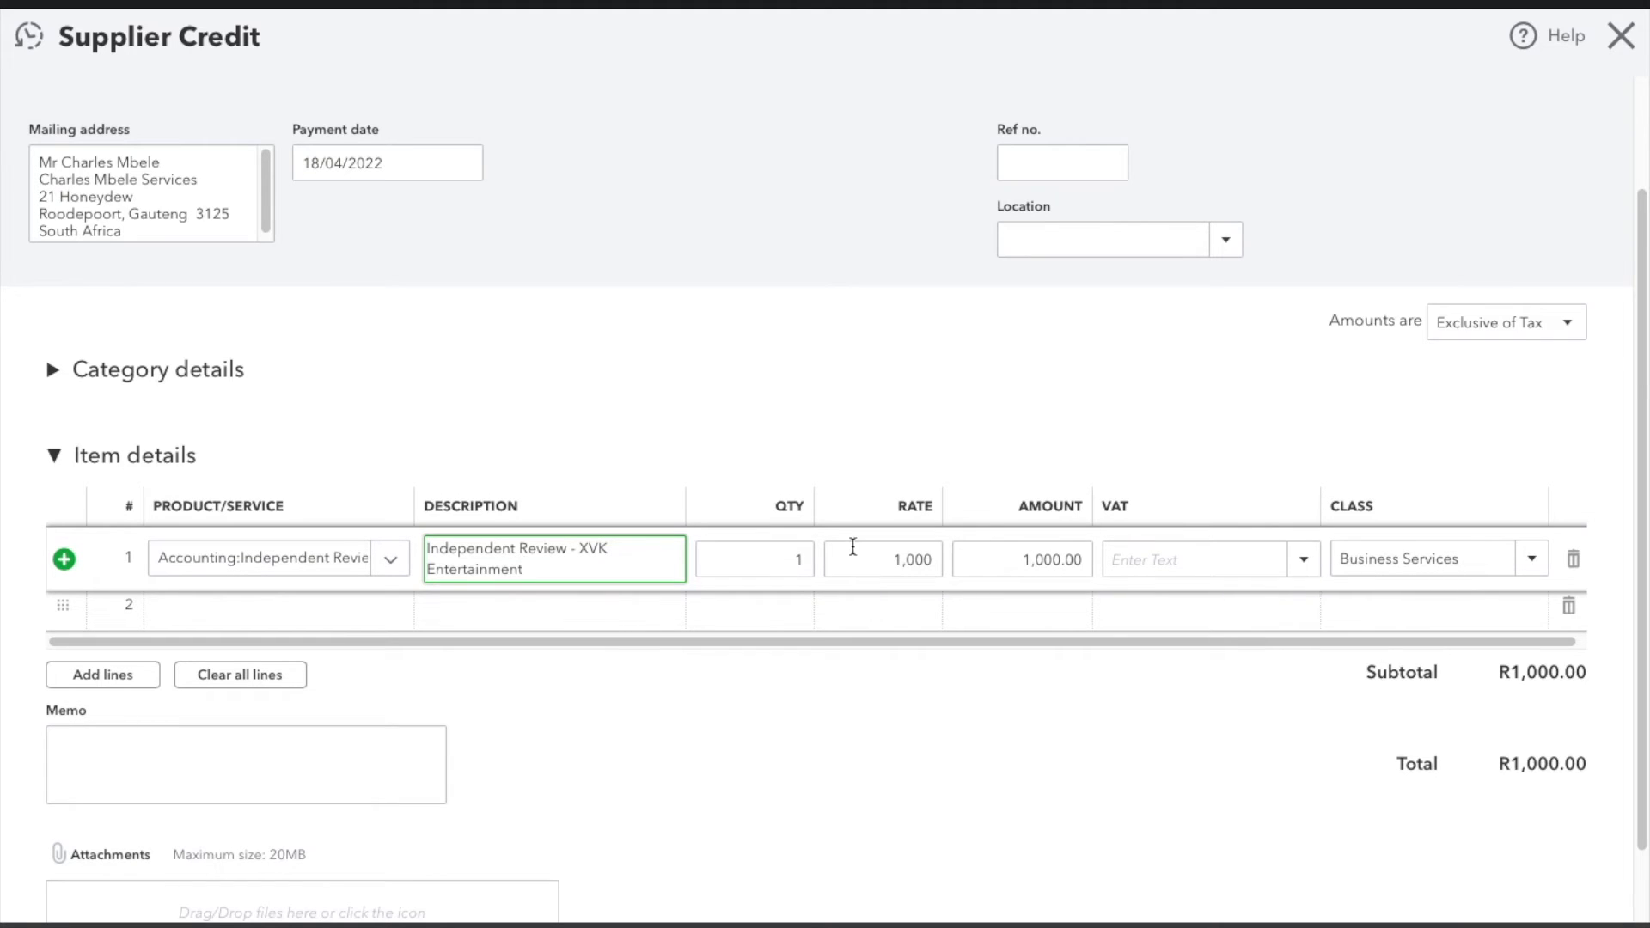
left_click(779, 560)
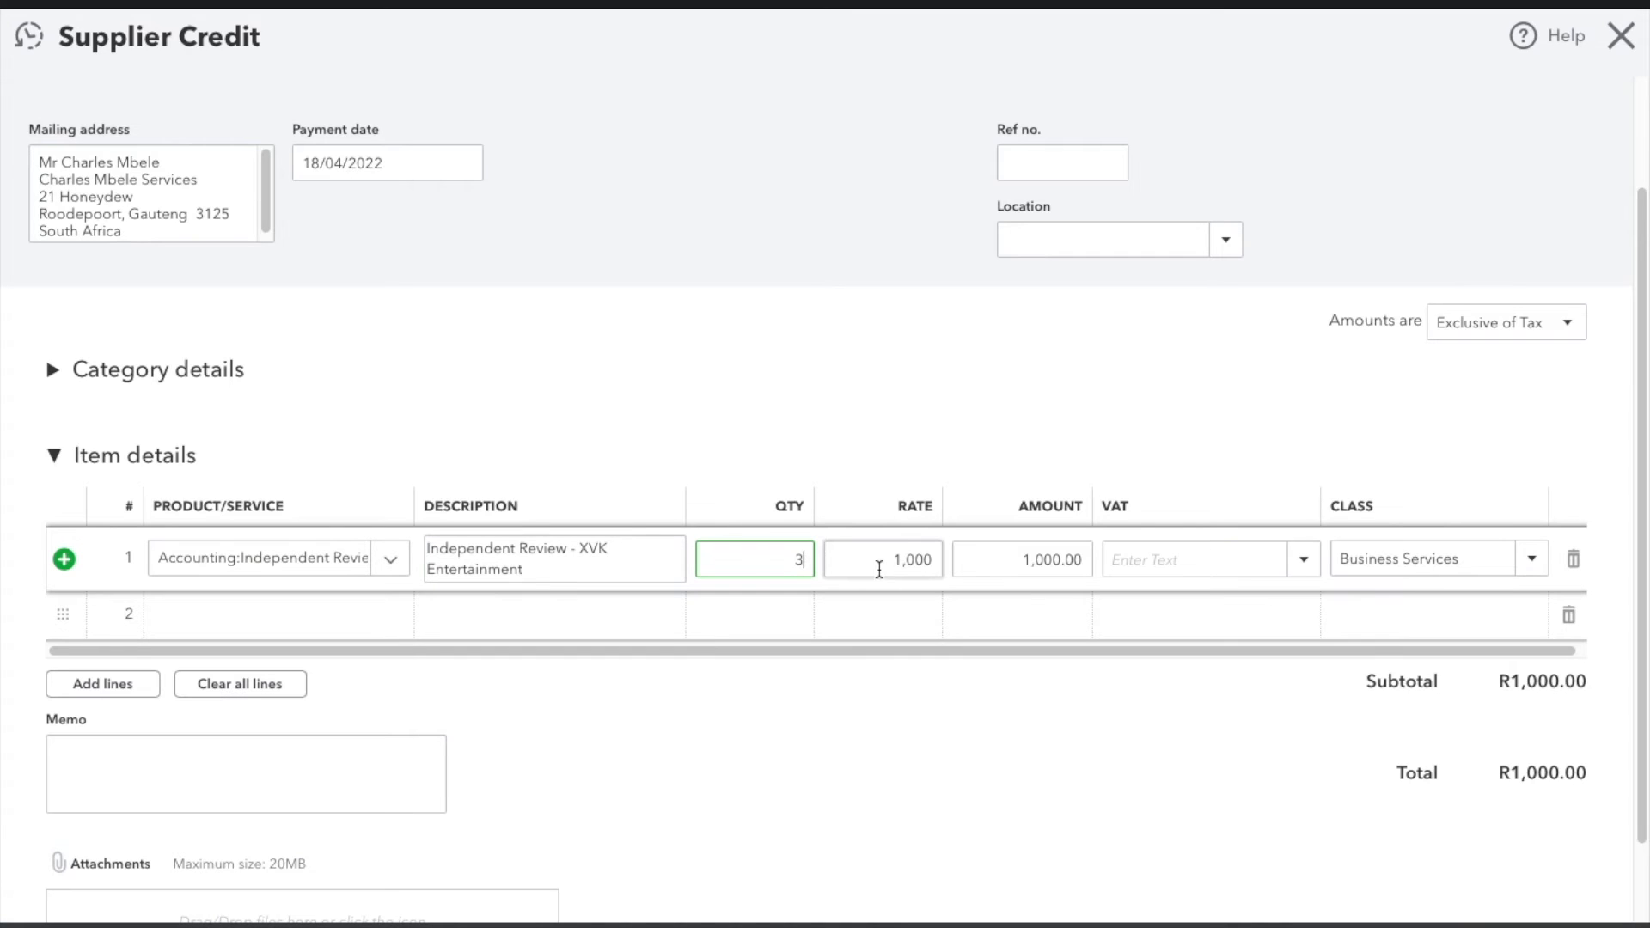
left_click(879, 570)
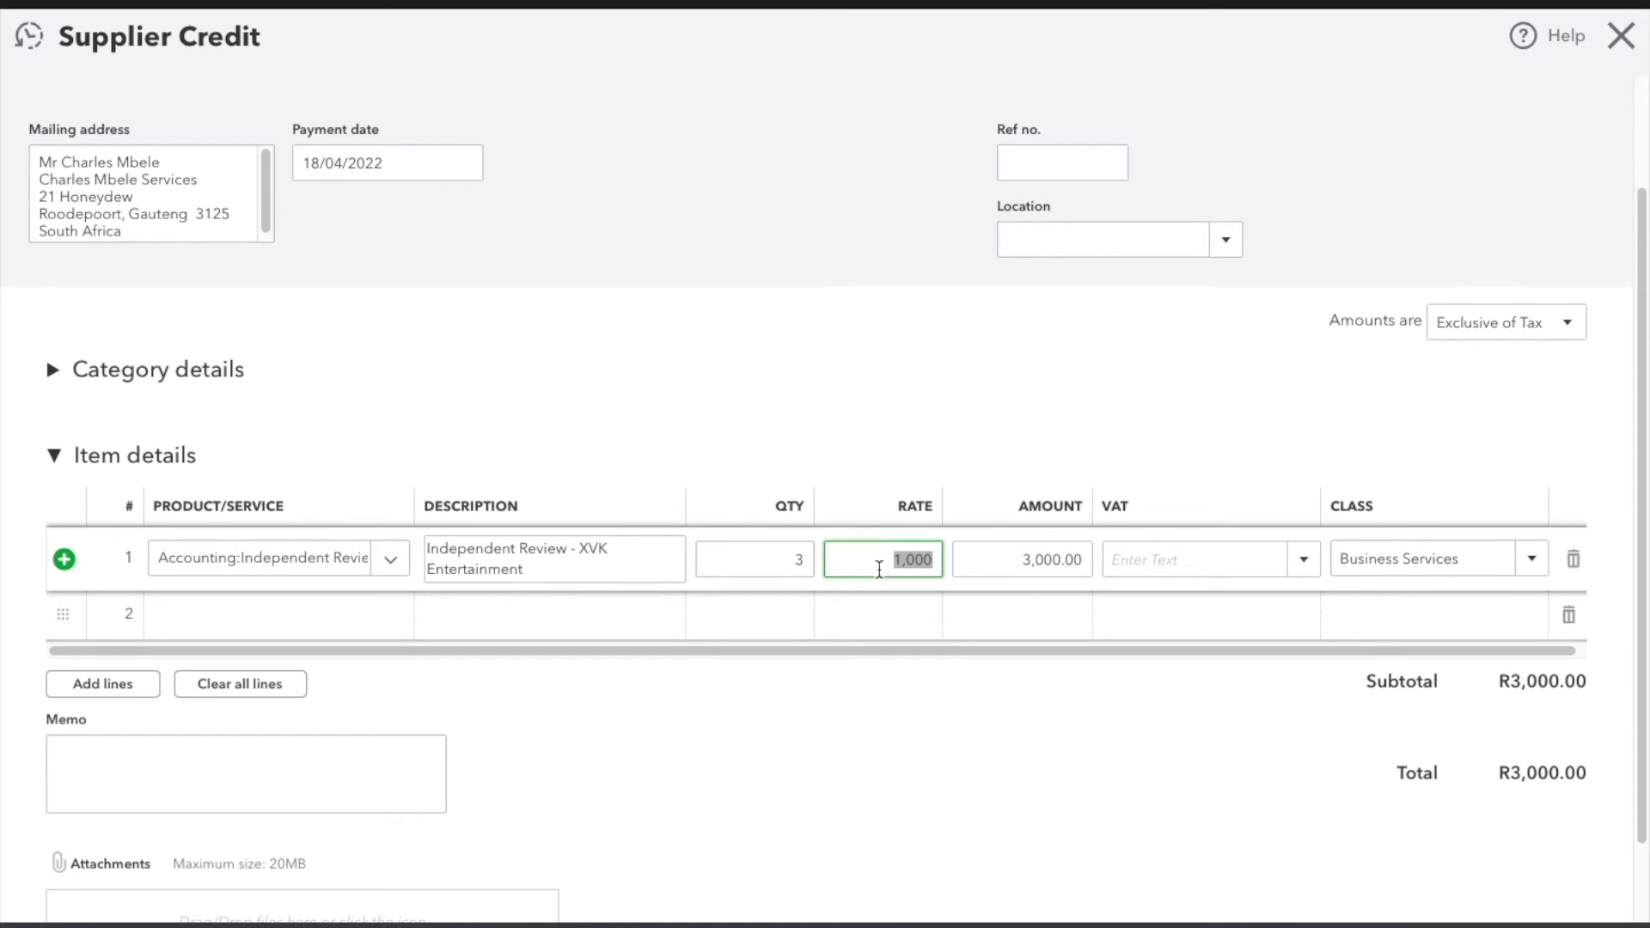
scroll(876, 737, "down", 1)
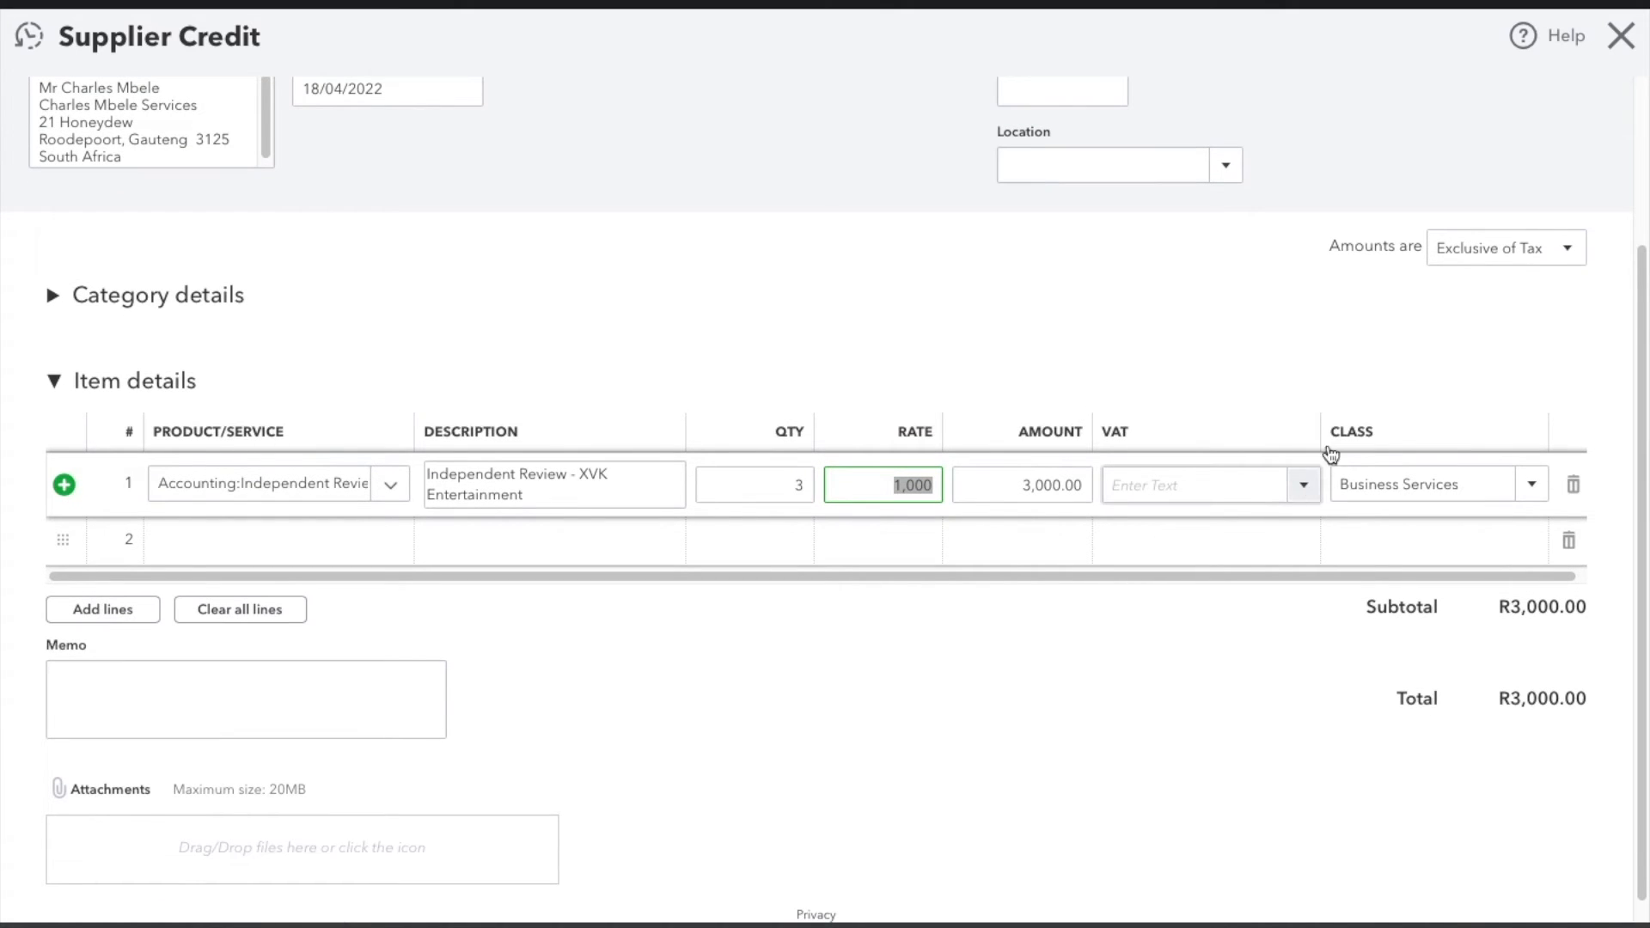
Set the Independent Review line's VAT to Standard (15%) and save the supplier credit.
left_click(1304, 485)
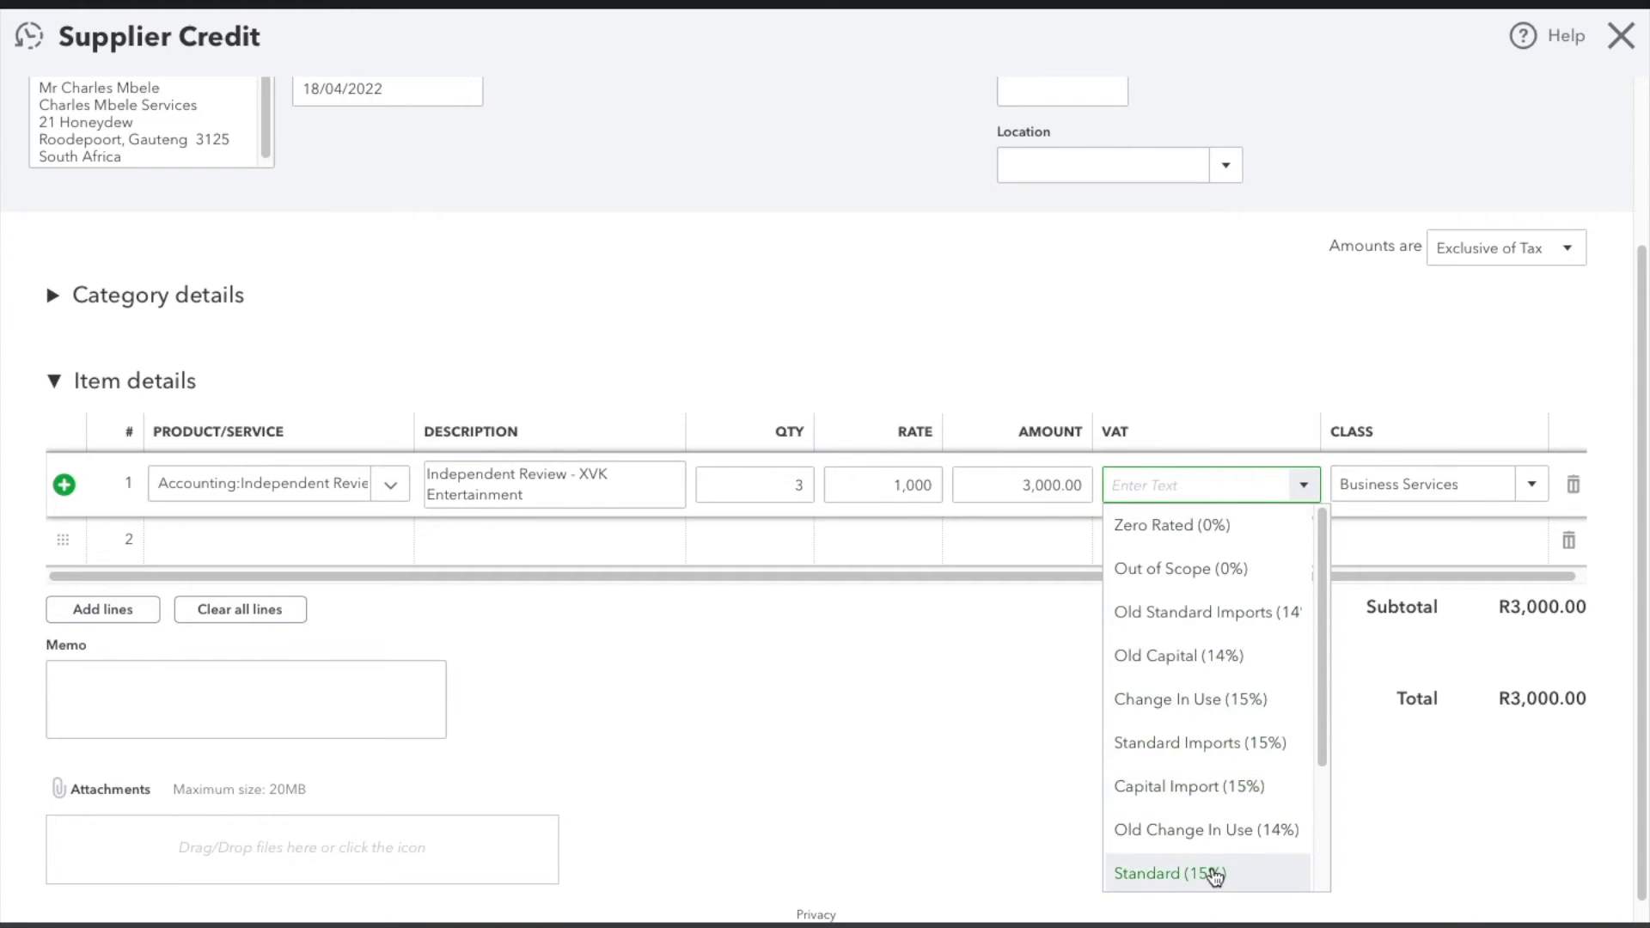
left_click(1215, 875)
left_click(1172, 729)
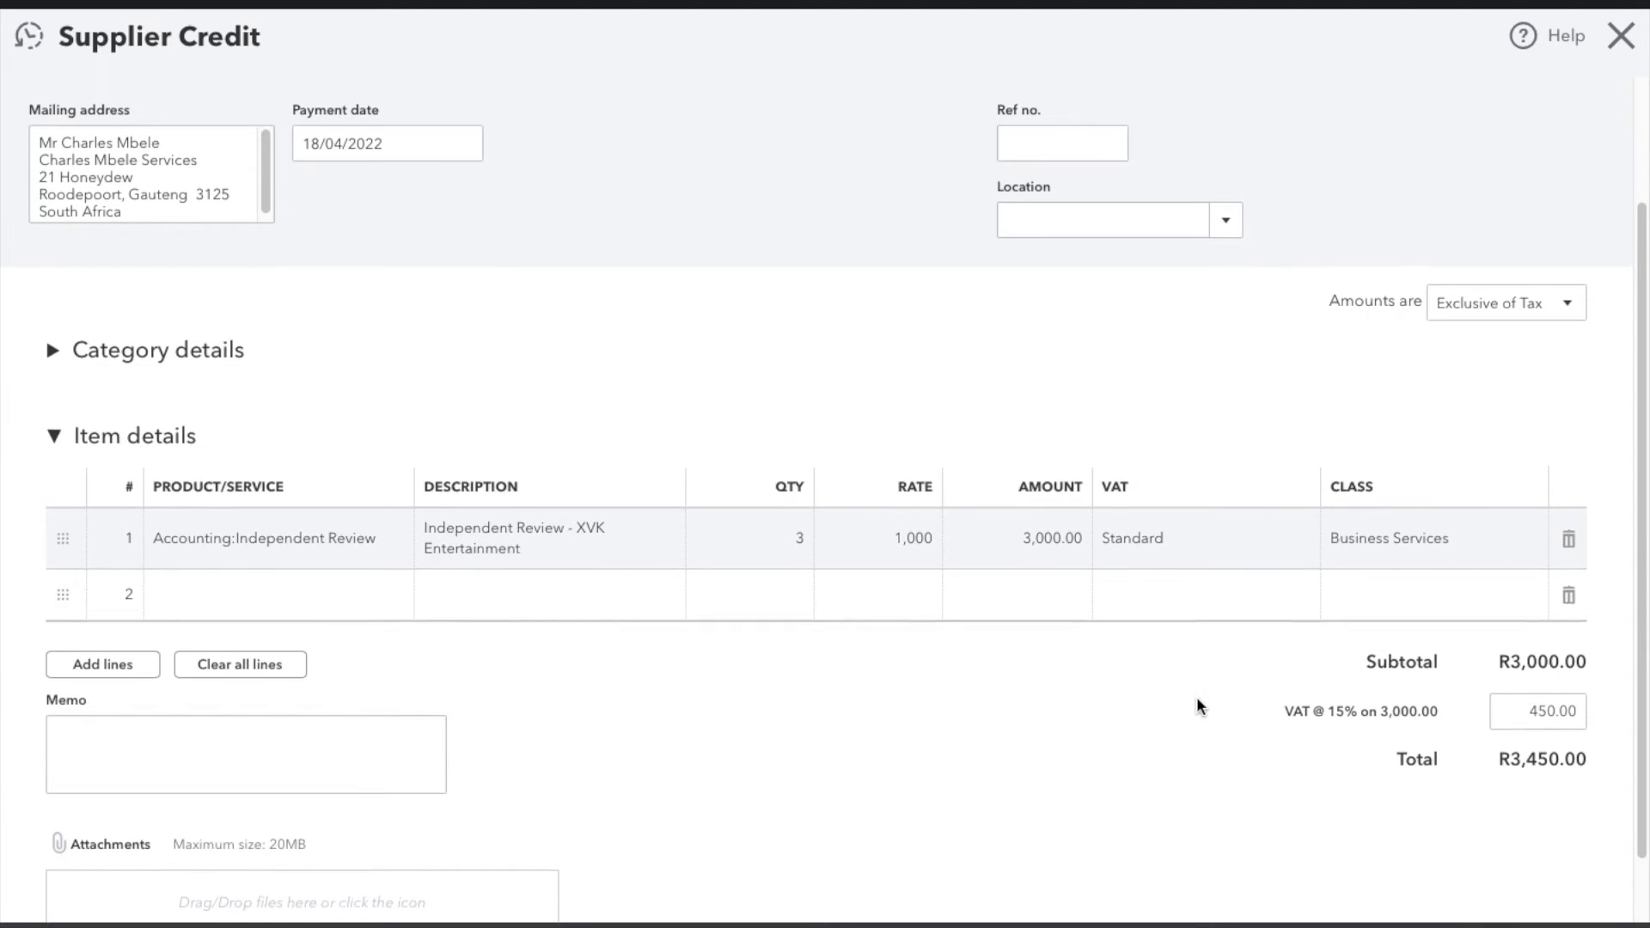
scroll(1197, 700, "down", 1)
scroll(1199, 705, "up", 3)
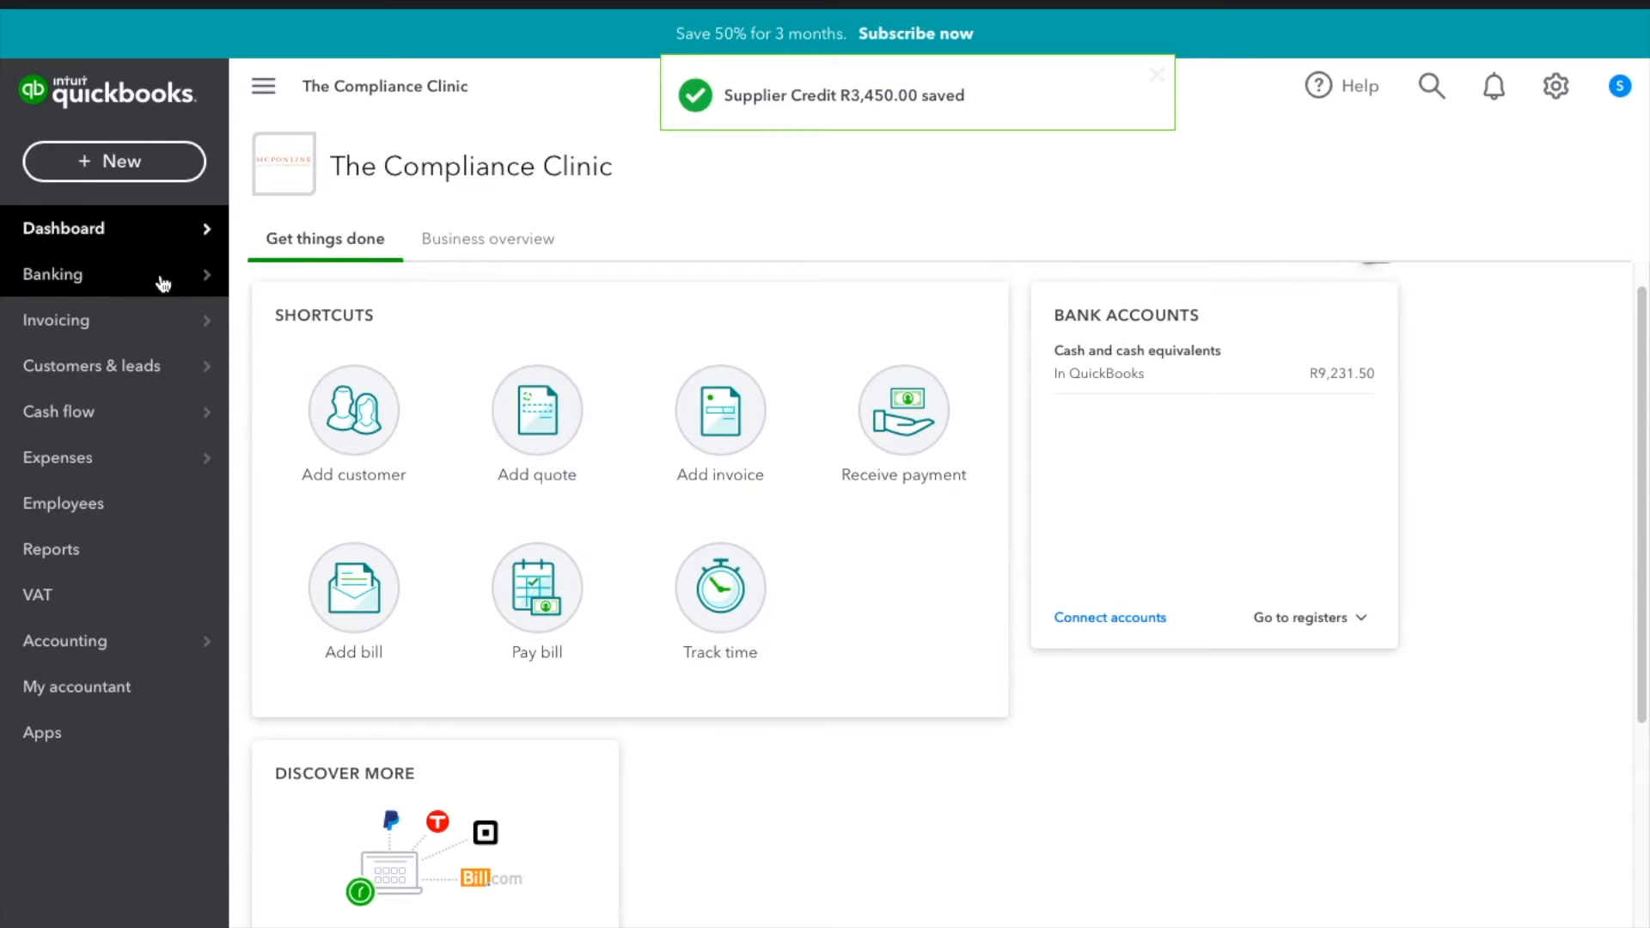
Start another supplier credit from the expense transactions with J.J The Consultant as supplier.
mouse_move(131, 331)
mouse_move(210, 457)
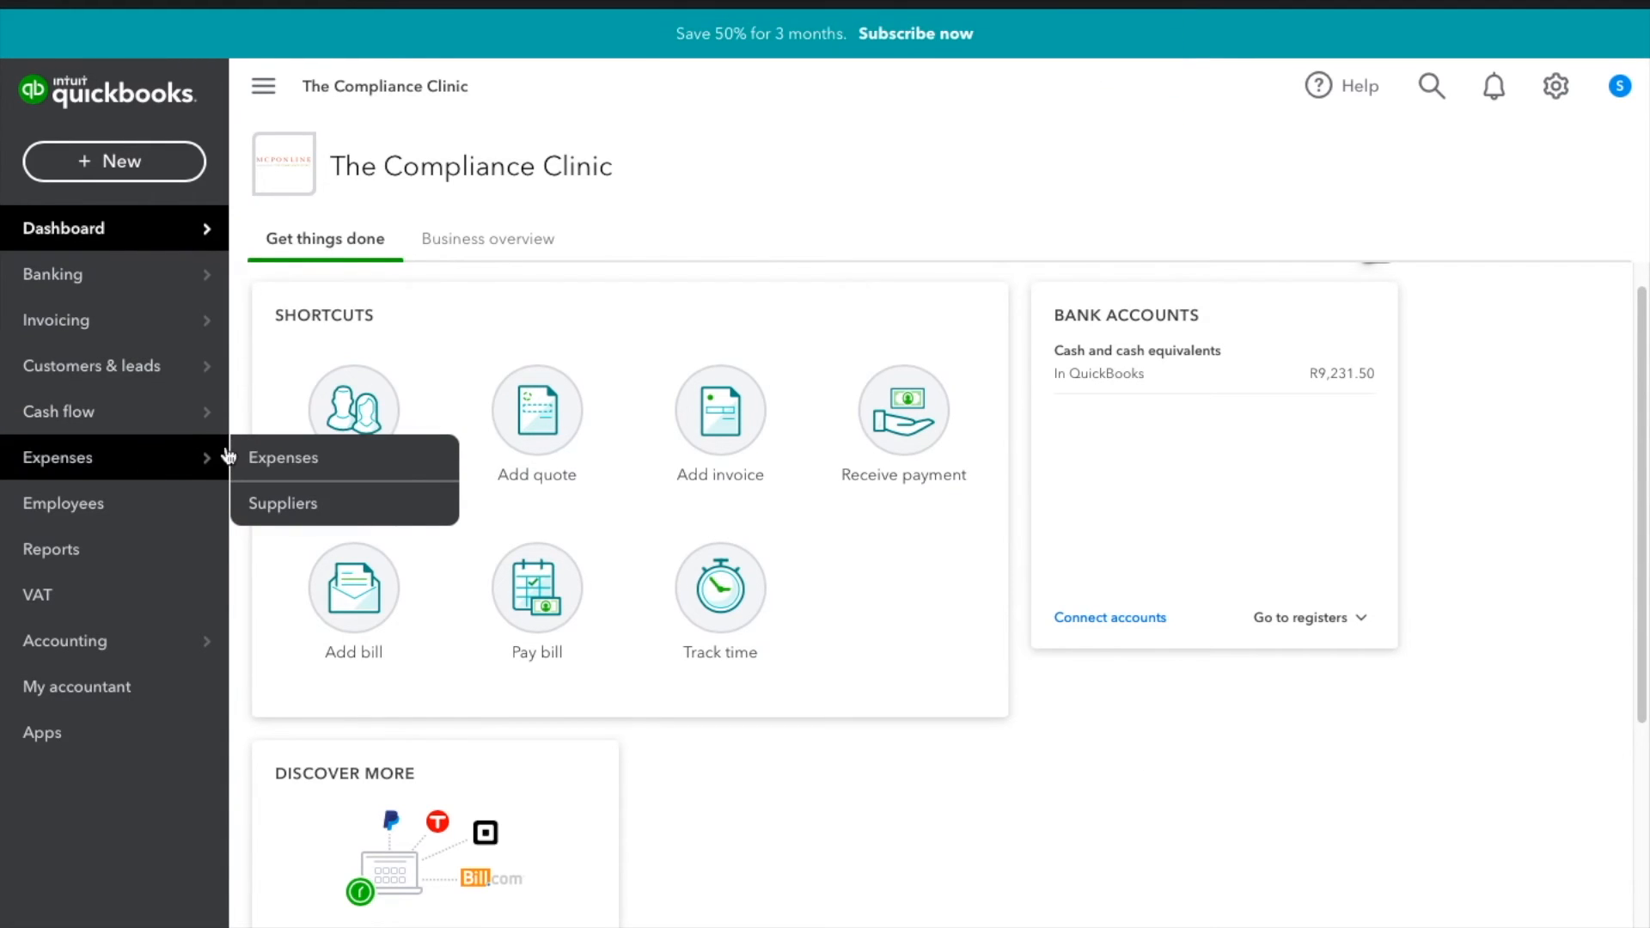
left_click(273, 458)
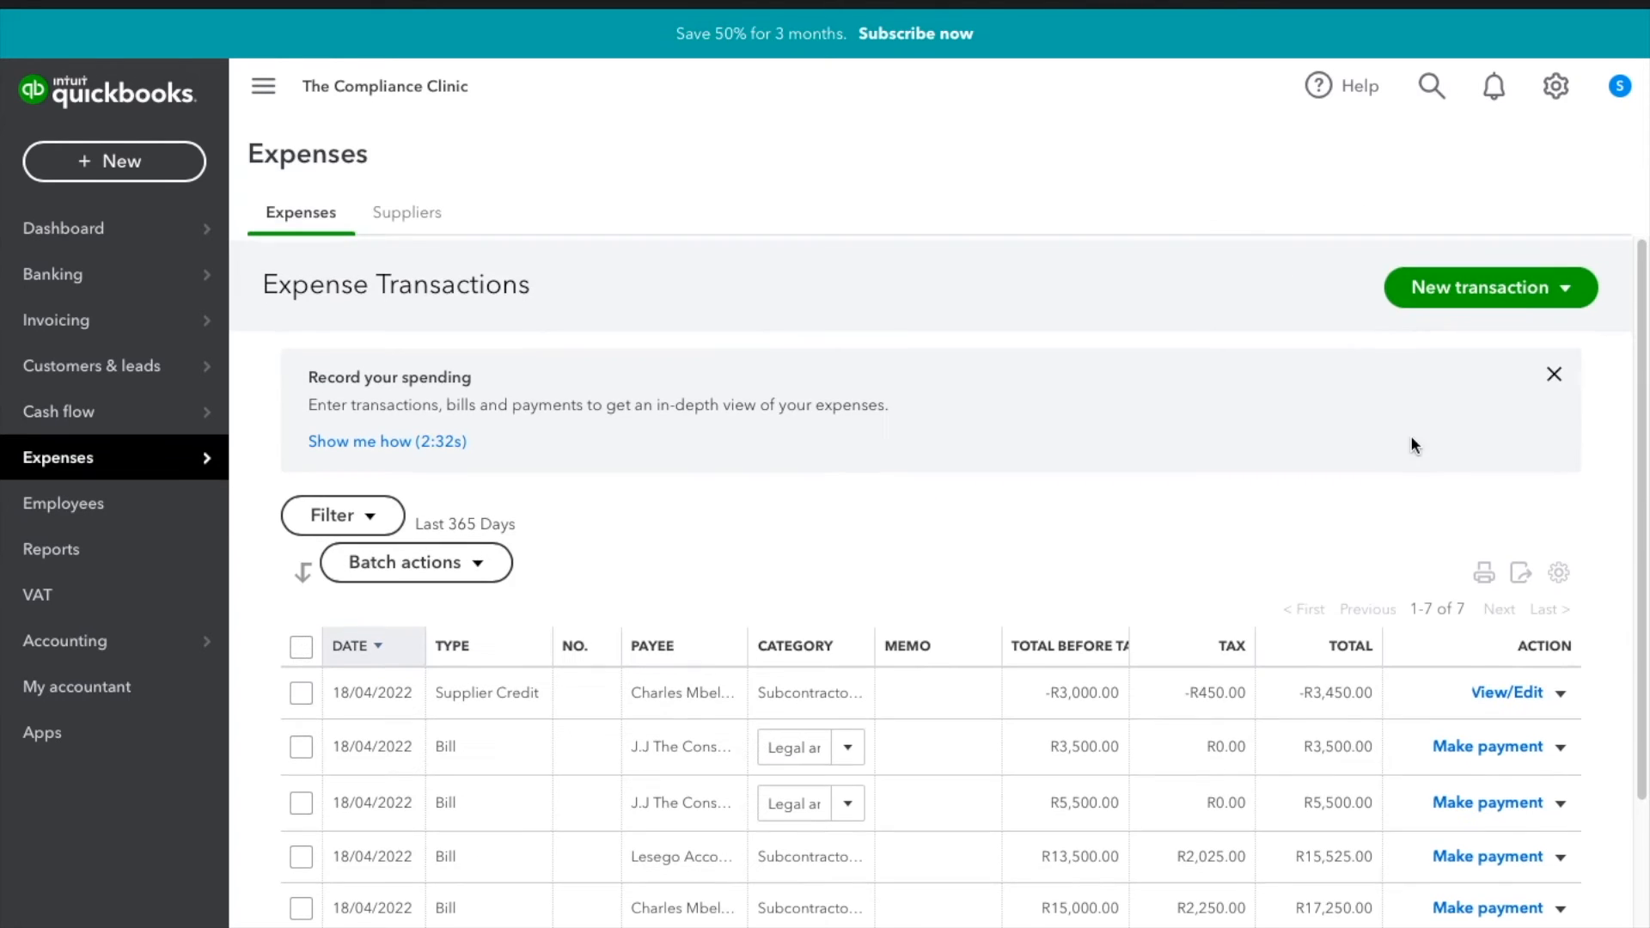
left_click(1557, 287)
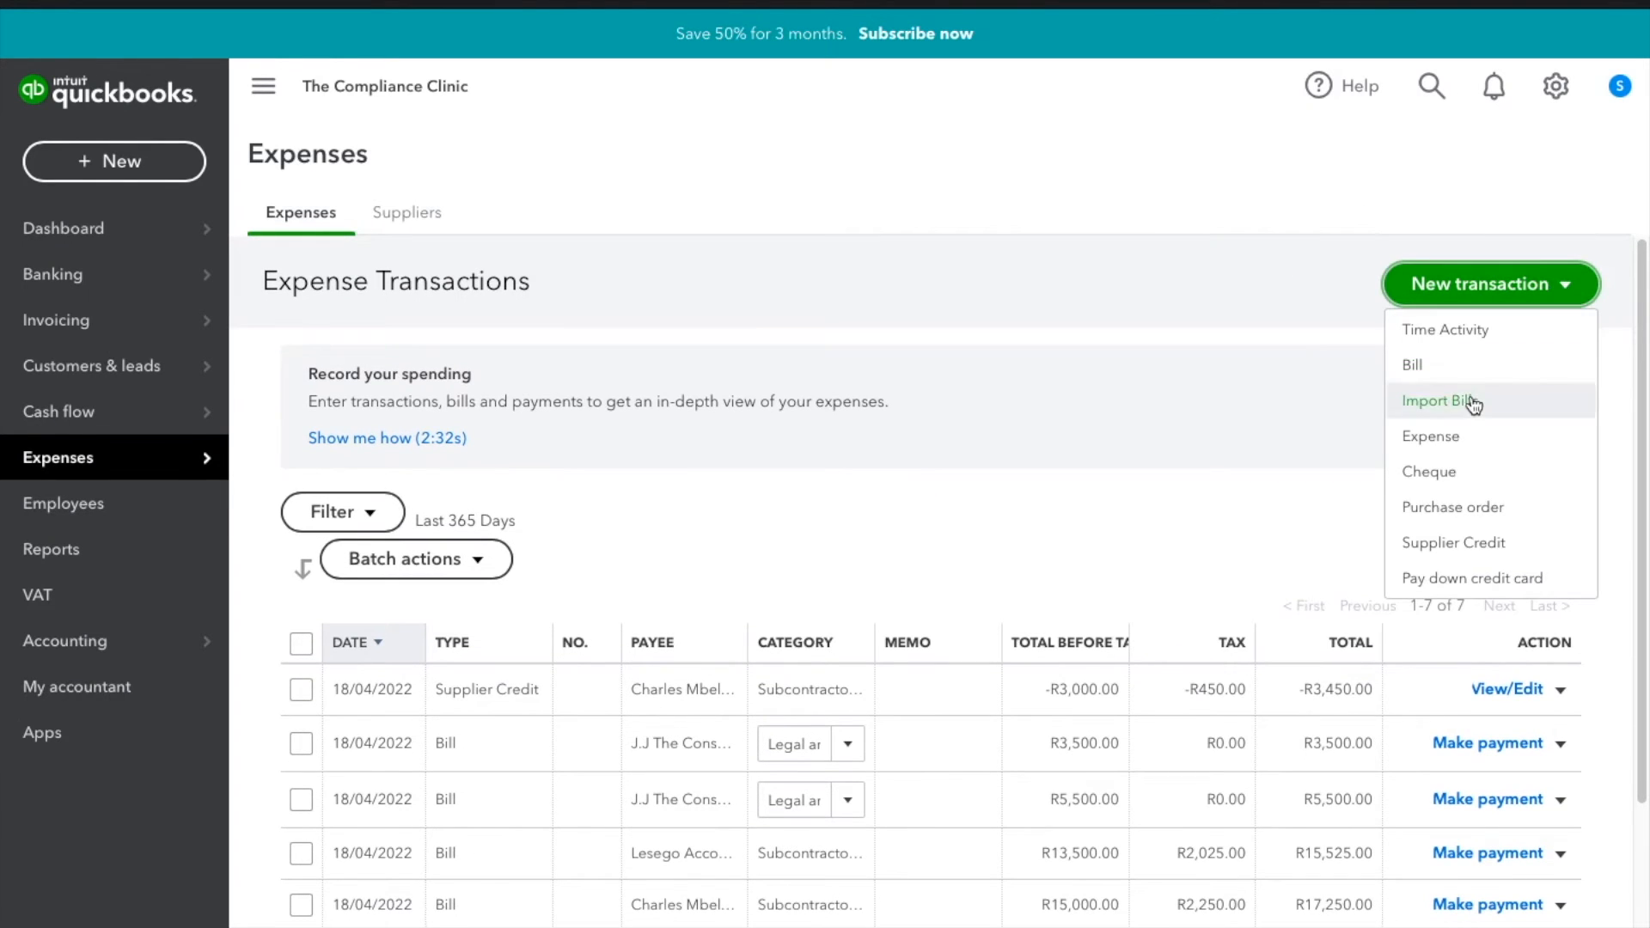
left_click(1475, 554)
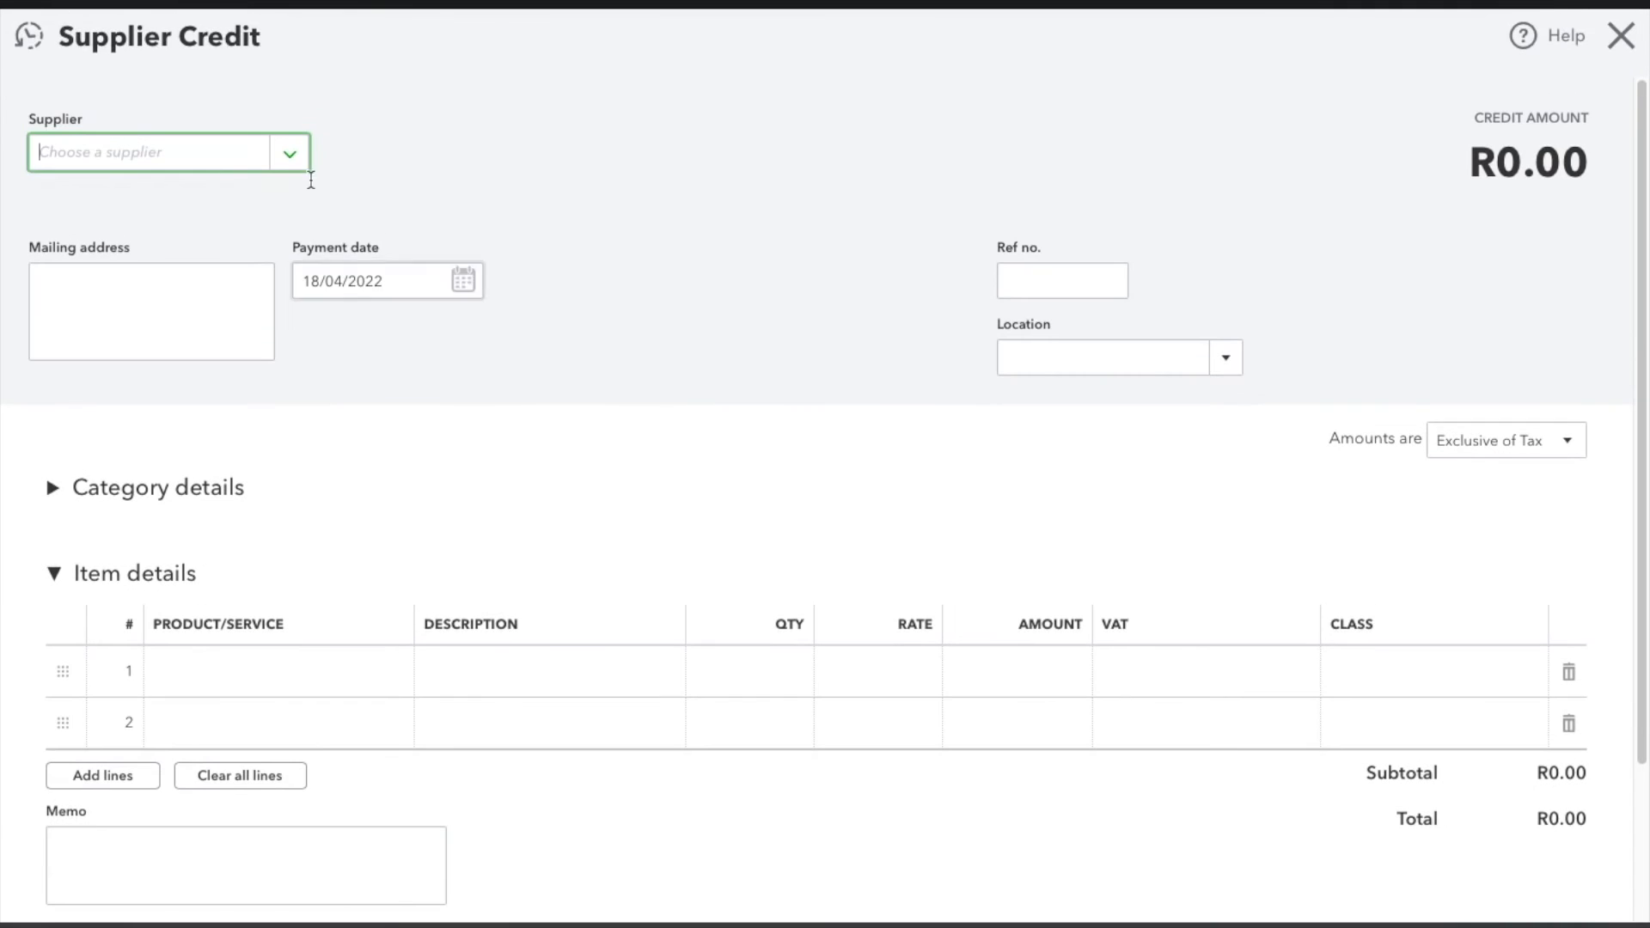
left_click(292, 155)
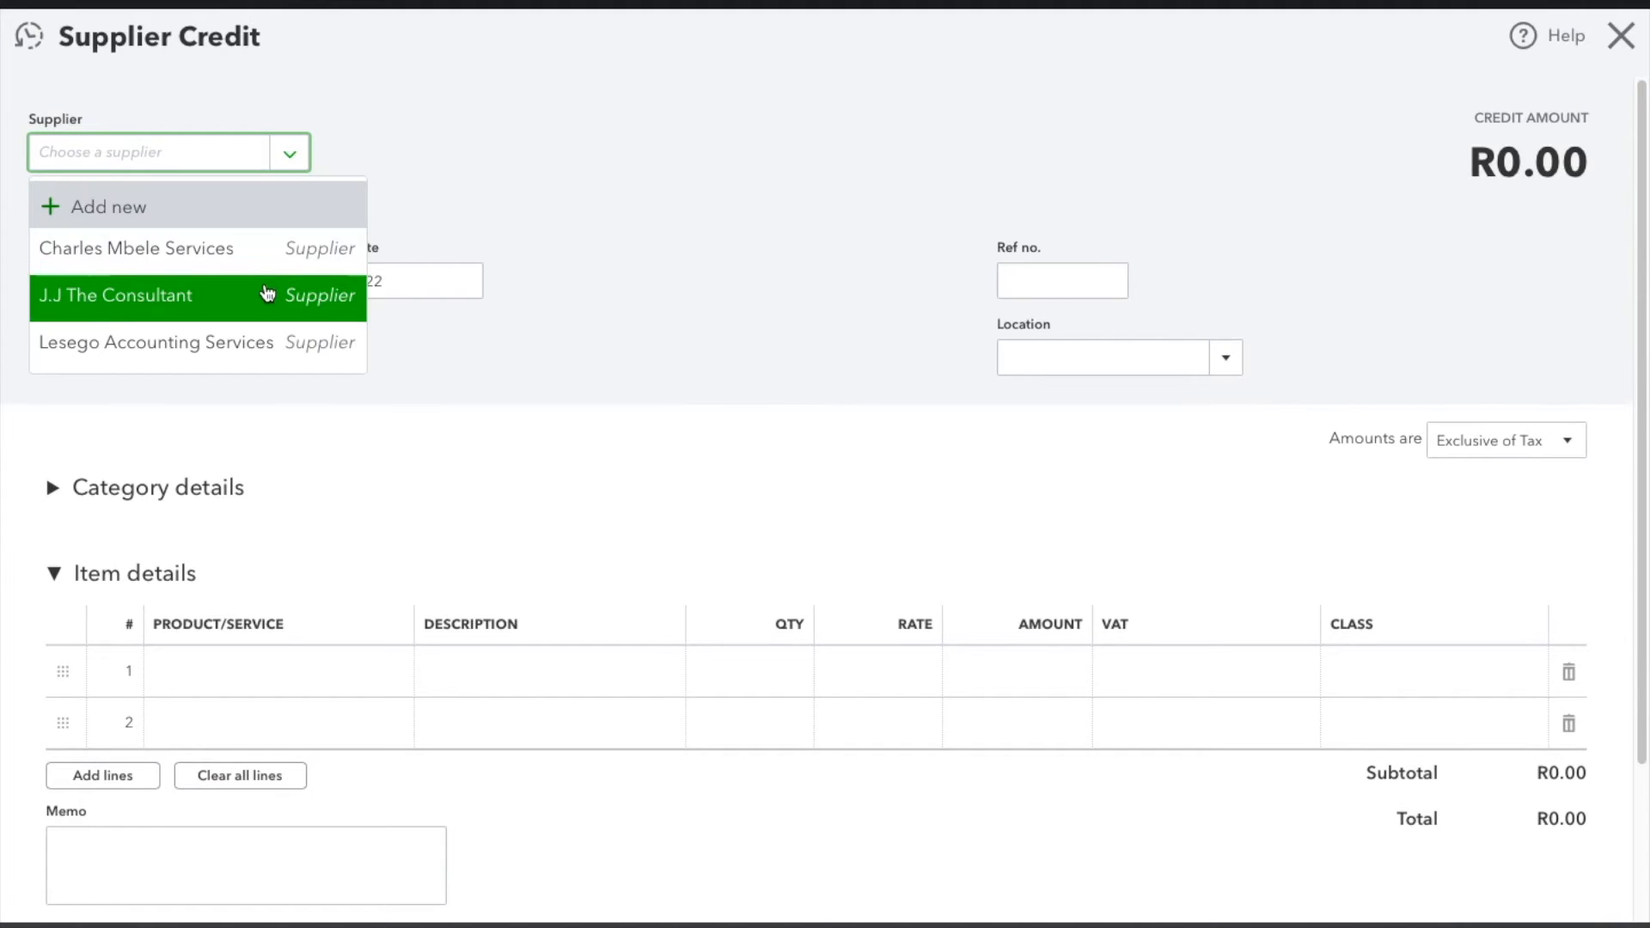
left_click(267, 294)
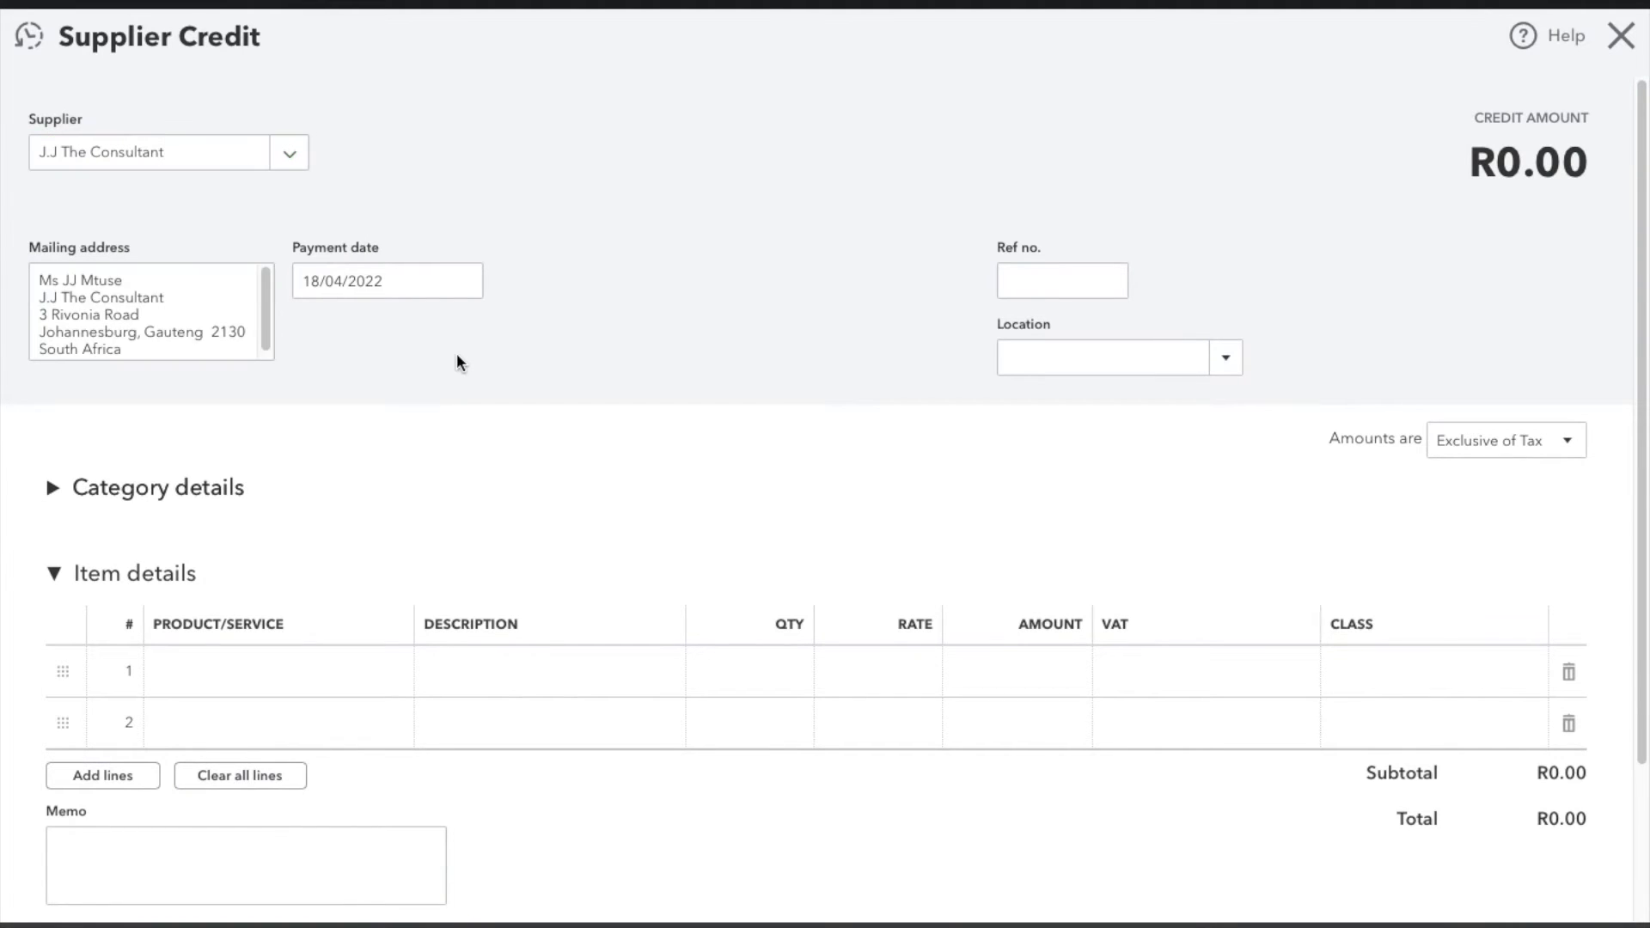
scroll(456, 352, "down", 3)
left_click(400, 479)
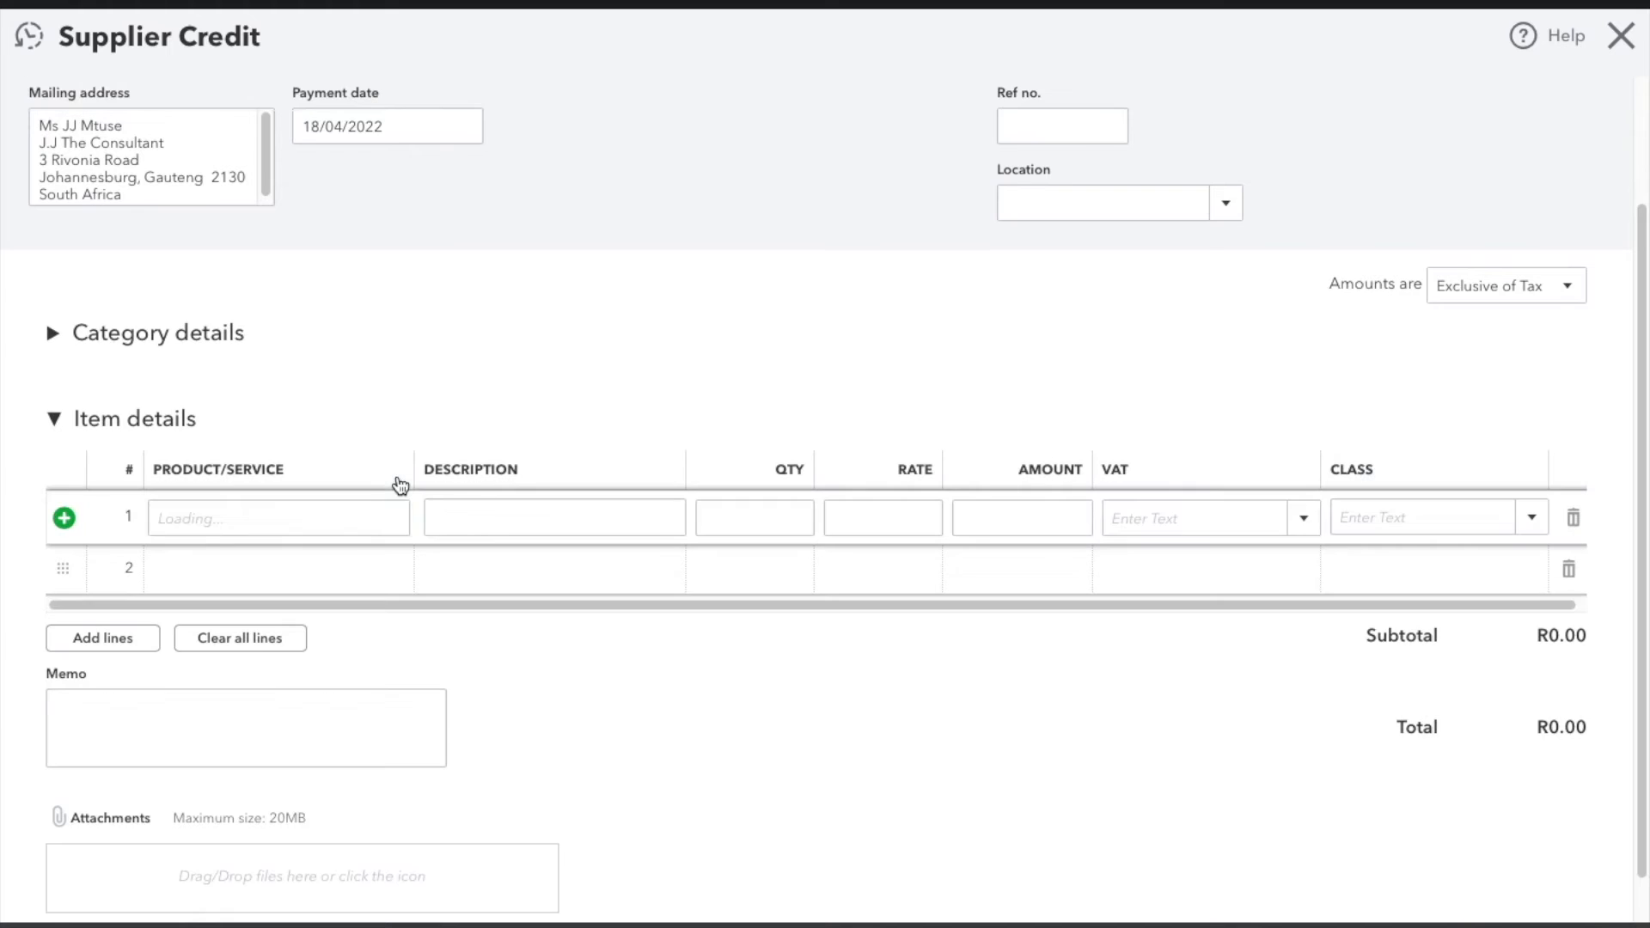
left_click(394, 521)
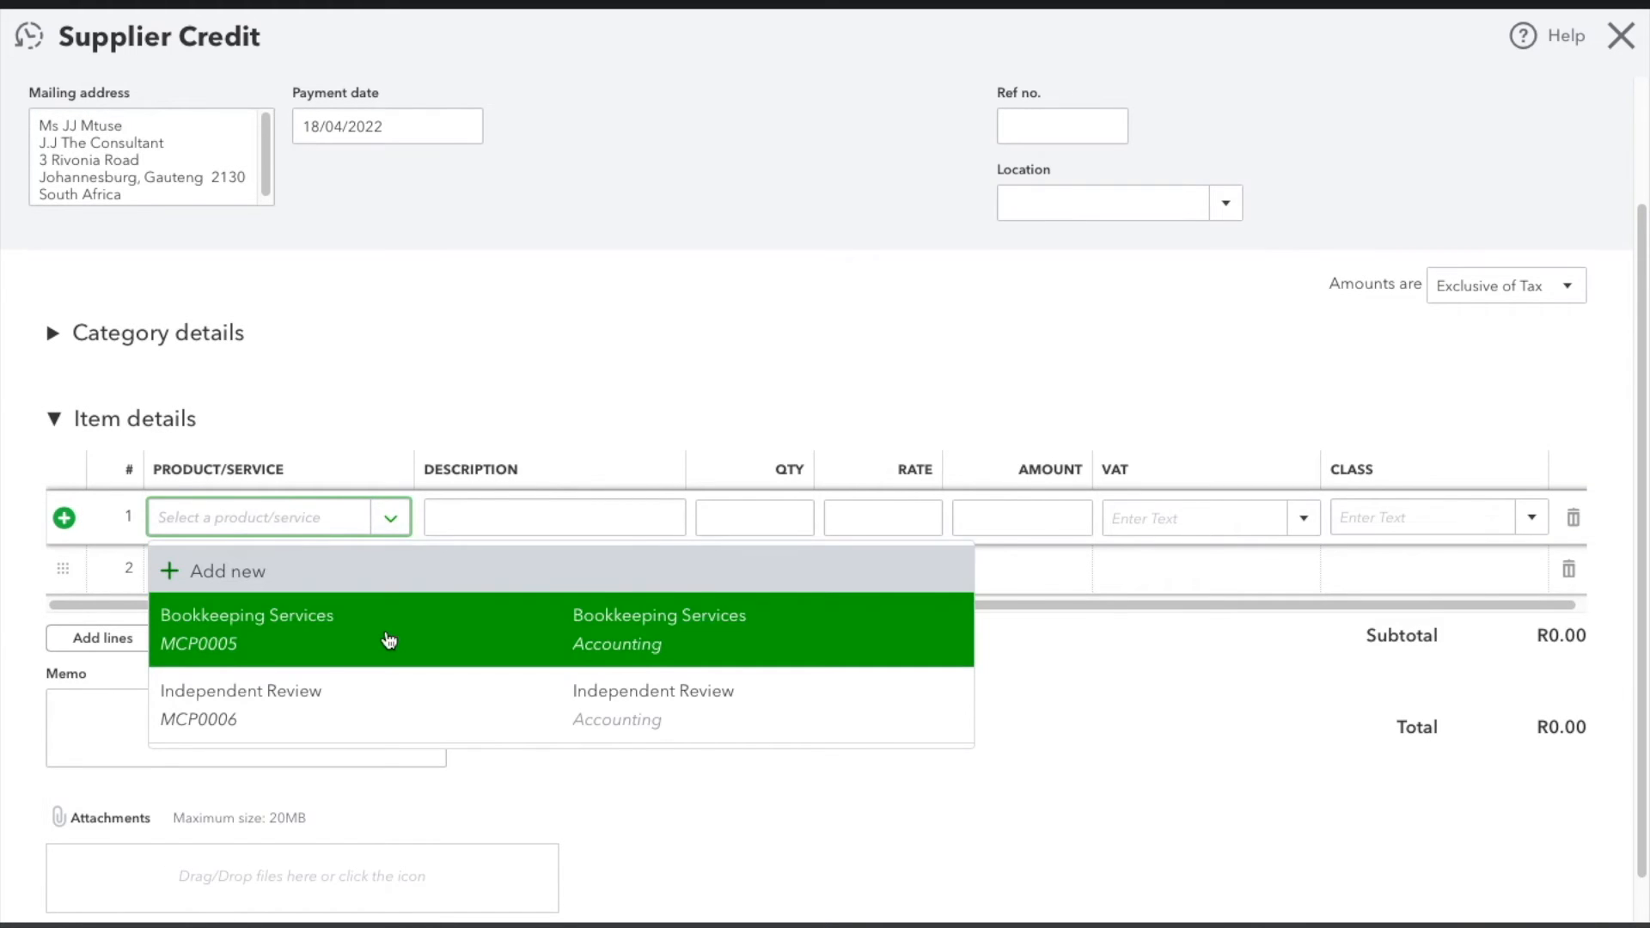
Collapse the item details, expand the category details and choose Legal and professional fees as the first line's category.
left_click(167, 420)
left_click(68, 495)
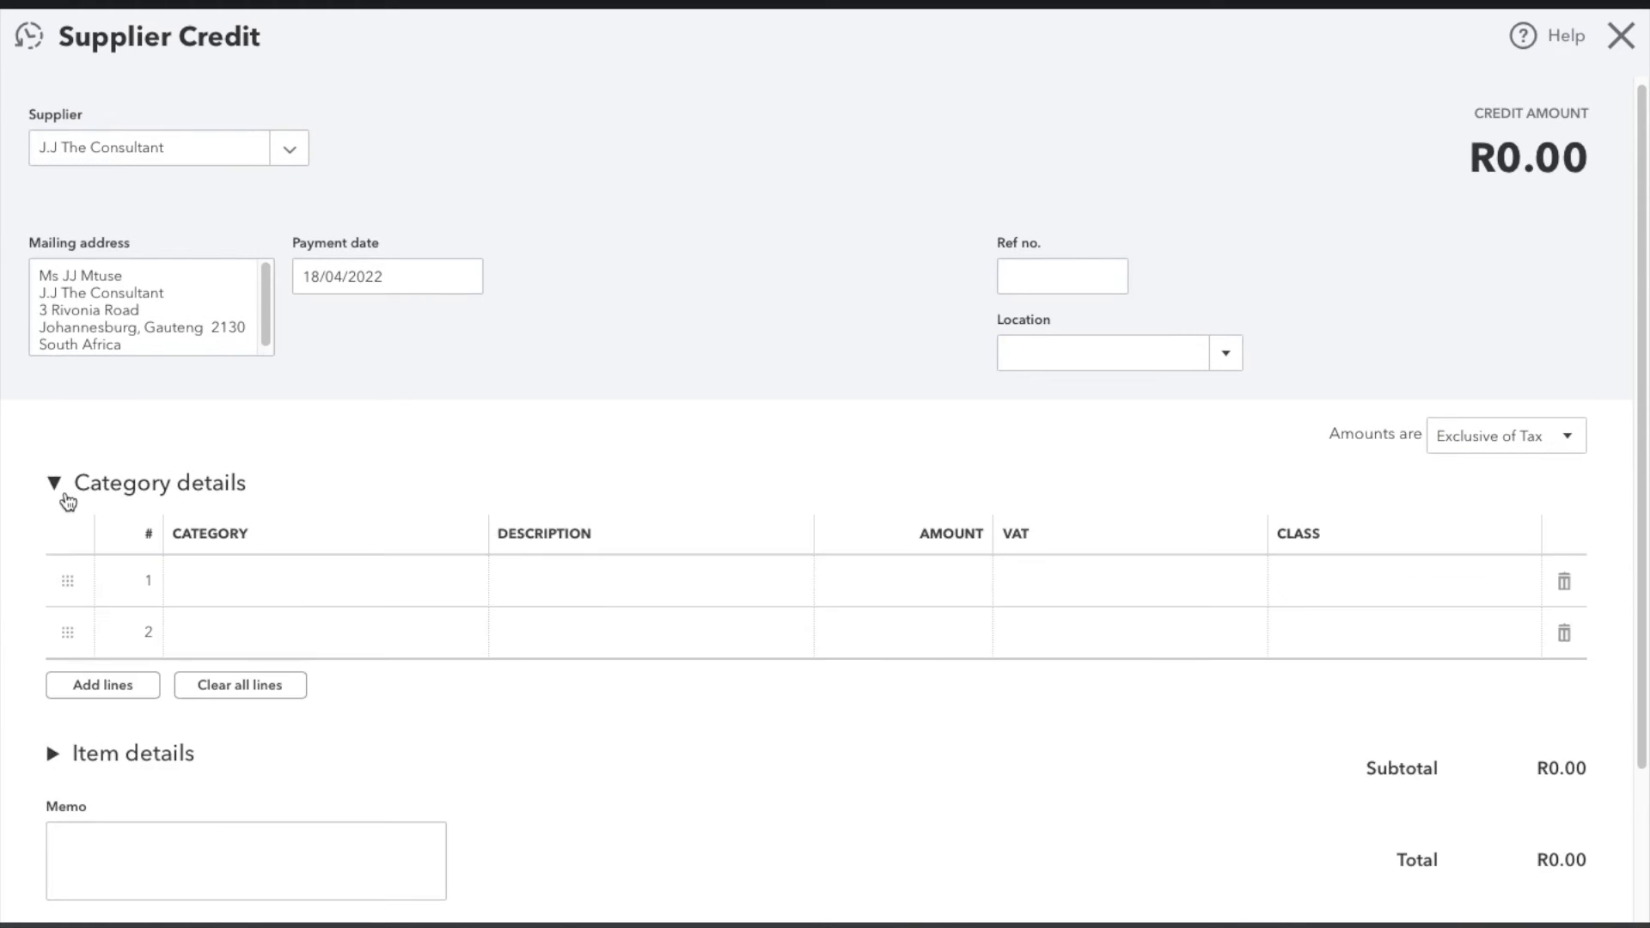
left_click(378, 567)
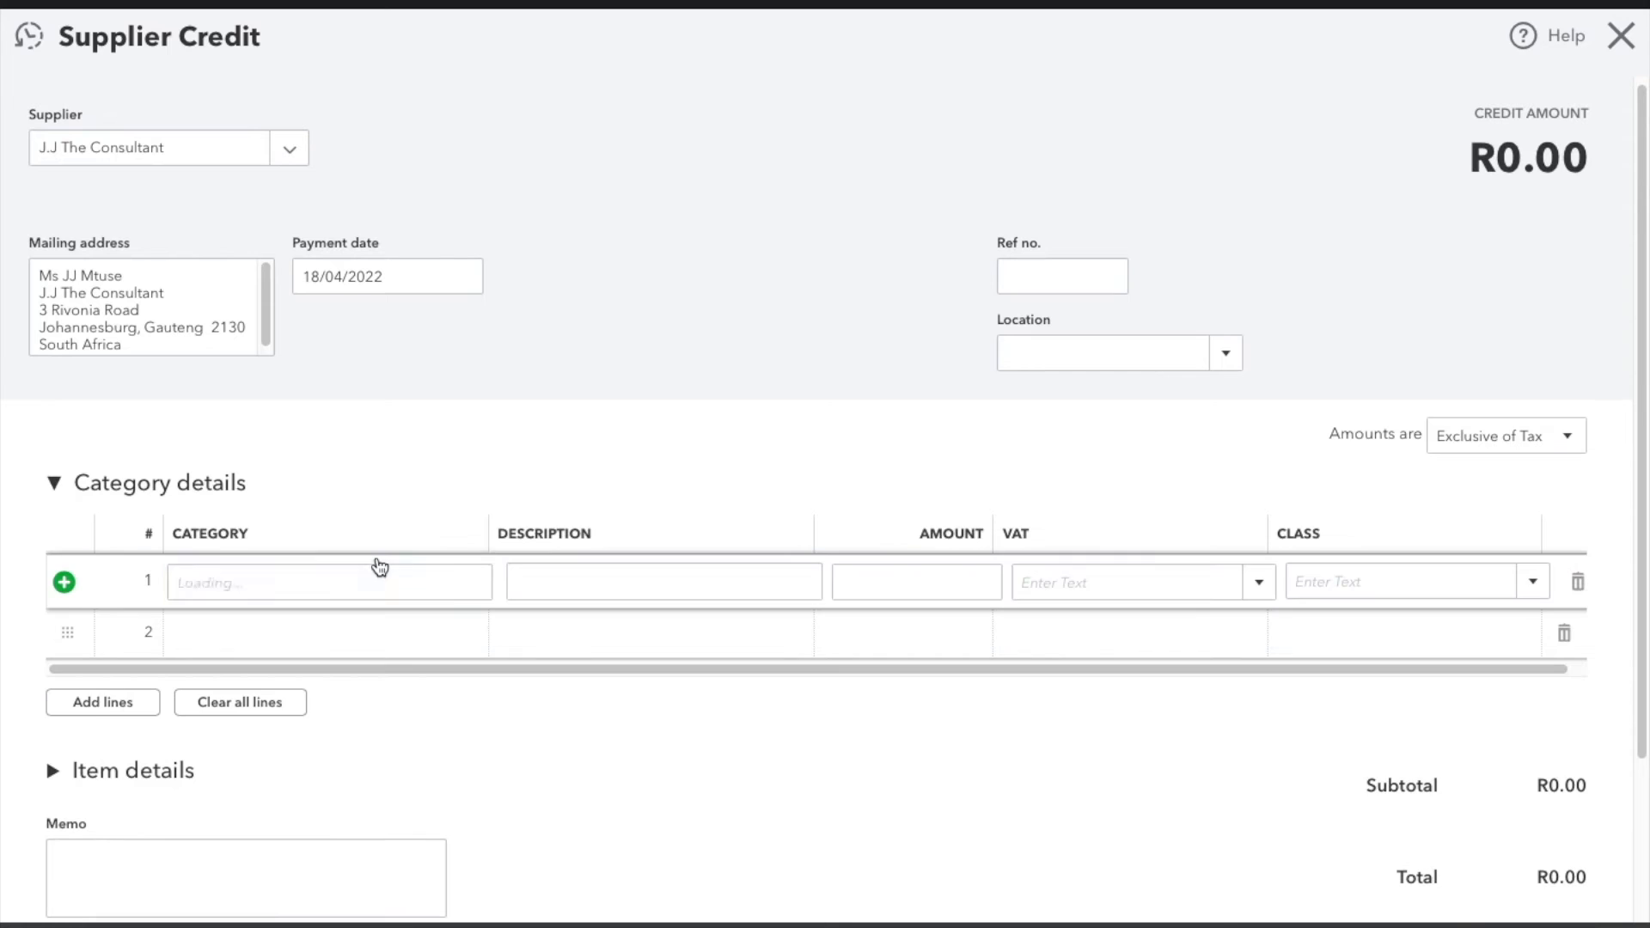
left_click(471, 582)
scroll(460, 695, "down", 8)
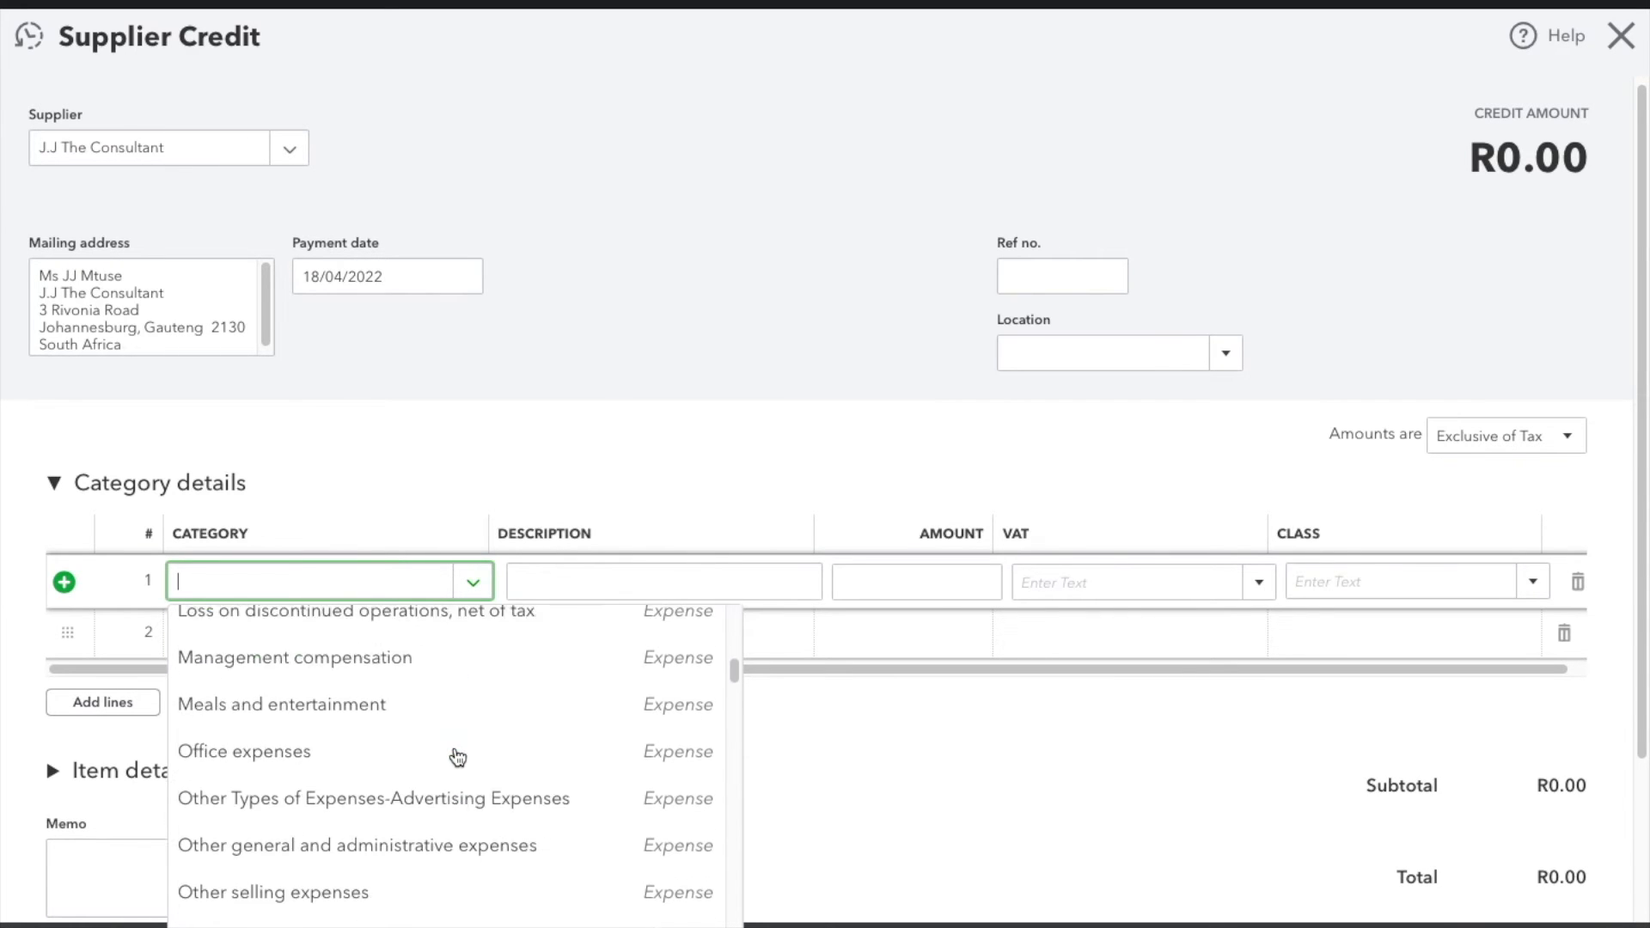
scroll(456, 753, "up", 3)
scroll(457, 756, "up", 1)
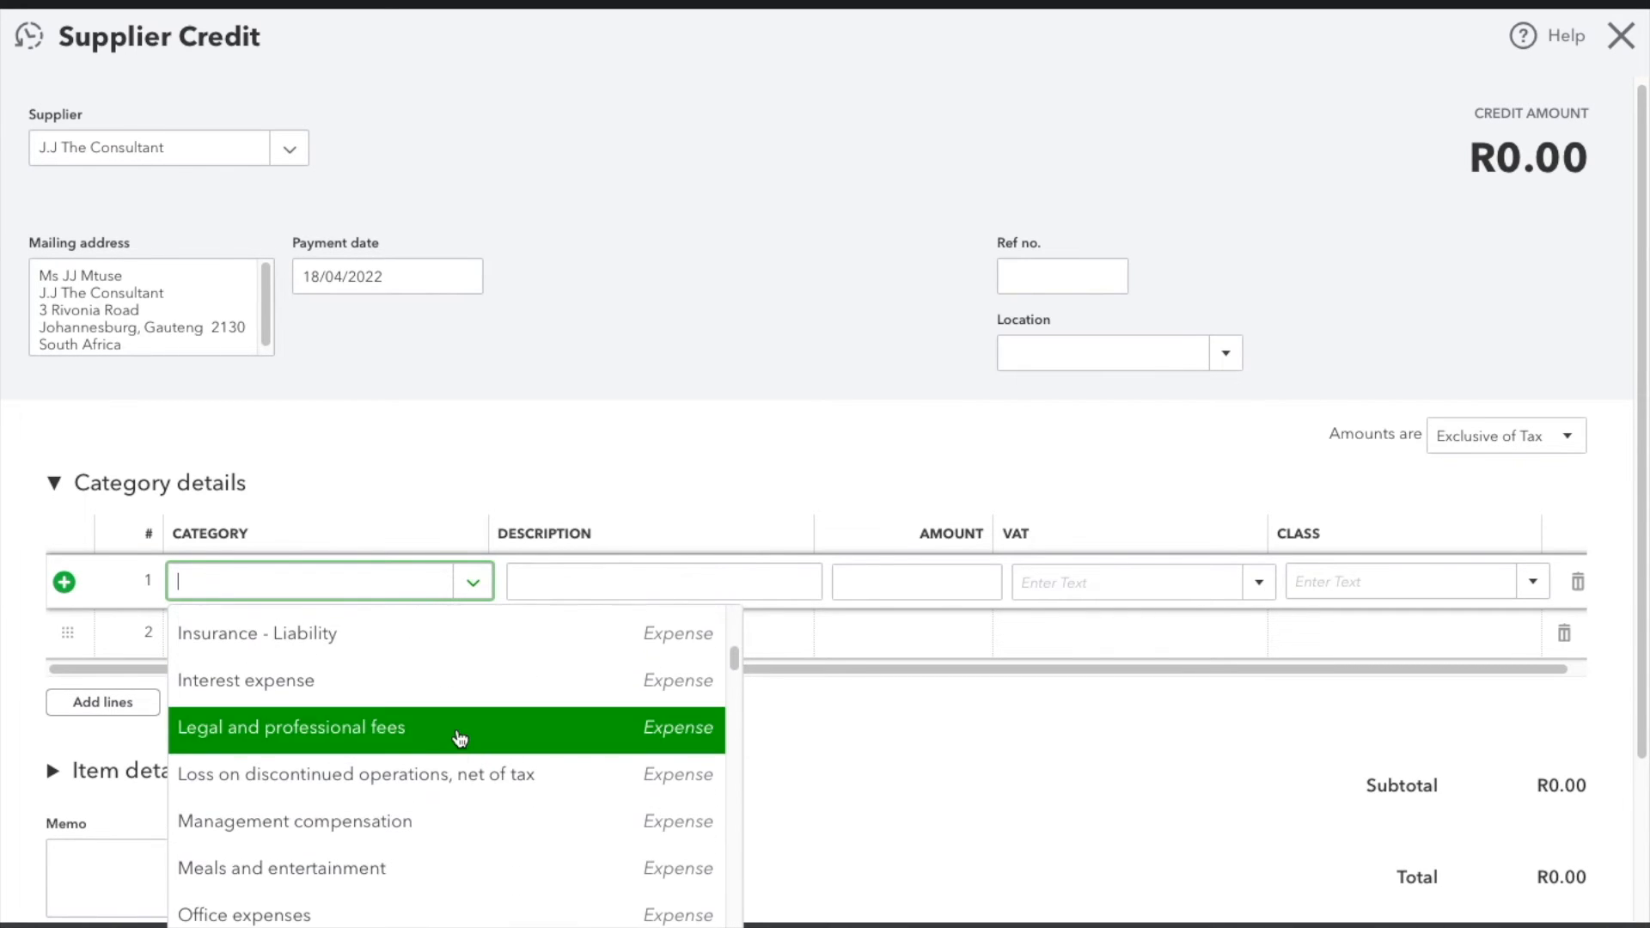
left_click(457, 731)
Enter "Professional Branding" as the category line's description and set its amount to 500.
left_click(732, 586)
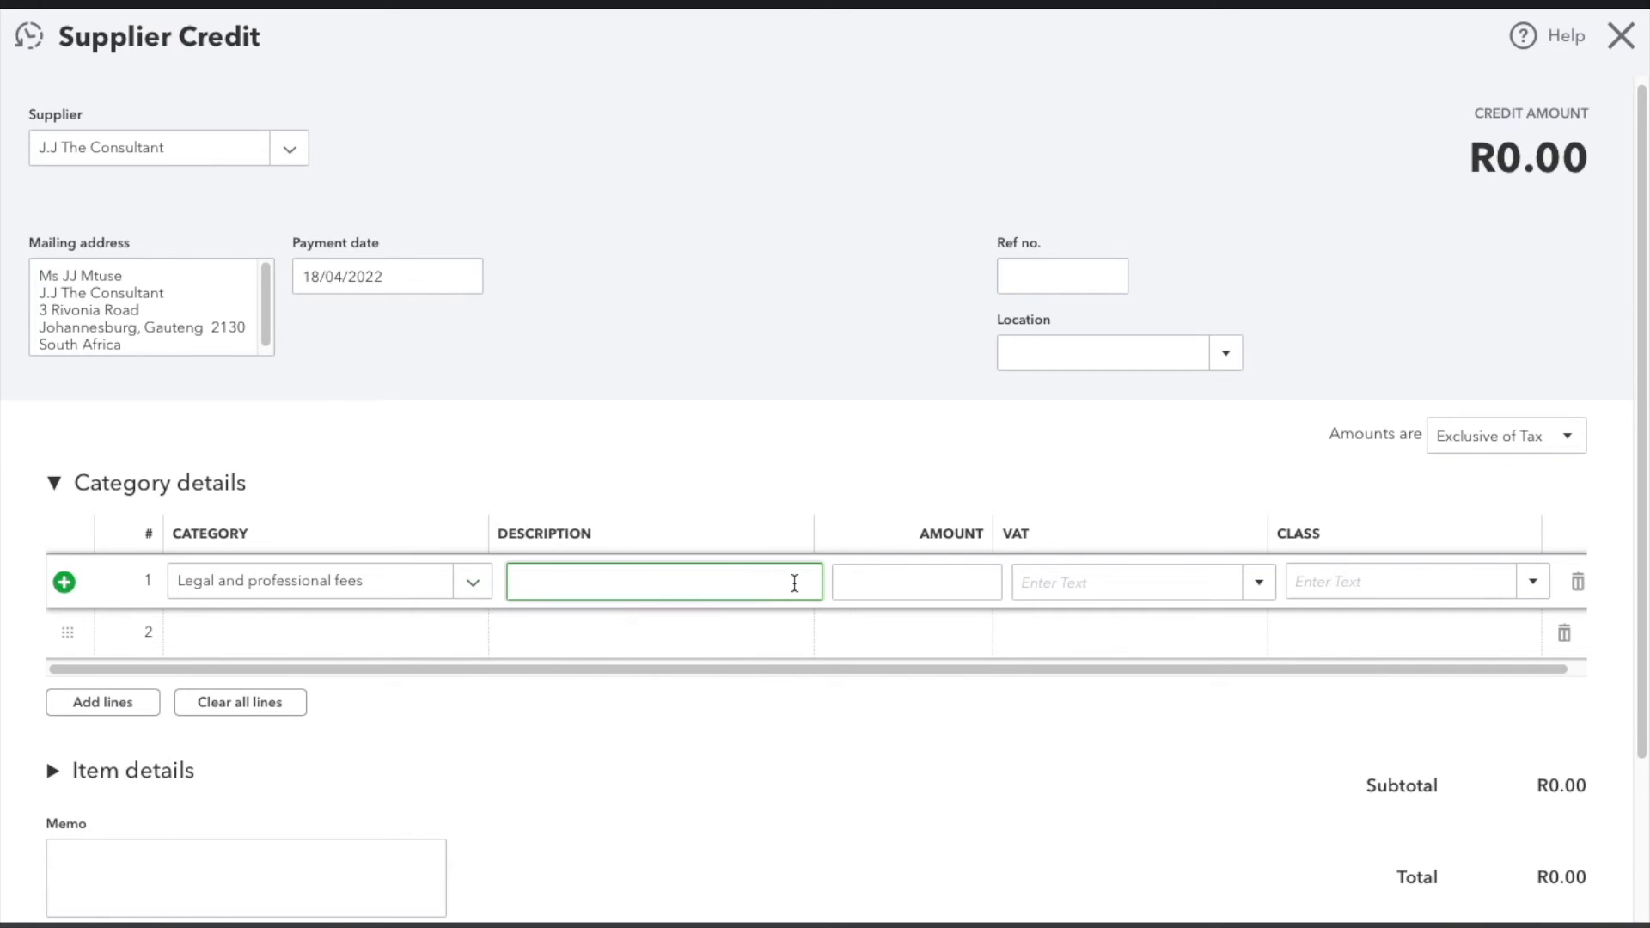
type("B")
type("rofessiona")
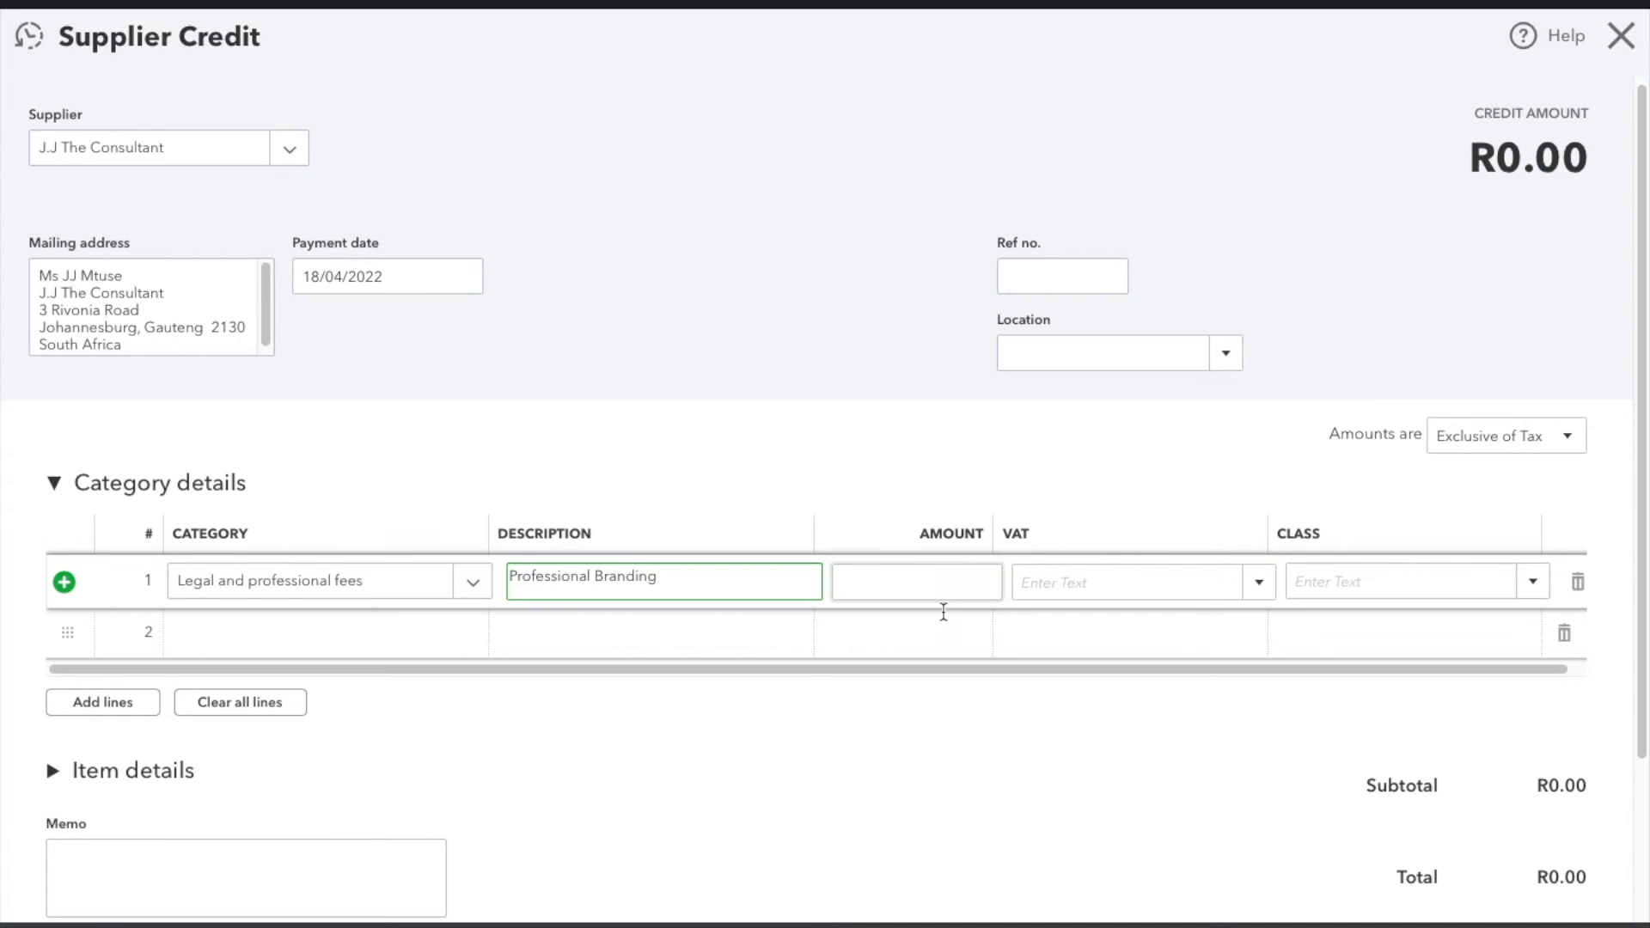
left_click(972, 584)
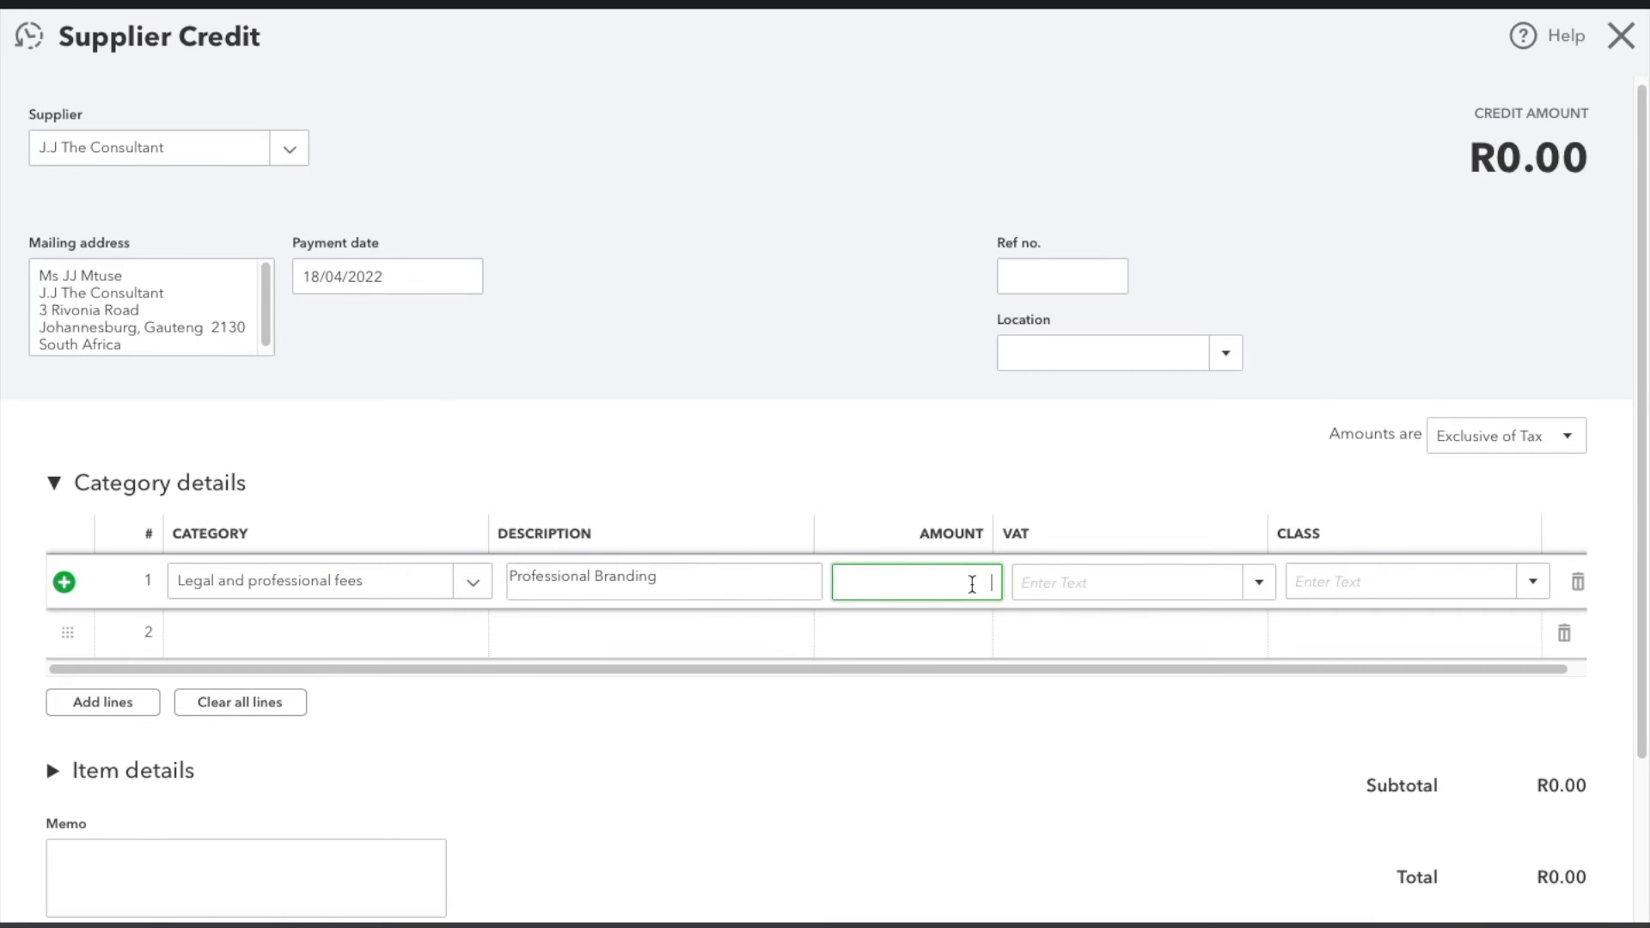
type("500")
Set the supplier credit's amounts to Out of scope of Tax.
left_click(1226, 589)
left_click(1567, 462)
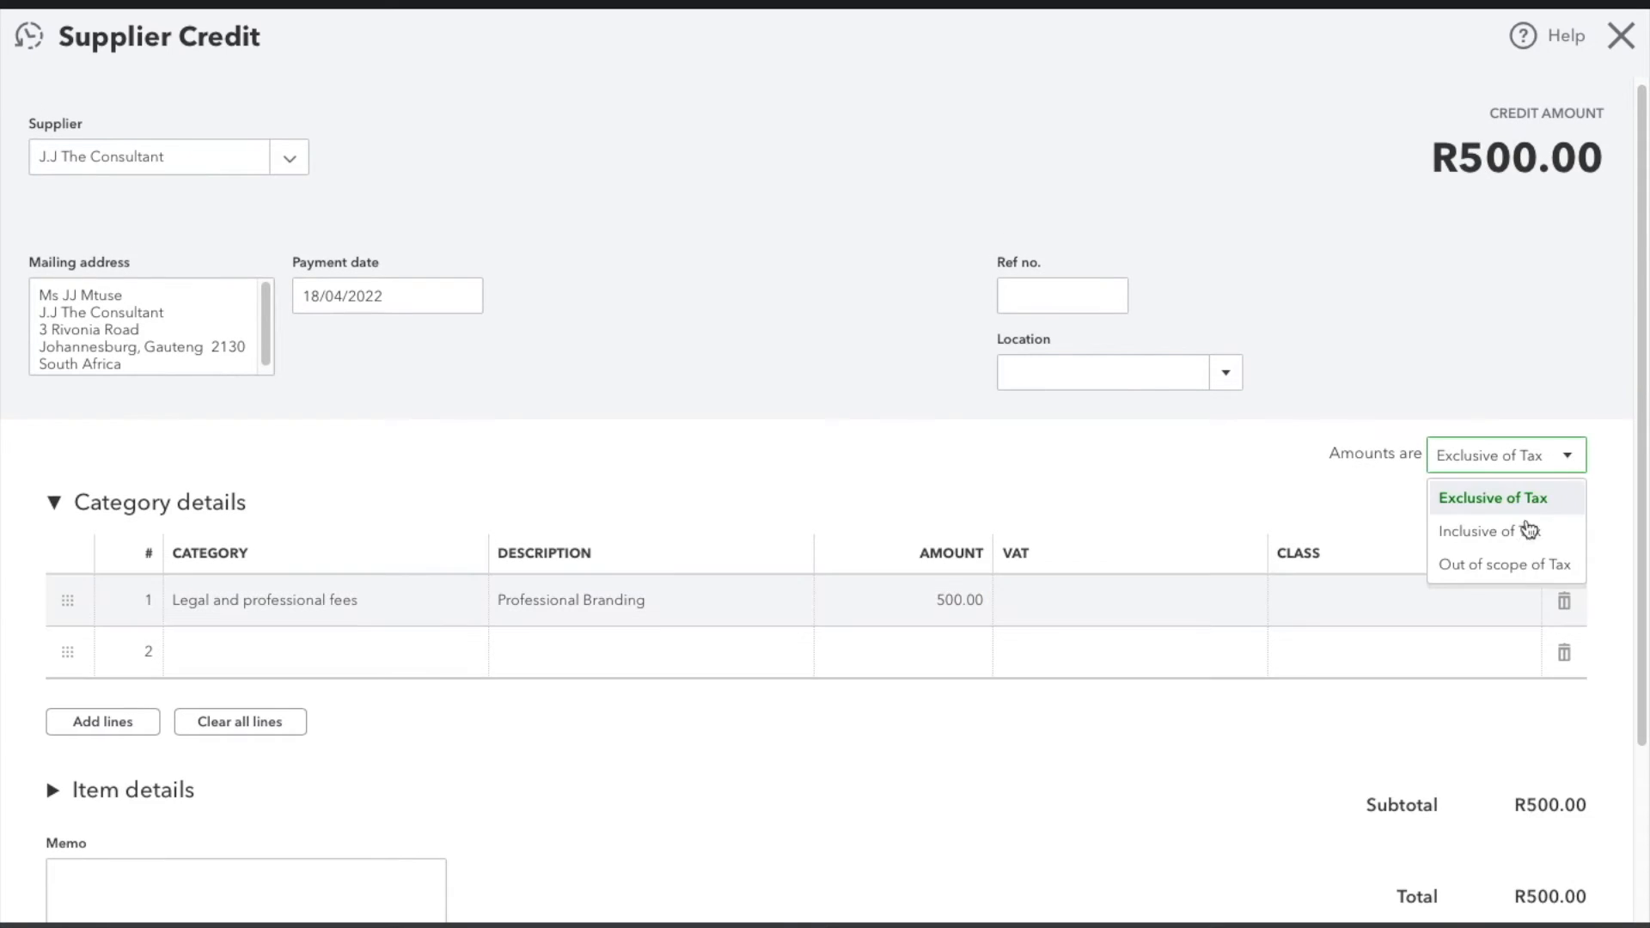
left_click(1523, 565)
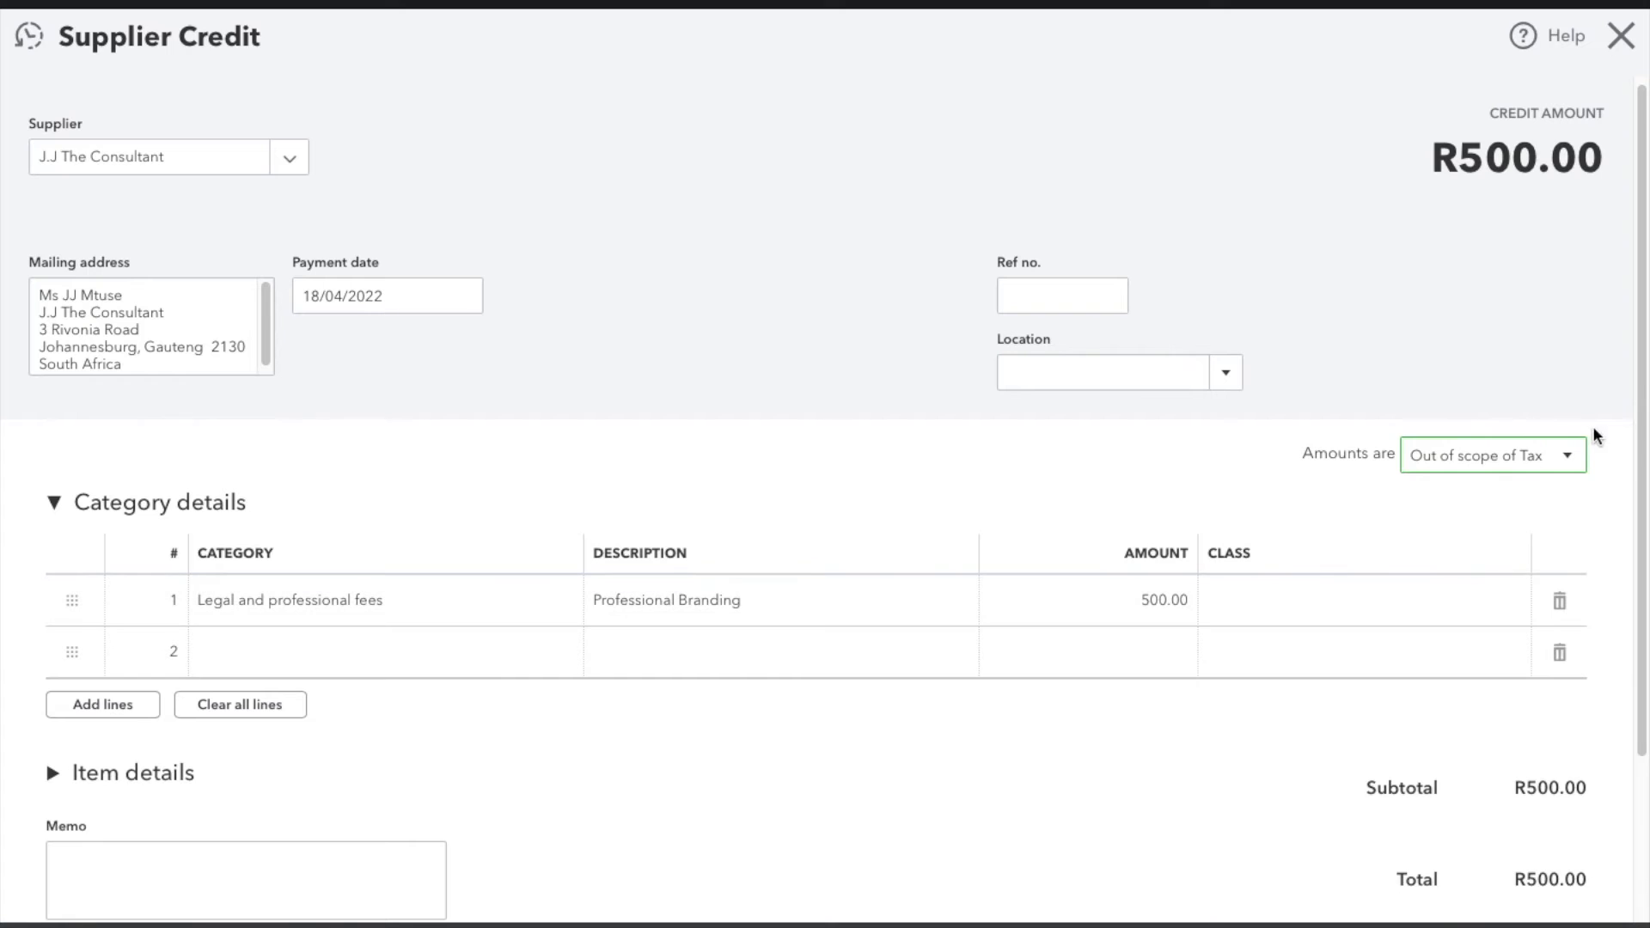
Set the Professional Branding line's class to Business Services, save the supplier credit and review the expense transactions.
left_click(1498, 591)
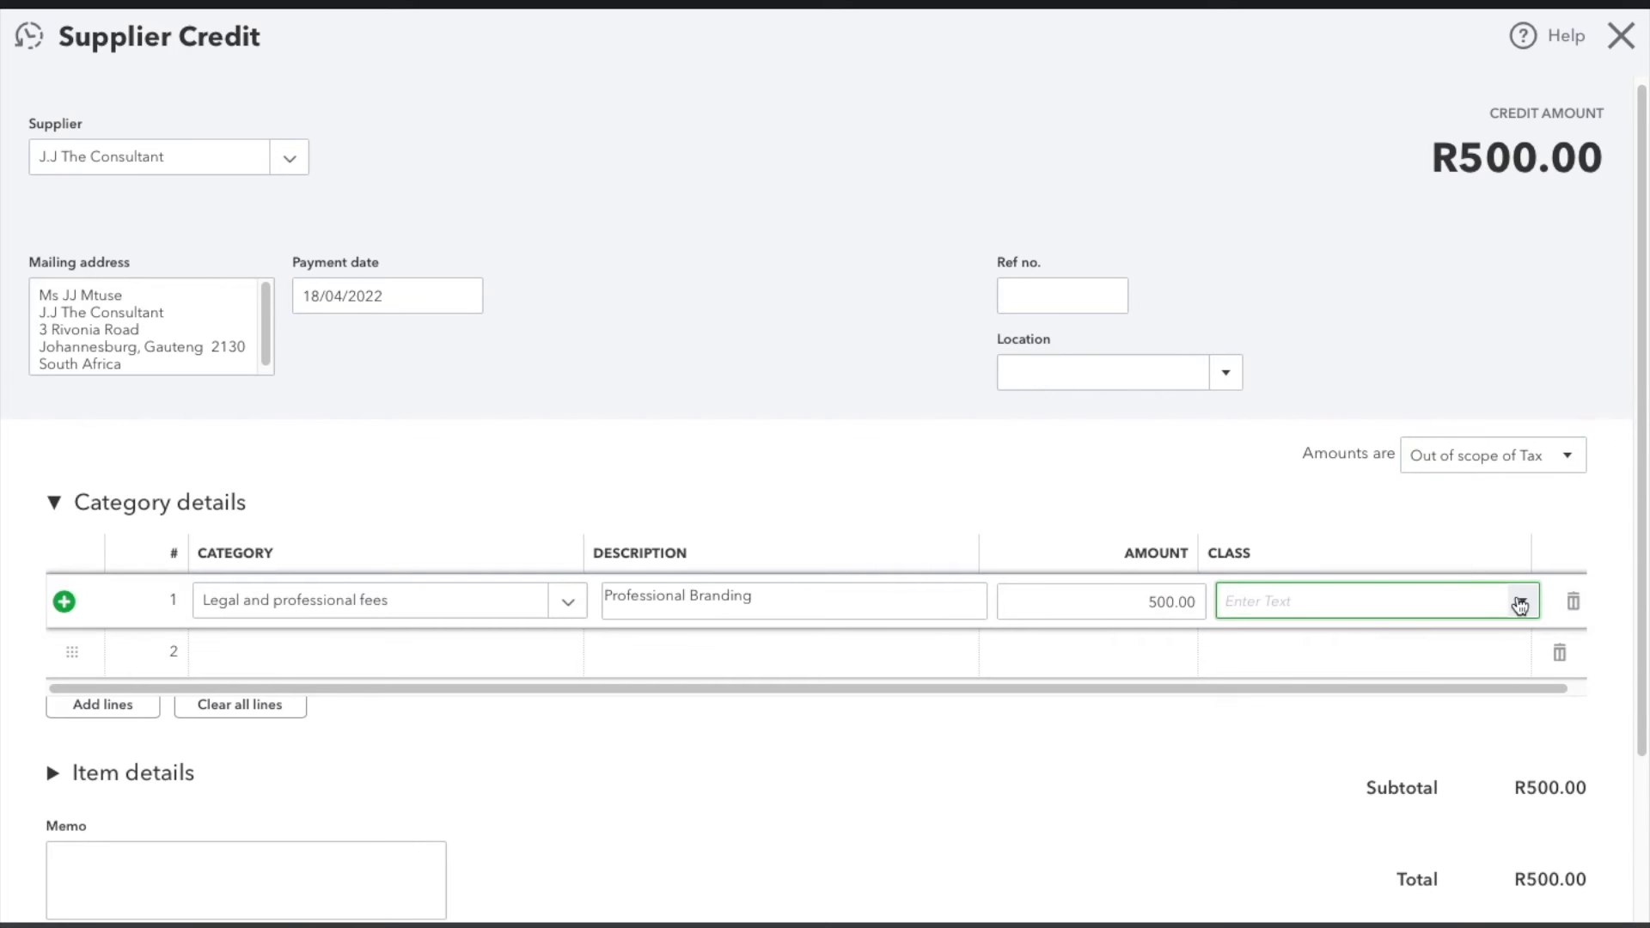
left_click(1522, 601)
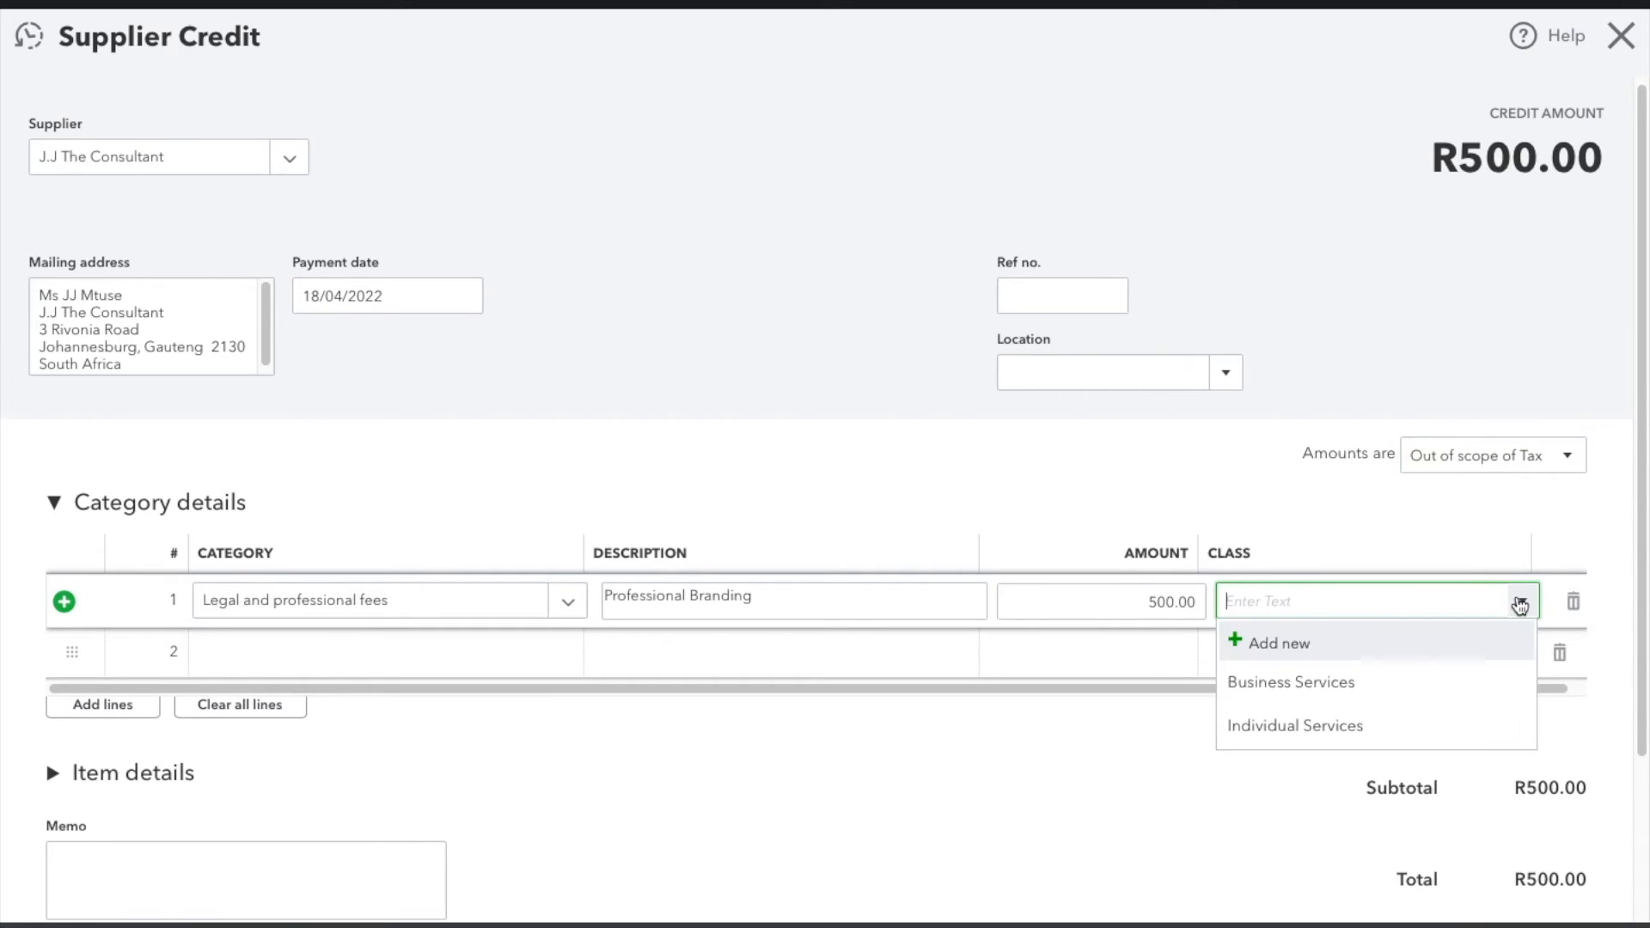
left_click(1400, 688)
left_click(1033, 780)
scroll(1033, 780, "down", 5)
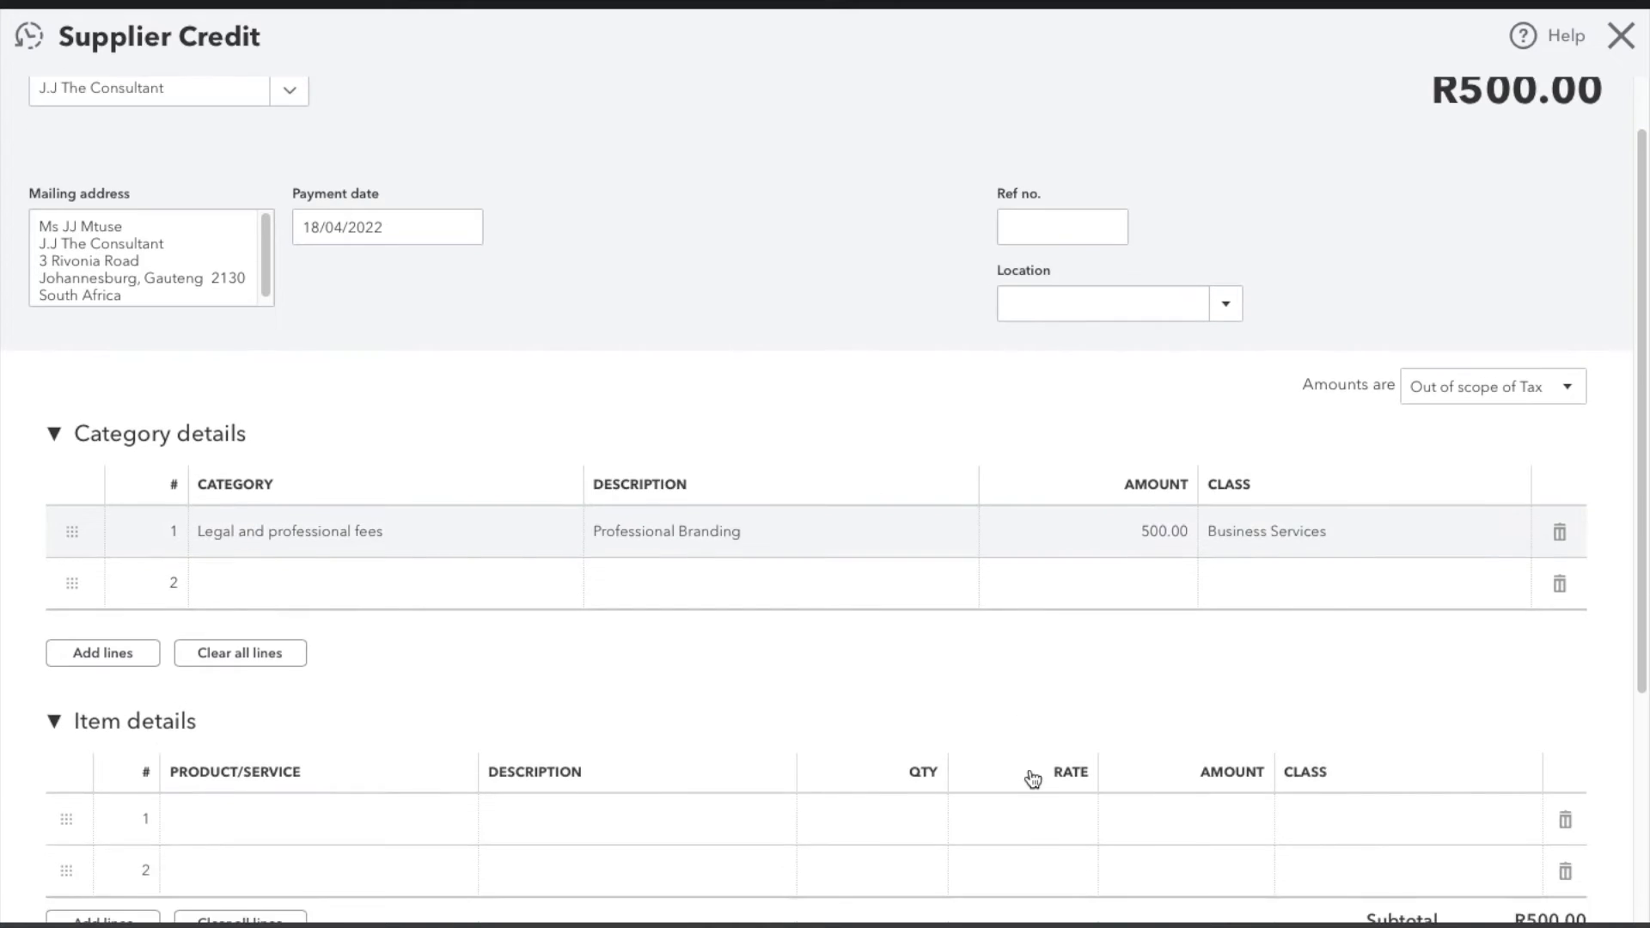
scroll(1033, 779, "up", 5)
scroll(1033, 780, "down", 5)
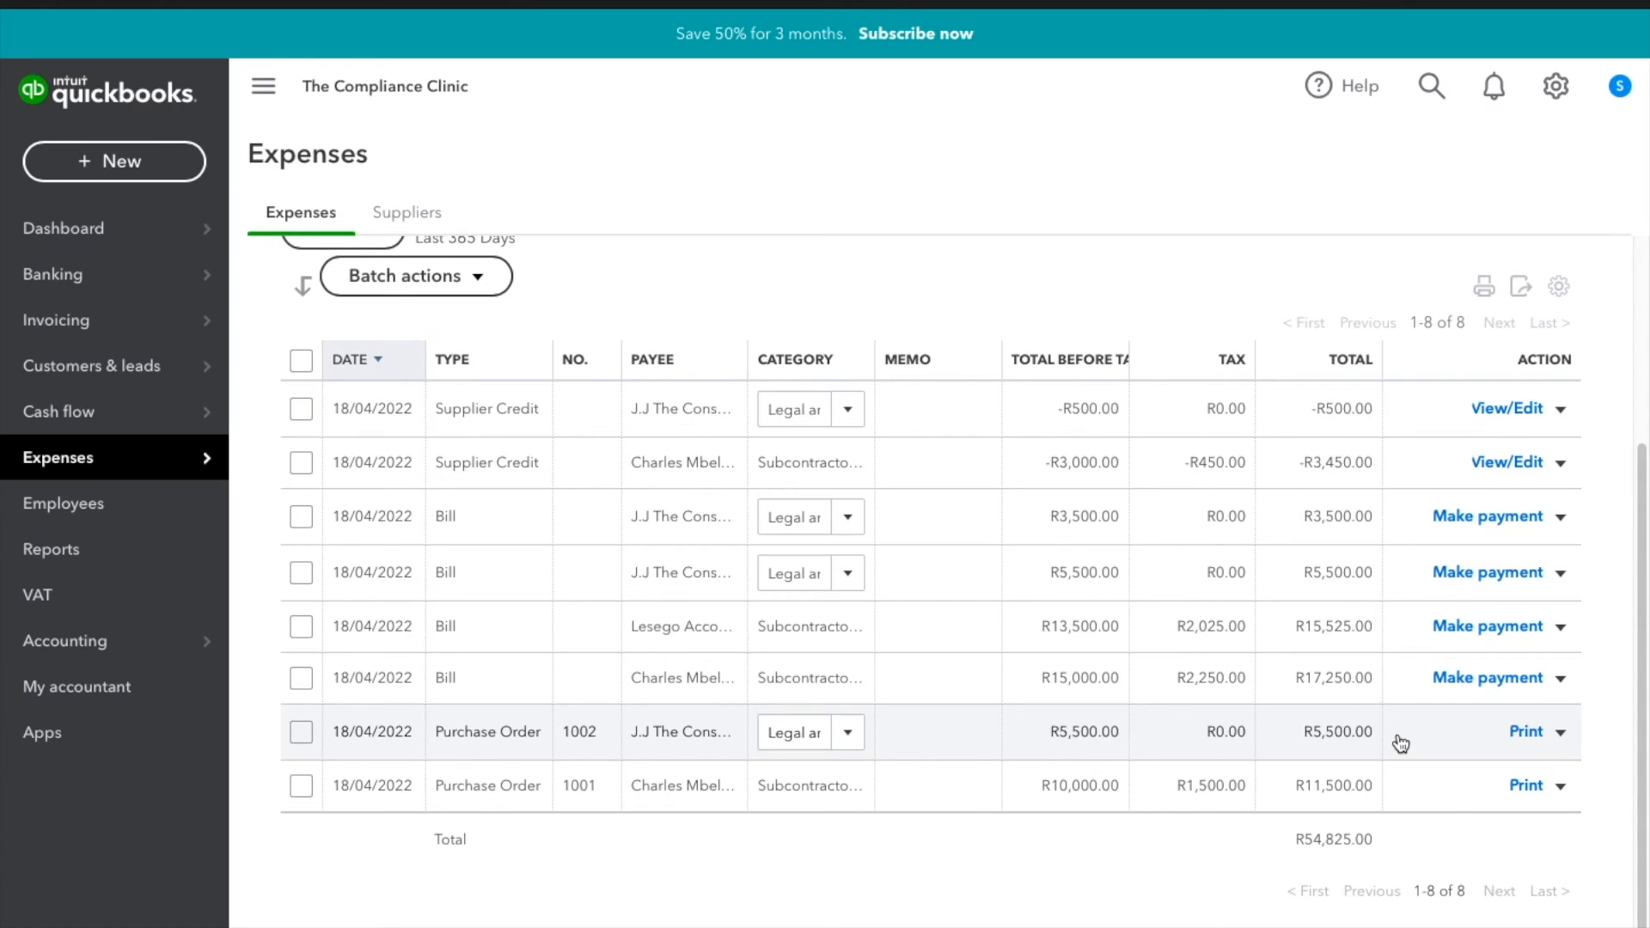
scroll(1401, 744, "up", 3)
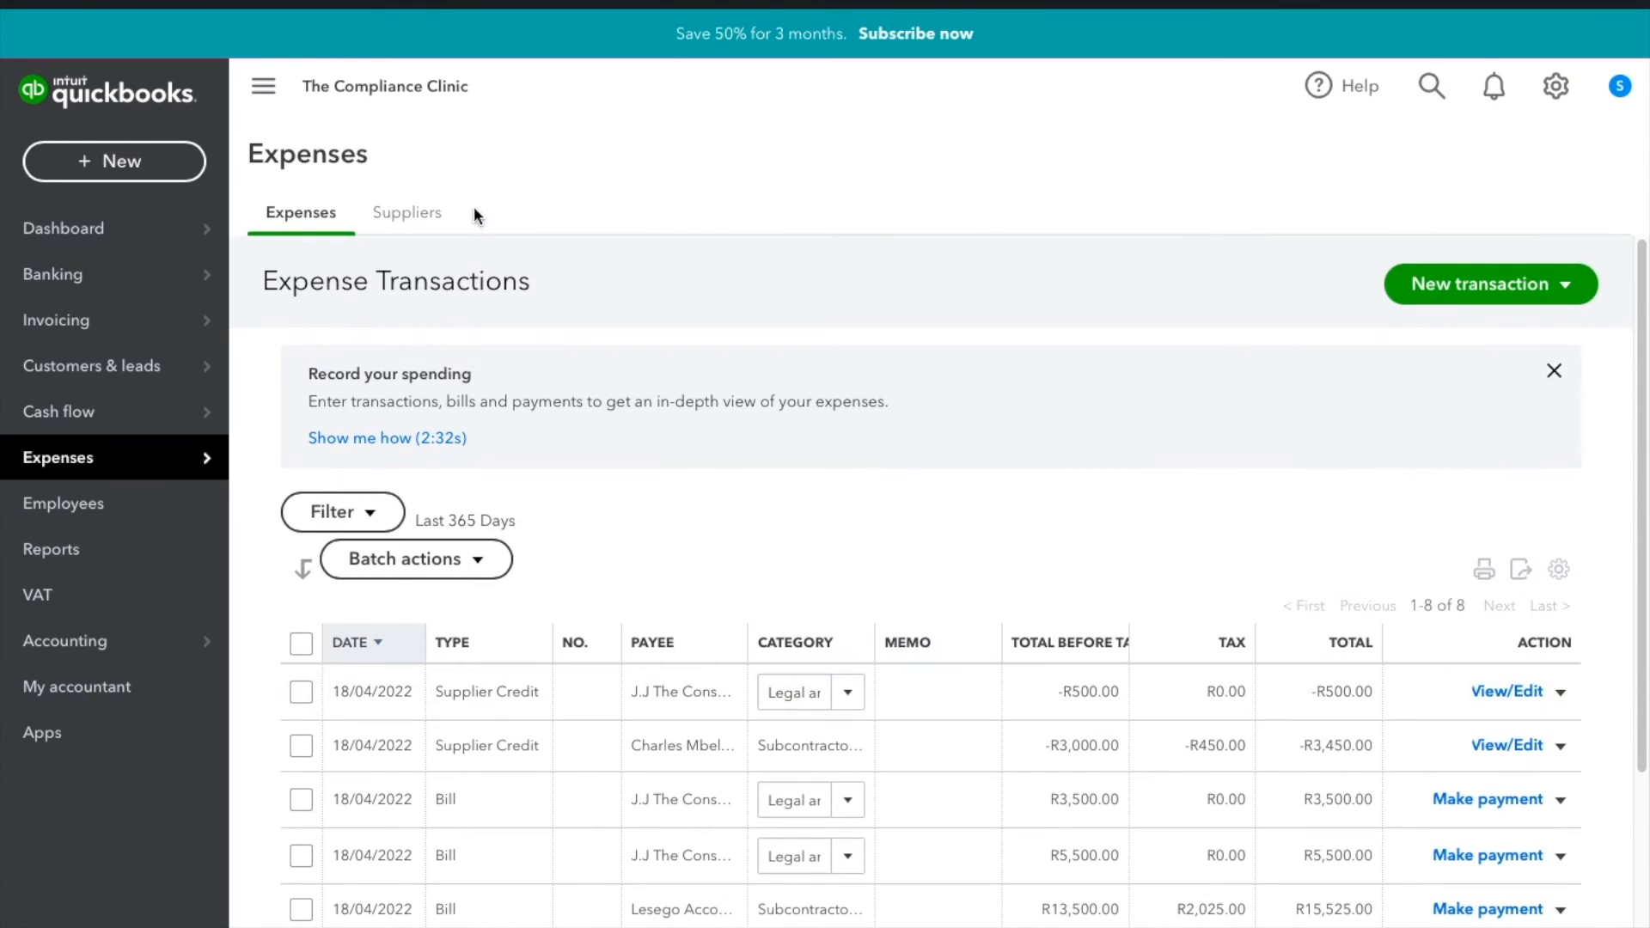
Go to the dashboard's Get things done page and open the Pay bill form.
mouse_move(209, 229)
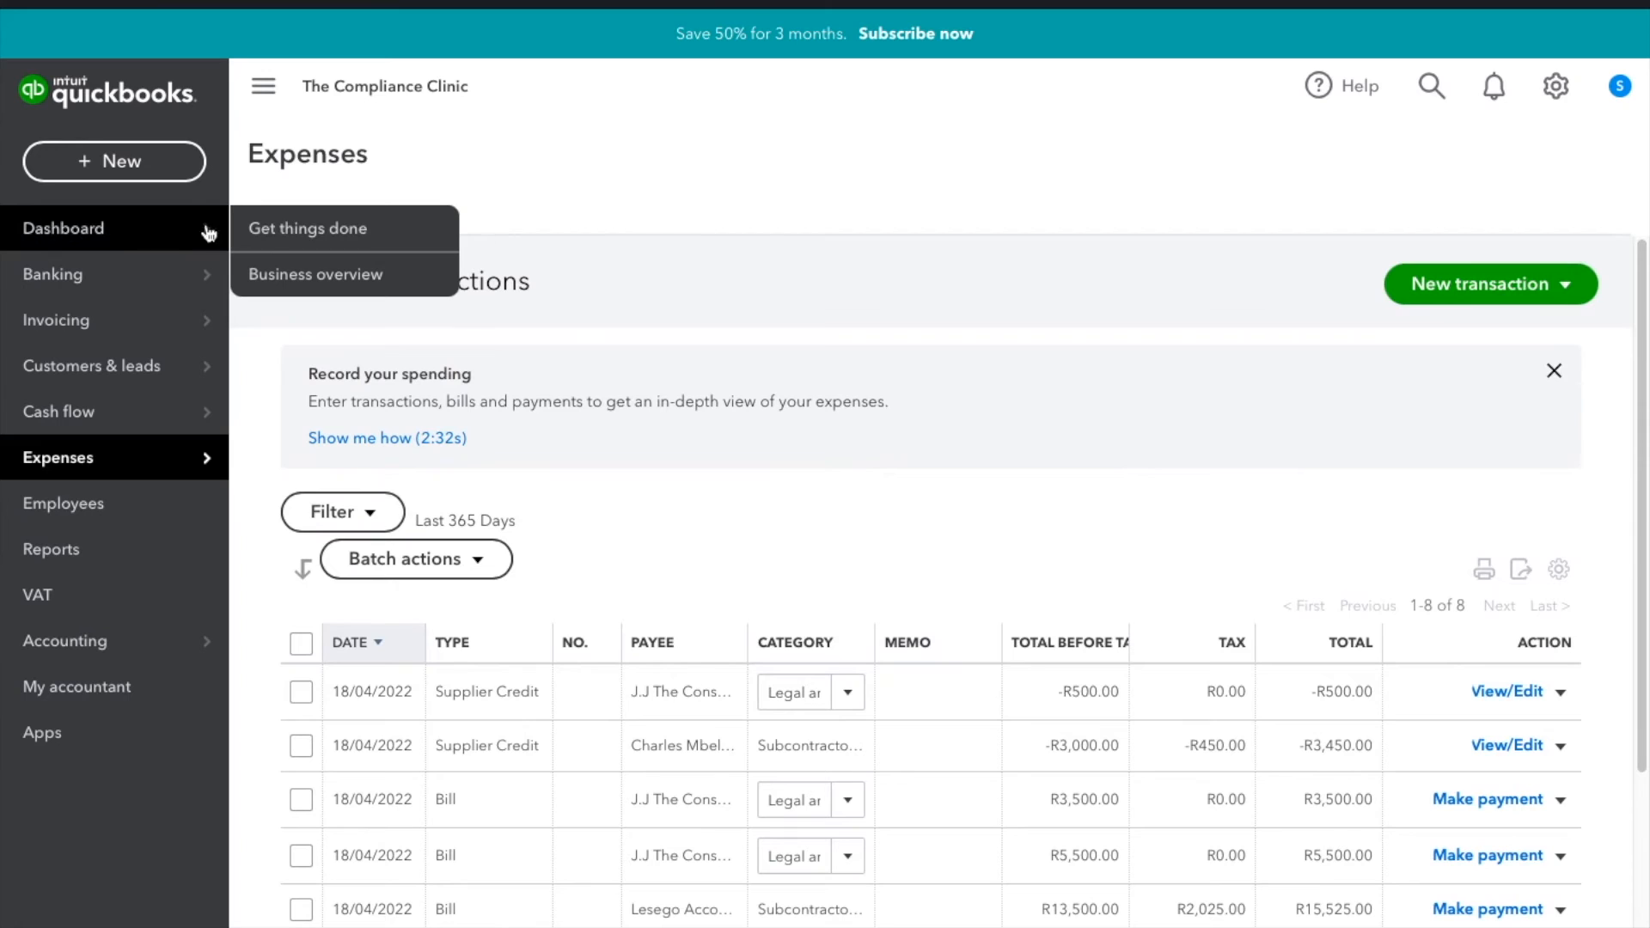
left_click(292, 229)
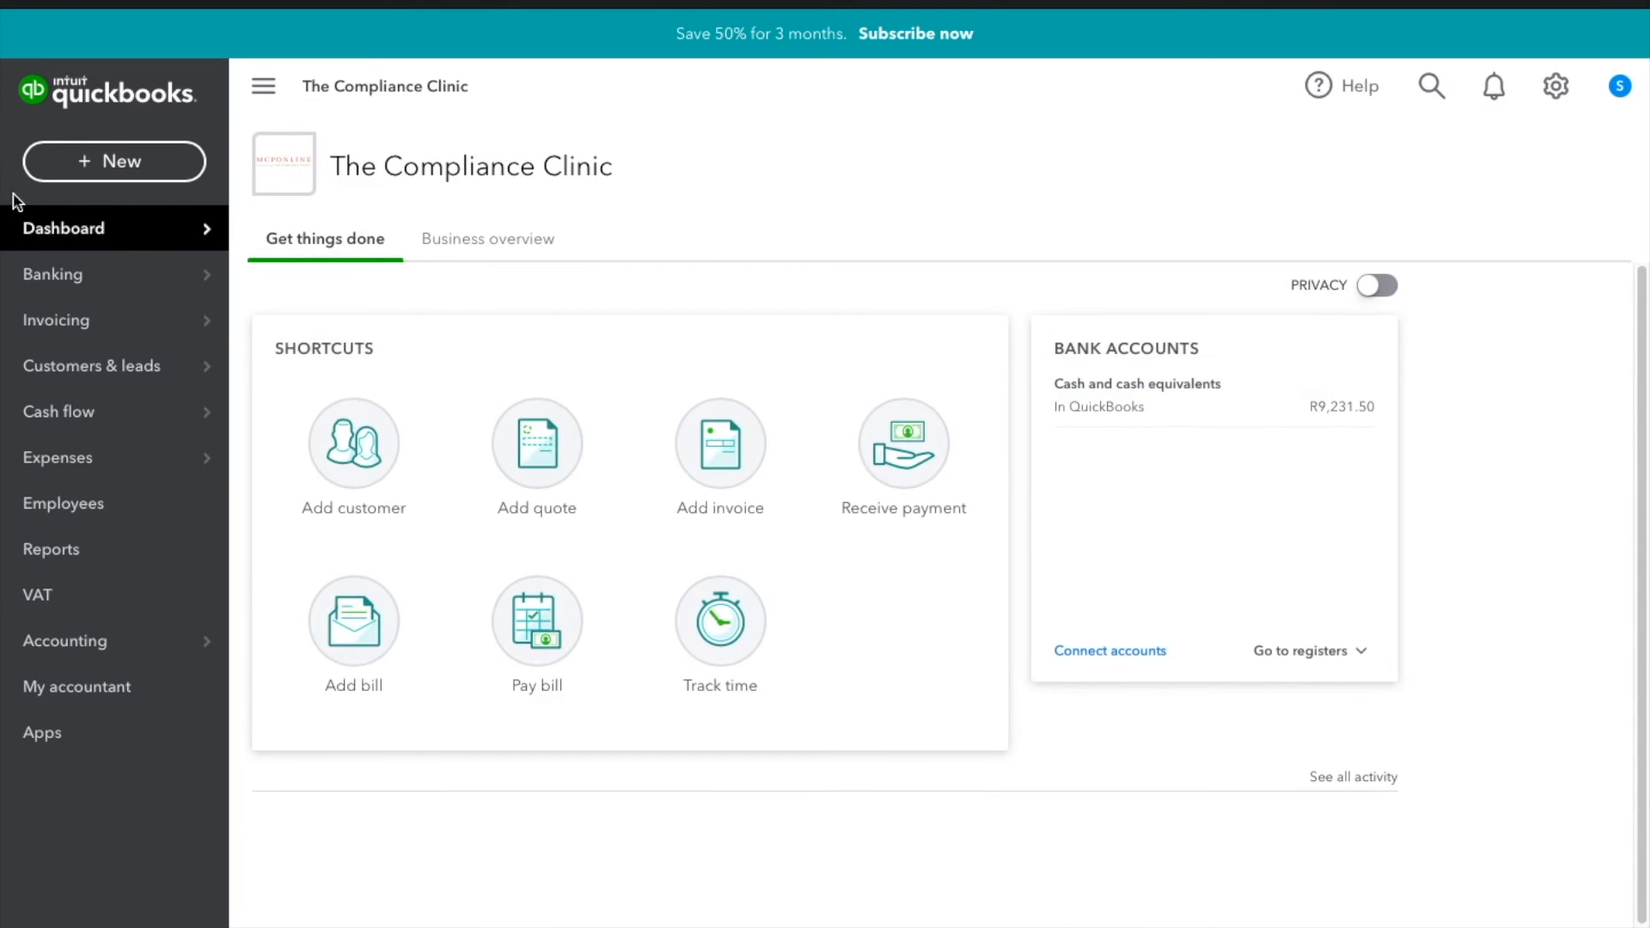
right_click(842, 866)
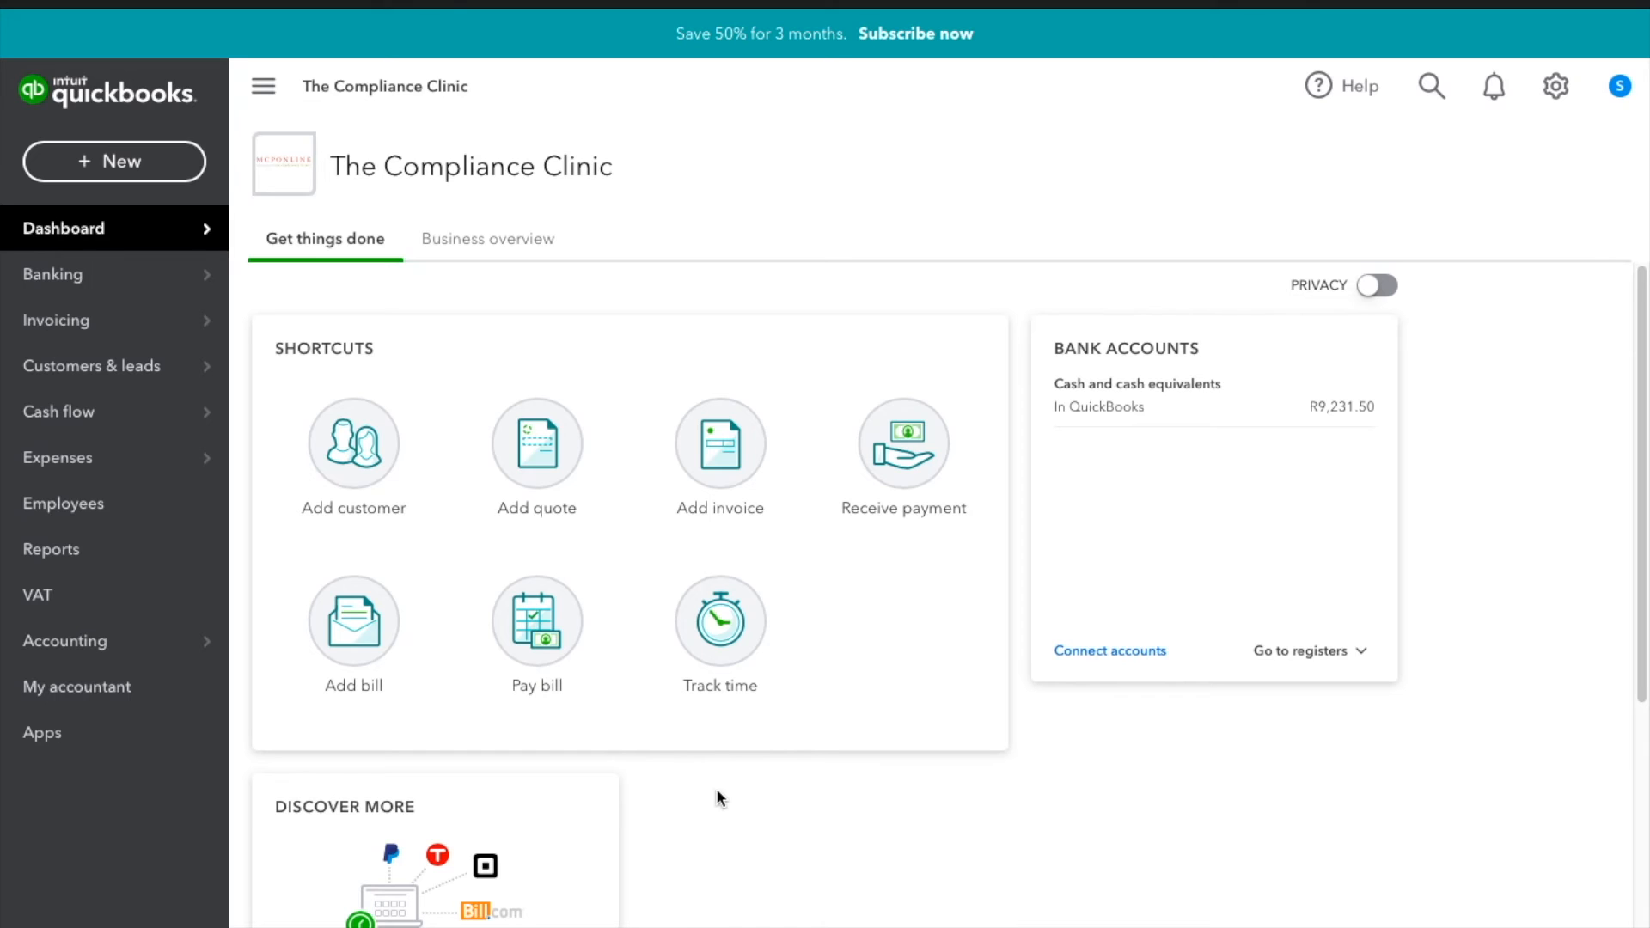
left_click(717, 791)
left_click(558, 634)
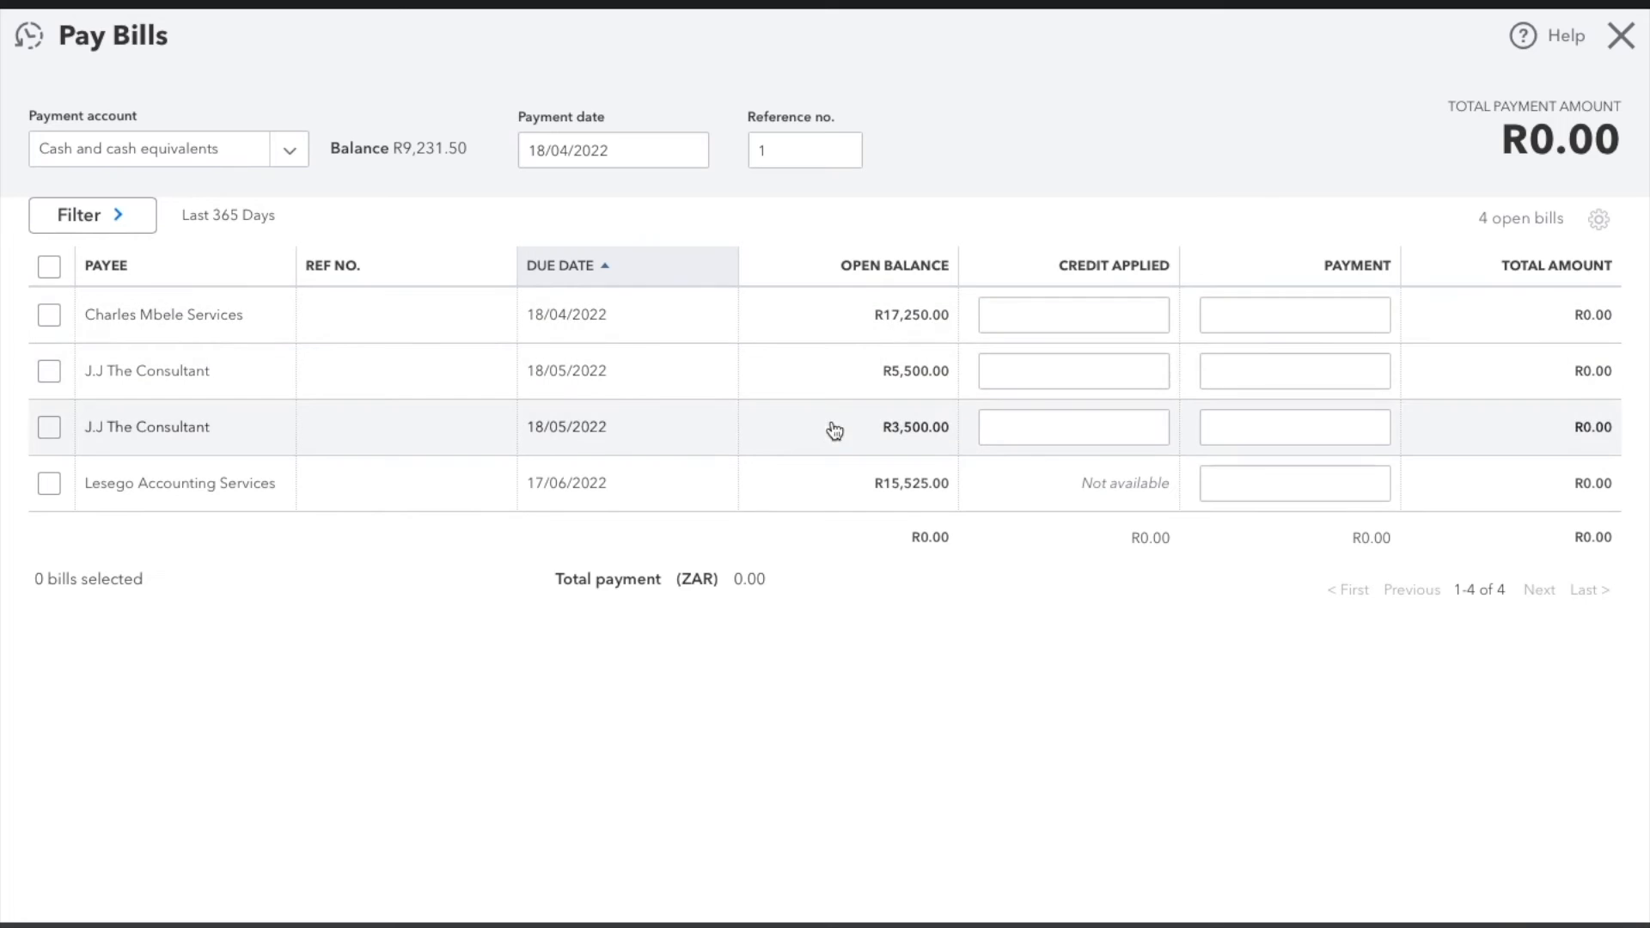
Set the payment account to FNB Account #02 and select the bill due 18/04/2022 for payment.
left_click(293, 156)
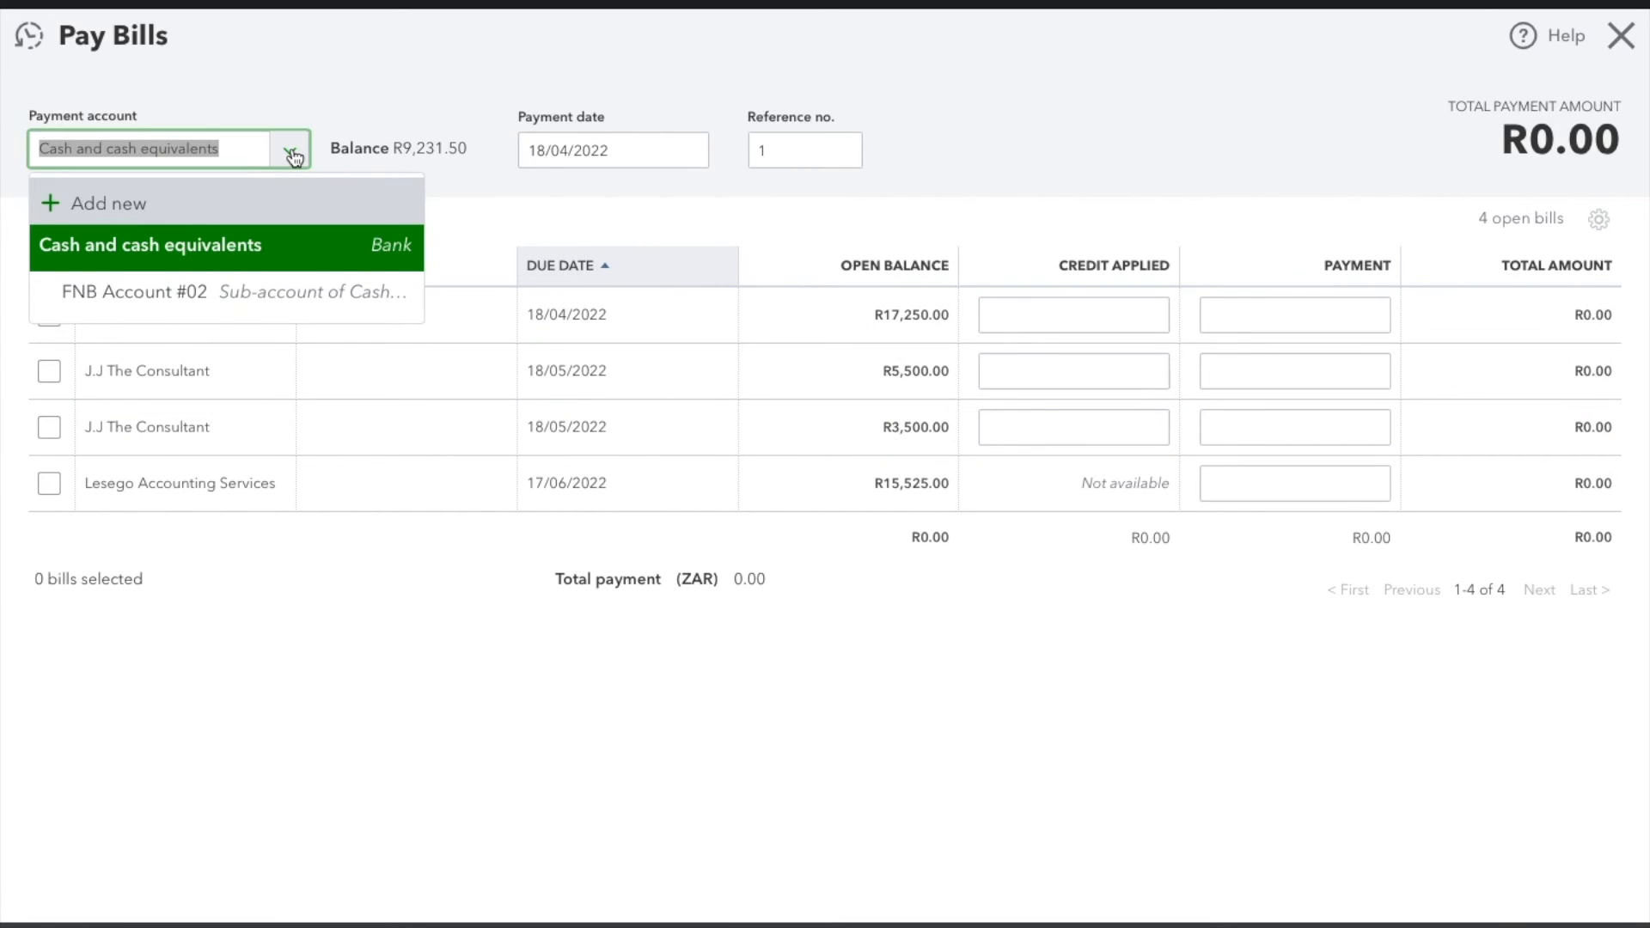
left_click(309, 297)
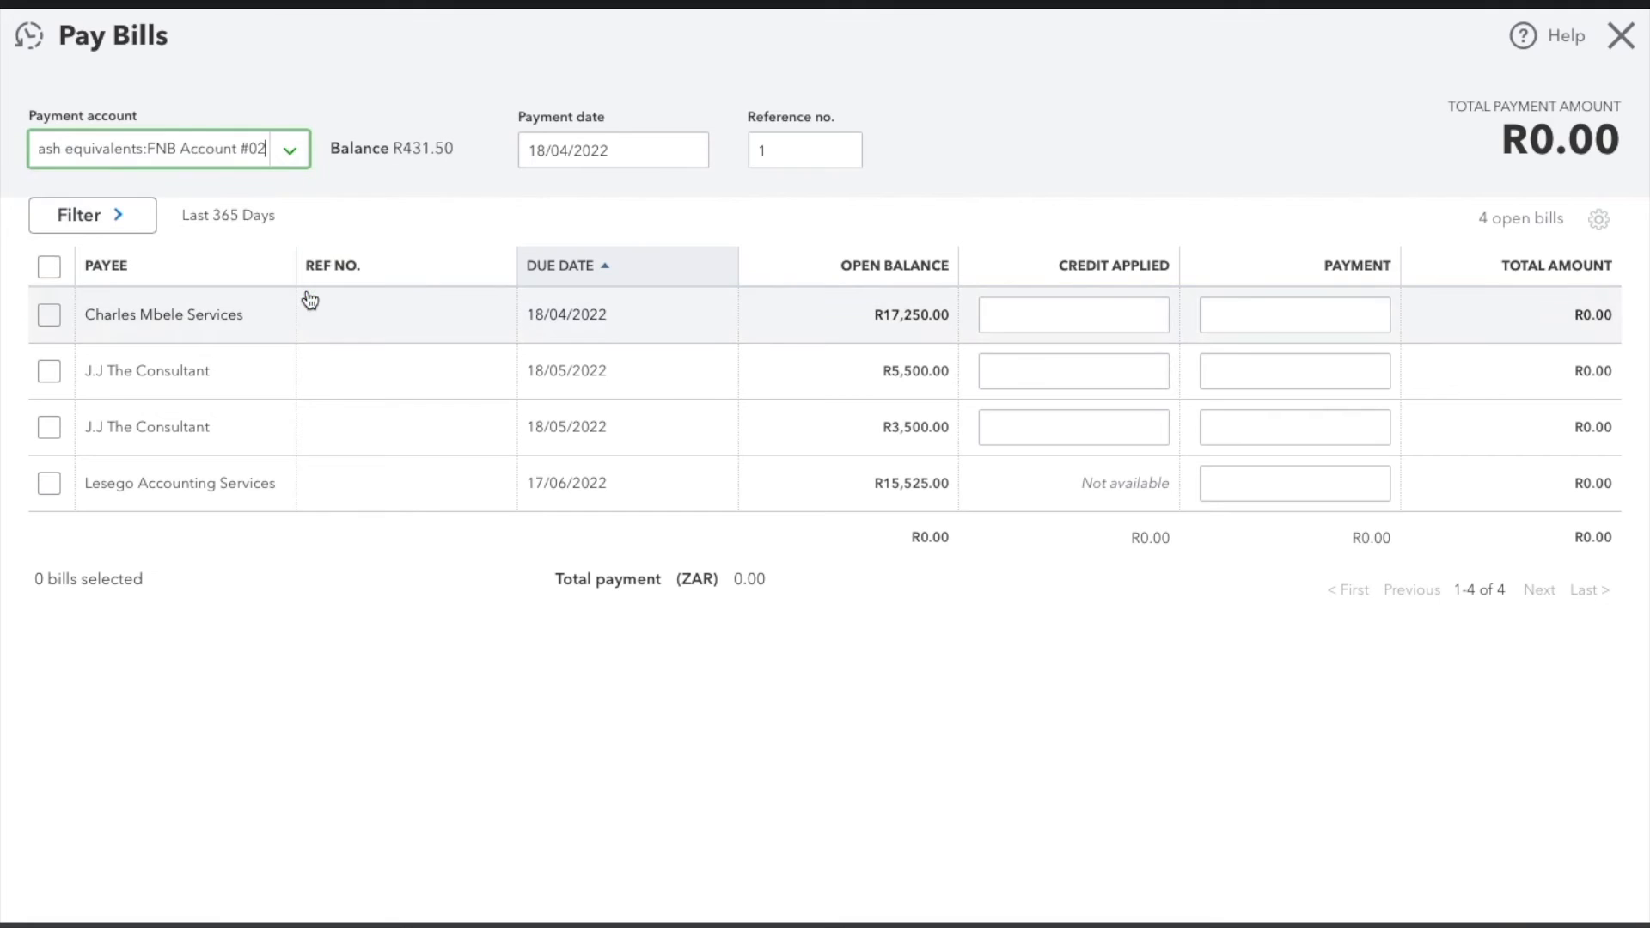
left_click(390, 188)
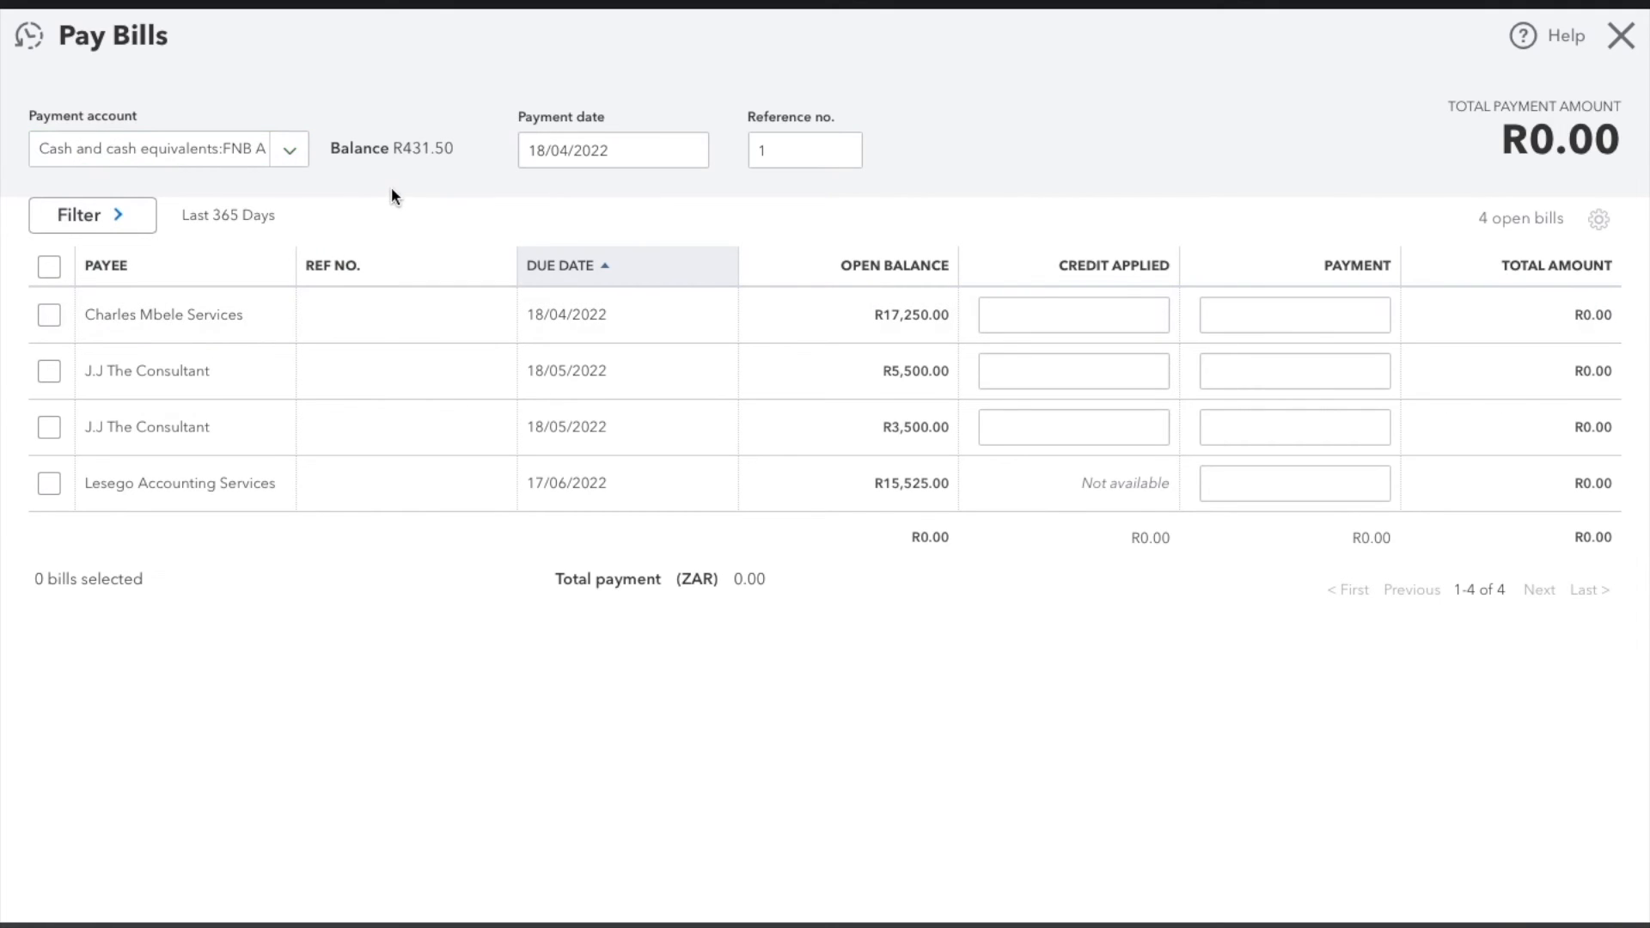
left_click(291, 156)
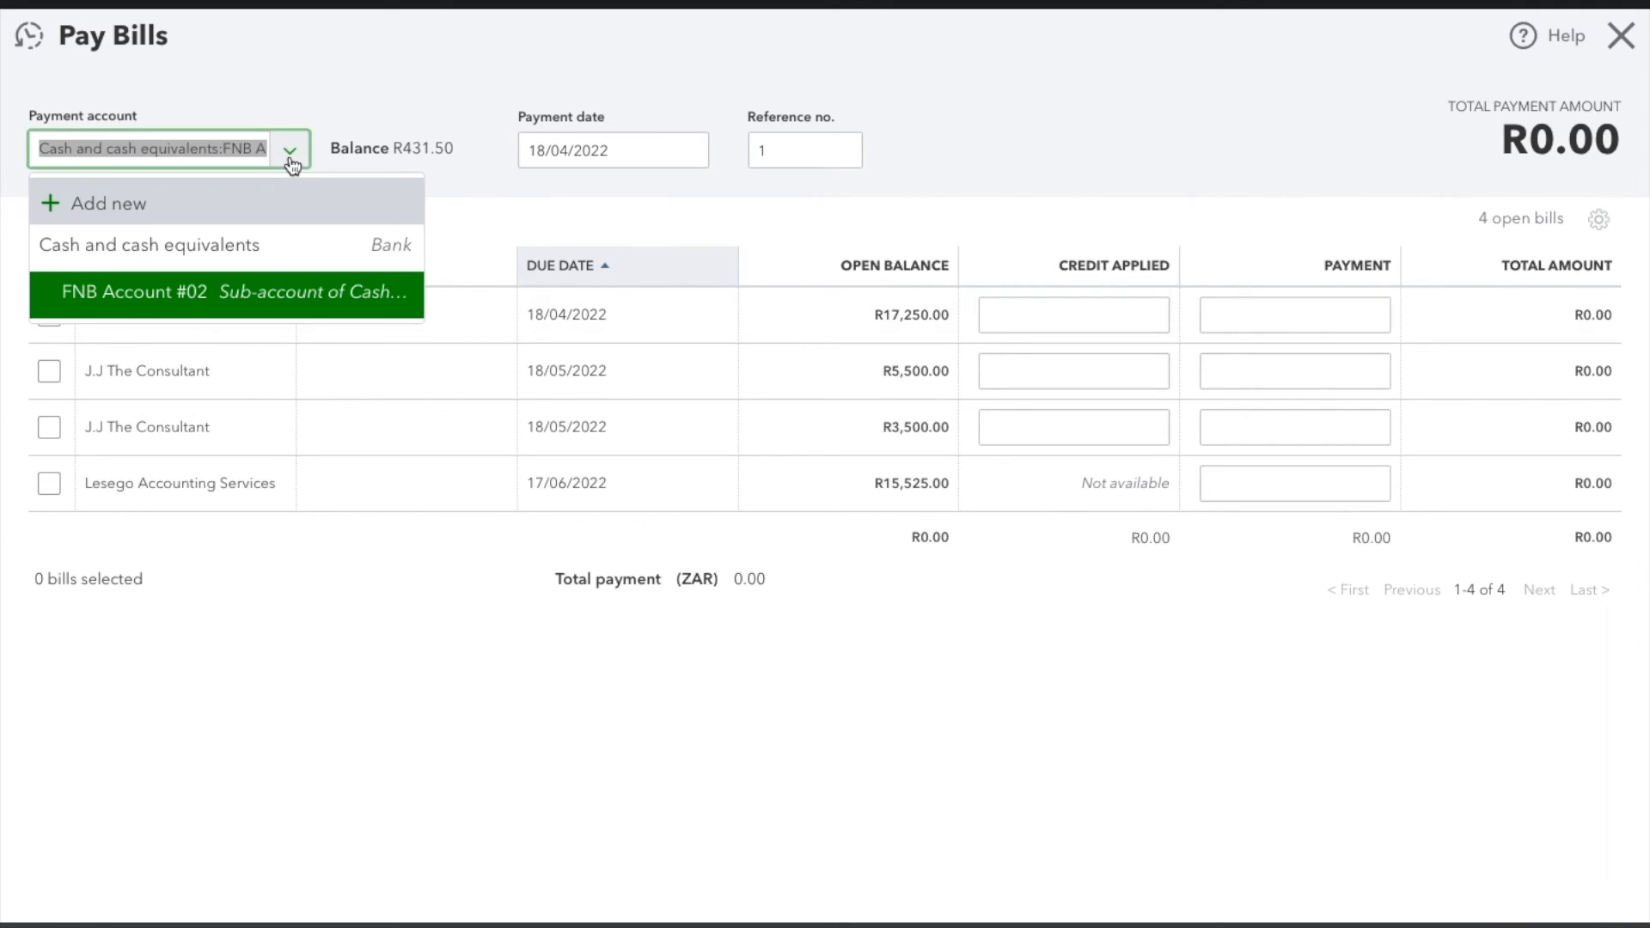
left_click(300, 296)
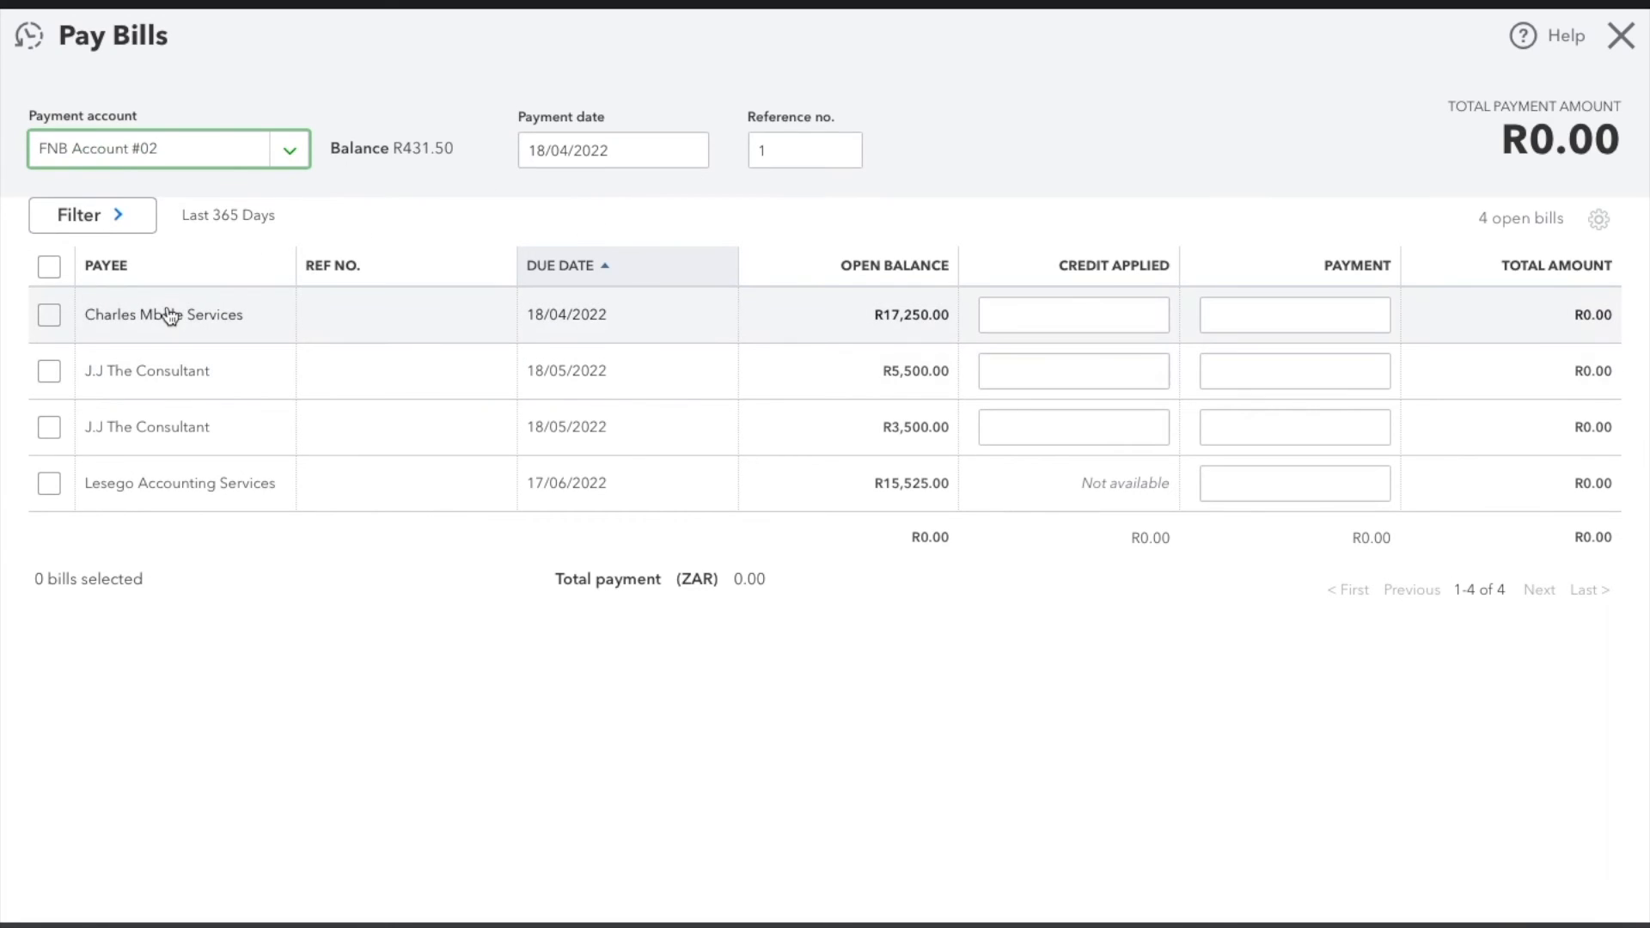
left_click(51, 314)
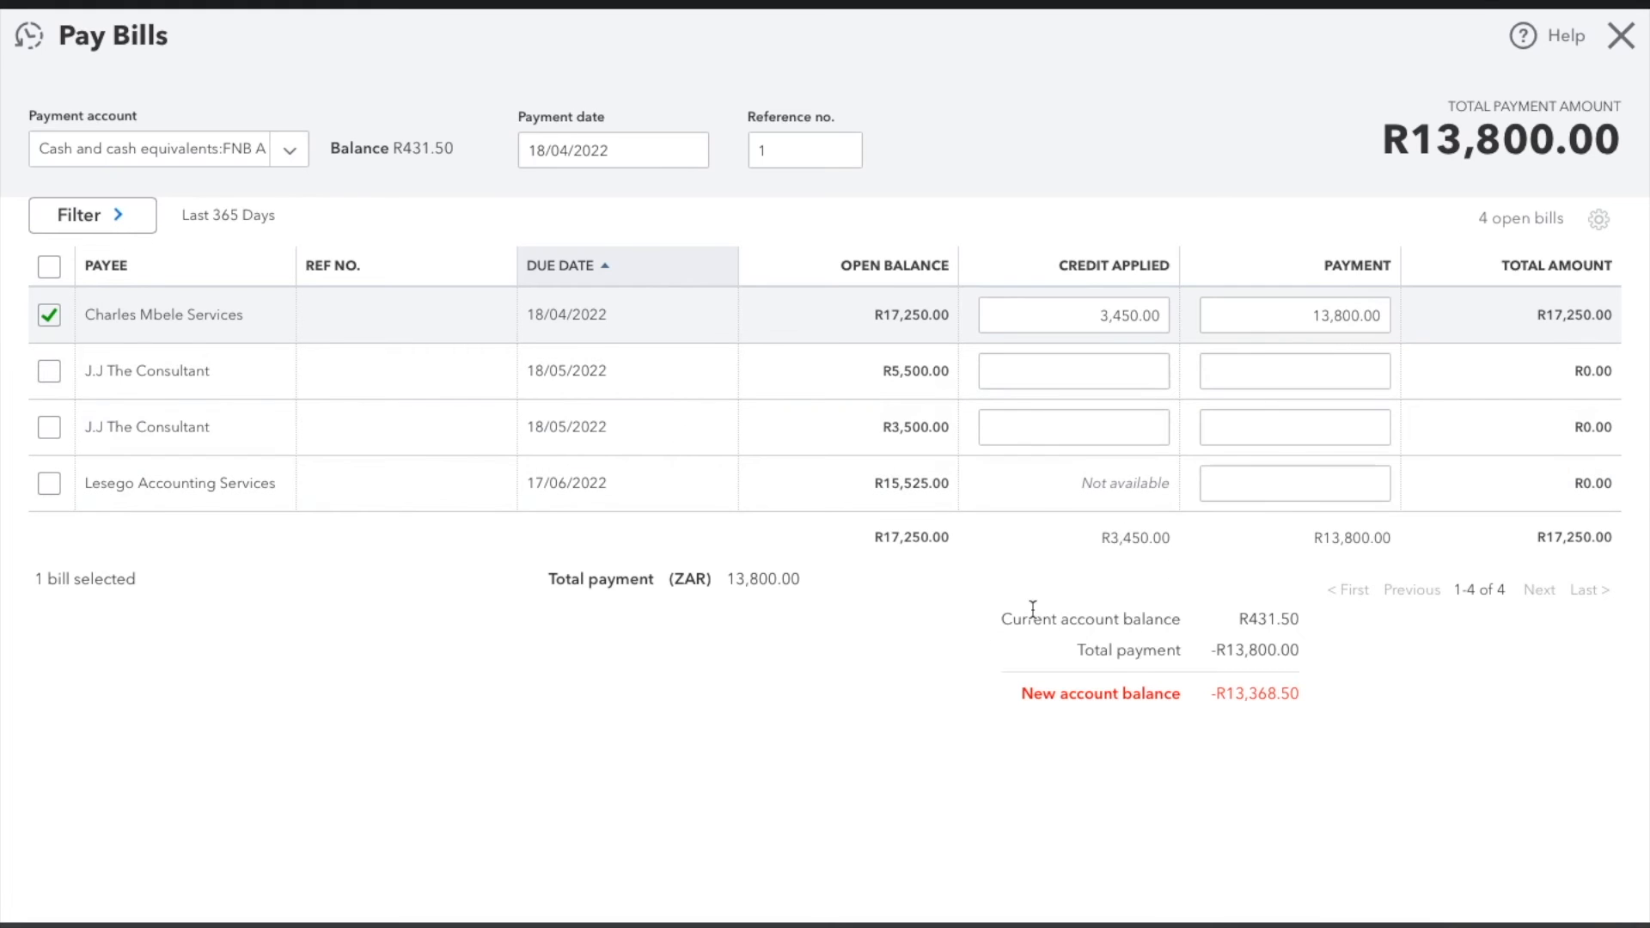
Set the payment's reference number to "XVK Entertainment".
double_click(804, 153)
type("XC")
key("BackSpace")
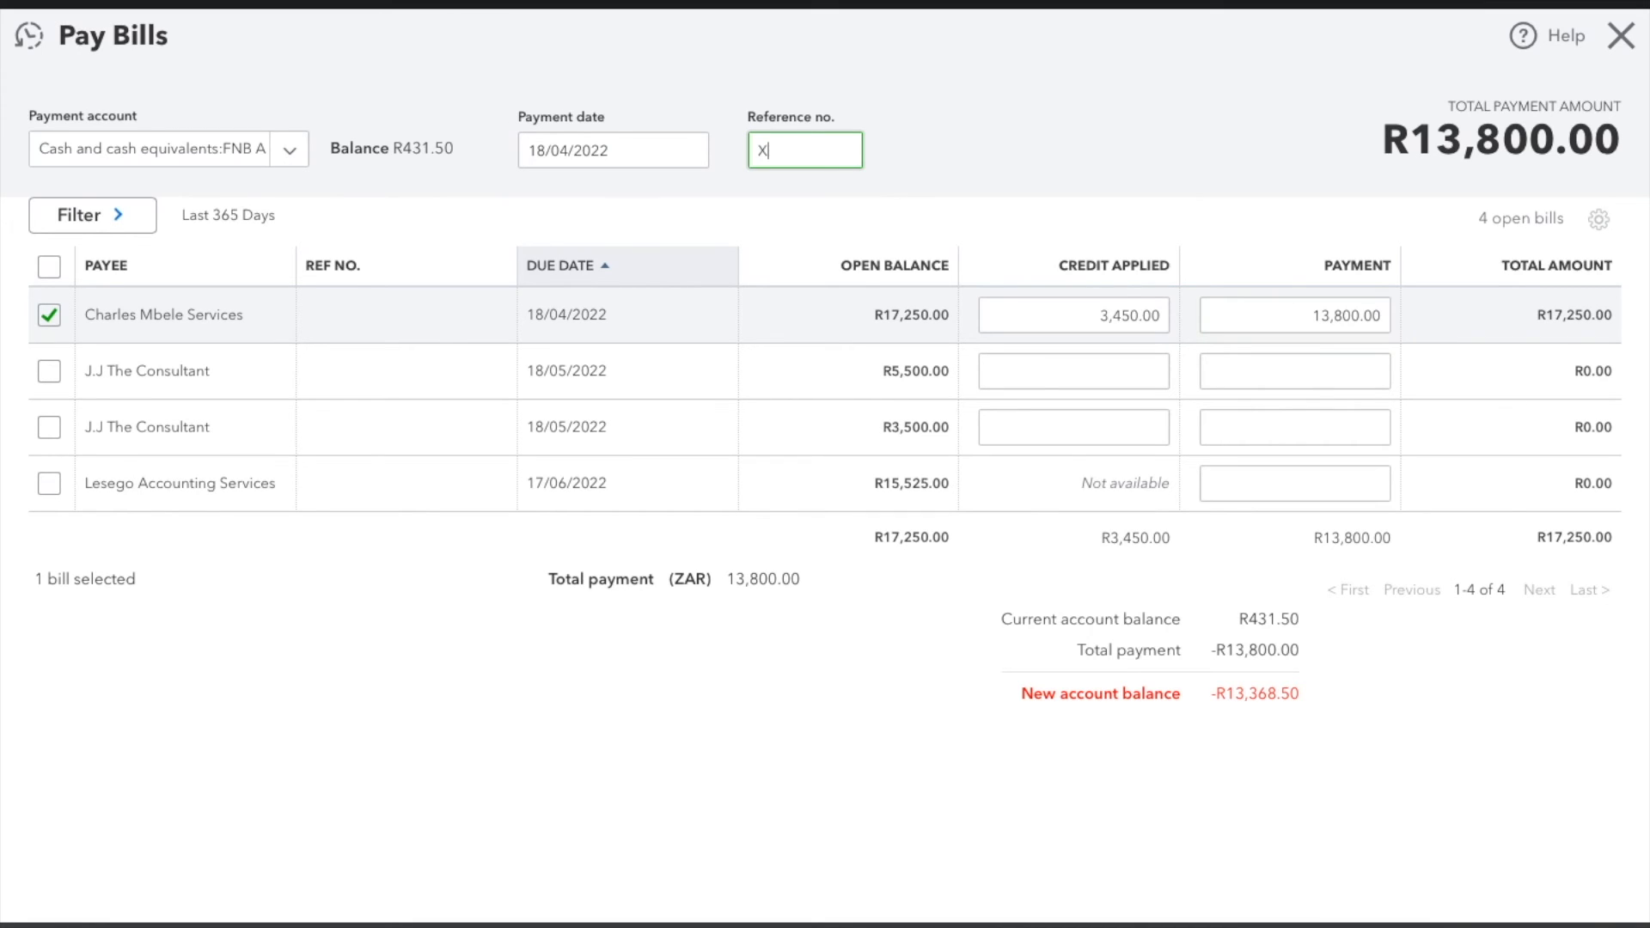
key("BackSpace")
type("XVK E")
type("ntertainm")
type("ent")
left_click(839, 643)
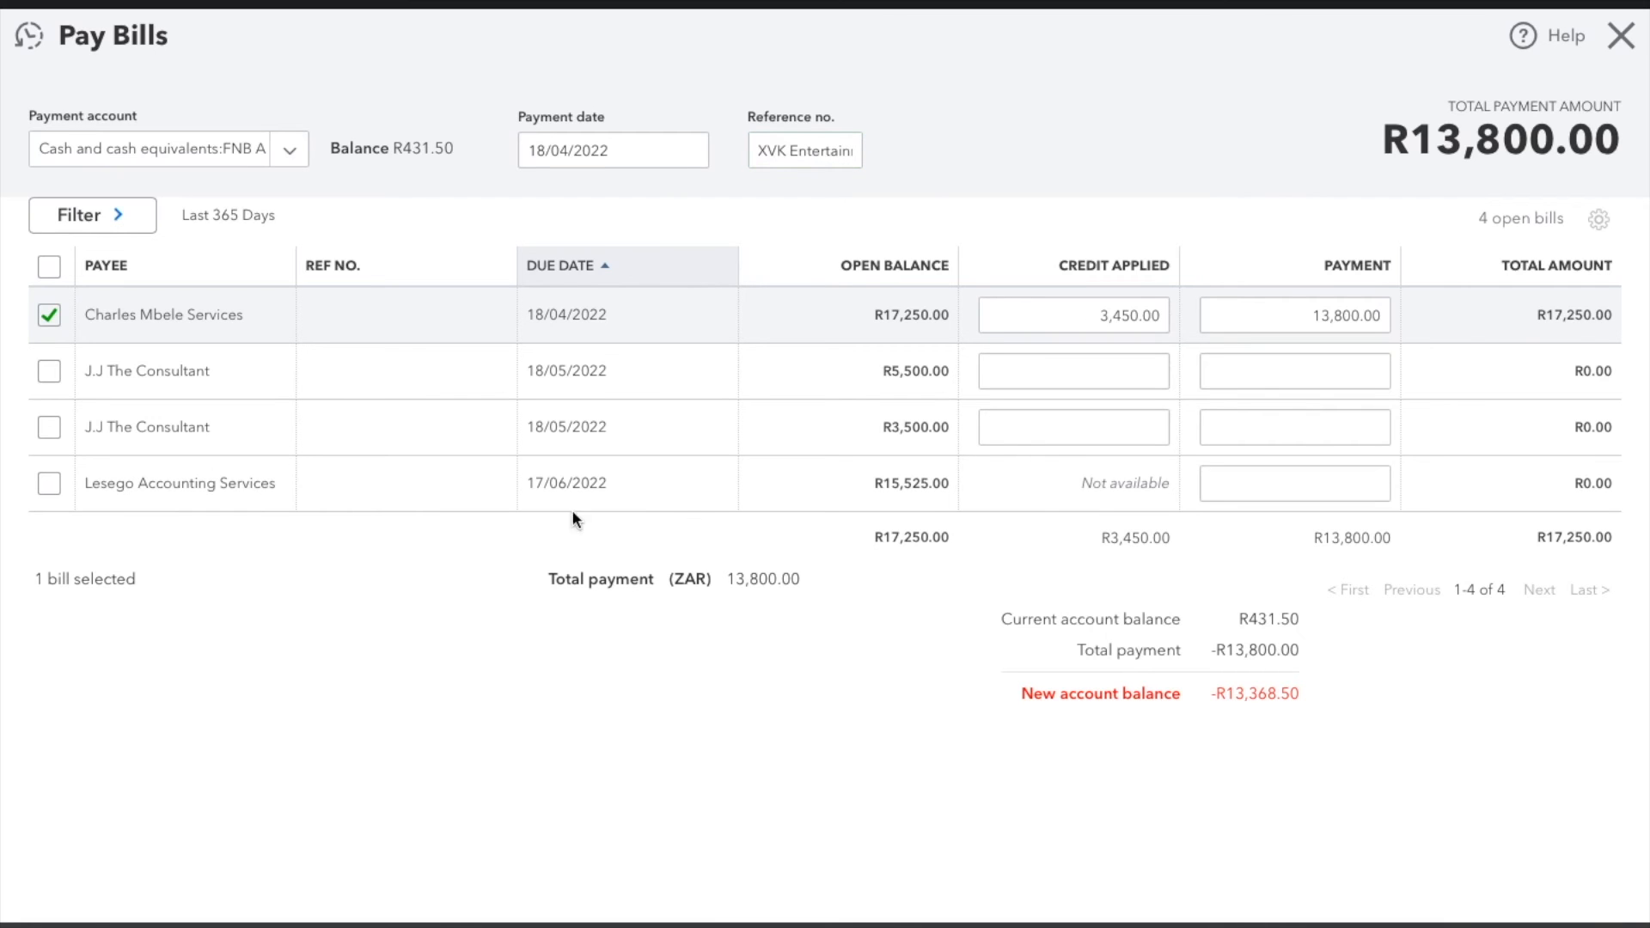
Decline leaving the bill payment without saving, and save and close it.
left_click(419, 315)
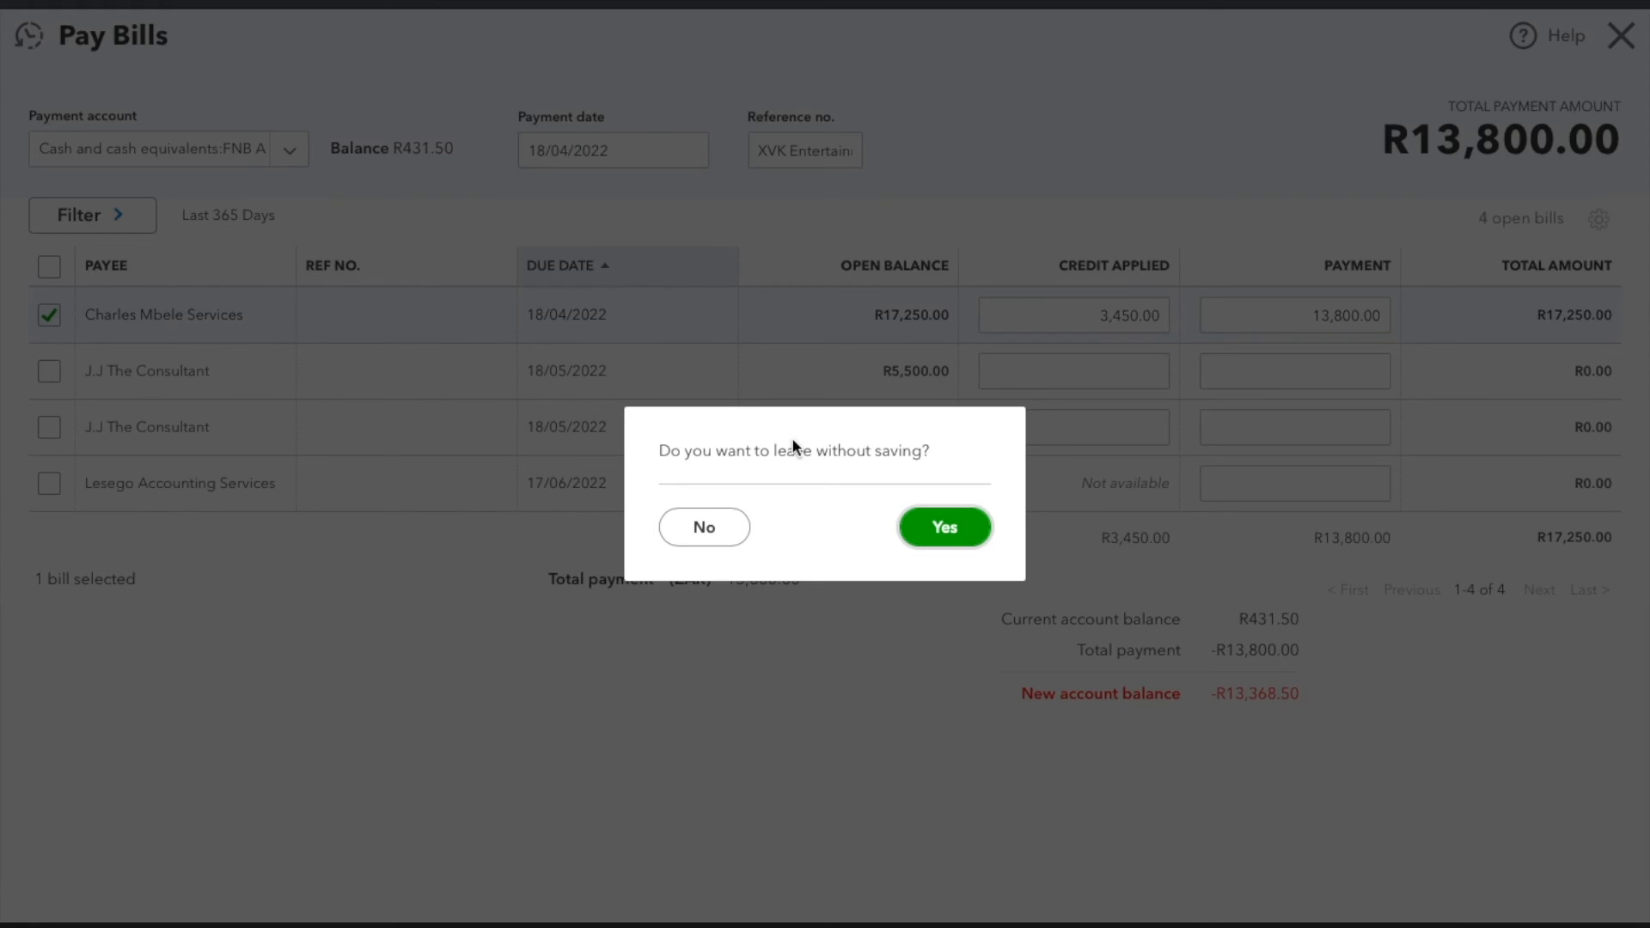
left_click(722, 528)
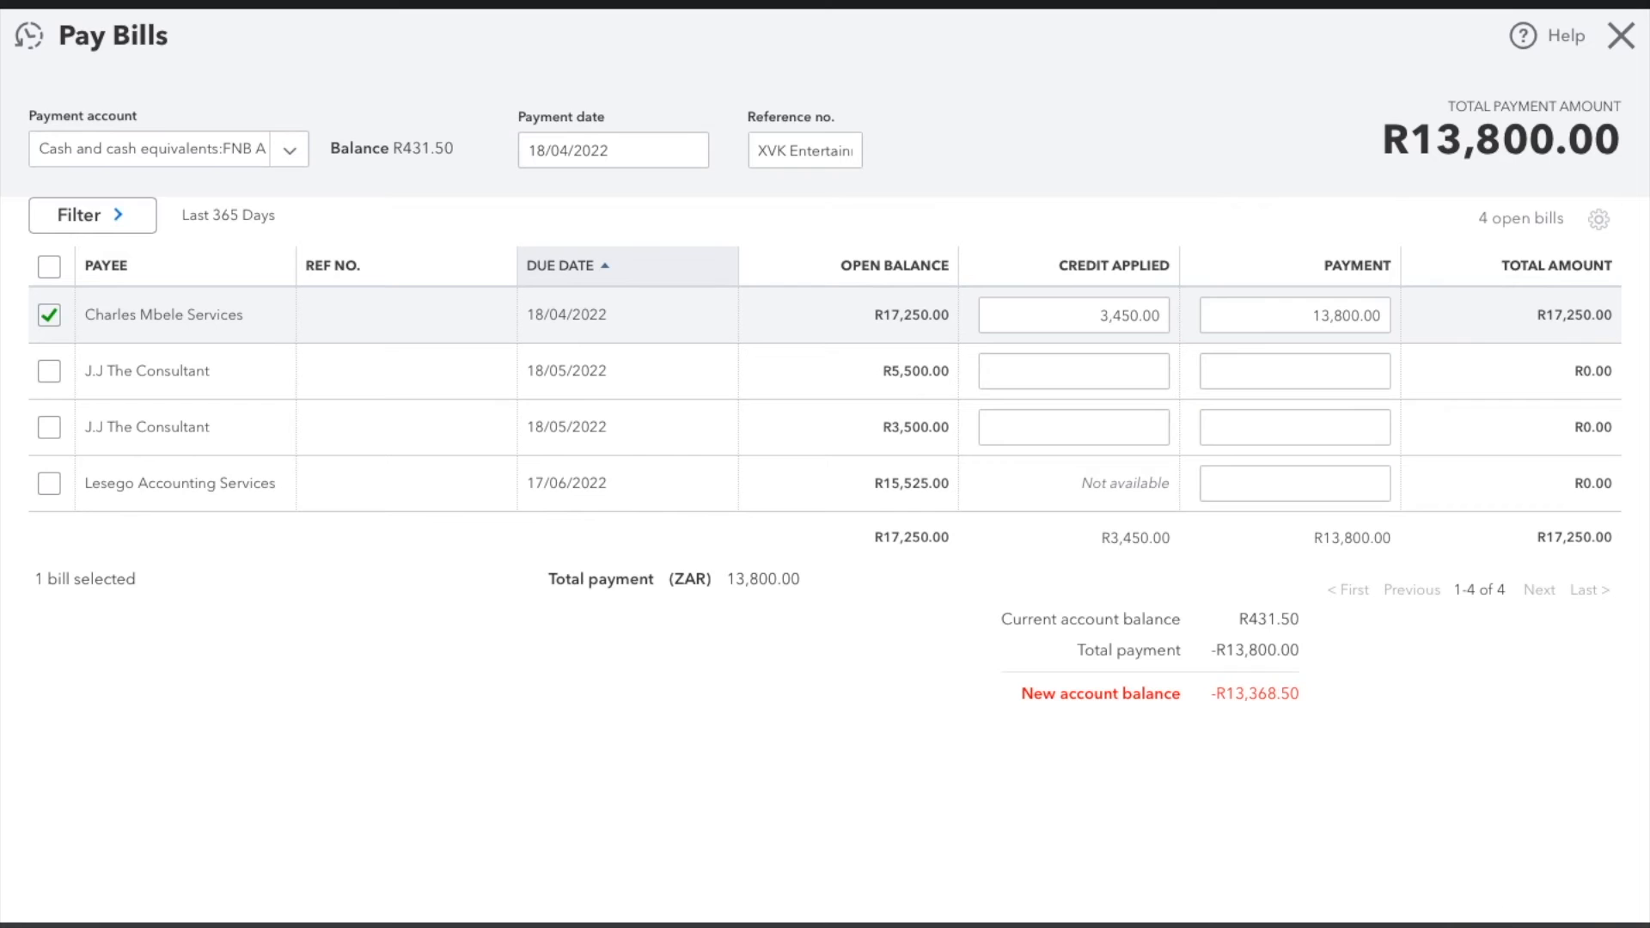
left_click(1614, 926)
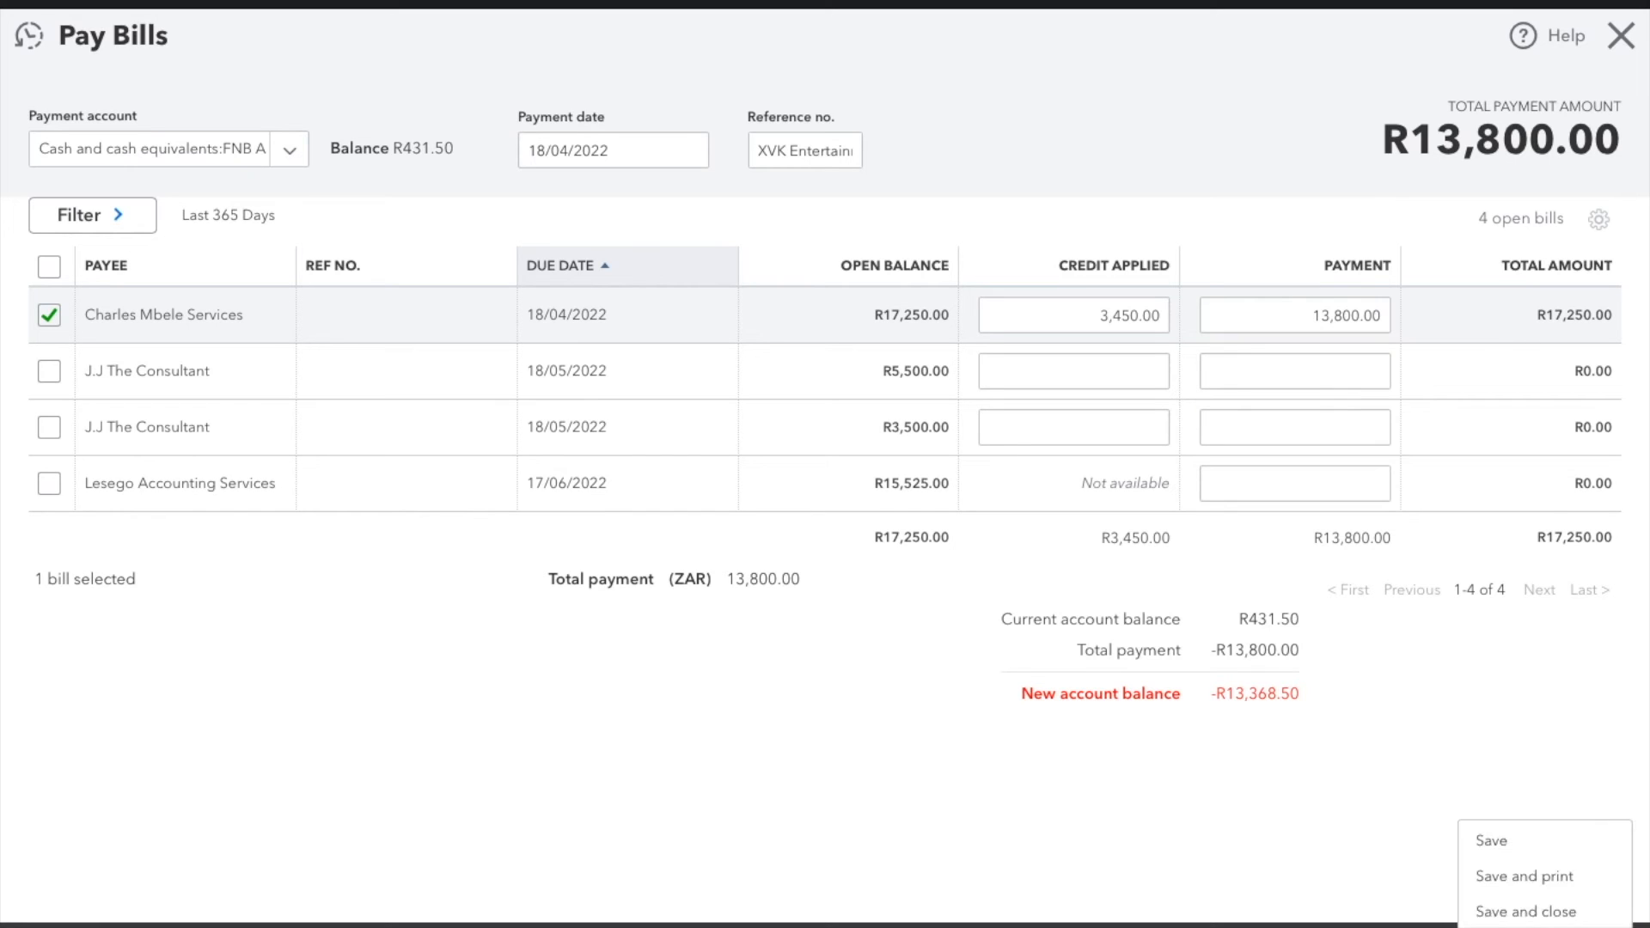
left_click(1578, 917)
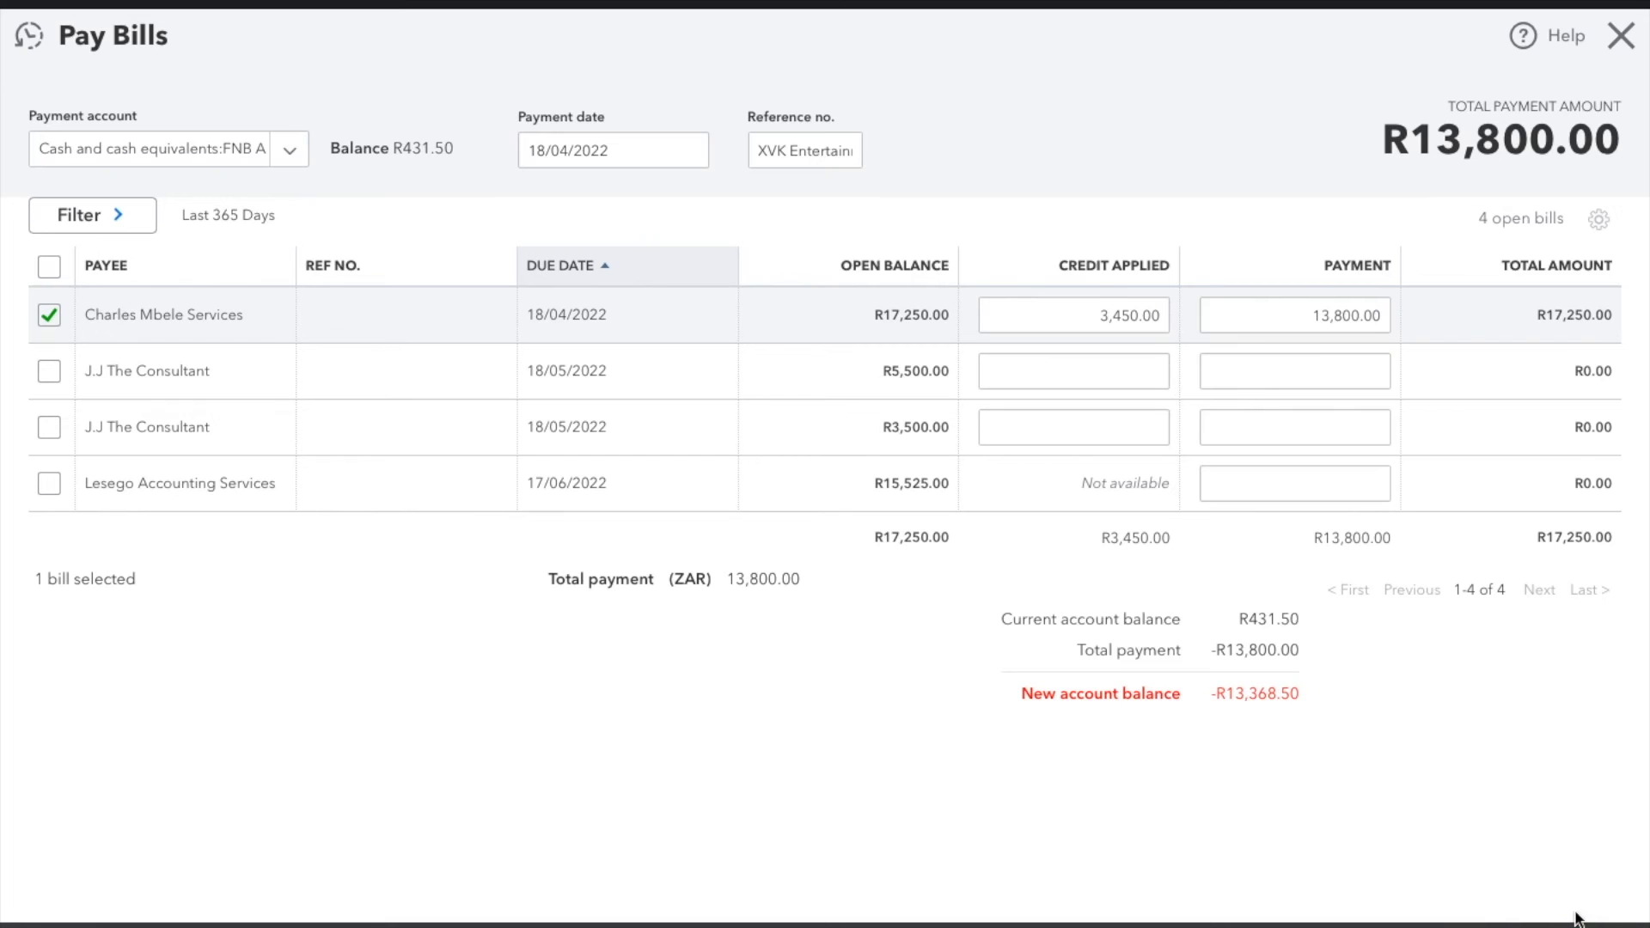
Start another bill payment with Pay bills from the new supplier transactions.
scroll(1378, 896, "down", 1)
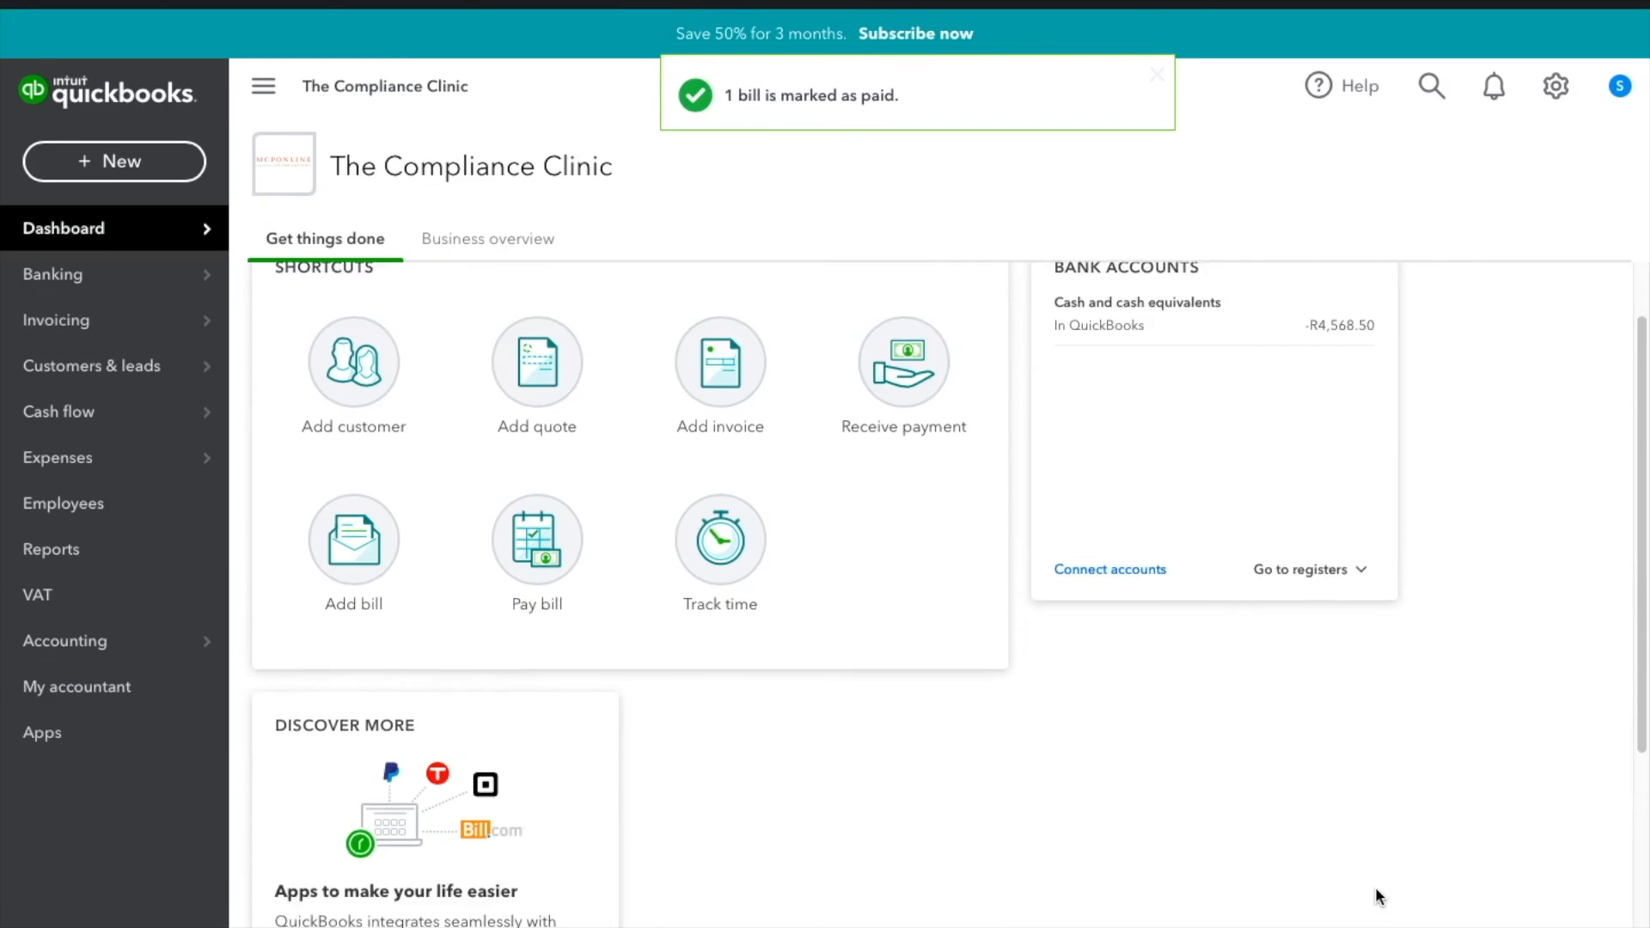
scroll(1379, 896, "down", 5)
scroll(1379, 897, "up", 5)
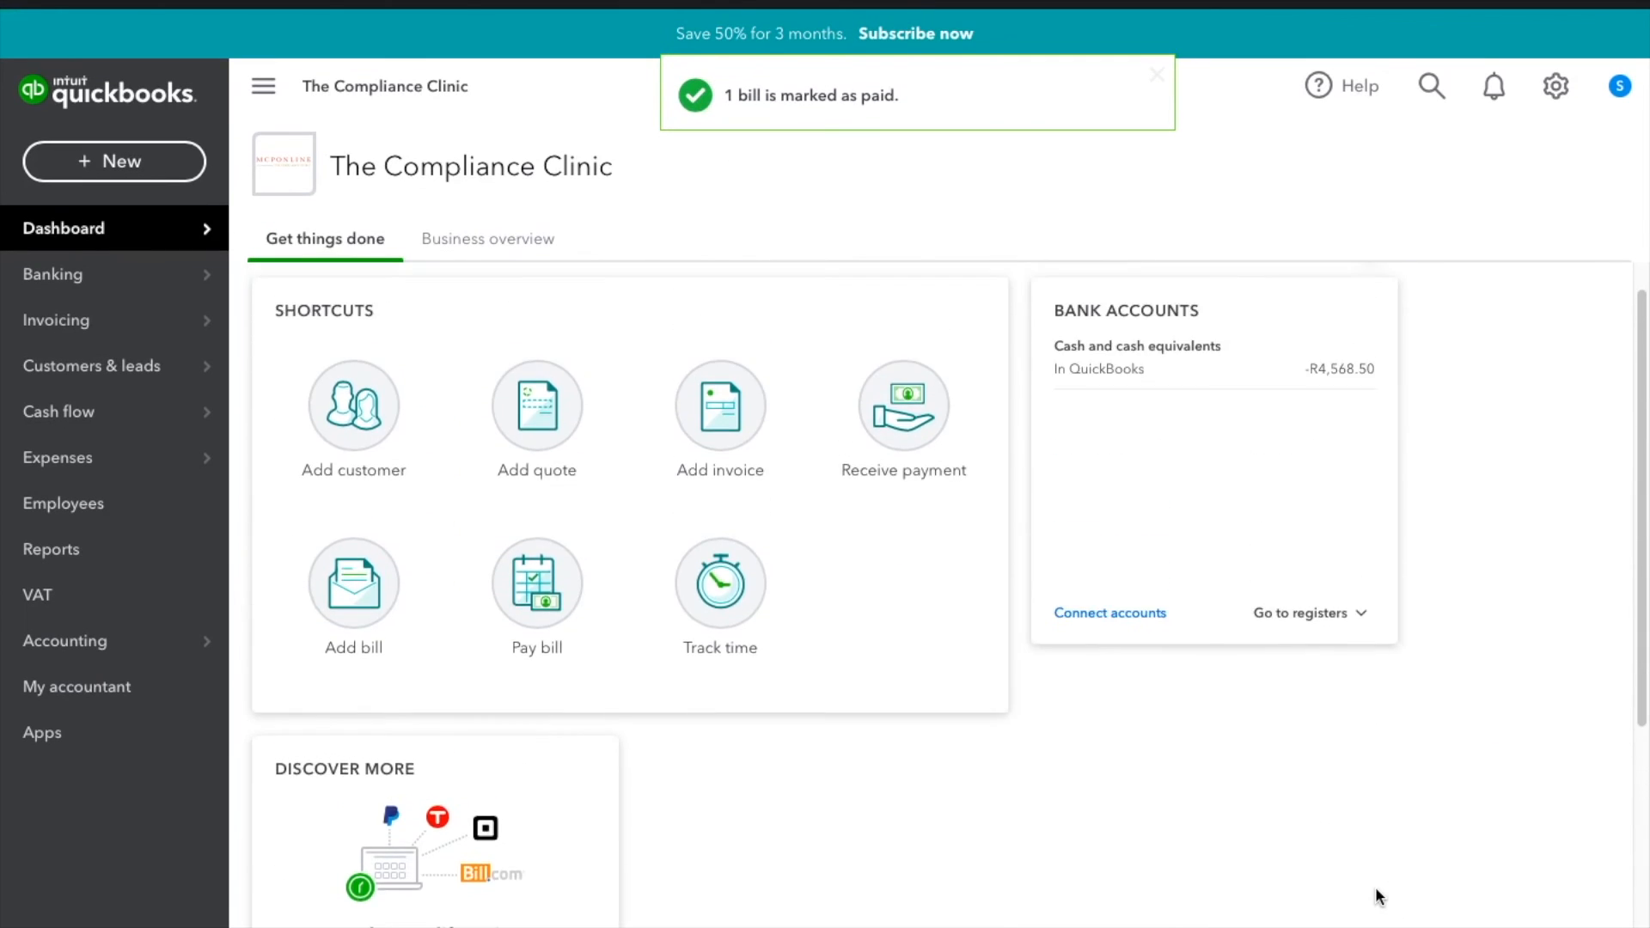
scroll(1378, 897, "up", 1)
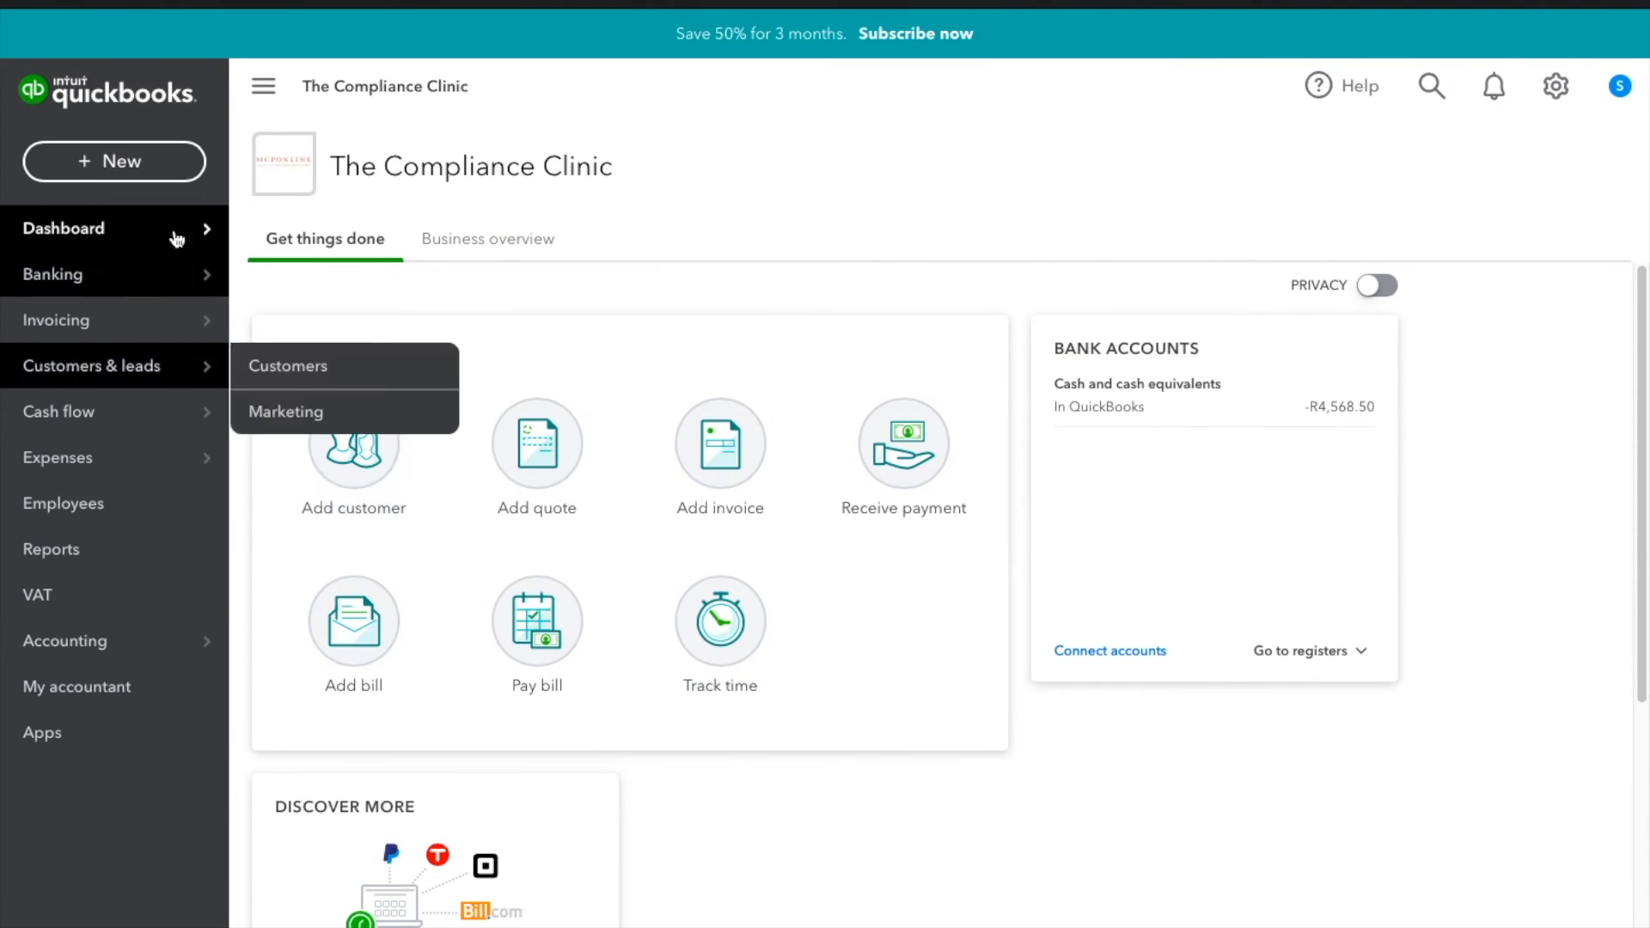
left_click(146, 170)
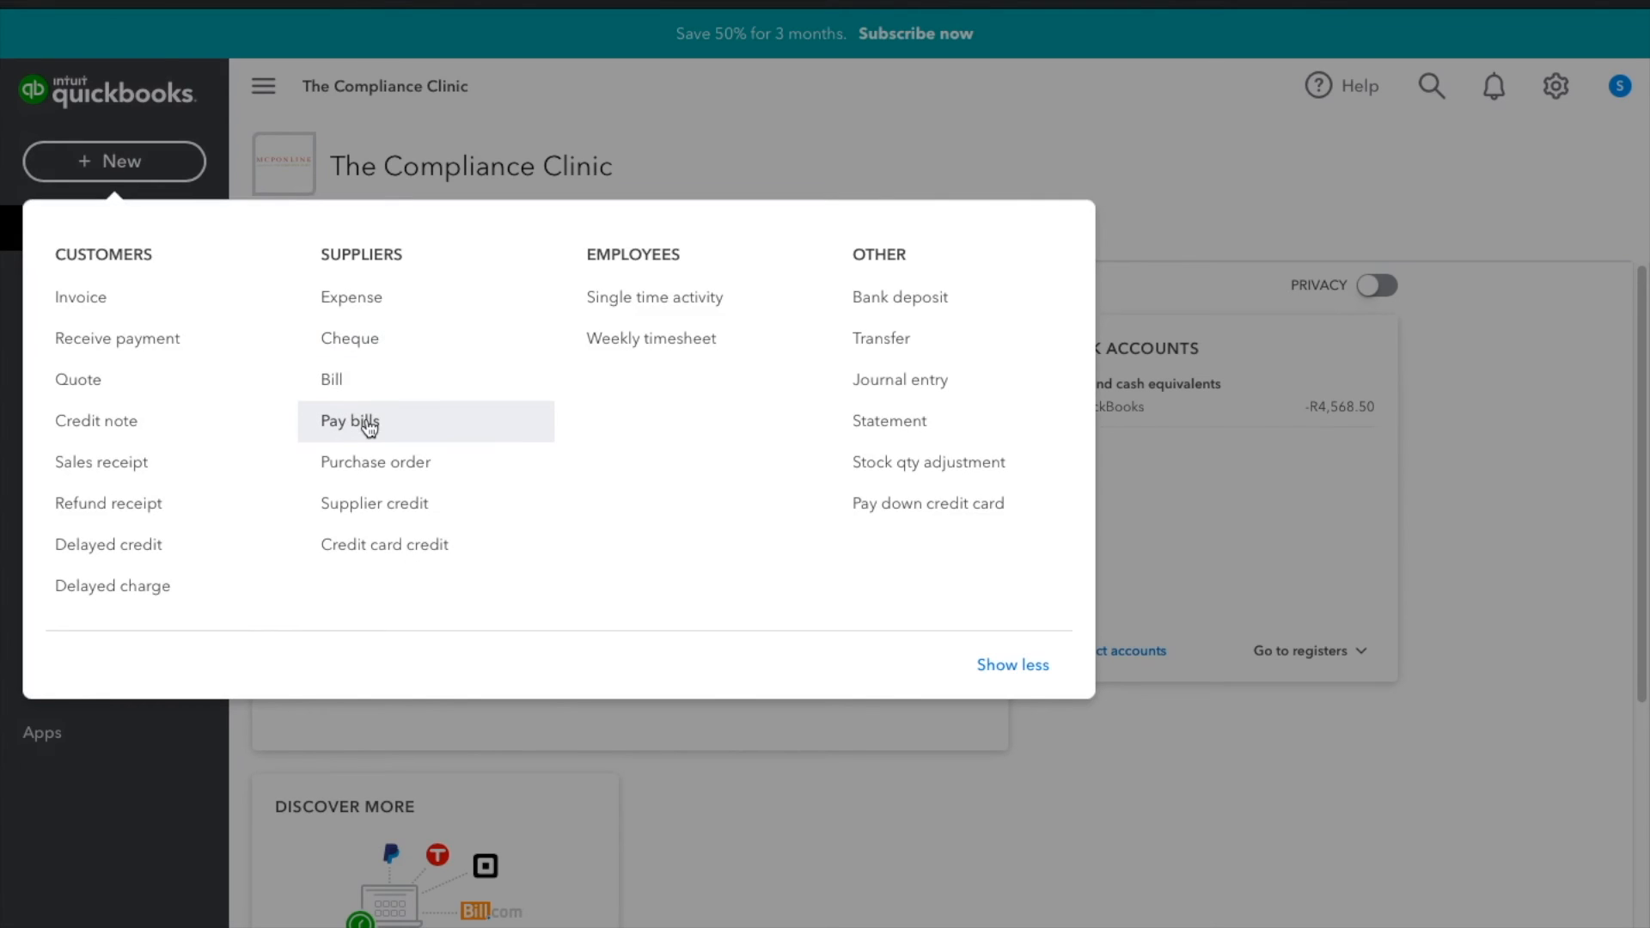
left_click(369, 426)
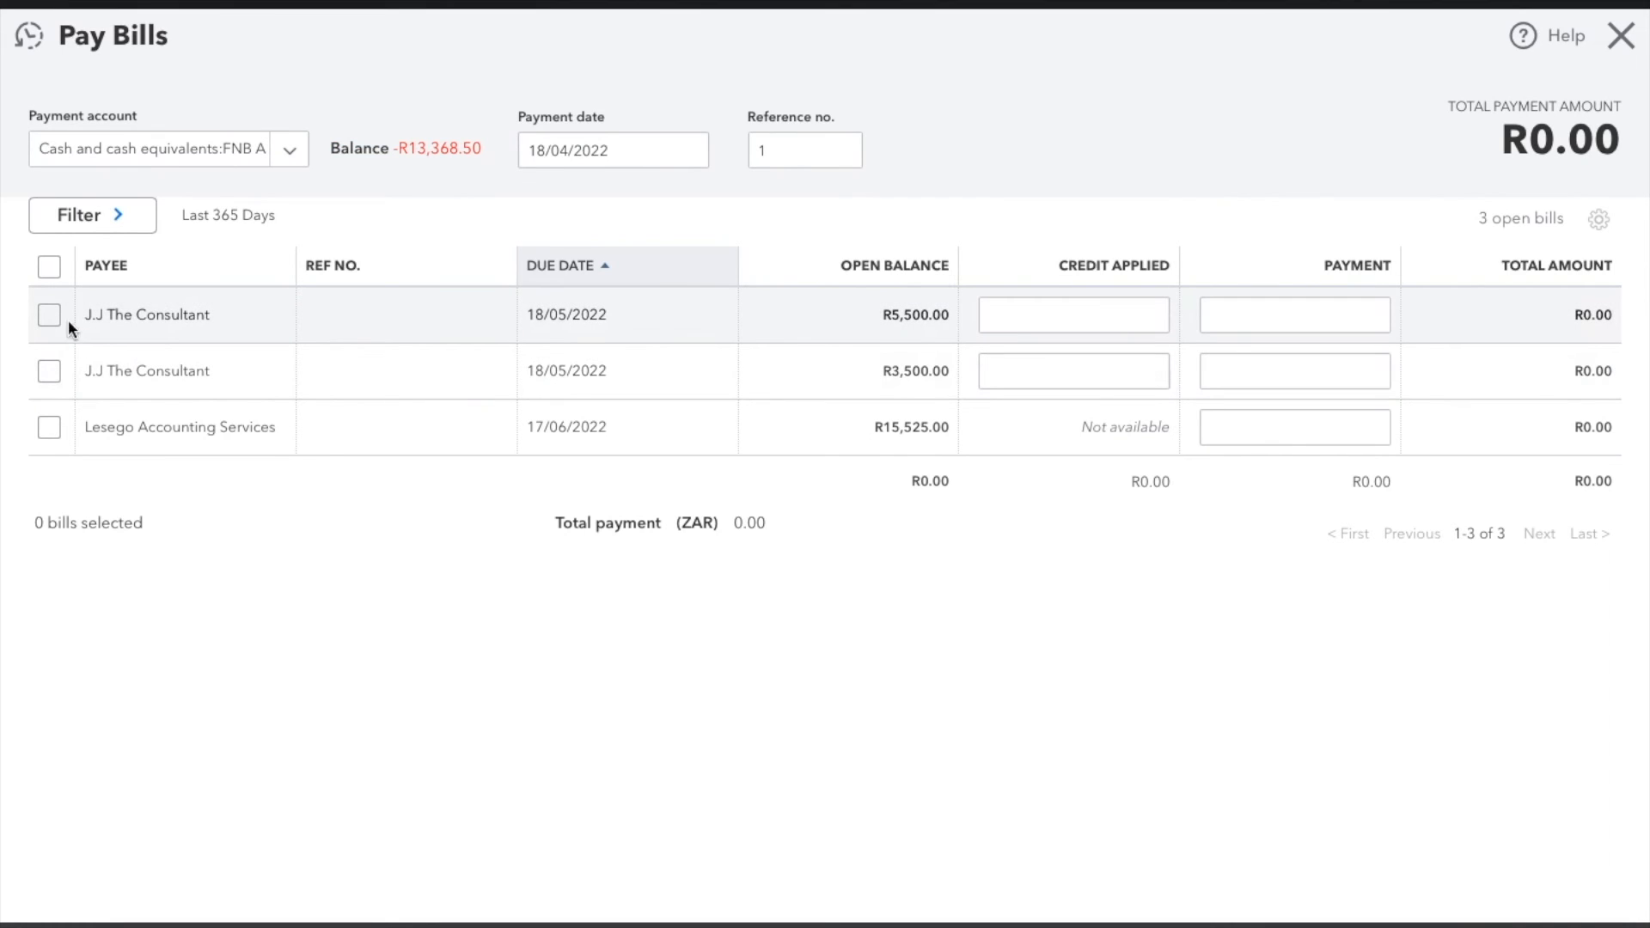
Select only the R5,500 bill from J.J The Consultant for payment, applying the 500.00 credit and paying 5,000.00.
left_click(49, 316)
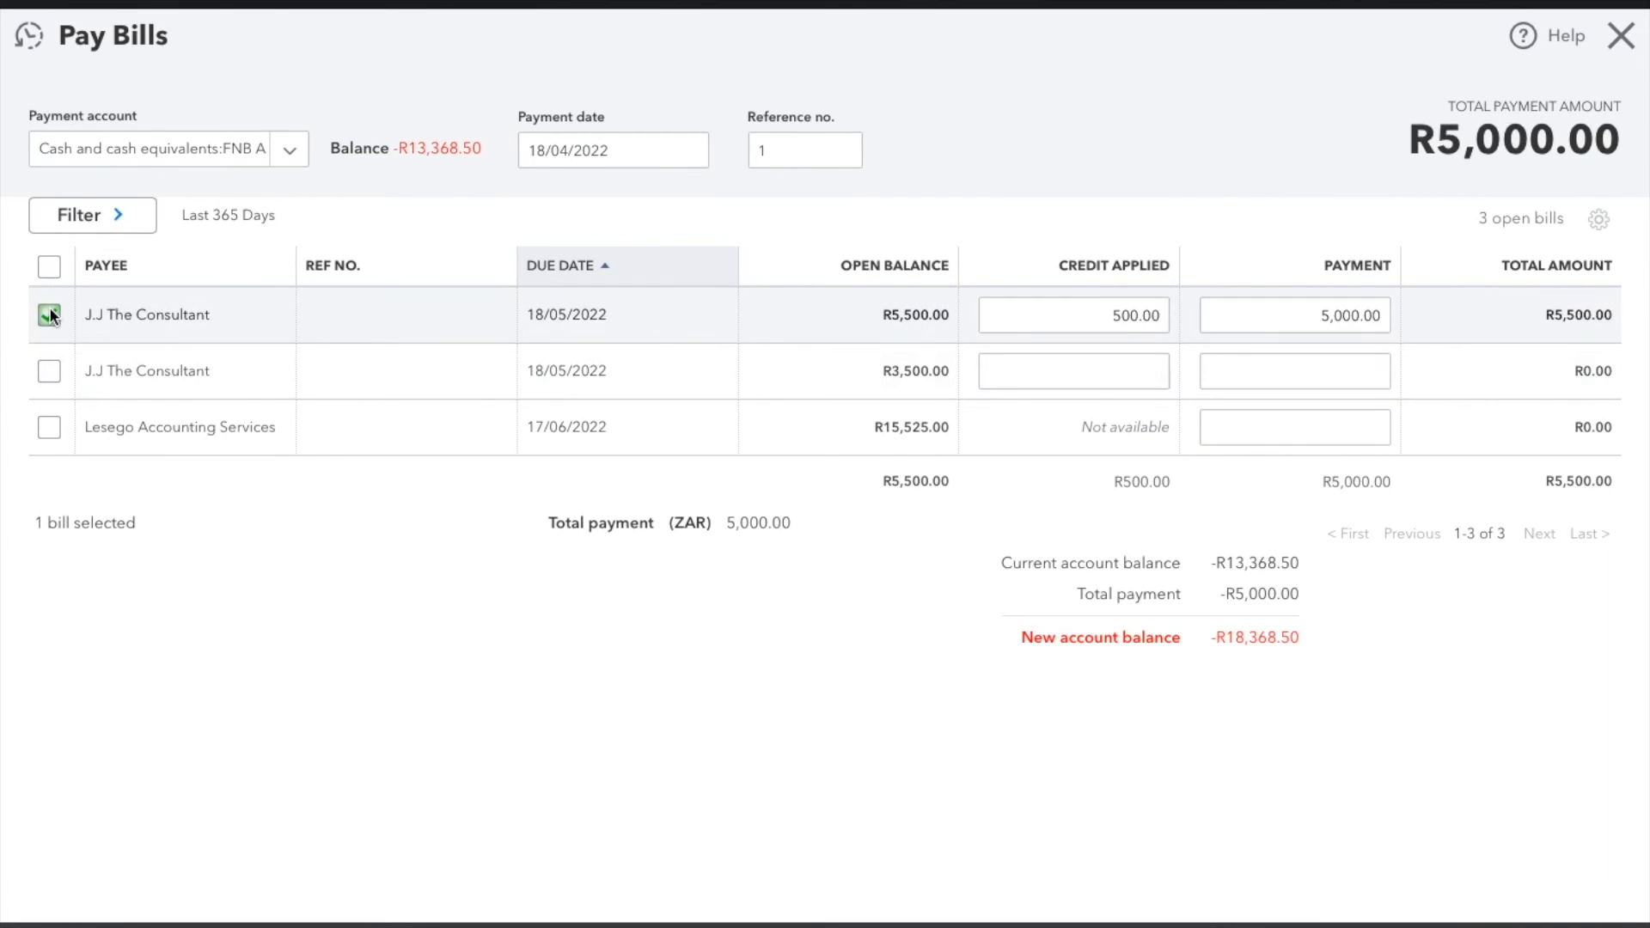
left_click(49, 371)
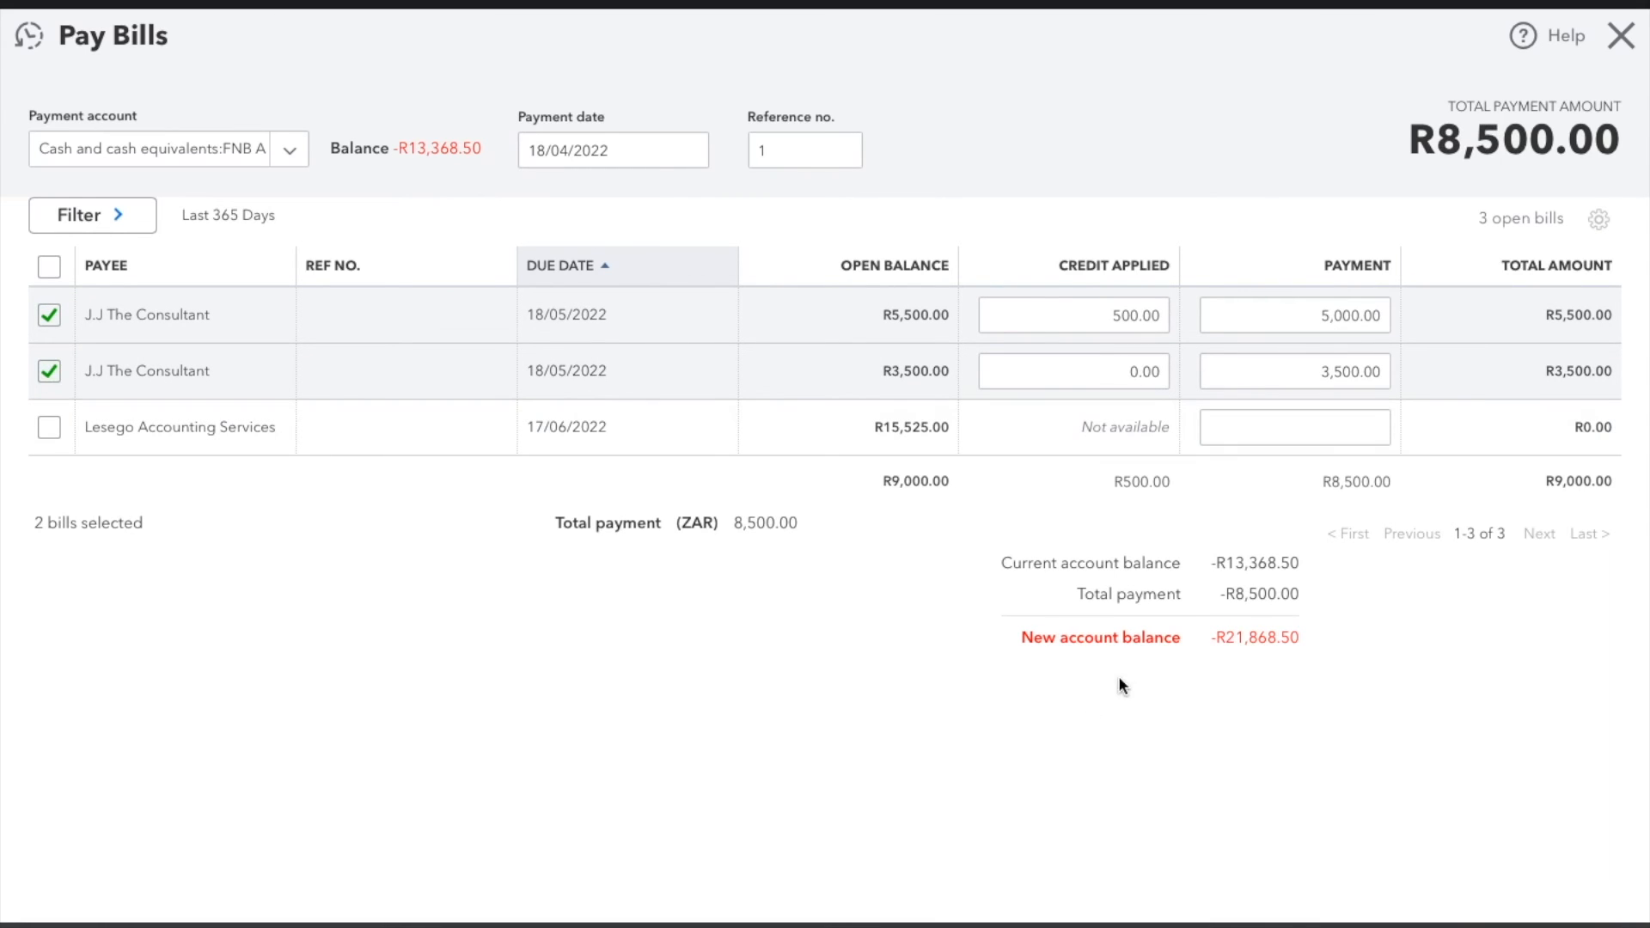
left_click(782, 153)
left_click(49, 370)
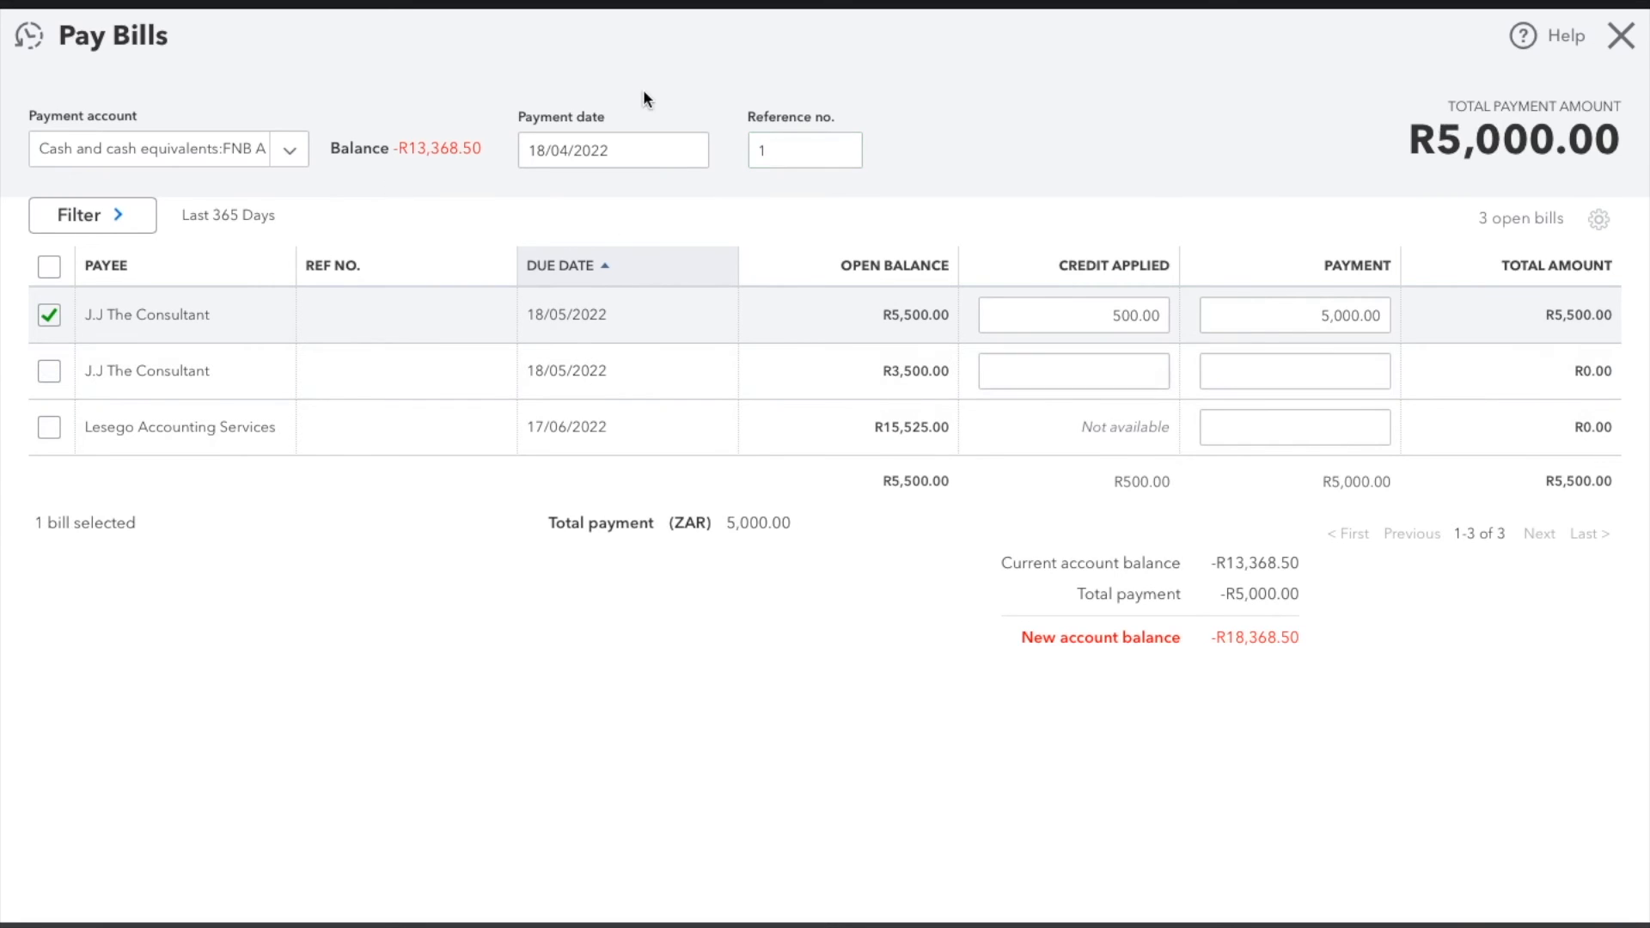
Set the payment's reference number to INV0002, and save and close the bill payment.
double_click(796, 153)
type("INV")
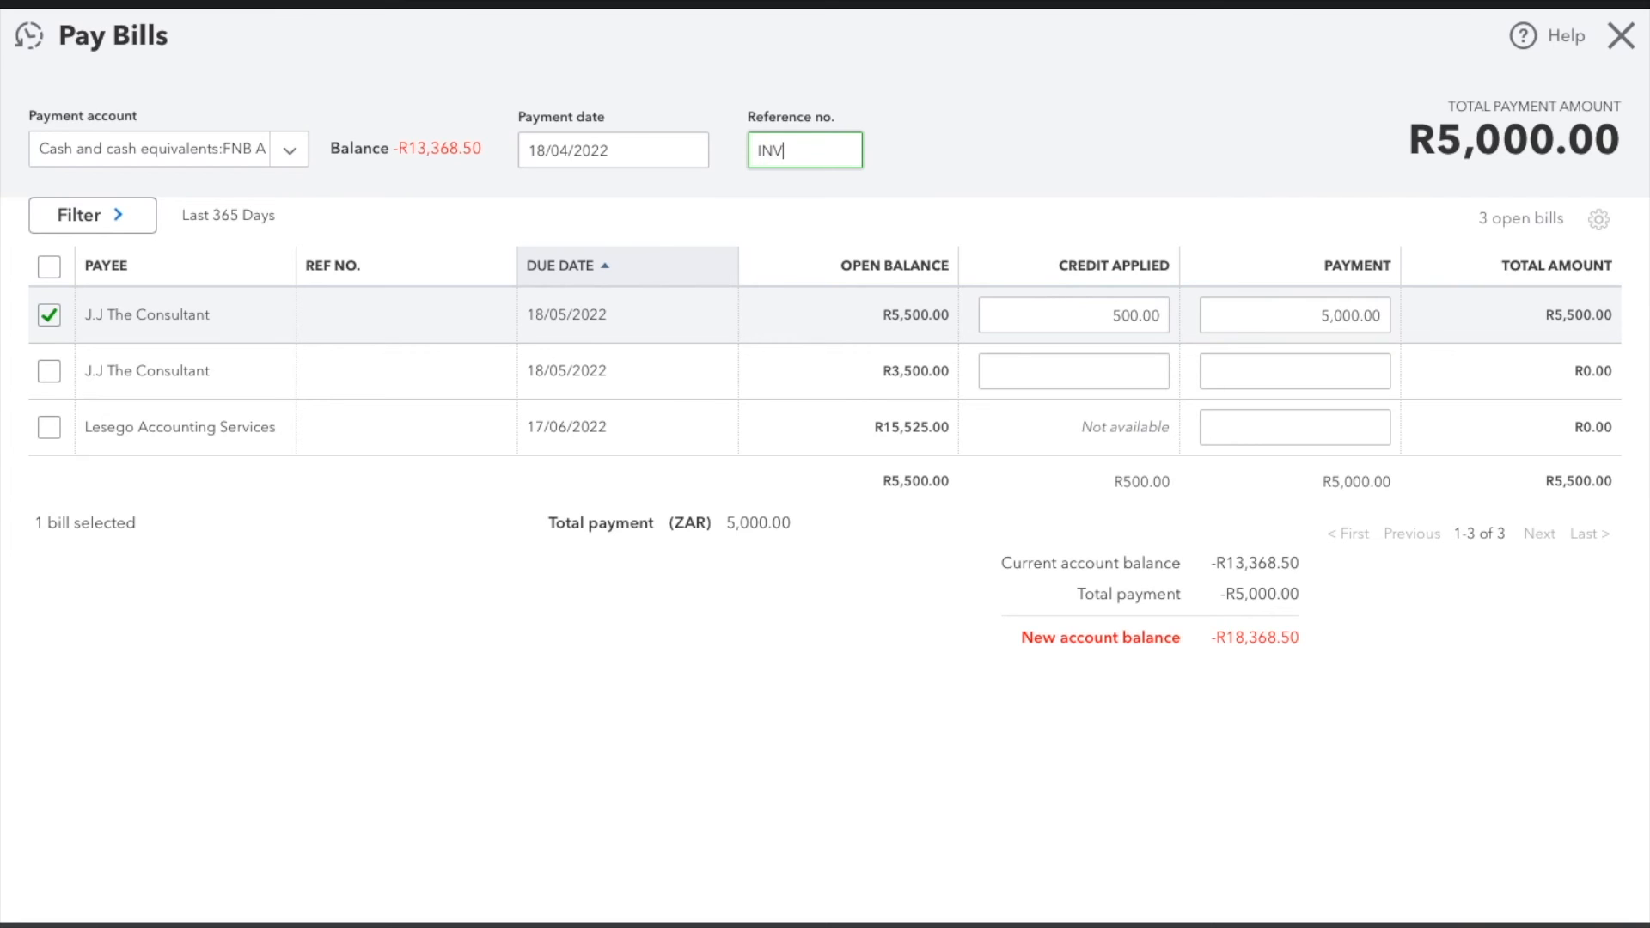
type("0003")
key("BackSpace")
type("2")
left_click(807, 728)
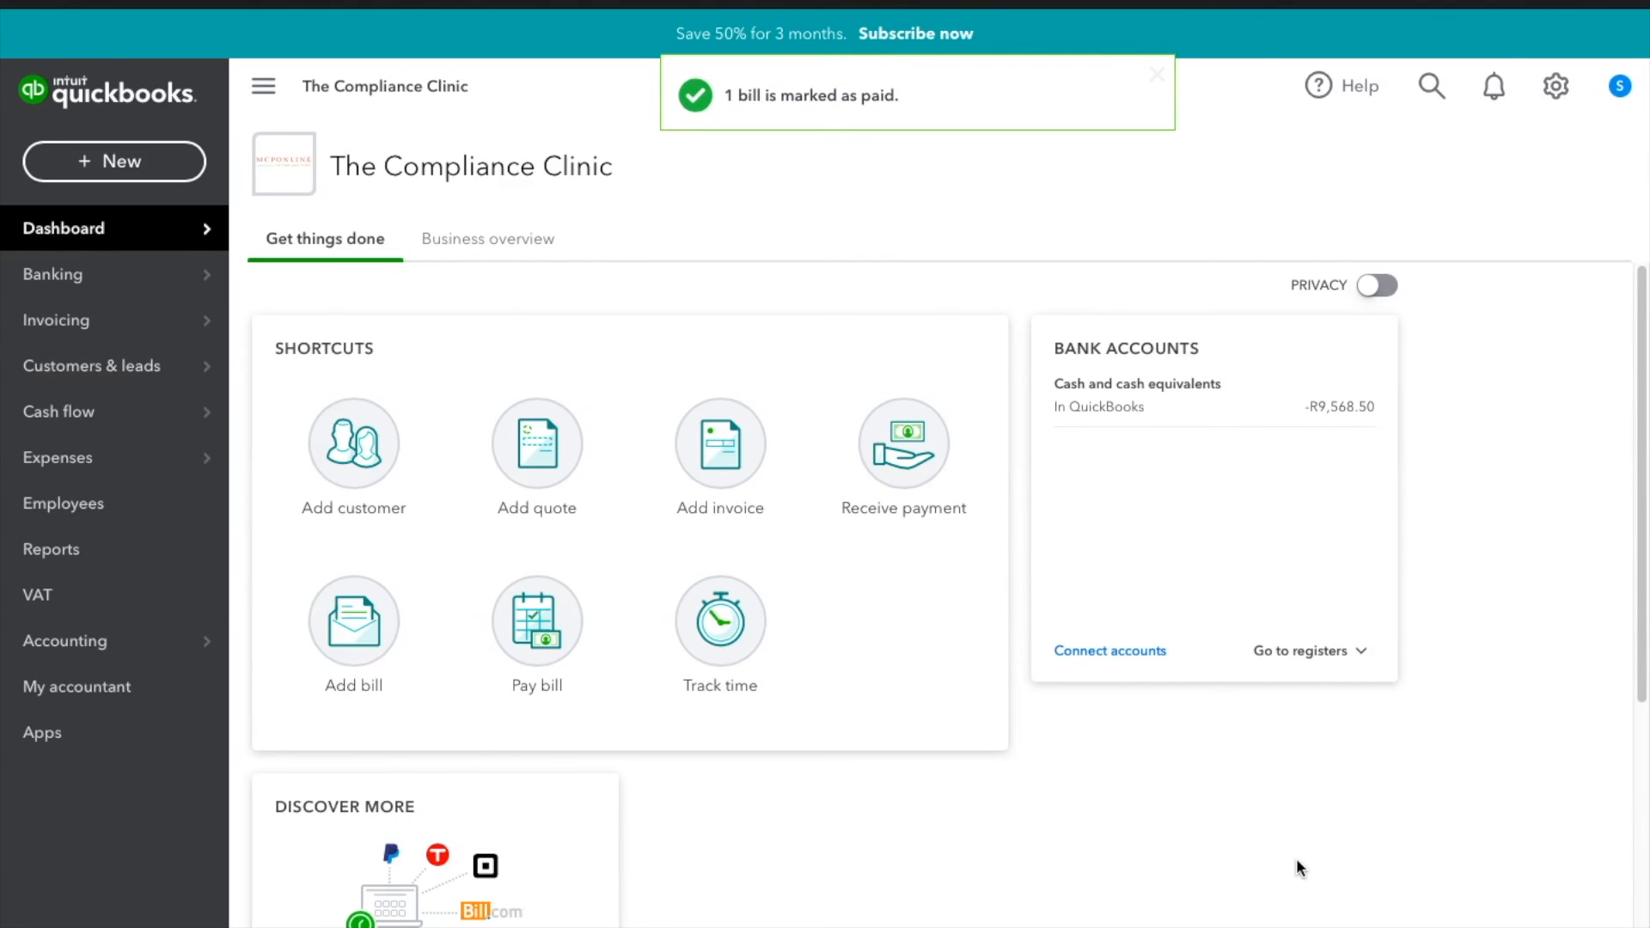
Open the list of expense transactions and go to the unpaid supplier bills.
scroll(1300, 868, "down", 5)
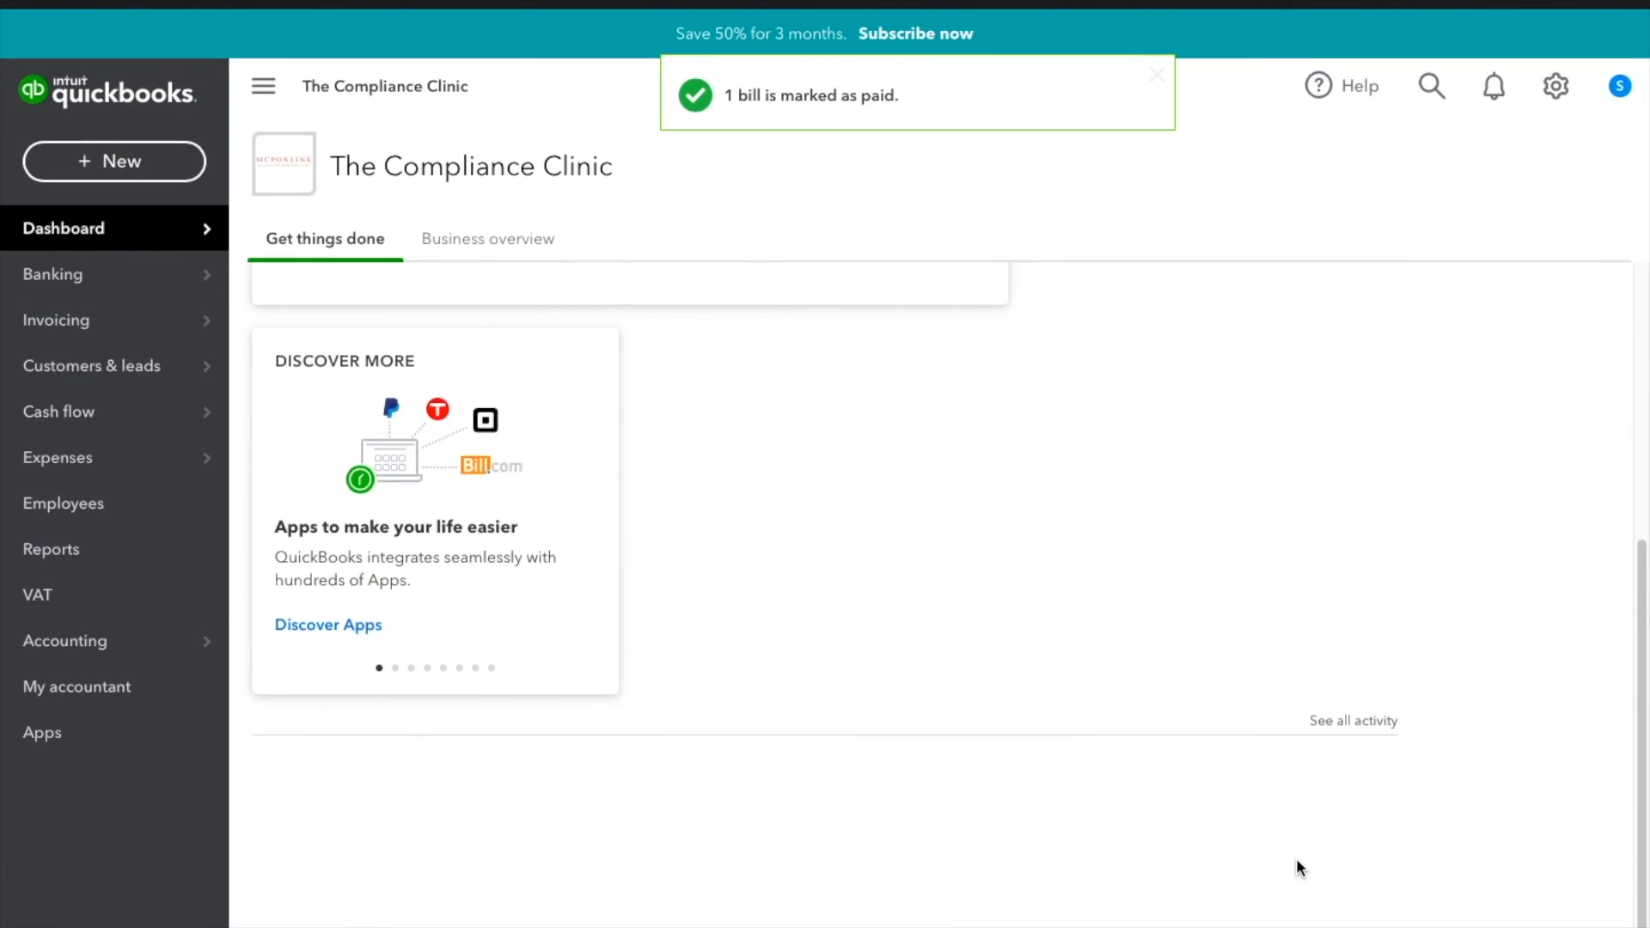
scroll(1301, 869, "up", 5)
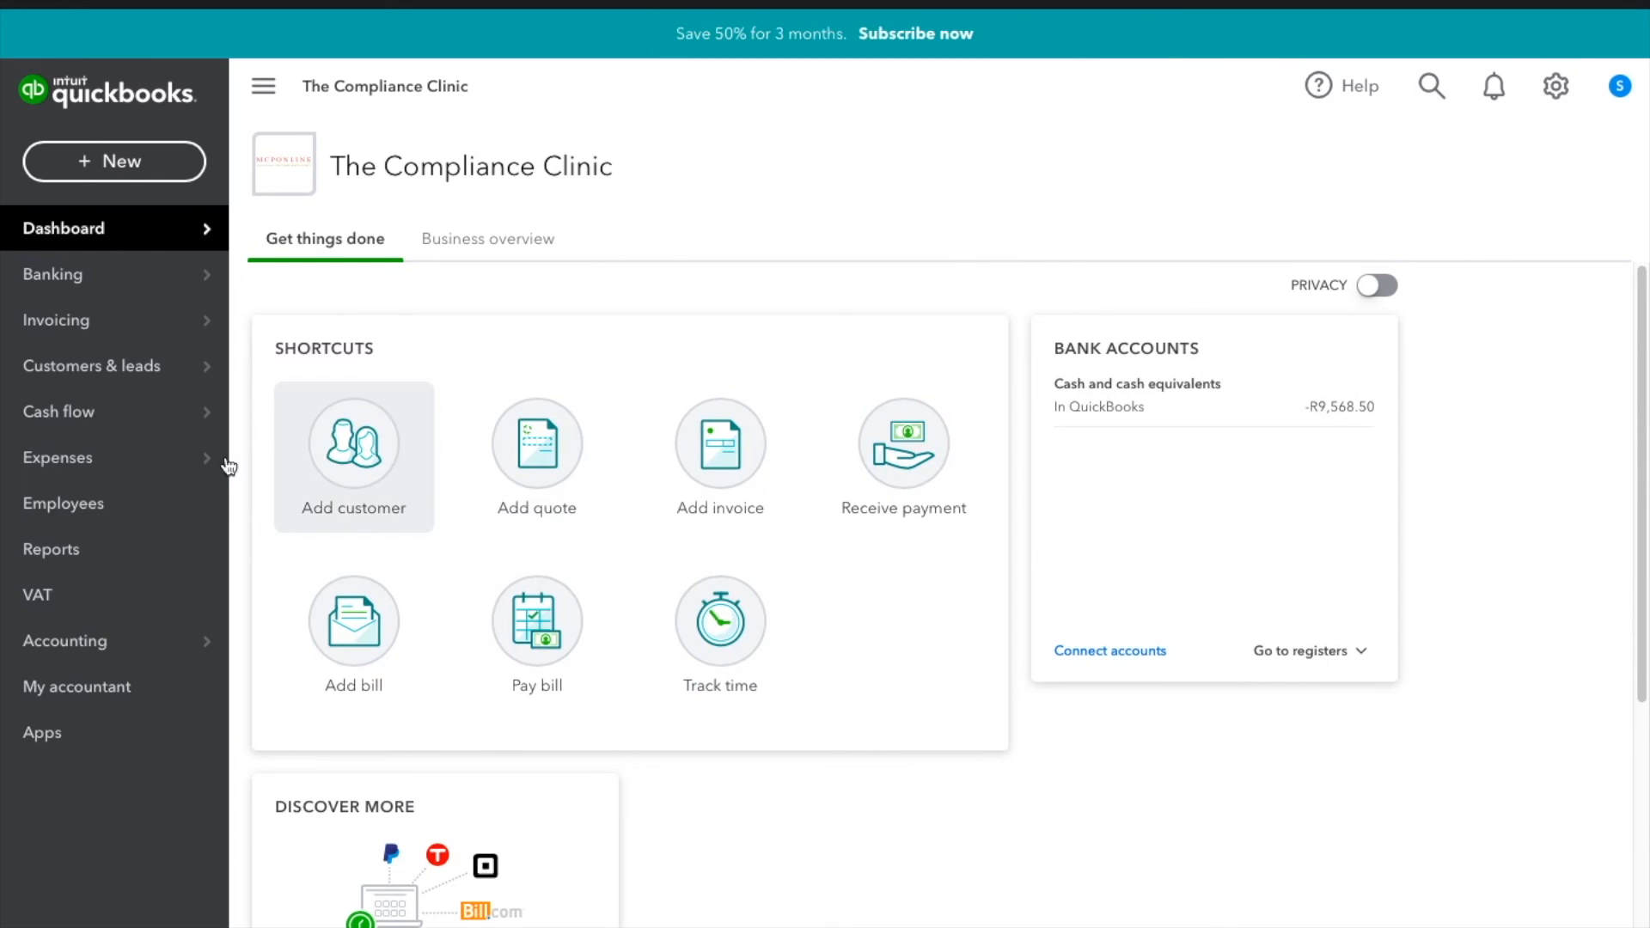
mouse_move(170, 476)
left_click(311, 463)
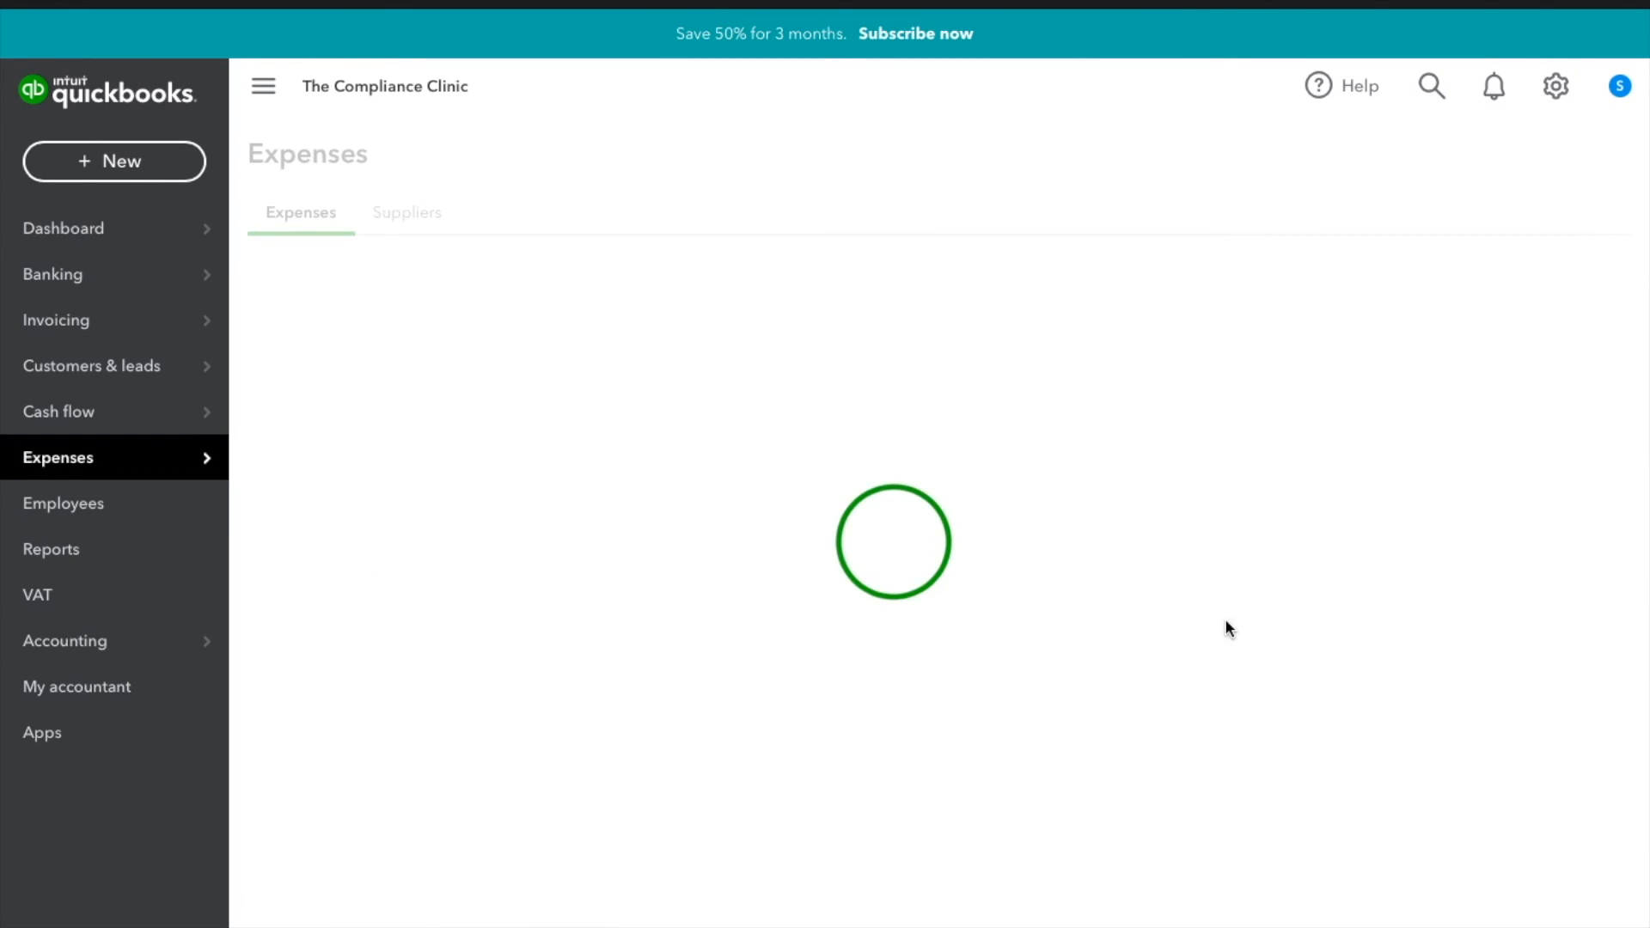
scroll(1480, 692, "down", 5)
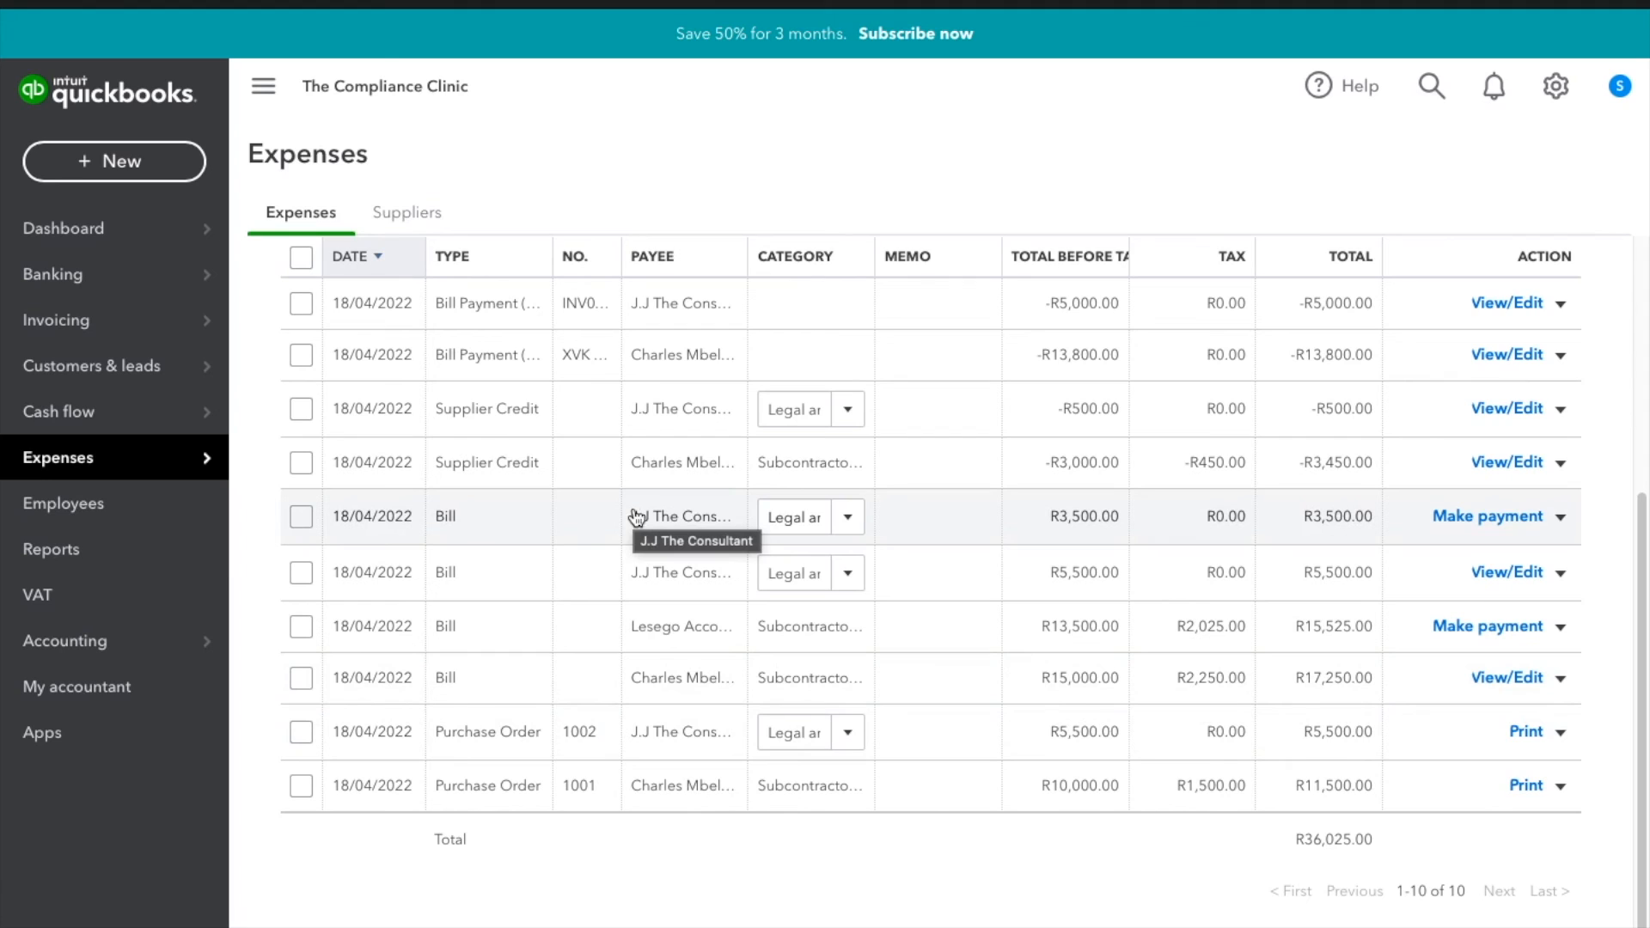
Make a payment for J.J The Consultant's open R3,500 bill with reference number INV0004, and save and close it.
left_click(1561, 518)
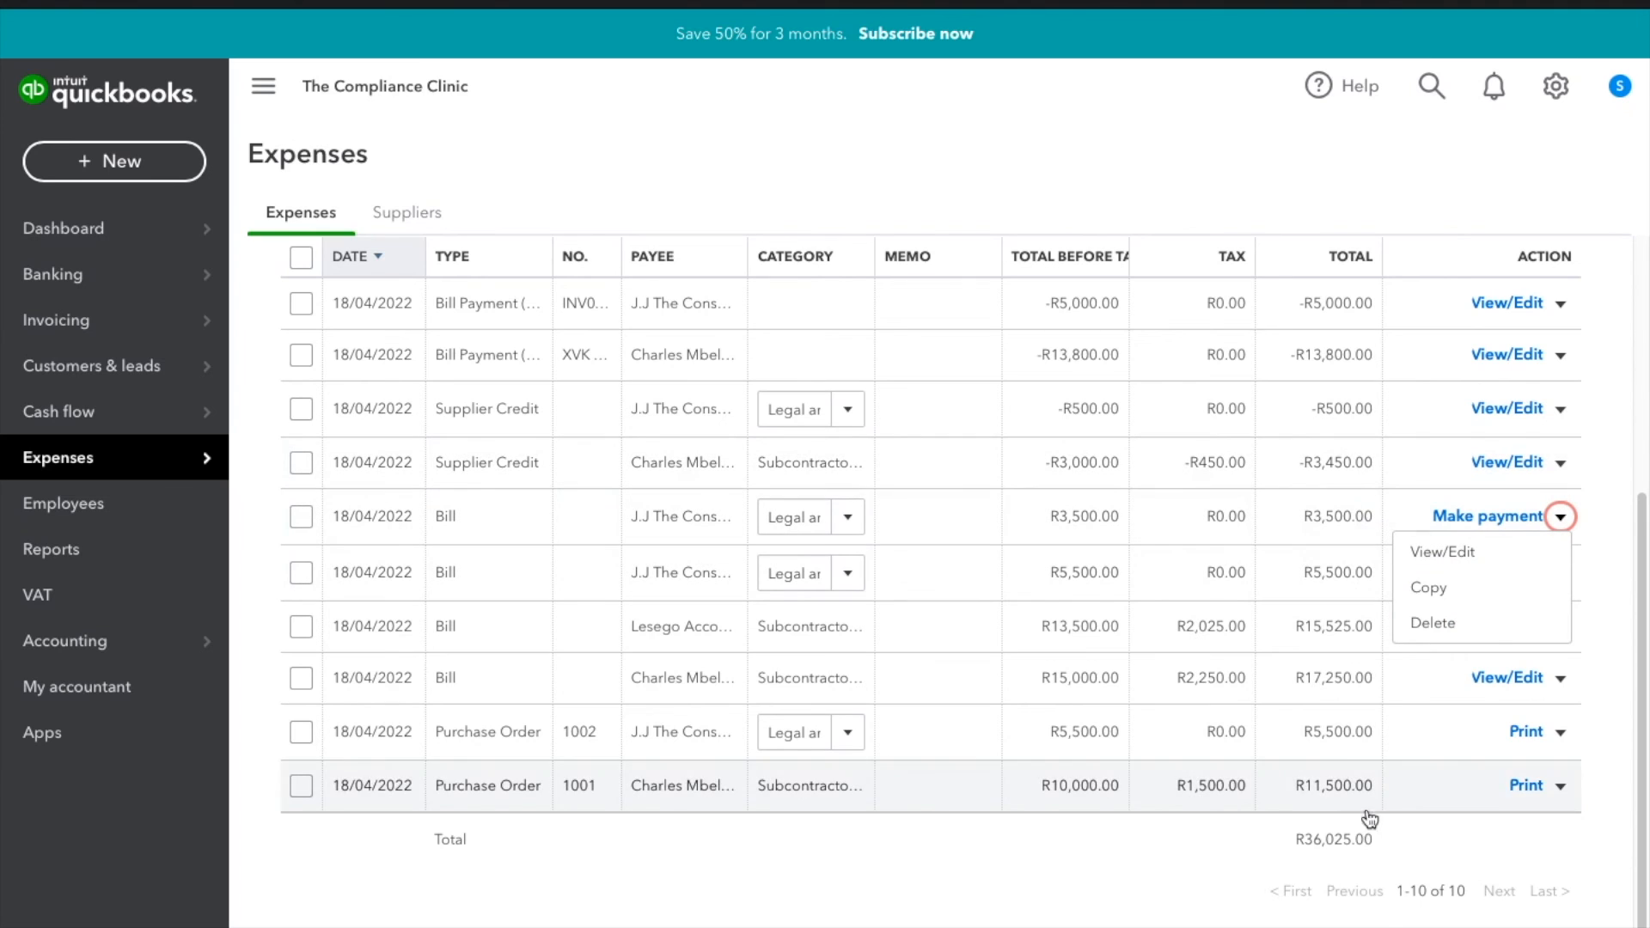
left_click(1385, 896)
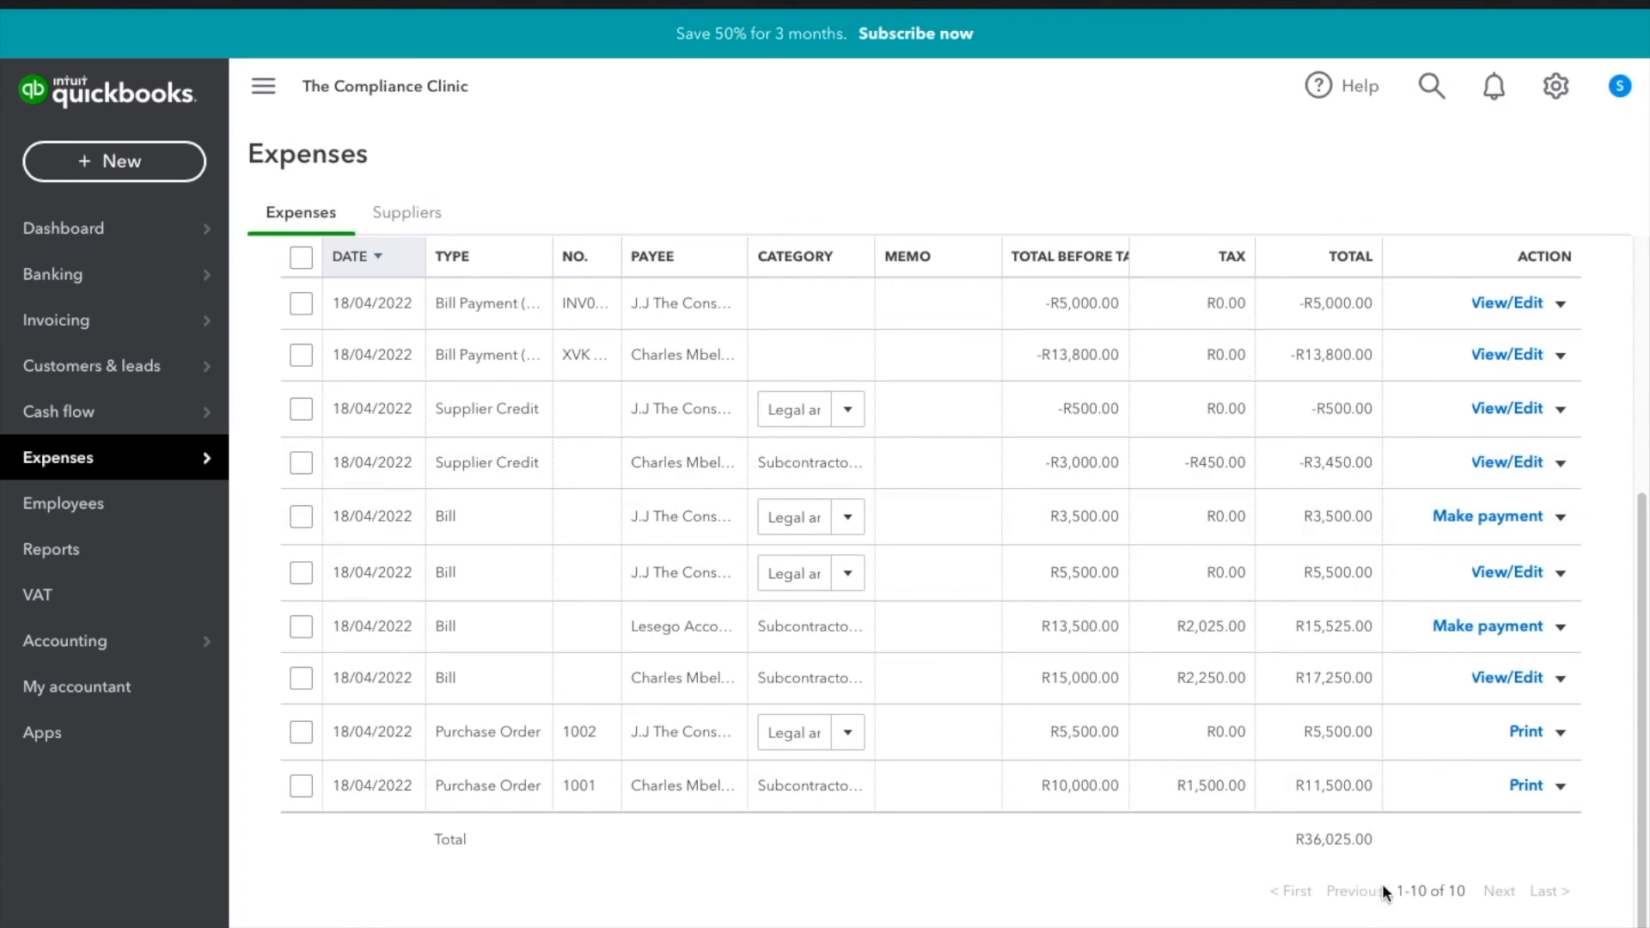
left_click(1463, 519)
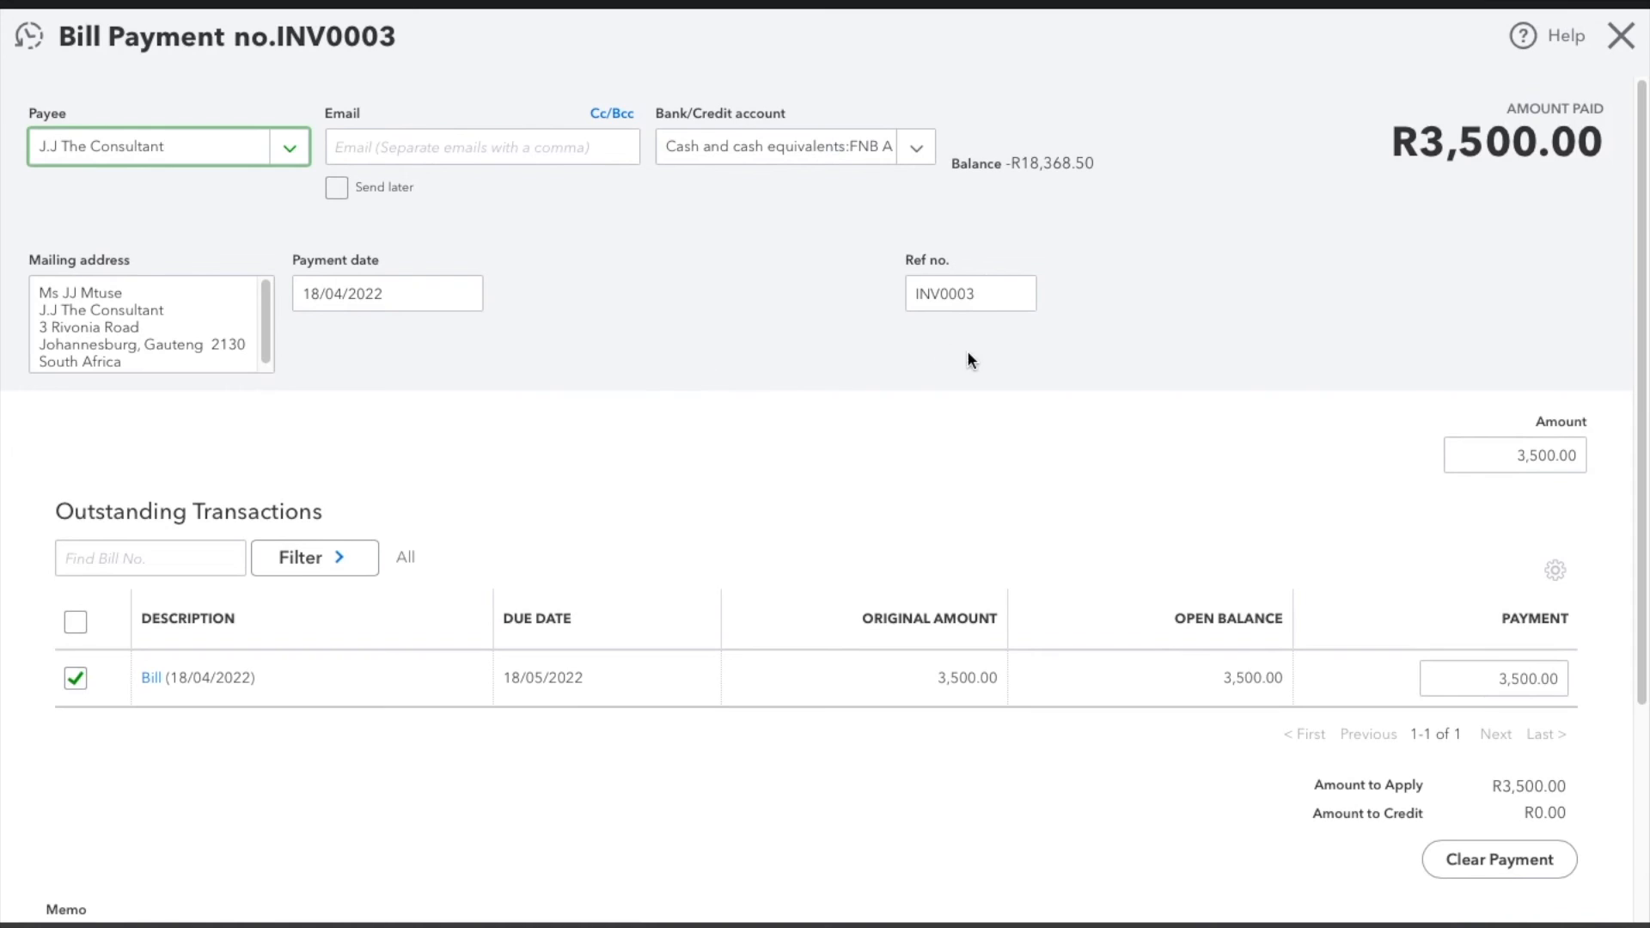
left_click(997, 293)
key("BackSpace")
type("4")
left_click(852, 373)
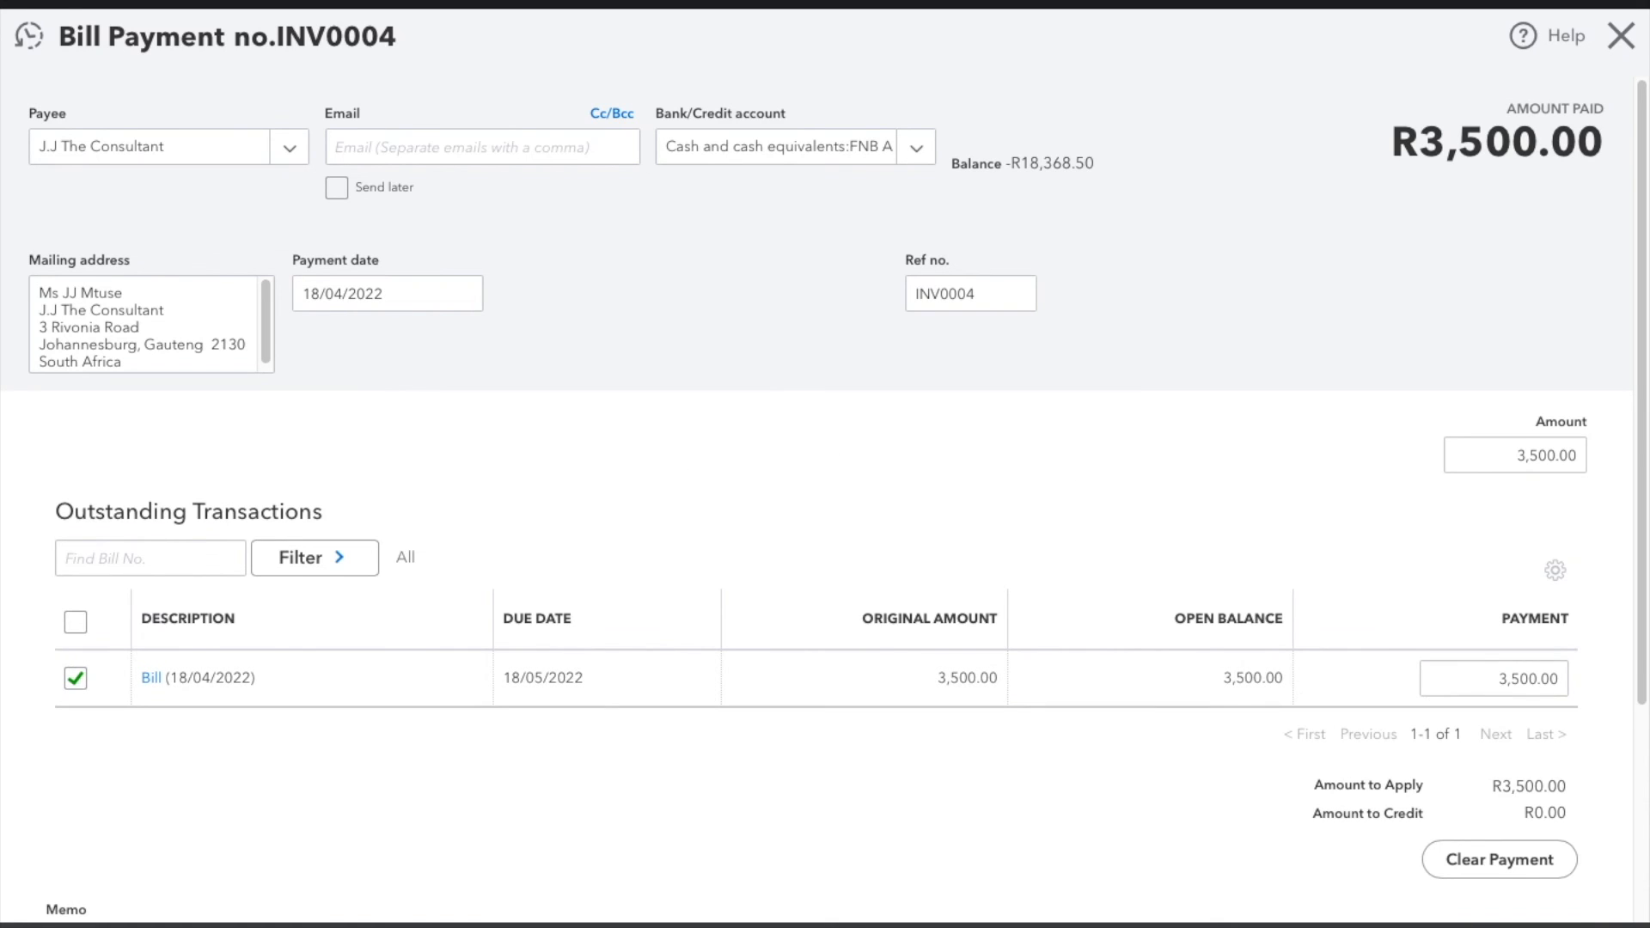
scroll(1375, 659, "up", 5)
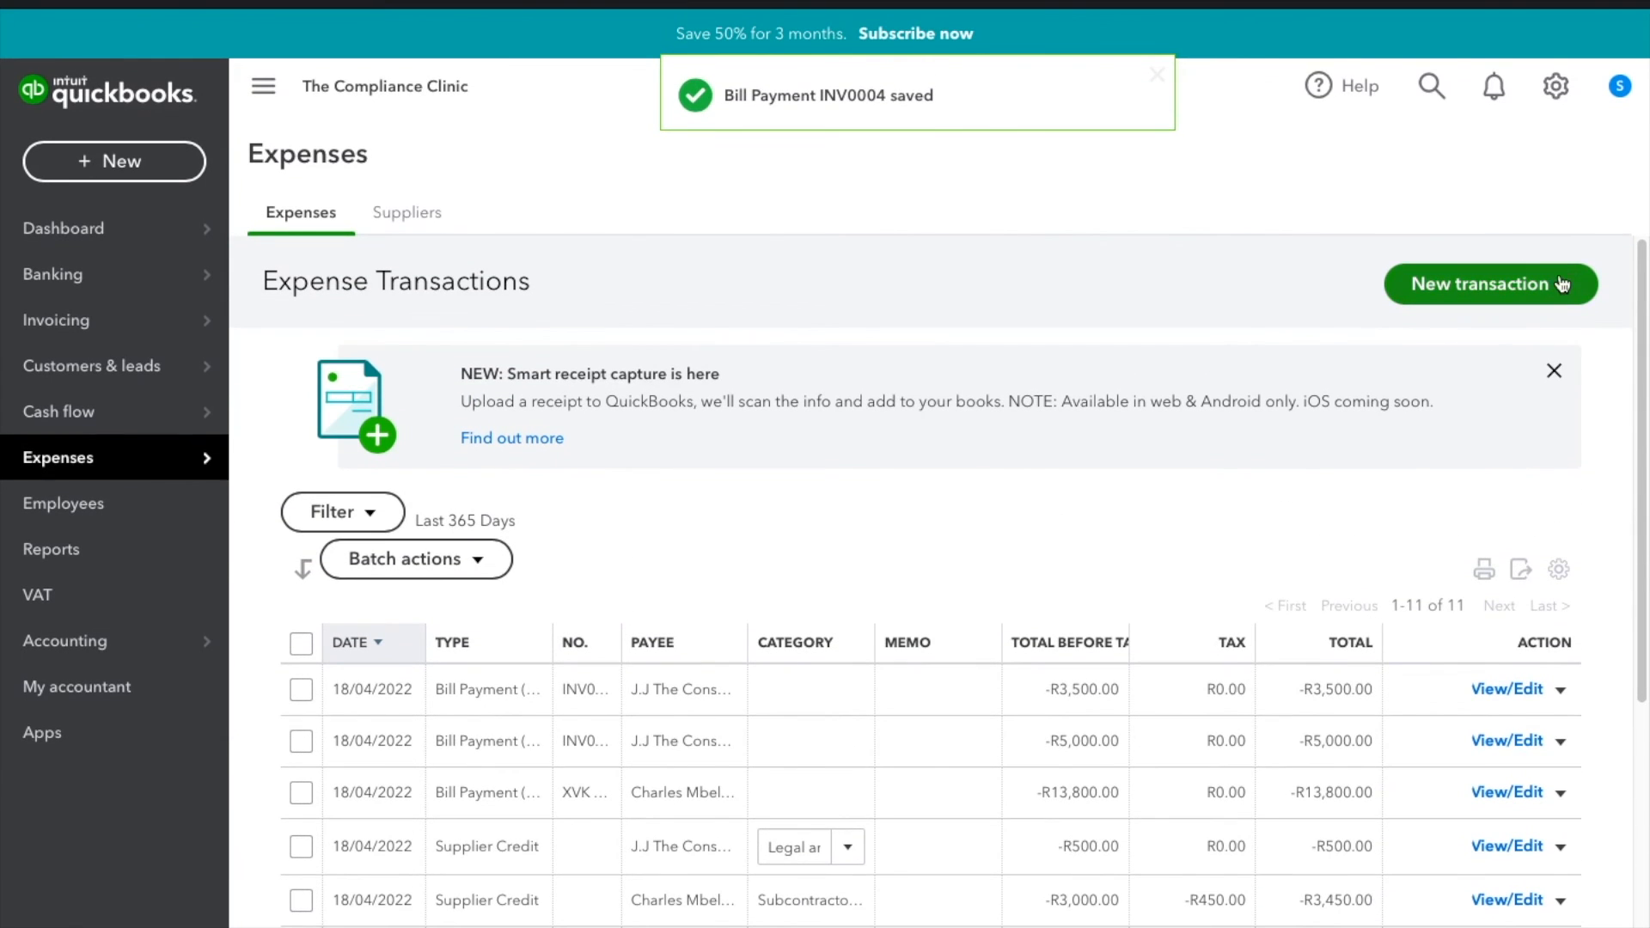
Make a payment for the open R15,525 bill from Lesego Accounting Services, and save and close it.
left_click(1560, 288)
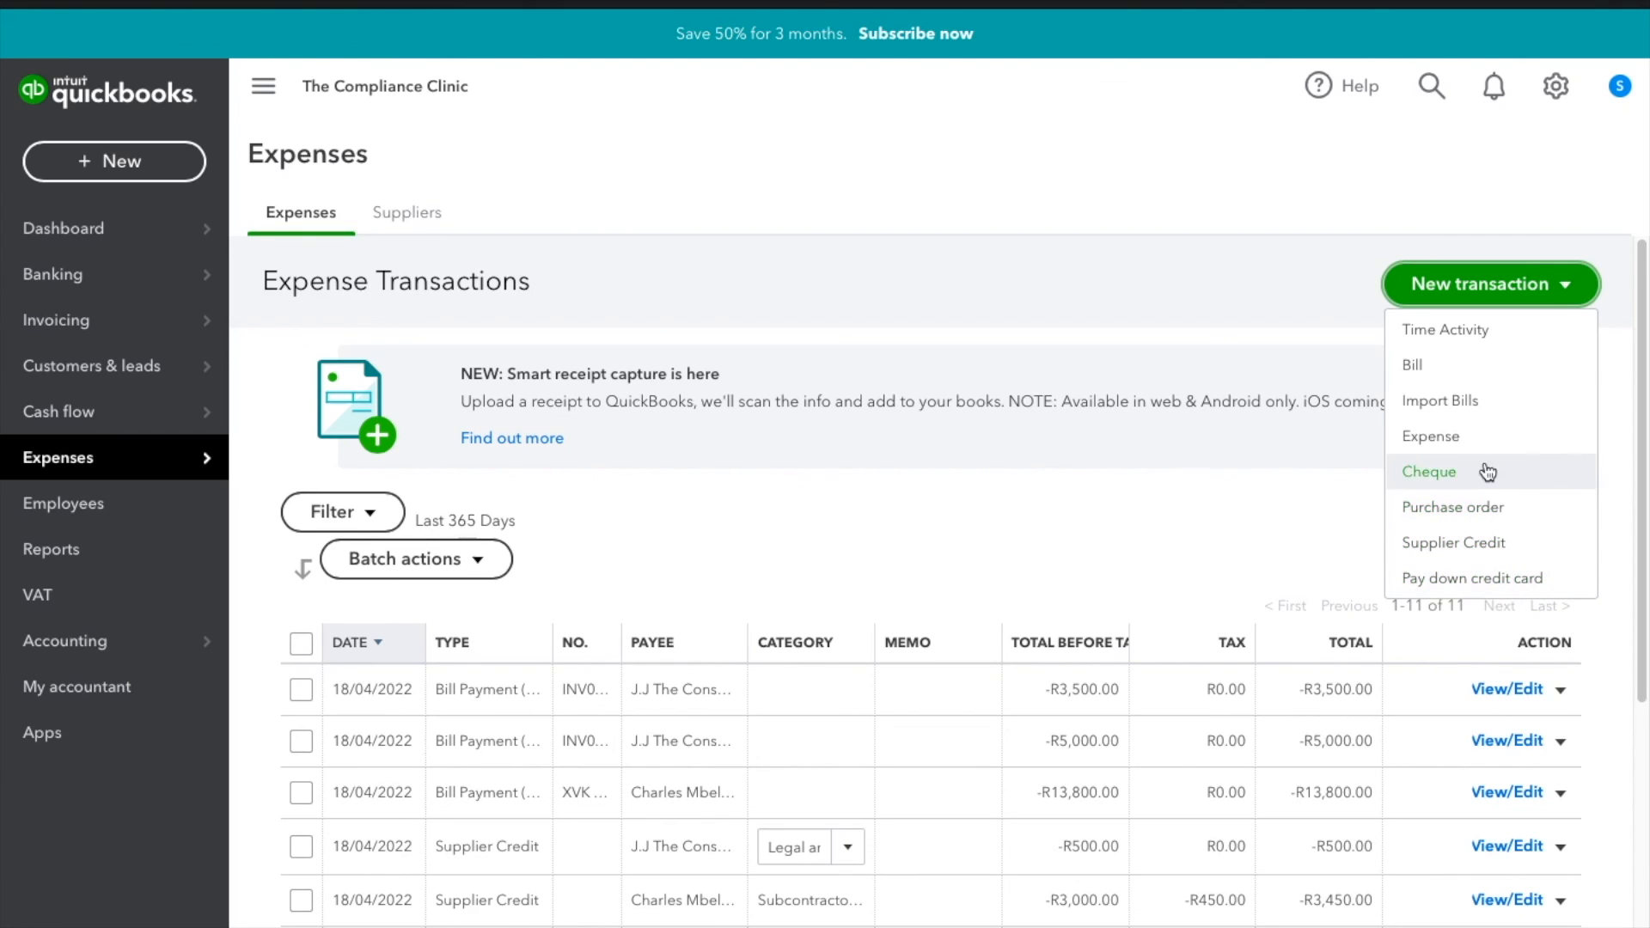
left_click(1273, 504)
scroll(1273, 504, "down", 5)
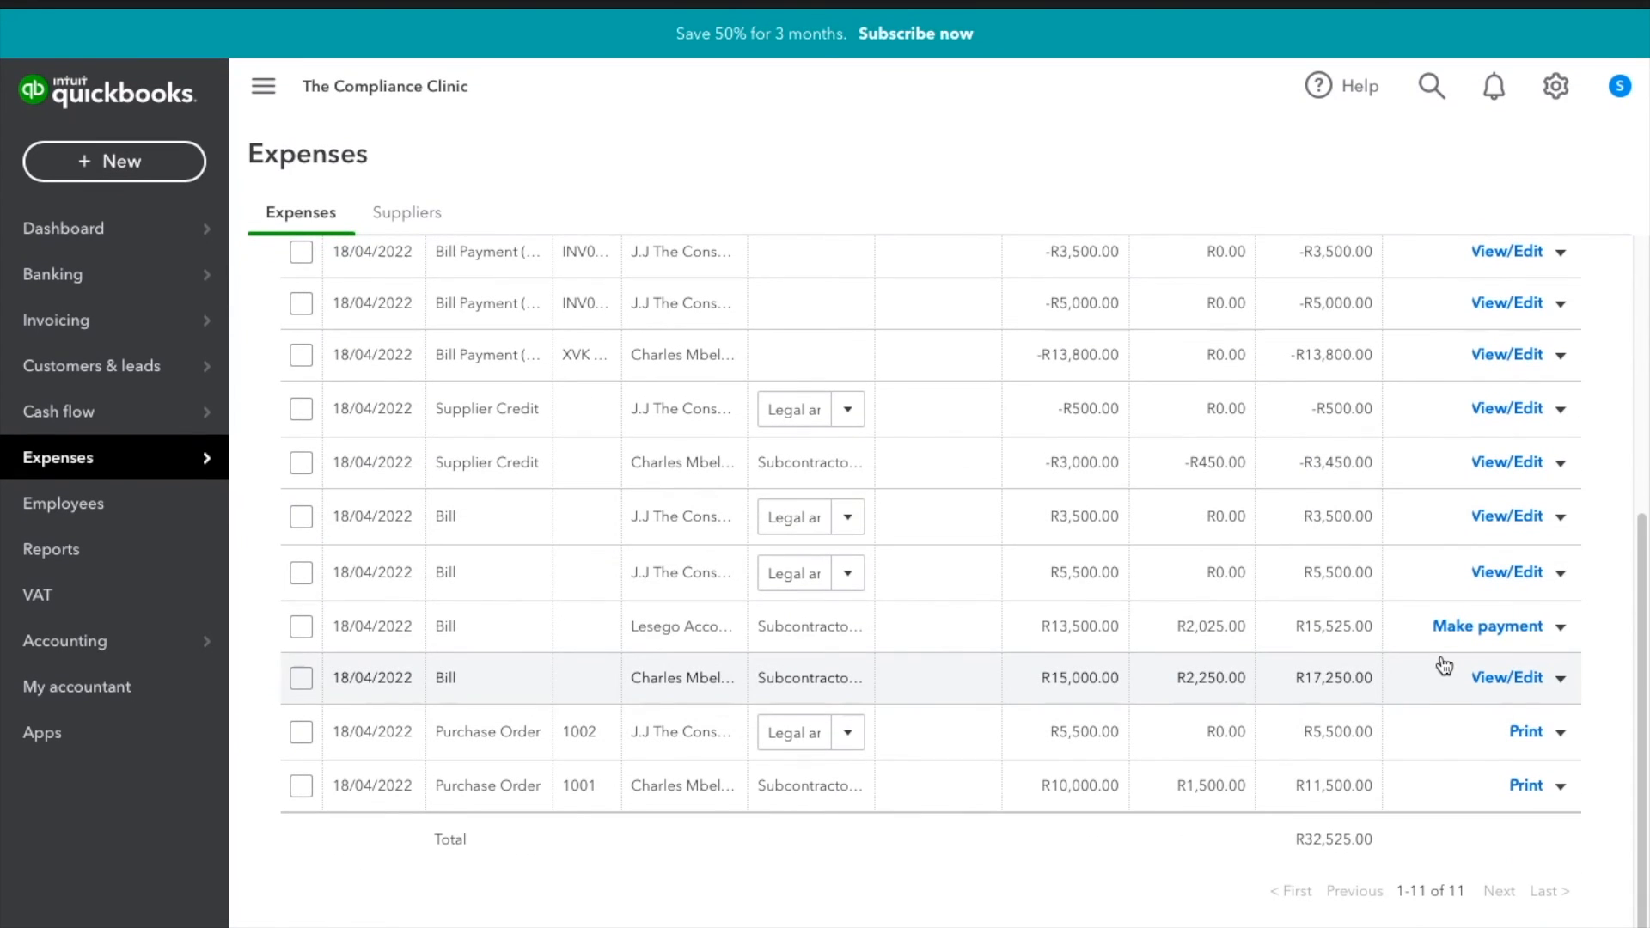
left_click(1503, 632)
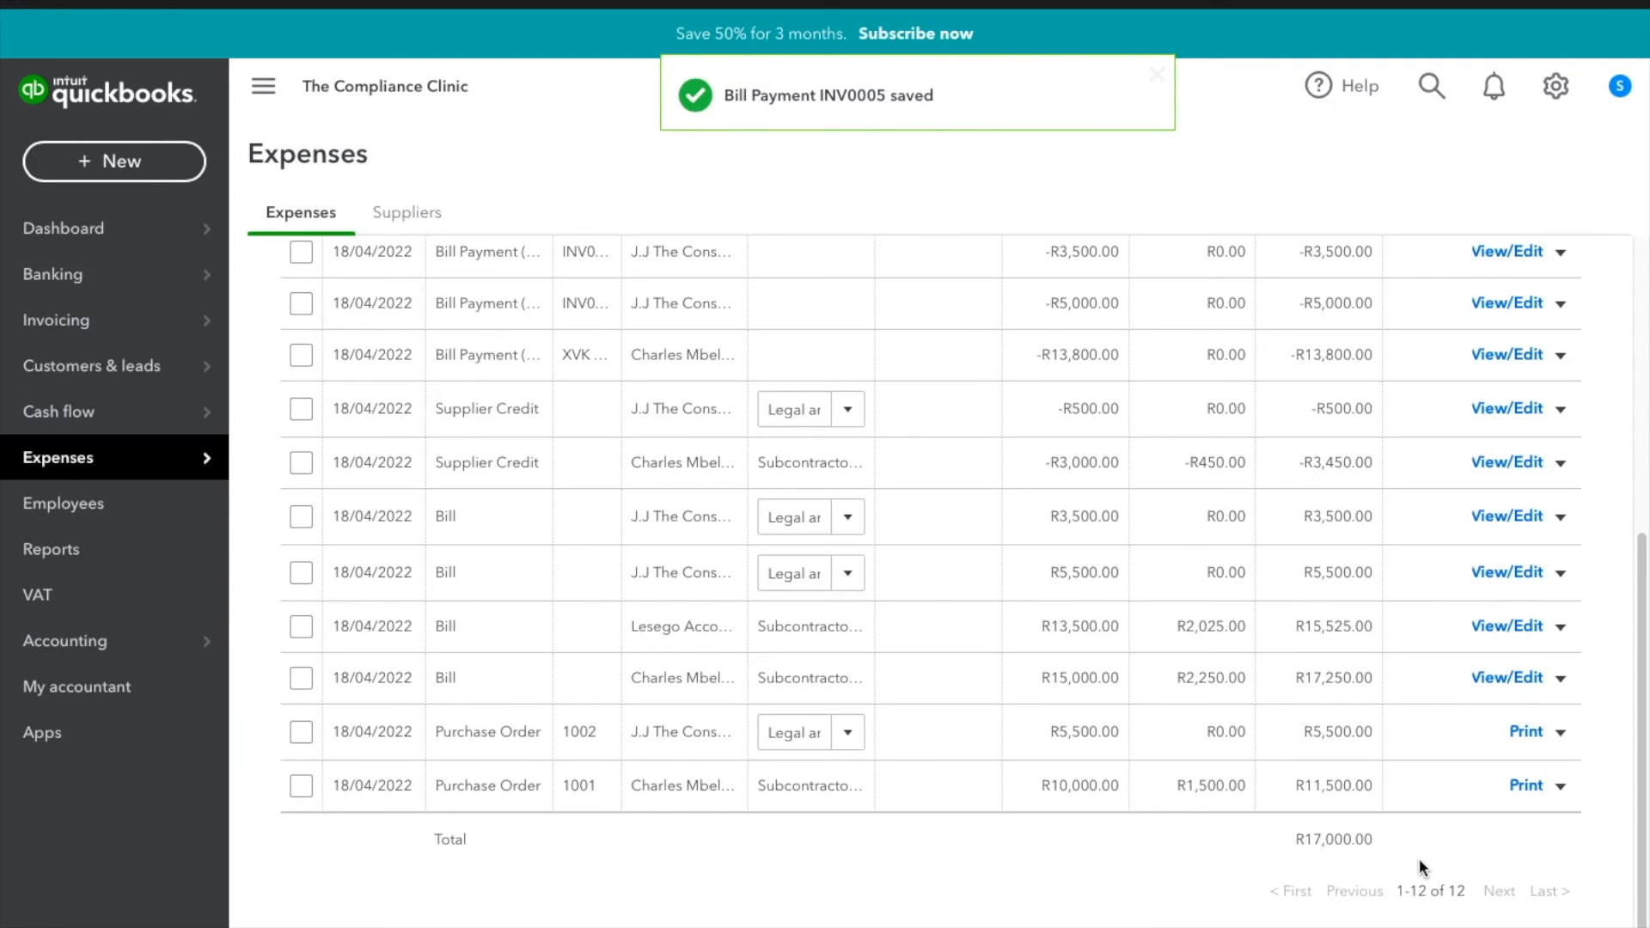
scroll(1420, 864, "up", 6)
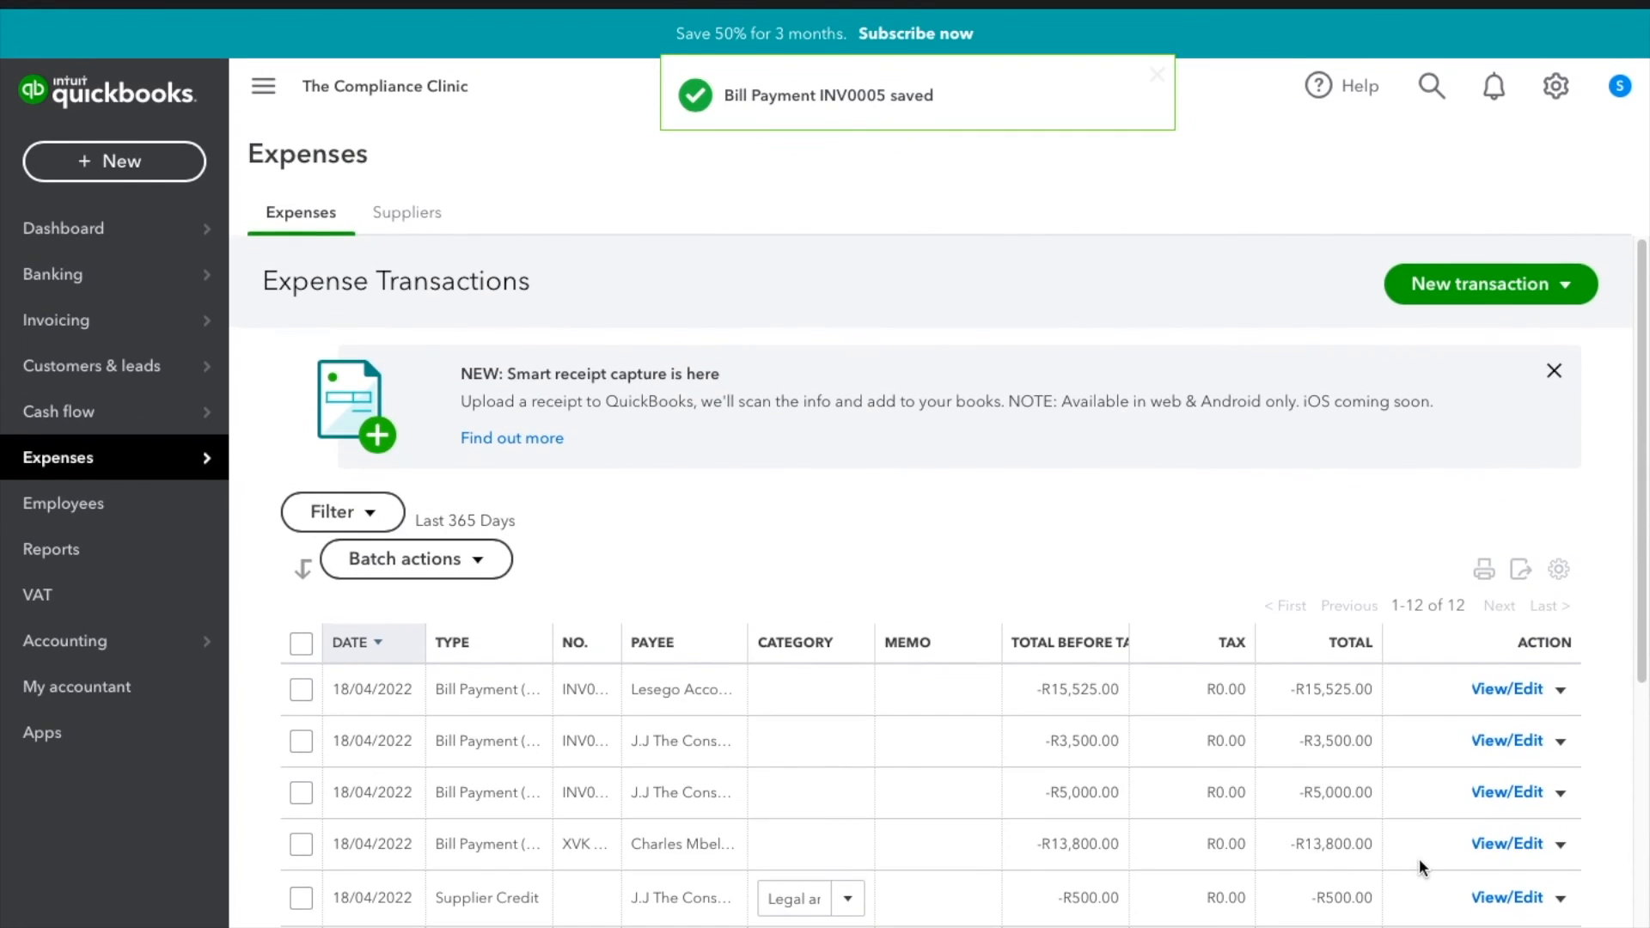
scroll(1420, 864, "down", 6)
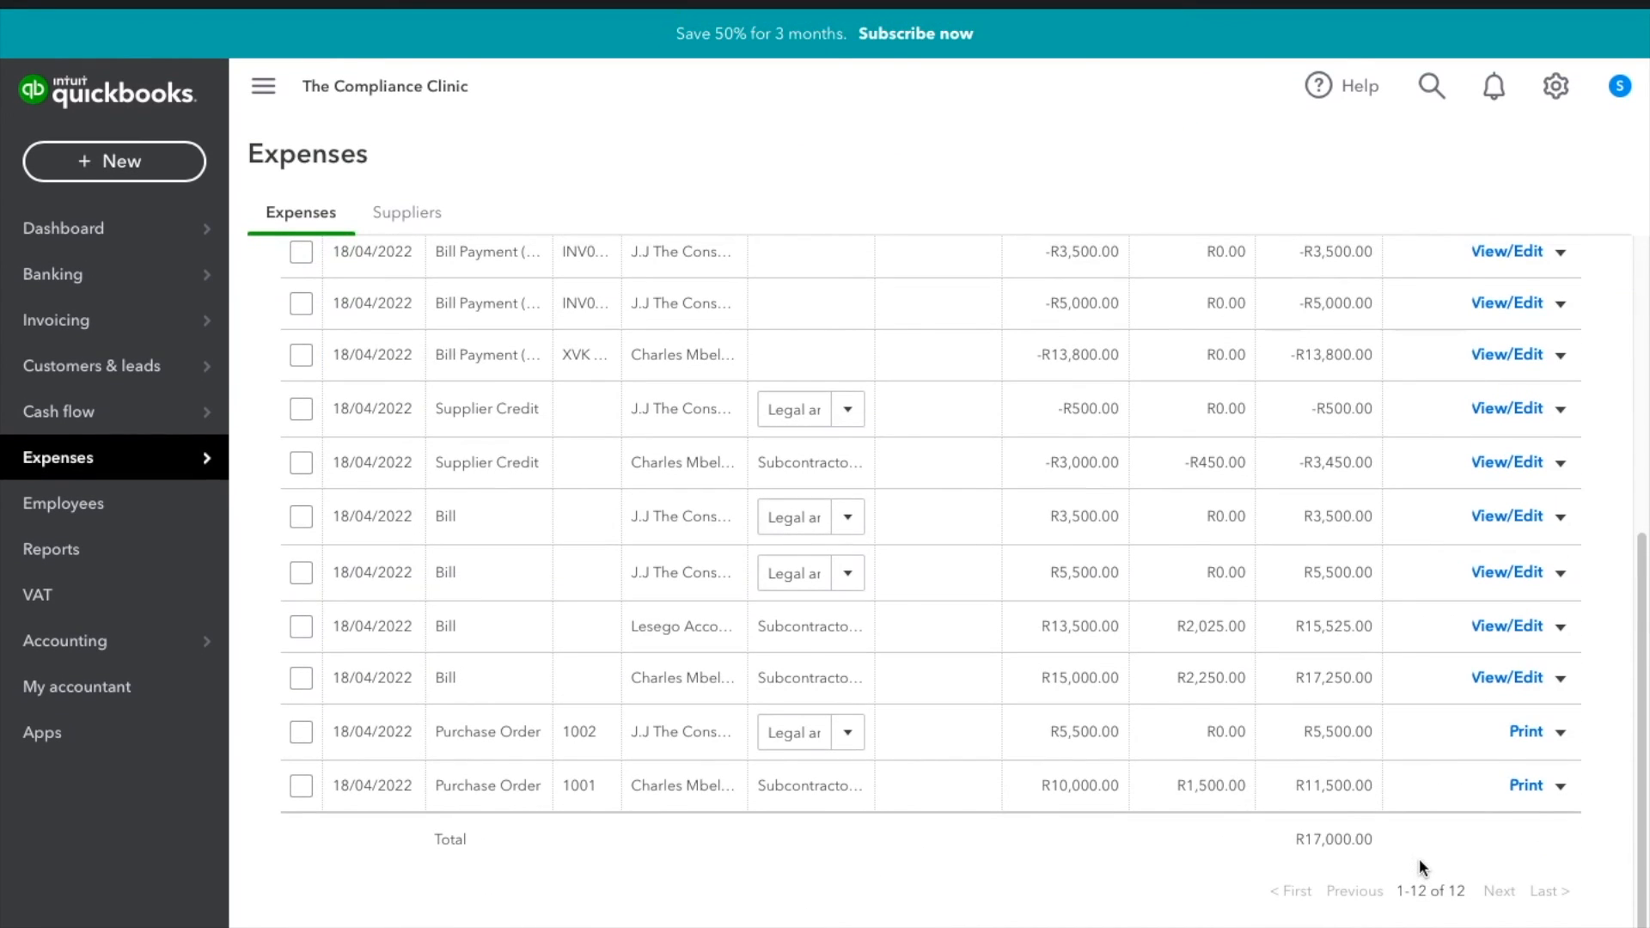
scroll(1420, 859, "up", 3)
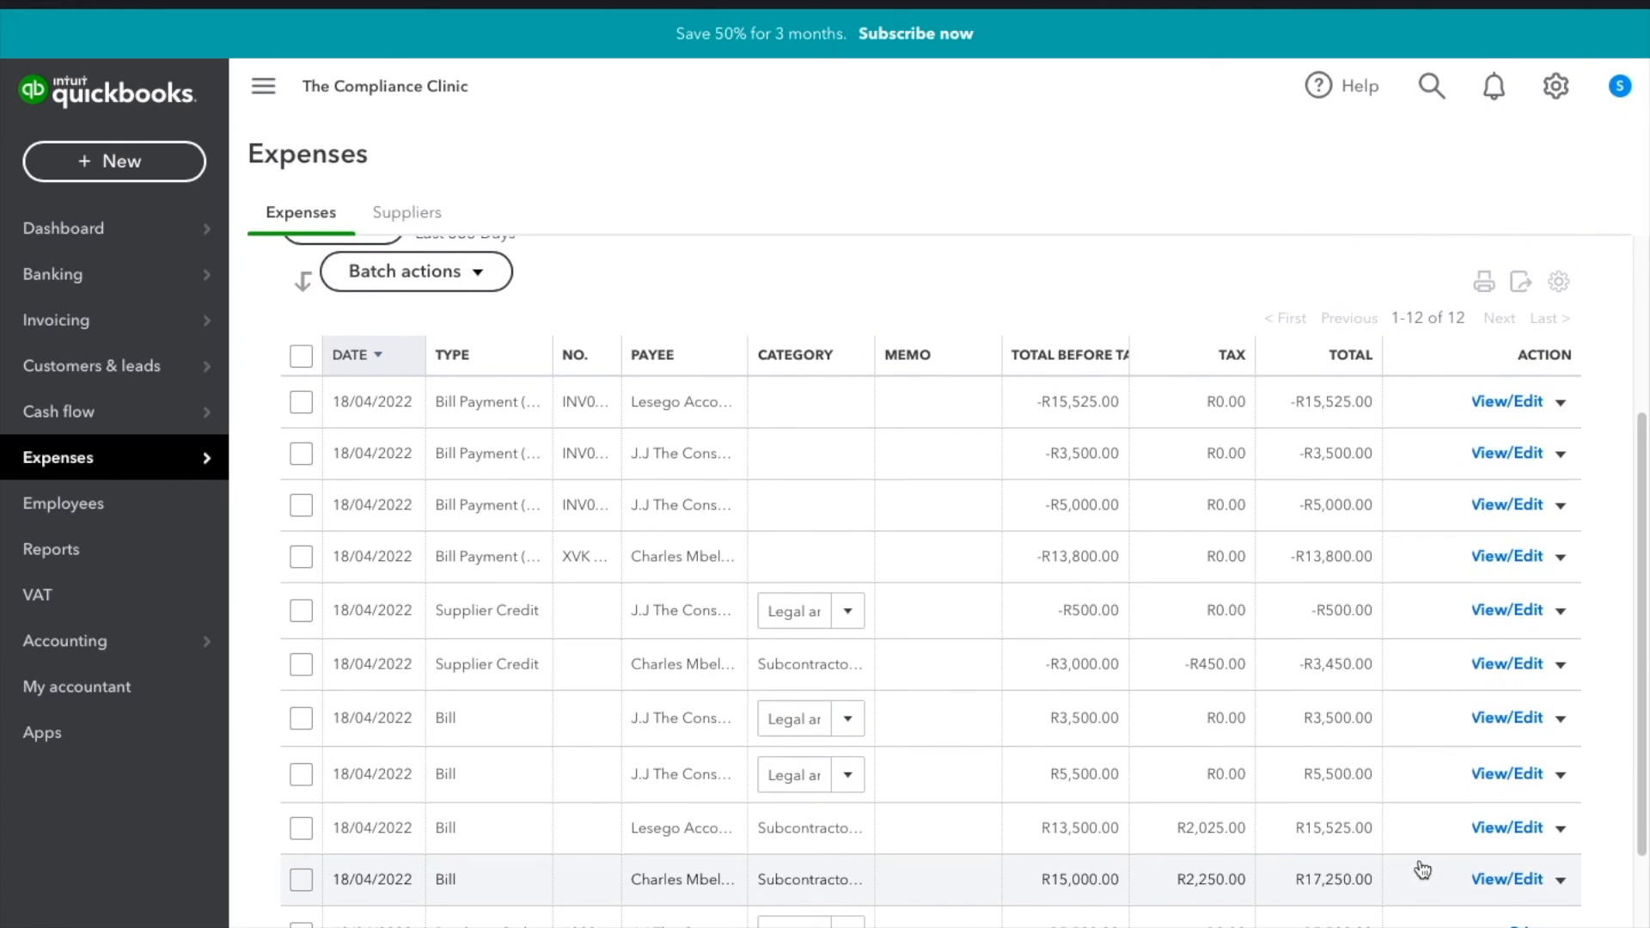
scroll(1419, 868, "up", 4)
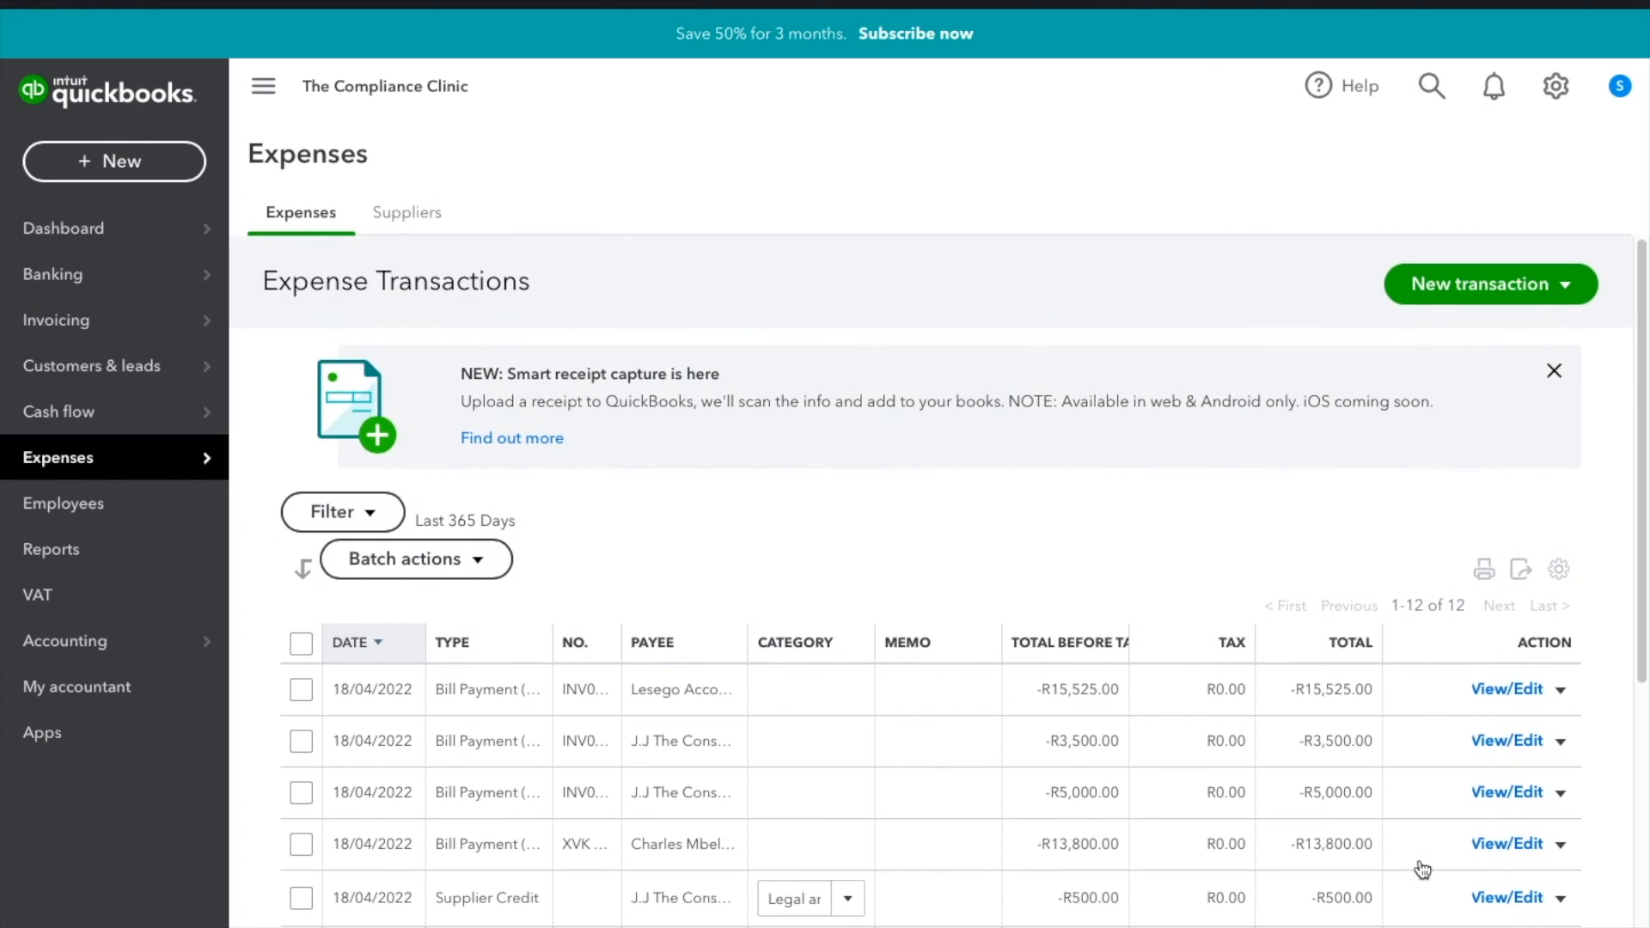